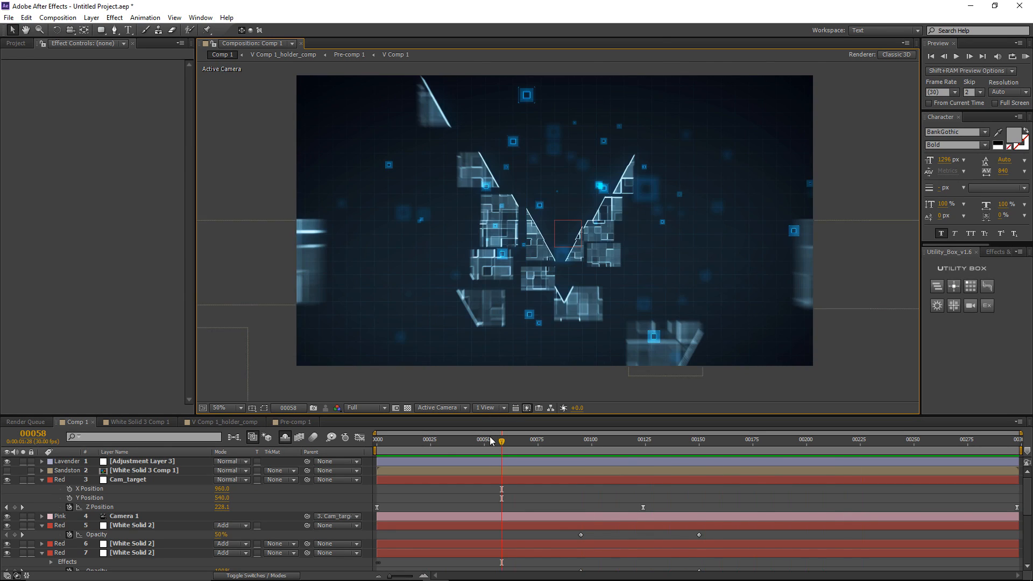
left_click_drag(495, 441, 525, 440)
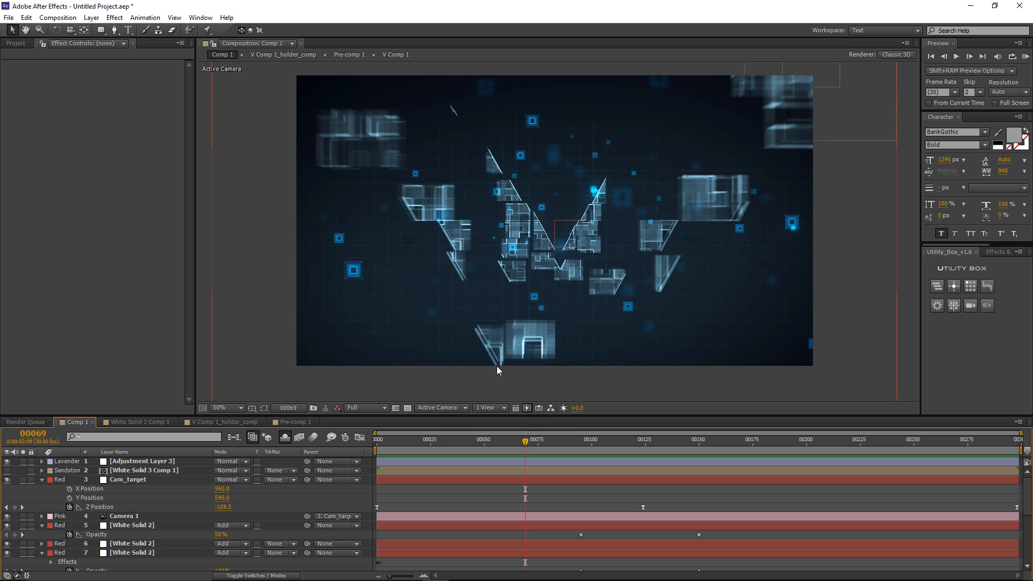
left_click_drag(587, 267, 563, 269)
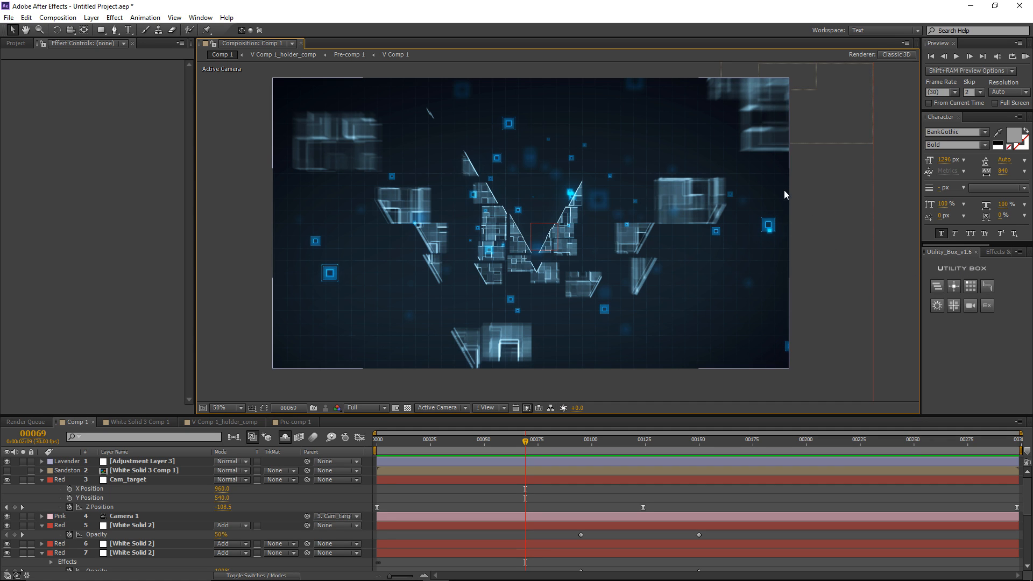
left_click(201, 18)
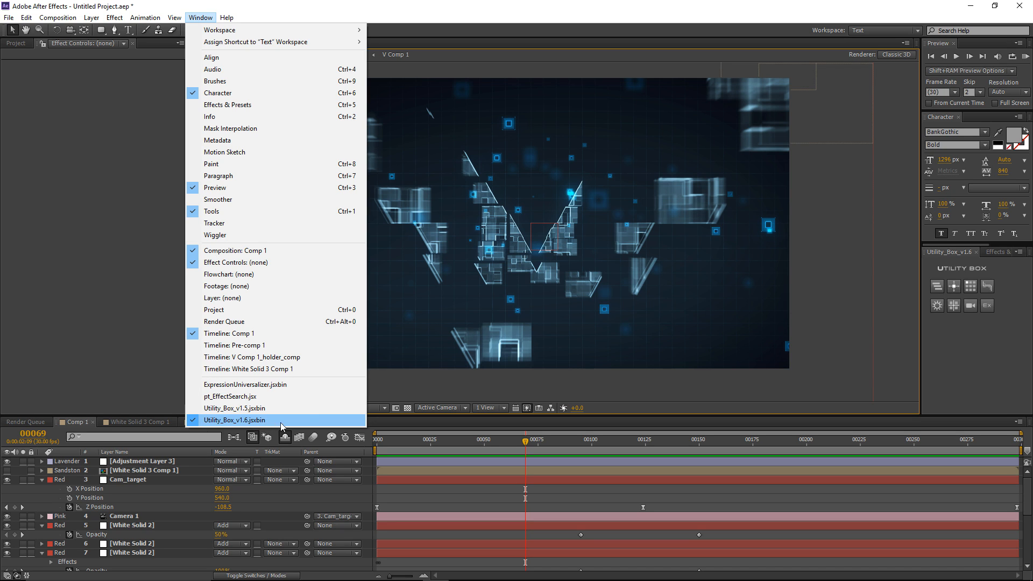
left_click(405, 9)
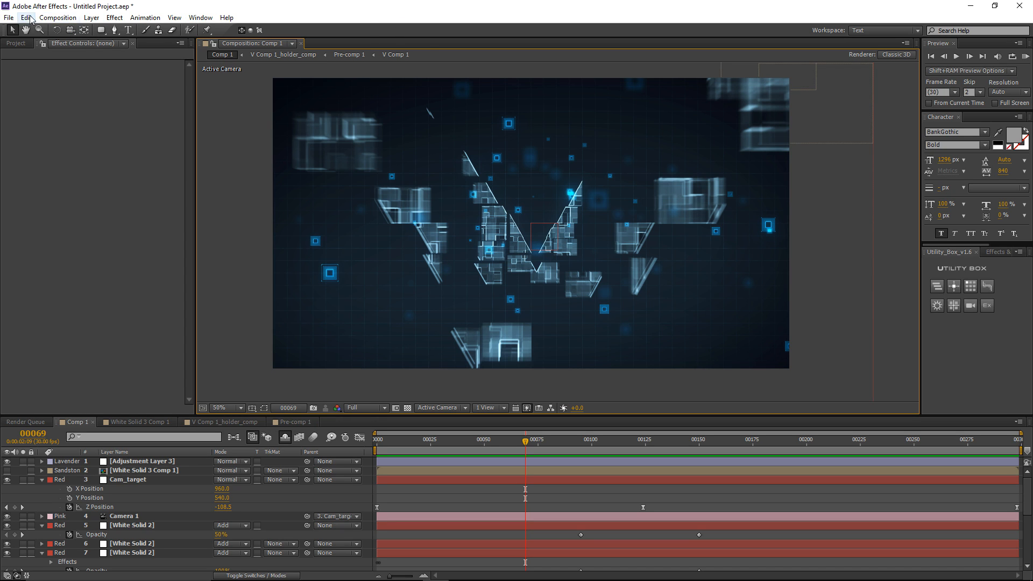
Step: Create a new composition of 1920 × 1080 px with a duration of 300 frames
left_click(56, 18)
left_click(69, 31)
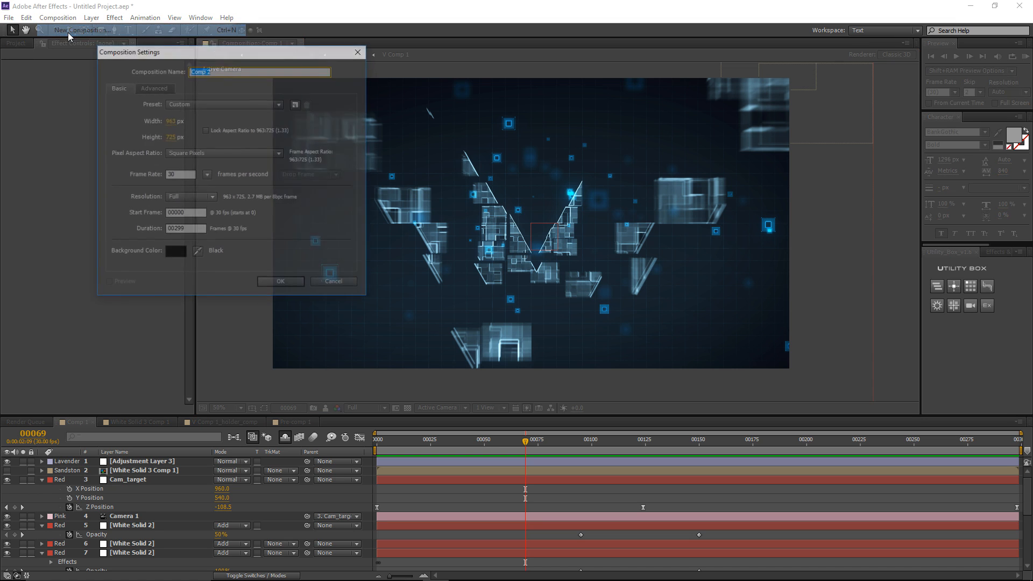
left_click(169, 121)
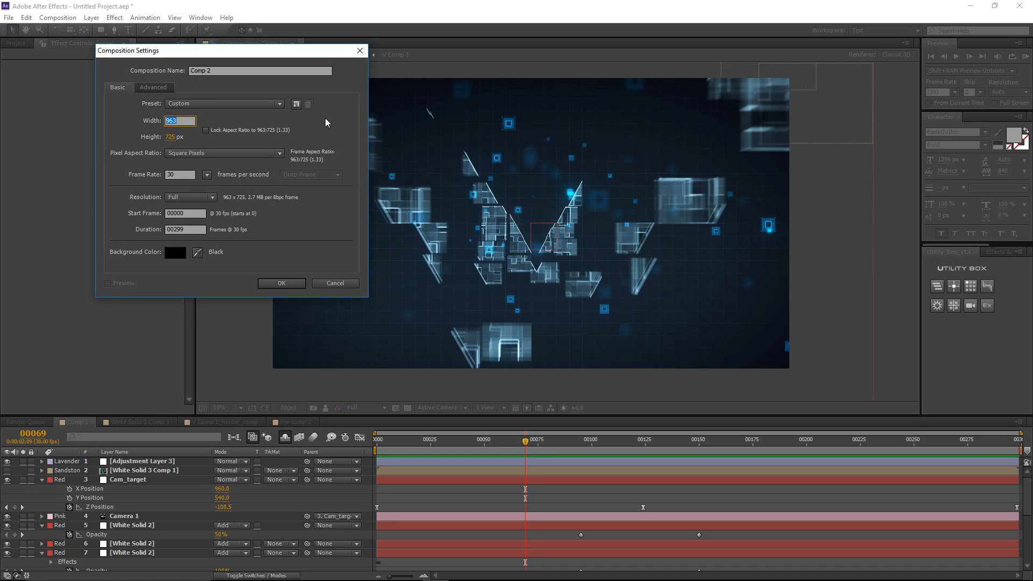
type("1920")
key("Tab")
type("1080")
key("Tab")
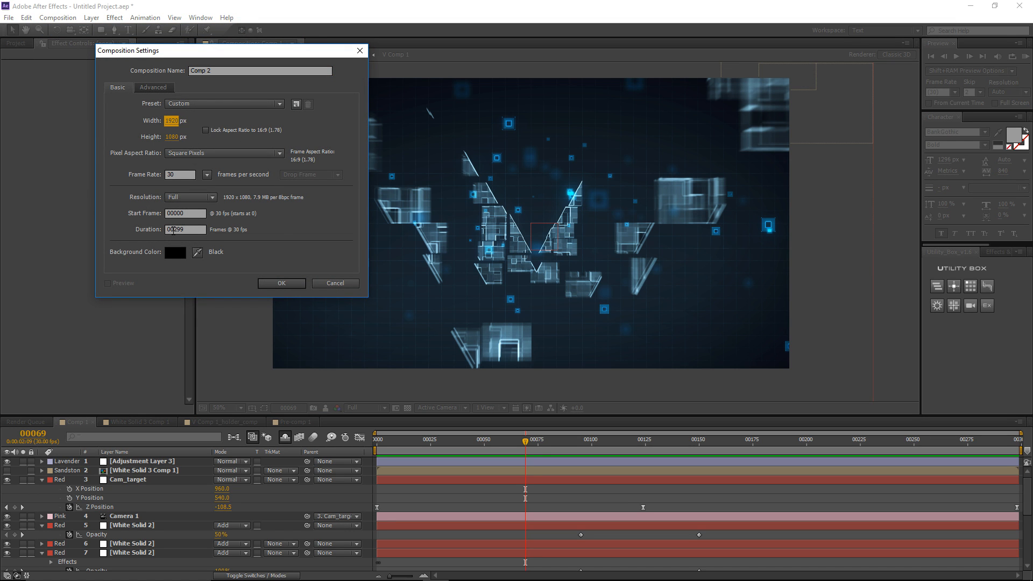
left_click(174, 230)
left_click_drag(172, 229, 180, 229)
type("300")
key("Return")
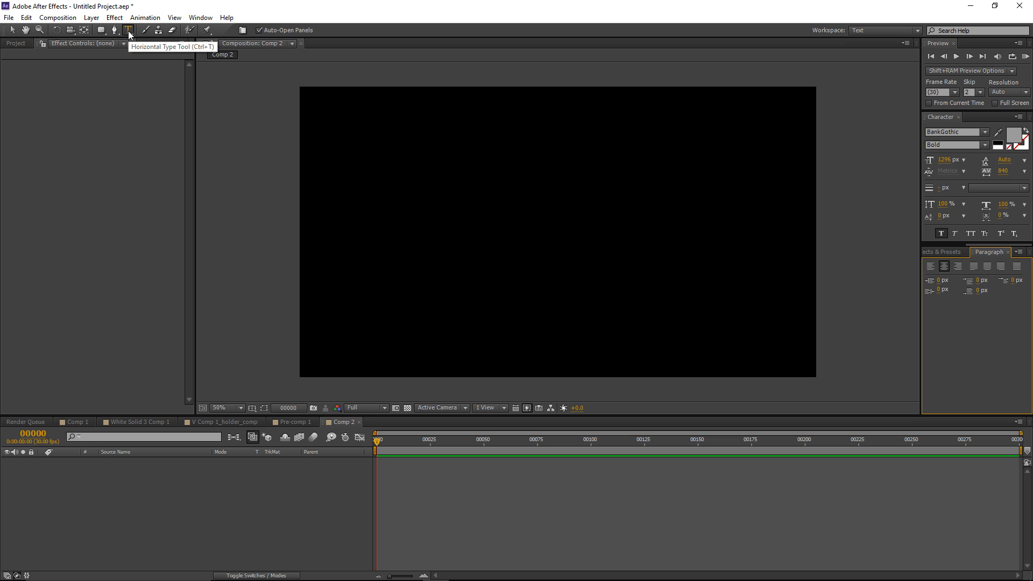
Step: Add a text layer reading "V" and move the letter to the middle of the composition
left_click(550, 216)
type("V")
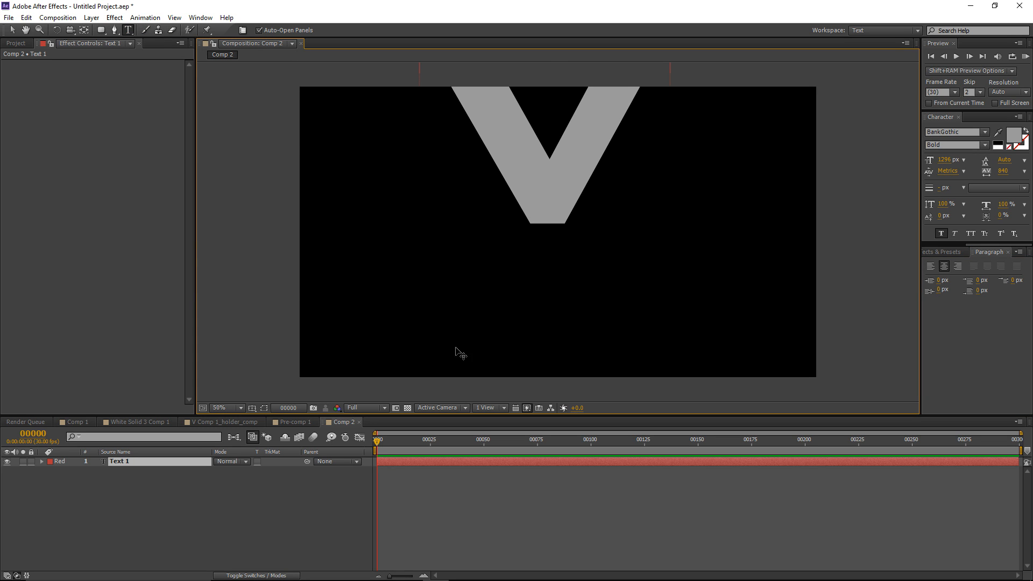
left_click(404, 463)
key("v")
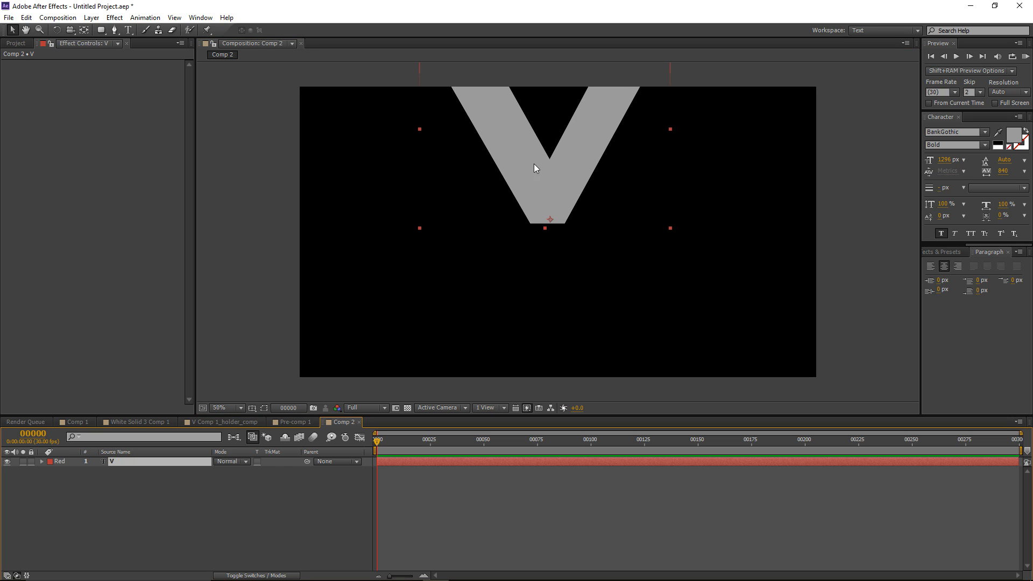
left_click(968, 132)
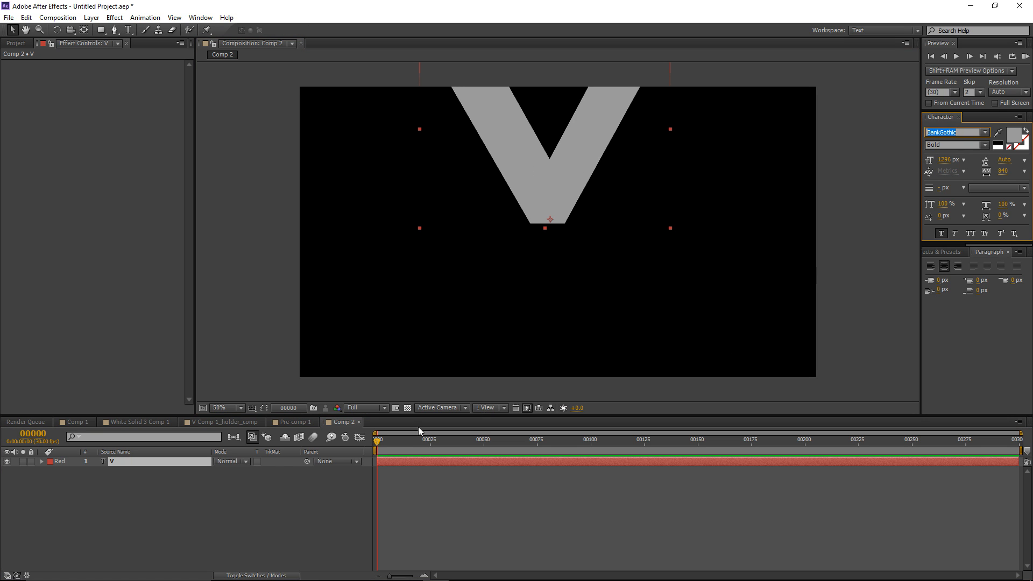
left_click(405, 462)
left_click_drag(569, 144, 583, 241)
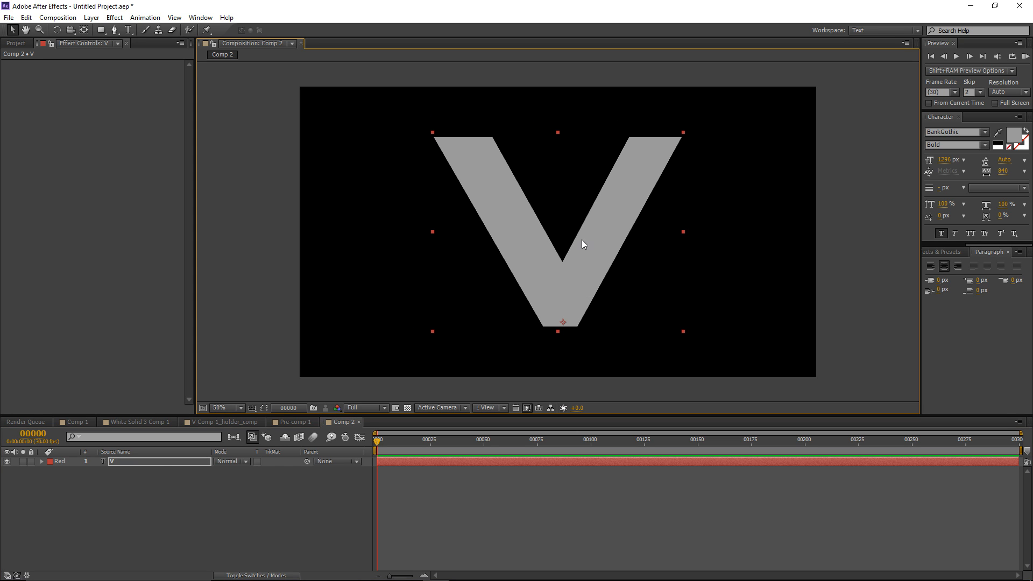
Step: Rename the current composition as Main_Comp
left_click(56, 19)
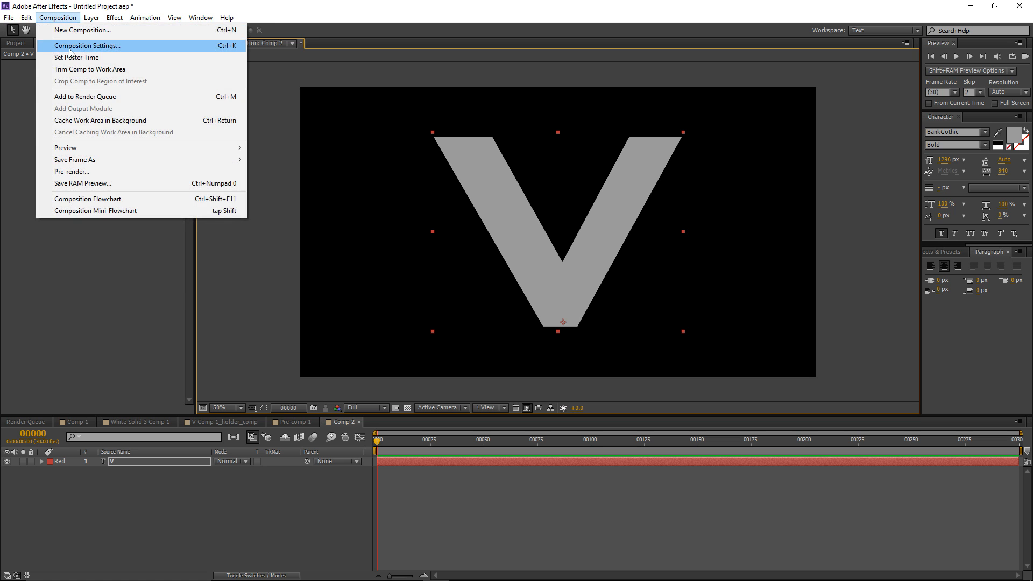
left_click(70, 44)
type("Main")
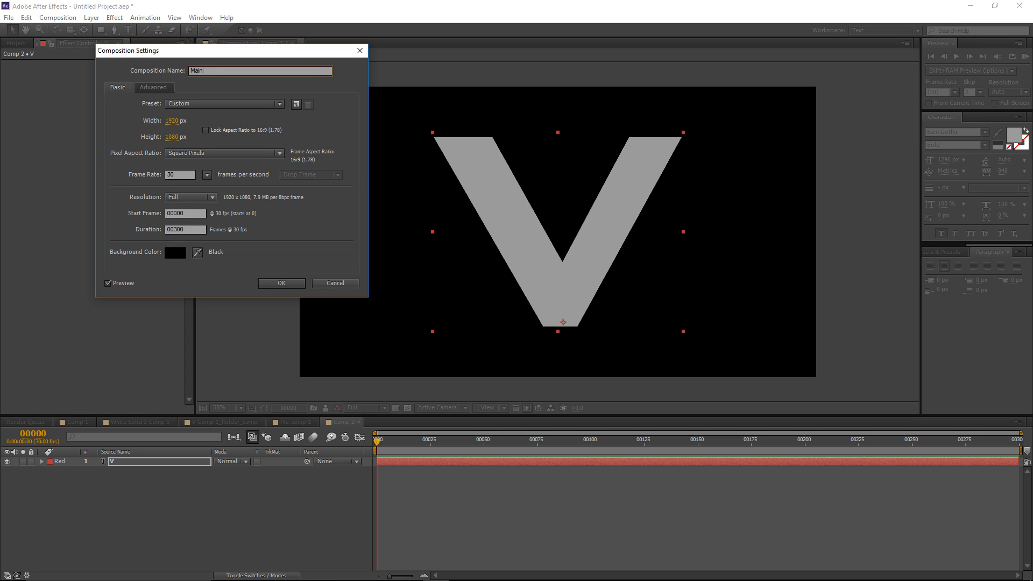
type("_Comp")
key("Return")
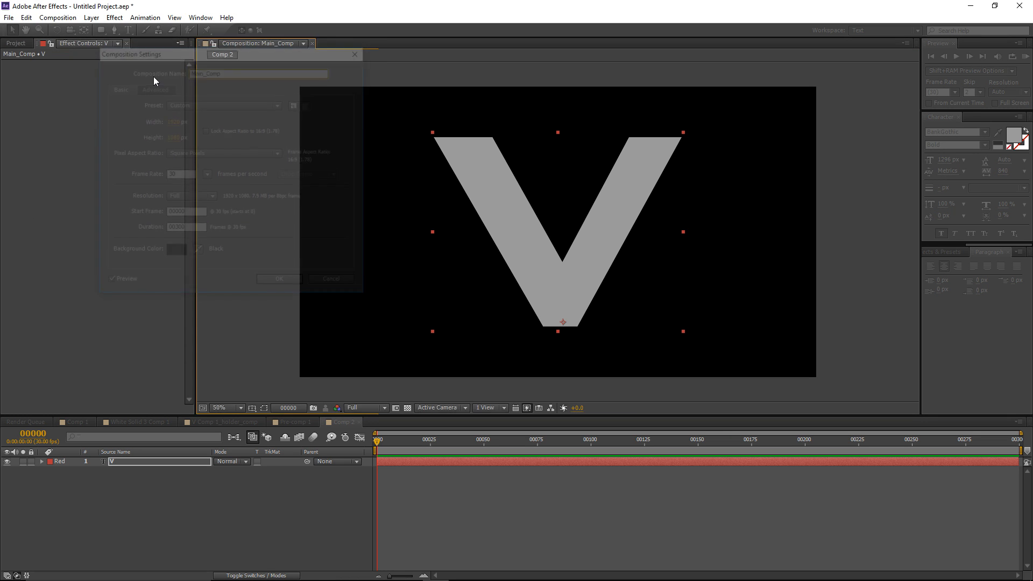
key("Return")
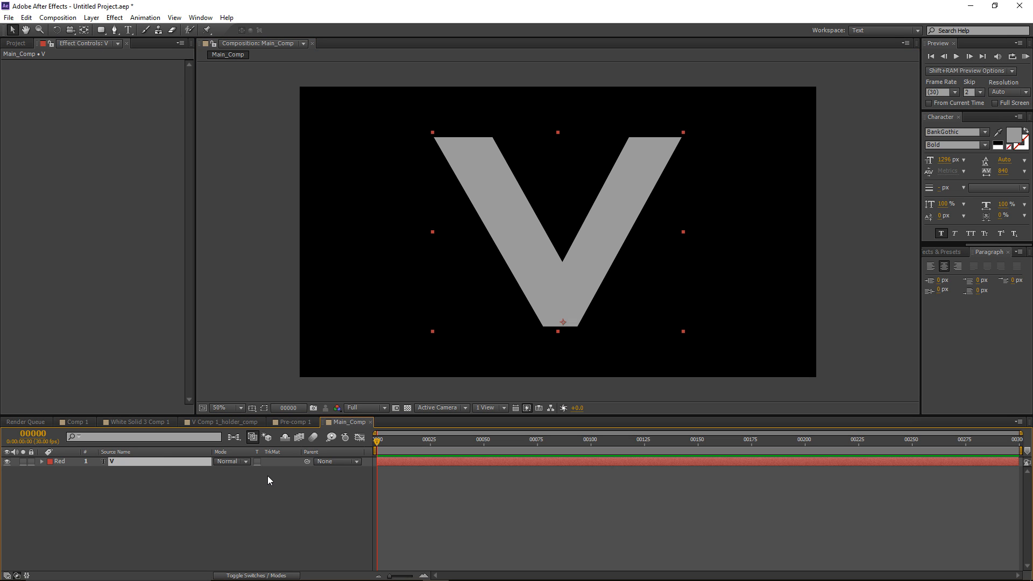
Step: Pre-compose the V text layer into a new composition named Logo_Holder, moving all attributes into it
key("ctrl+shift+c")
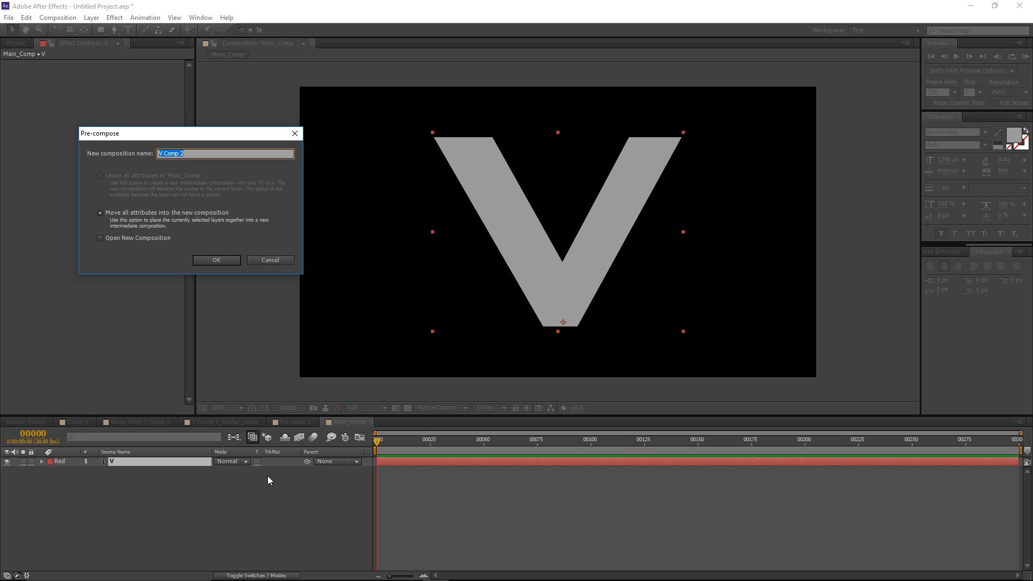
type("Logo_Holder")
key("Return")
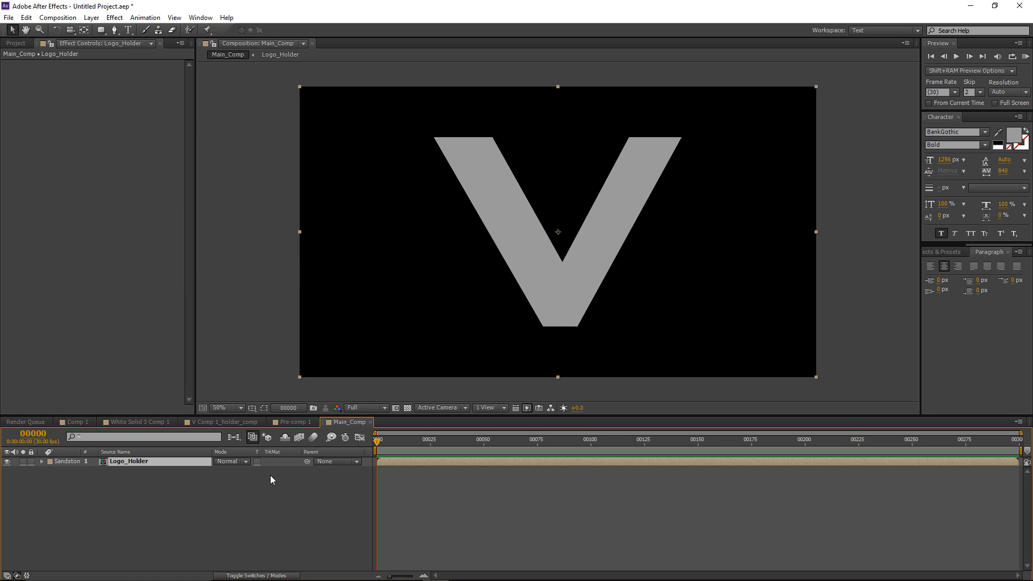
Step: Open the Logo_Holder composition and set its width to 1000 px in the composition settings
double_click(118, 463)
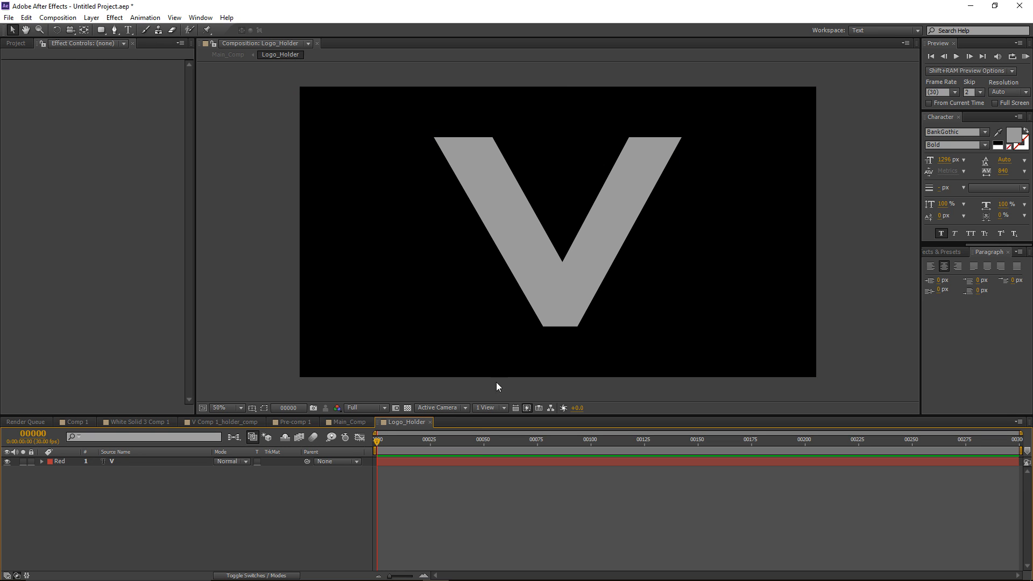
left_click(70, 18)
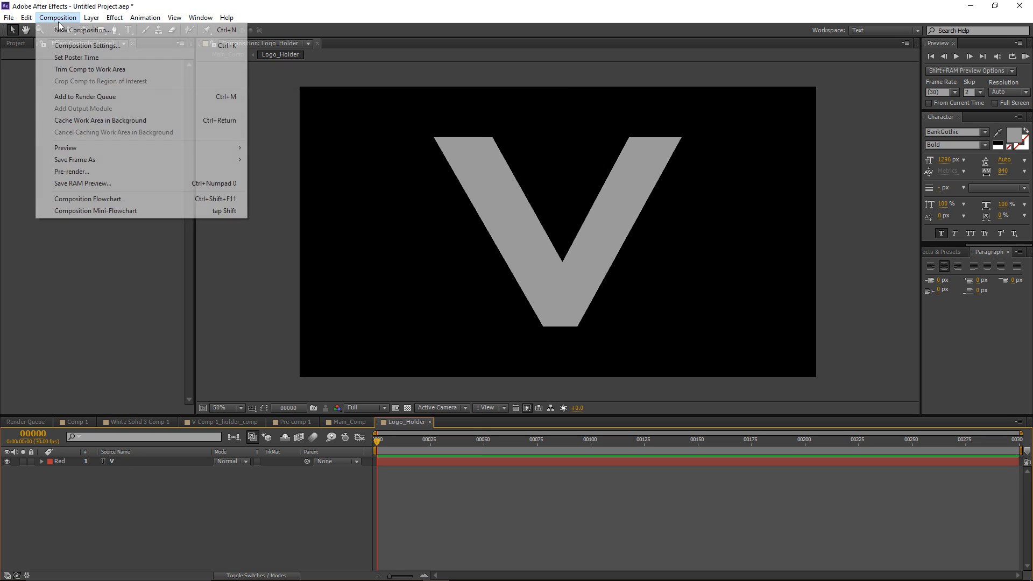
left_click(86, 40)
left_click_drag(225, 54, 160, 76)
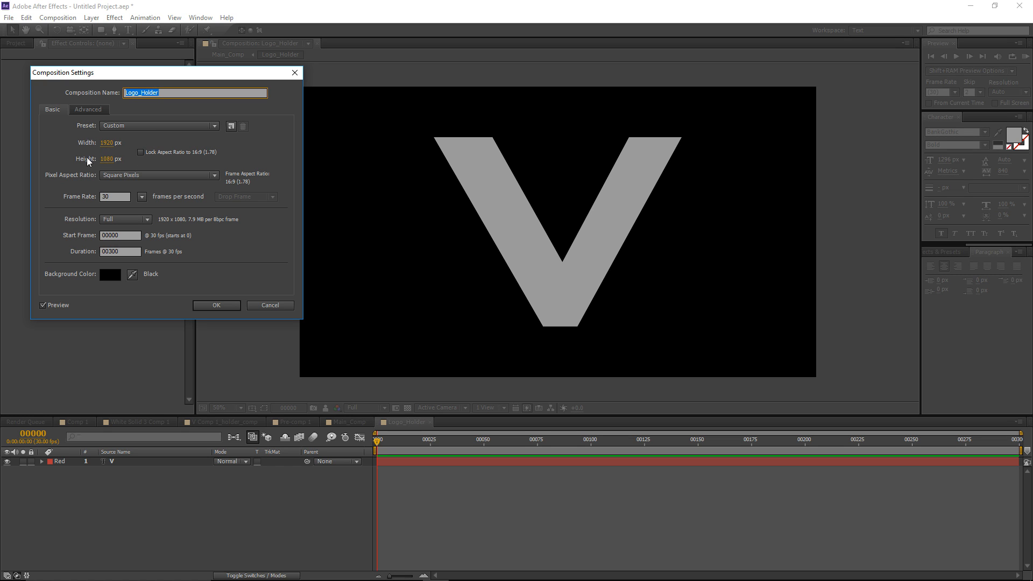
left_click_drag(143, 75, 120, 76)
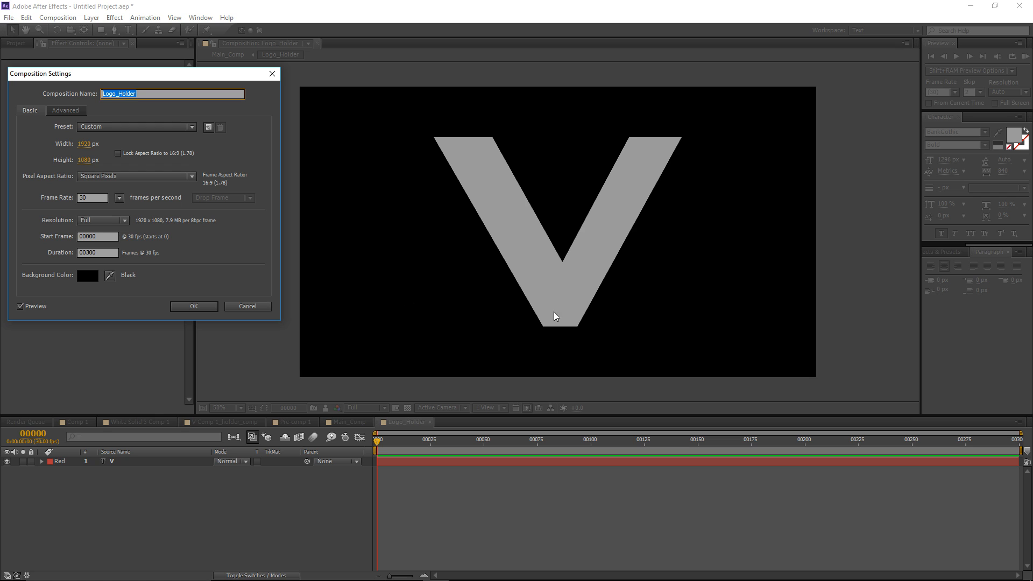
left_click_drag(86, 145, 12, 154)
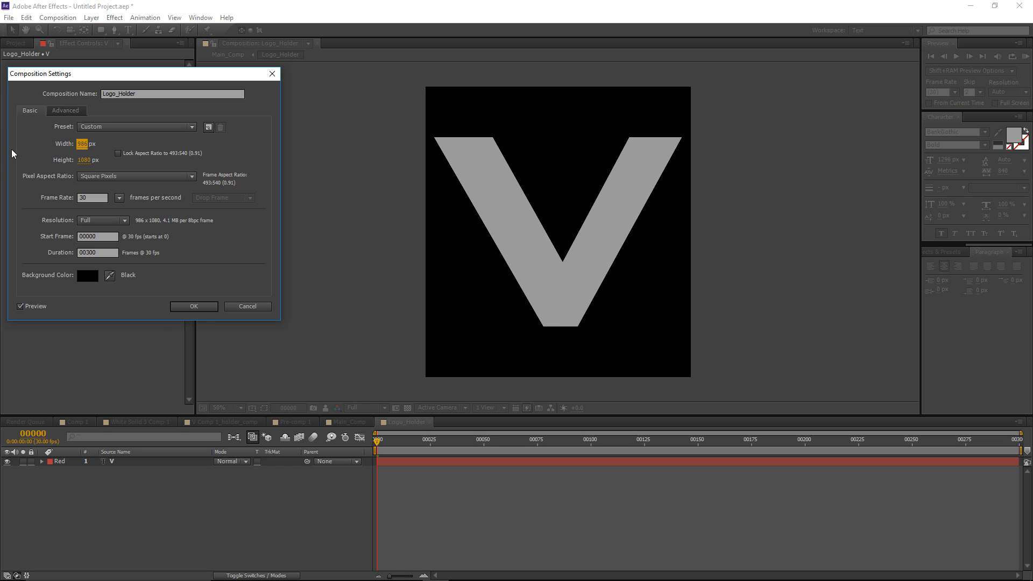
left_click(81, 143)
type("1")
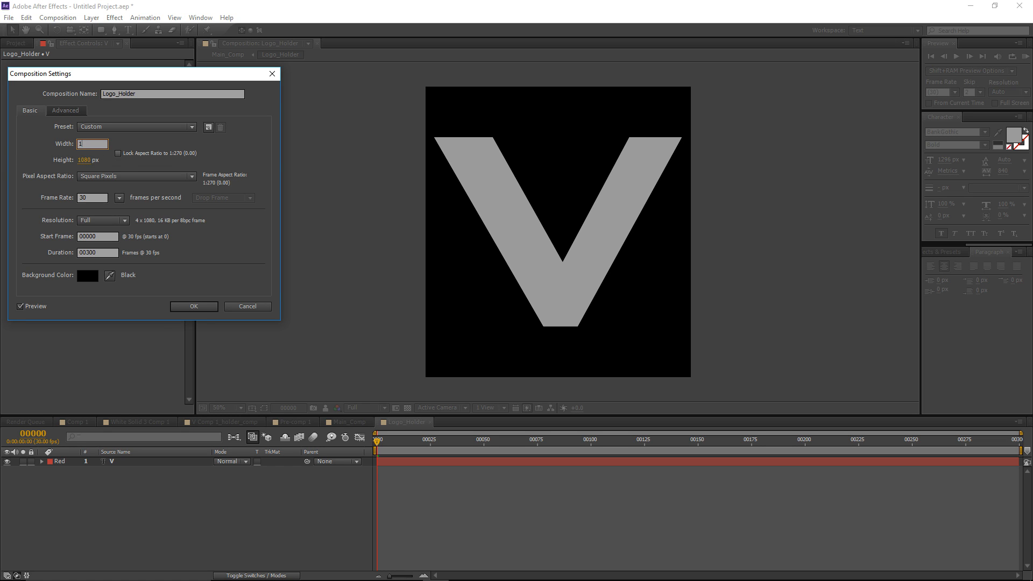
type("000")
key("Return")
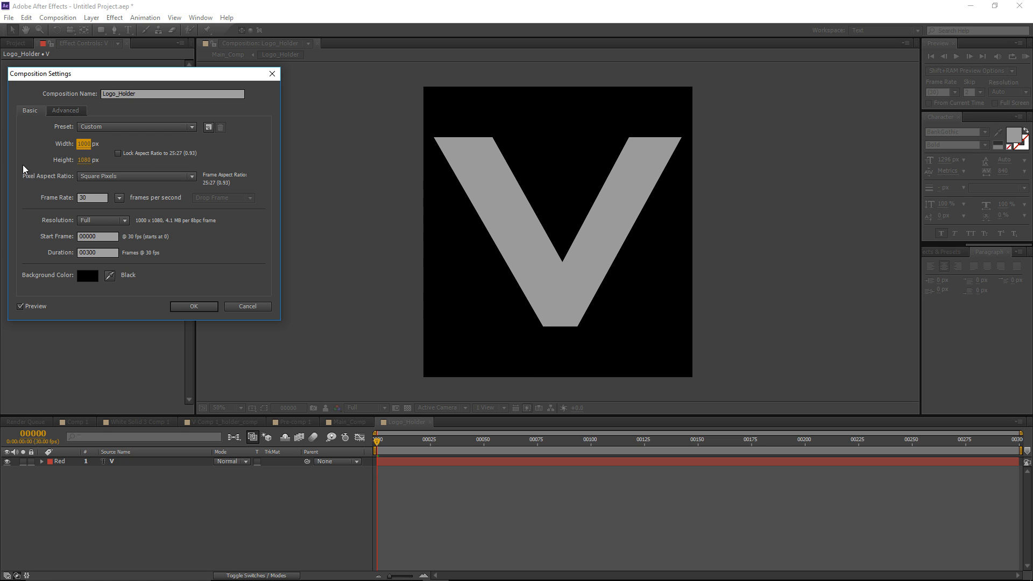
Step: Set the Logo_Holder composition's height to 725 px so it fits closely around the V, and apply the settings
left_click(83, 160)
type("1014")
key("Return")
left_click_drag(80, 161, 20, 171)
left_click(84, 161)
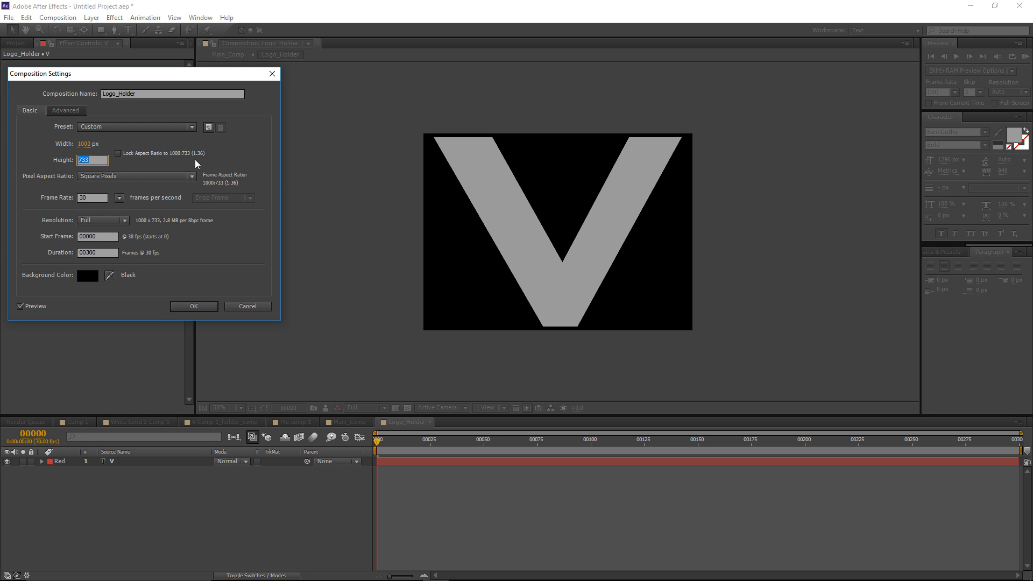
type("725")
key("Return")
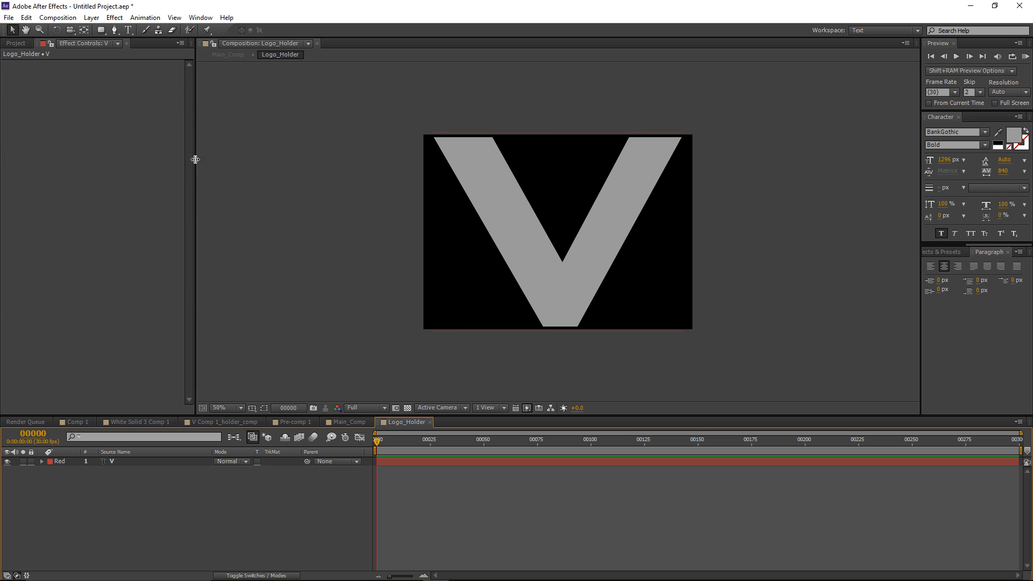
Step: Return to Main_Comp and add a white 1920 × 1080 px solid named Background
left_click_drag(452, 442, 378, 446)
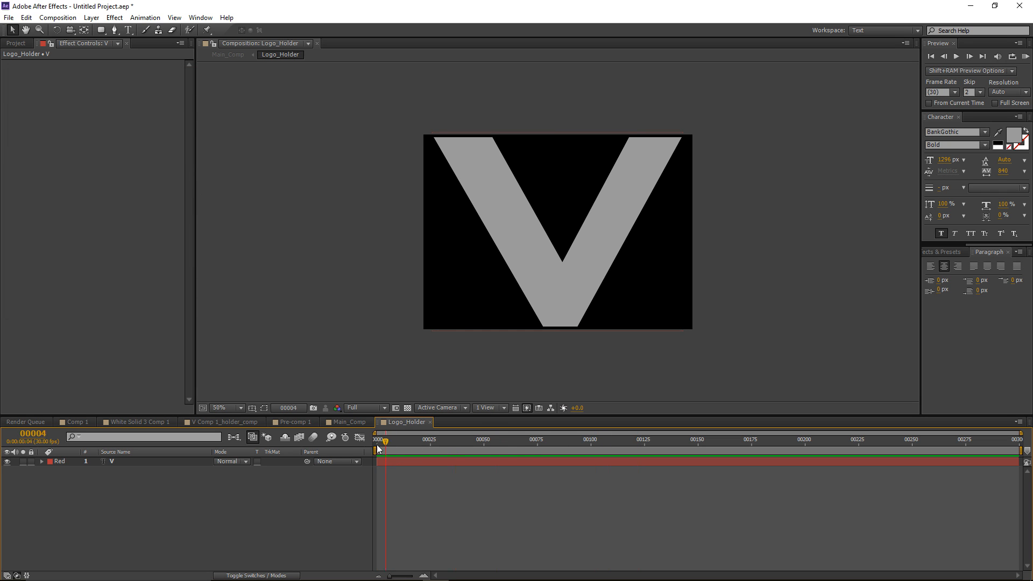
left_click(339, 421)
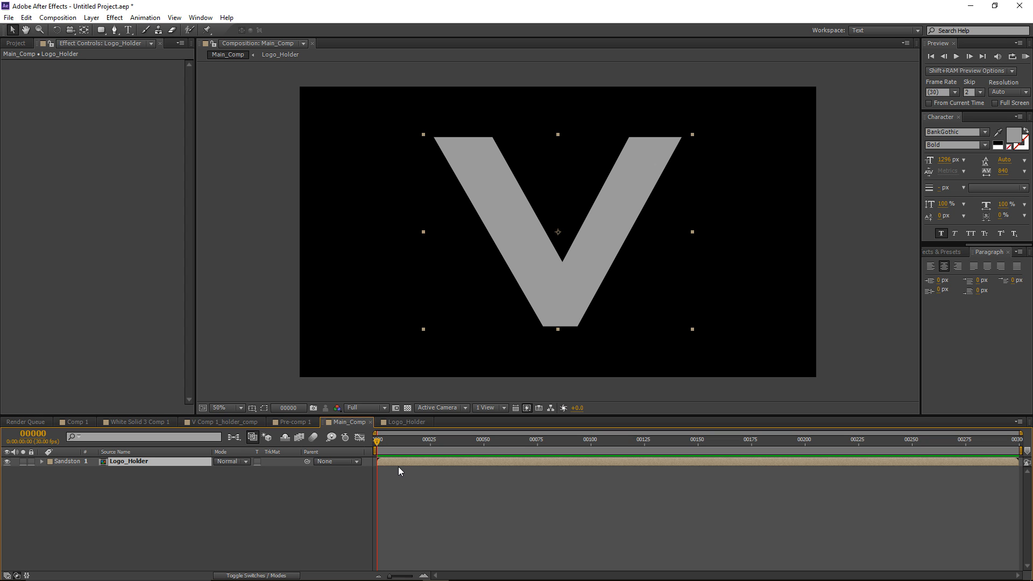
key("ctrl+y")
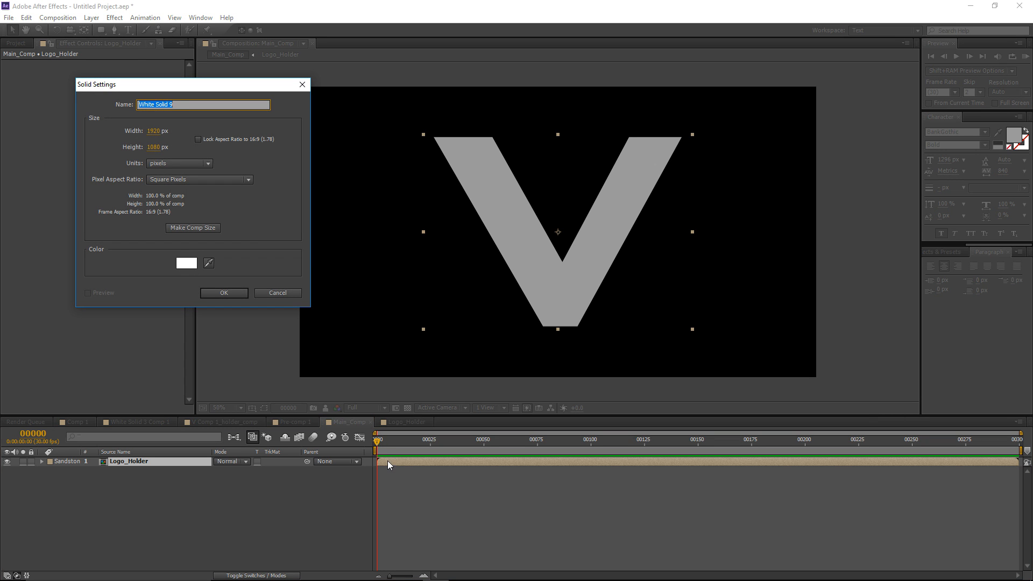
type("Background")
key("Return")
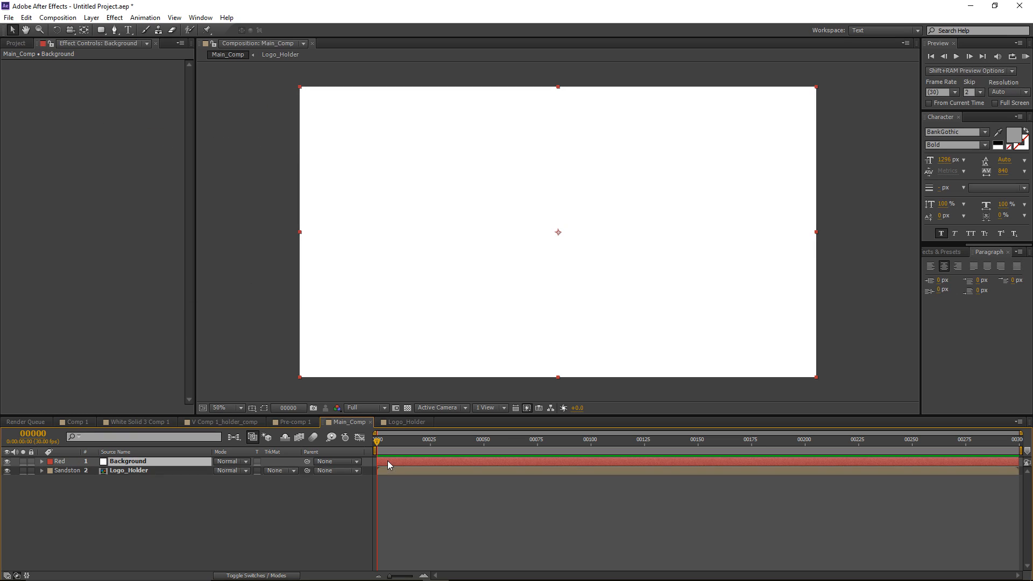
Step: Apply the Ramp effect to the Background layer and set its ramp shape to Radial Ramp
left_click(115, 20)
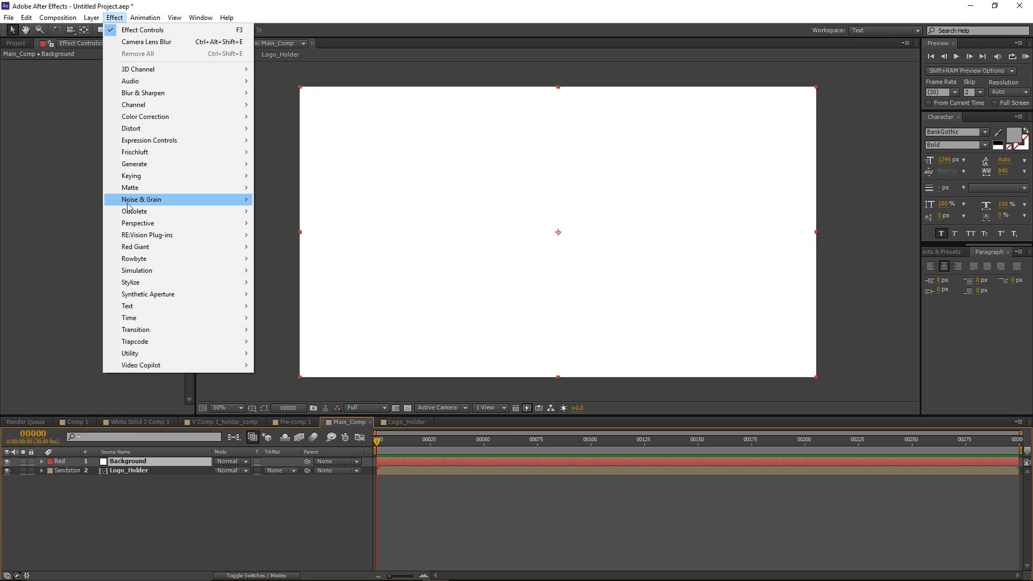
mouse_move(135, 168)
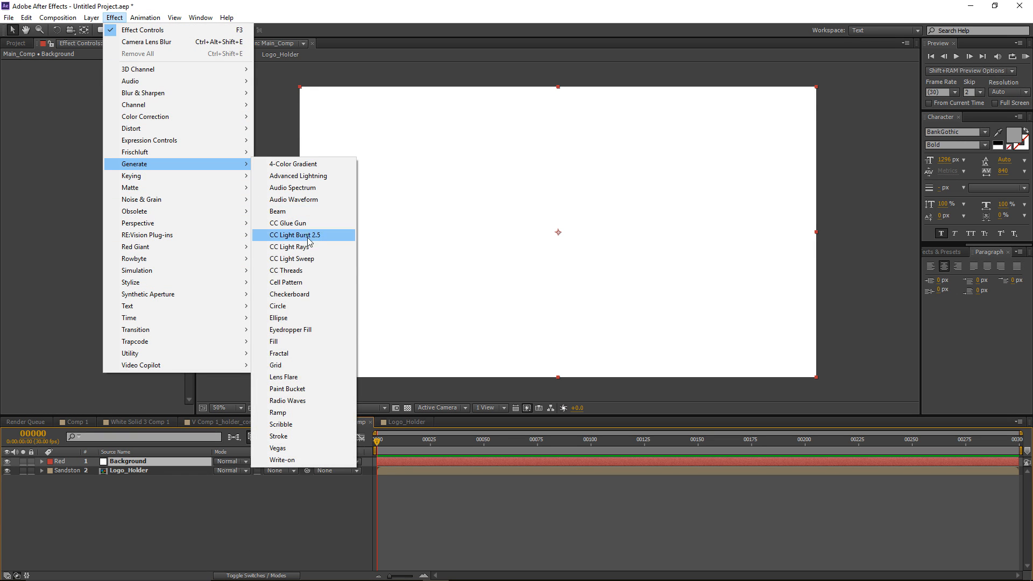
left_click(278, 412)
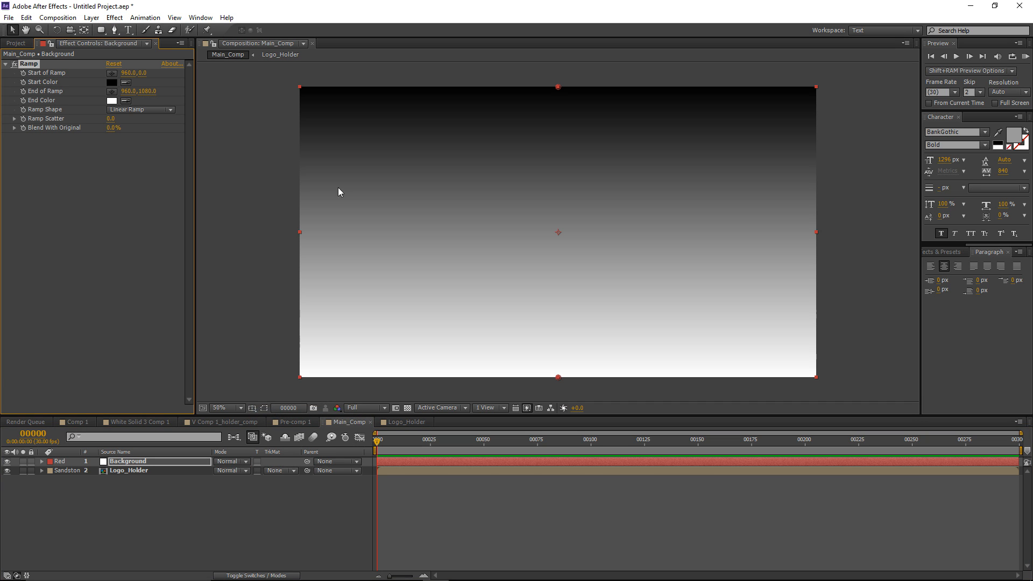
left_click(139, 110)
left_click(143, 134)
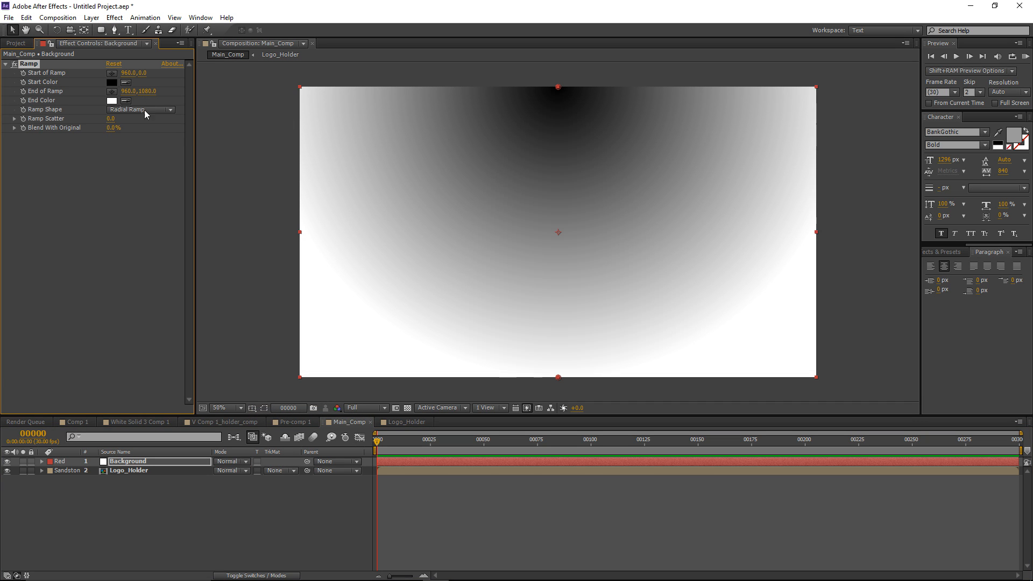
Step: Set the Background ramp's start color to muted blue #3D4D6C and its end color to black
left_click(111, 82)
left_click(156, 432)
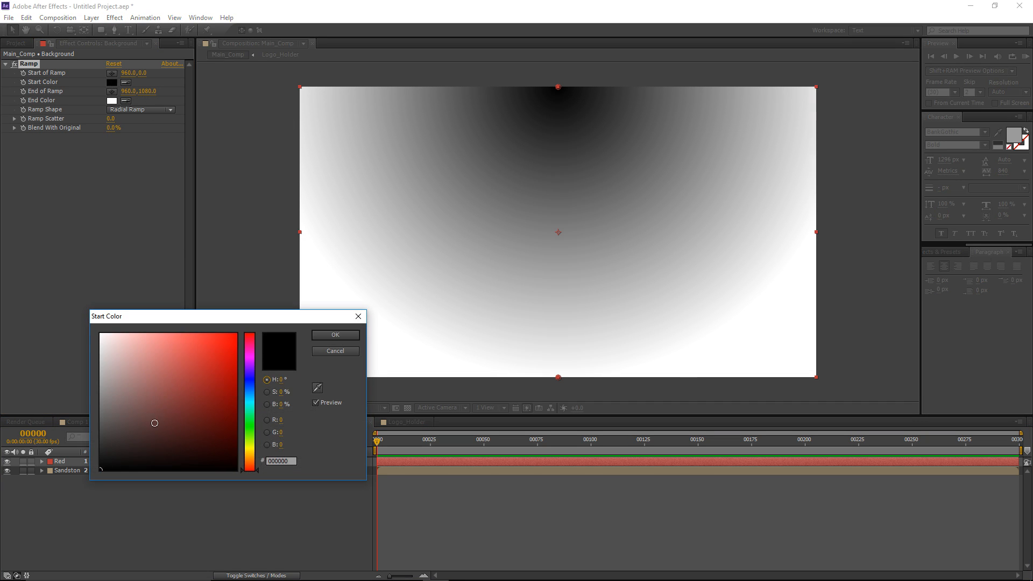
left_click(250, 384)
left_click_drag(250, 384, 250, 389)
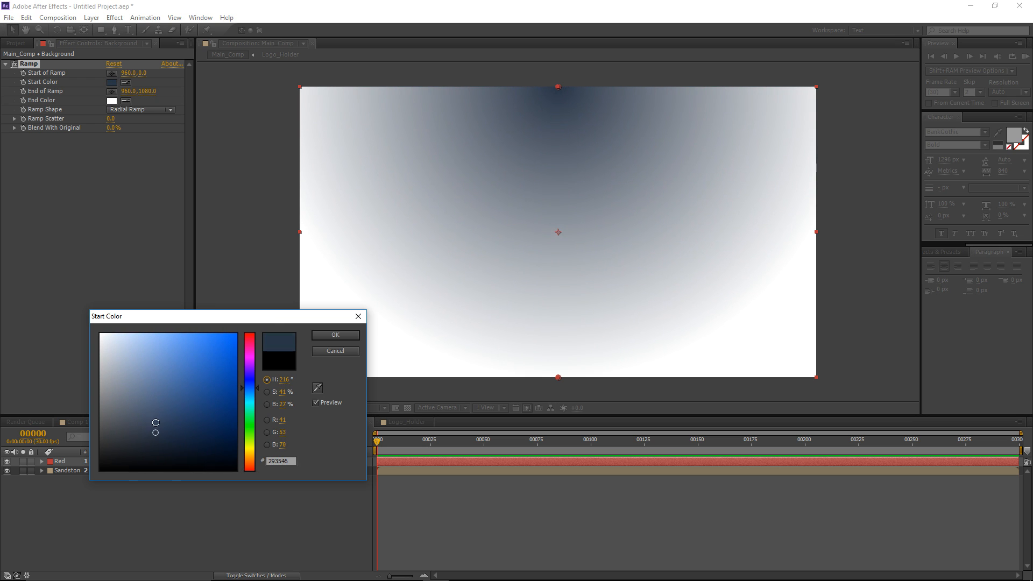
left_click(159, 412)
left_click(249, 384)
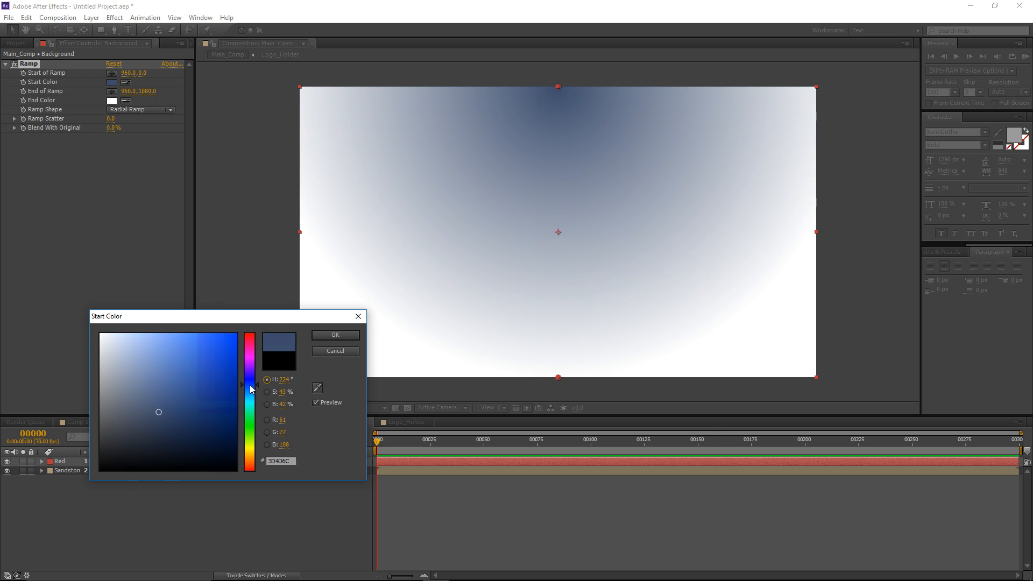
left_click(341, 334)
left_click(107, 100)
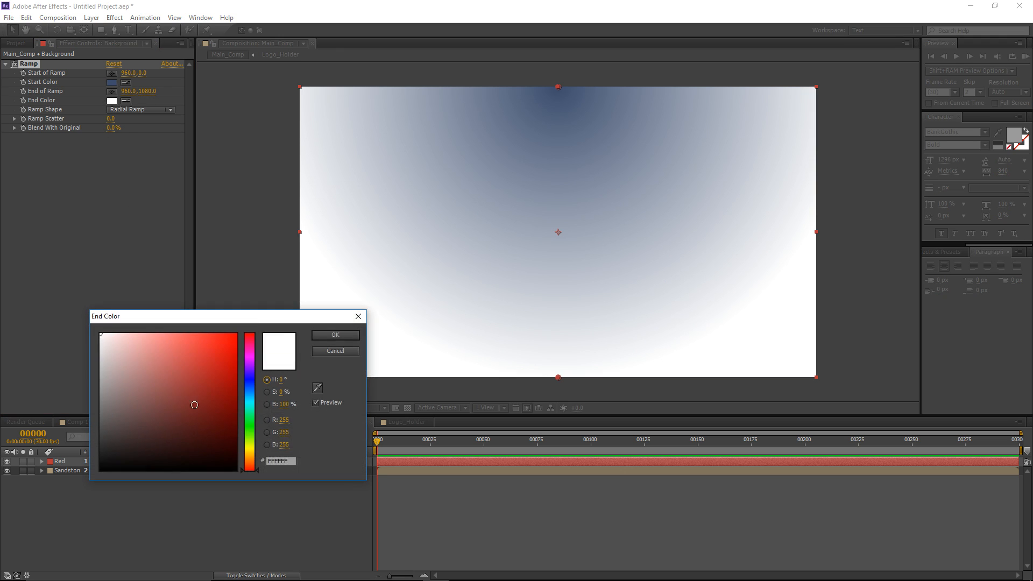
left_click_drag(194, 420, 253, 498)
left_click(335, 335)
Step: Move the ramp's start point far below the frame to 960, 2916 and its end point far above to 960, -1308
key("comma")
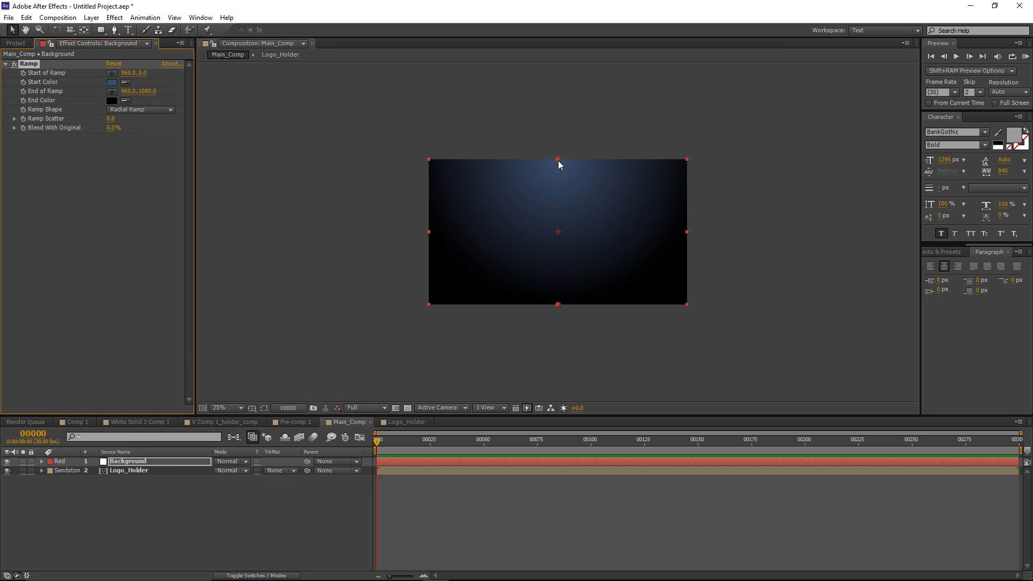
left_click_drag(558, 160, 559, 113)
key("comma")
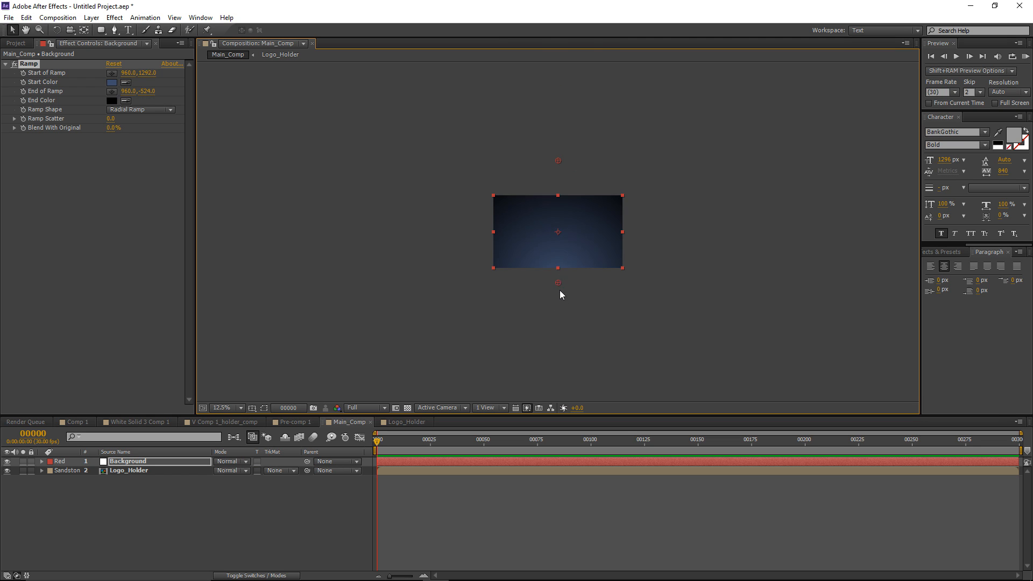
left_click_drag(560, 290, 563, 394)
left_click_drag(556, 144, 558, 107)
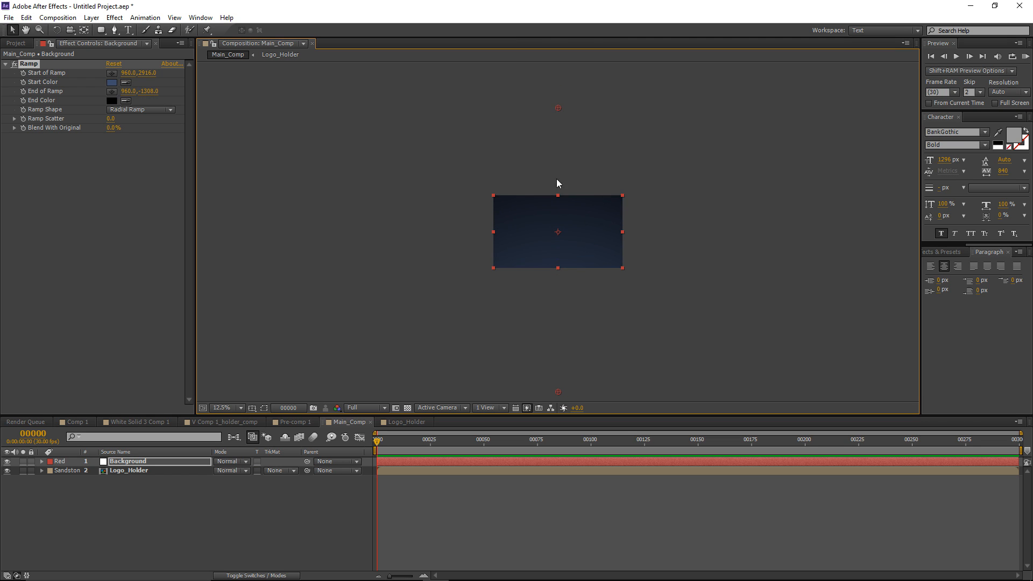
scroll(554, 227, "up", 2)
Step: Change the Background ramp's start color to grey-blue #465560 and move the Background layer beneath Logo_Holder
left_click(112, 83)
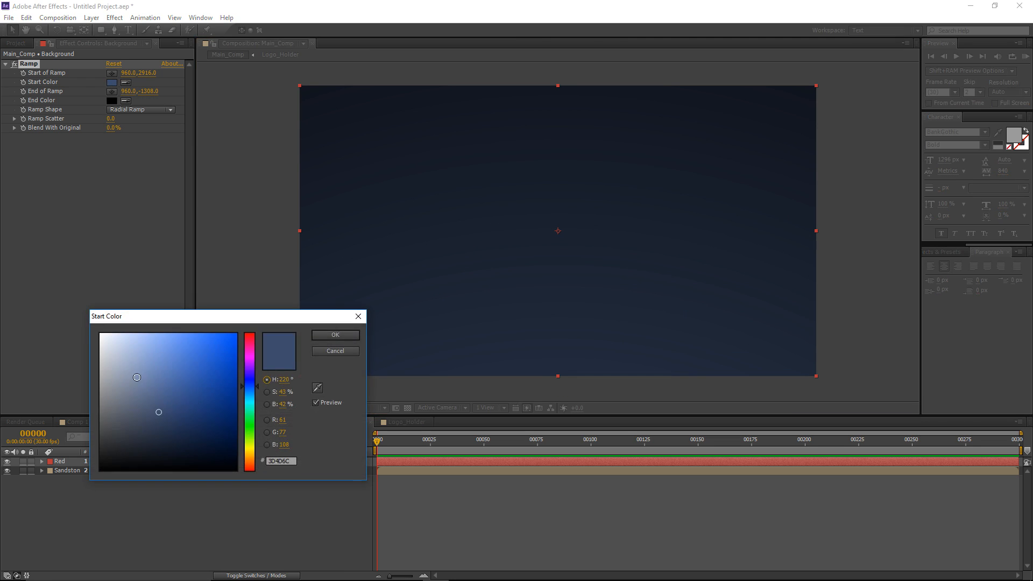
left_click_drag(158, 412, 139, 422)
left_click_drag(249, 387, 252, 390)
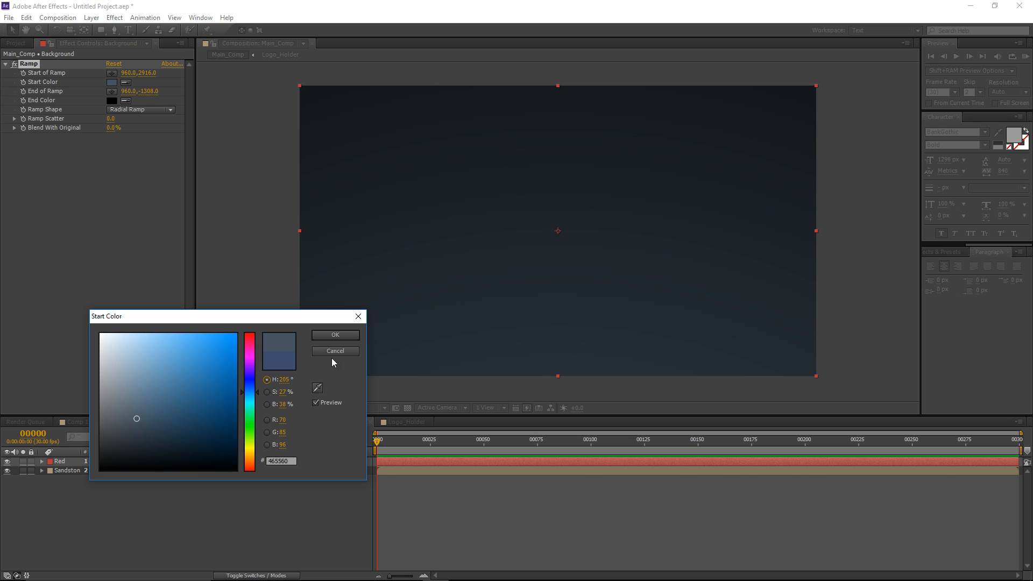
left_click(343, 334)
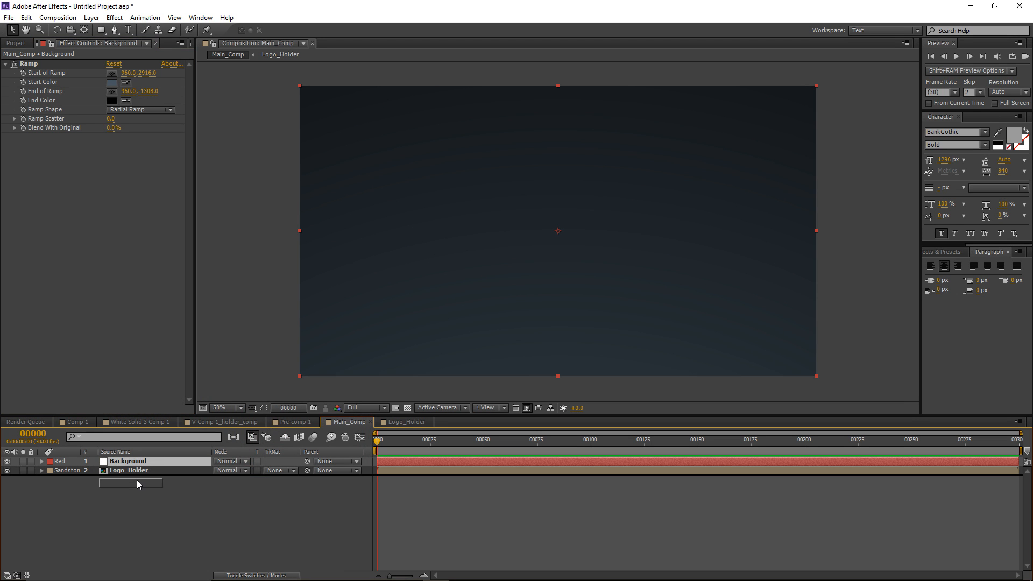
left_click_drag(136, 480, 137, 479)
left_click(215, 494)
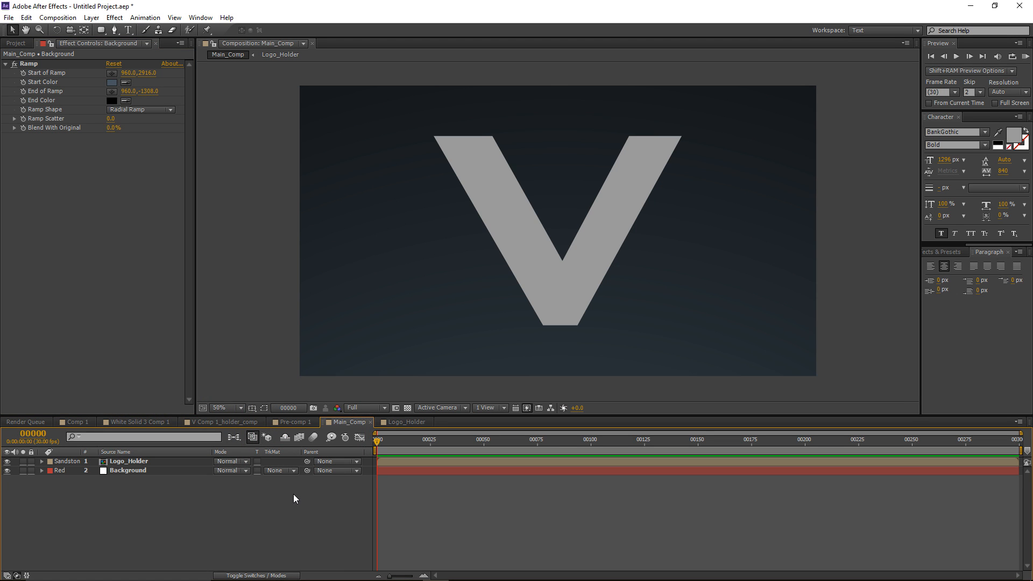
Step: Show the Utility_Box_v1.6 script panel and open its Grid tool for the Logo_Holder layer
left_click(199, 18)
left_click(257, 444)
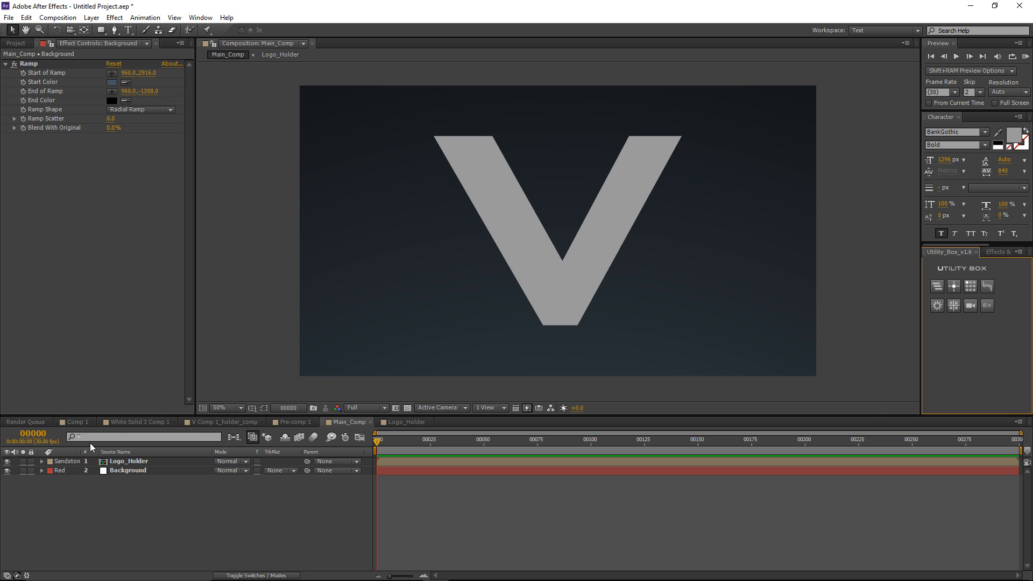
left_click(122, 462)
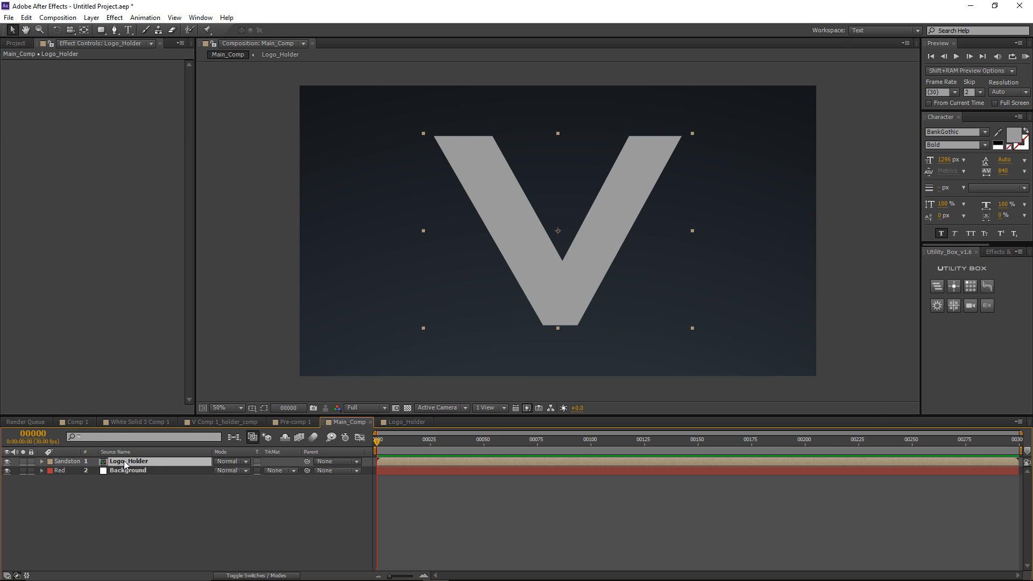
left_click(954, 306)
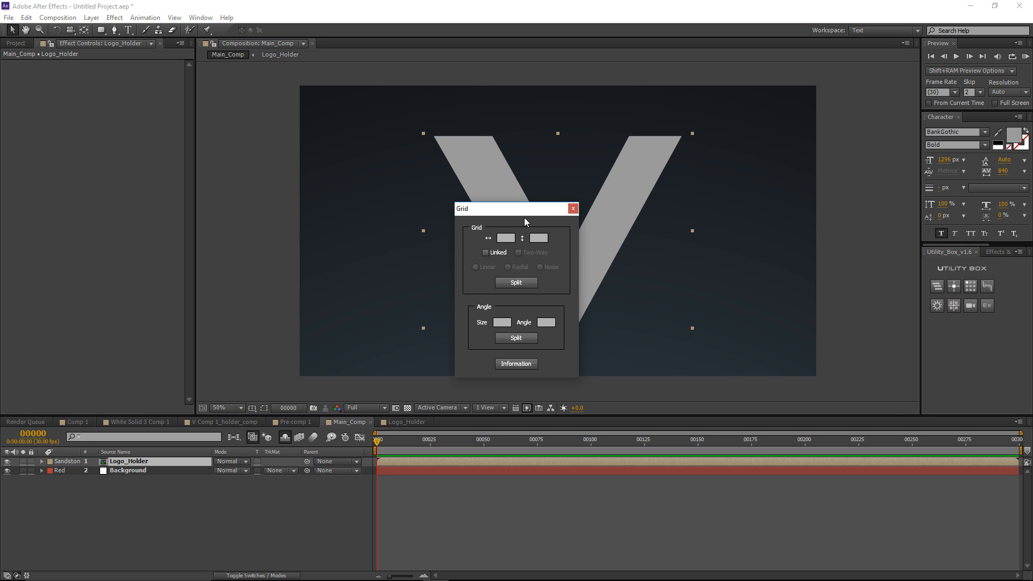
left_click_drag(525, 220, 155, 176)
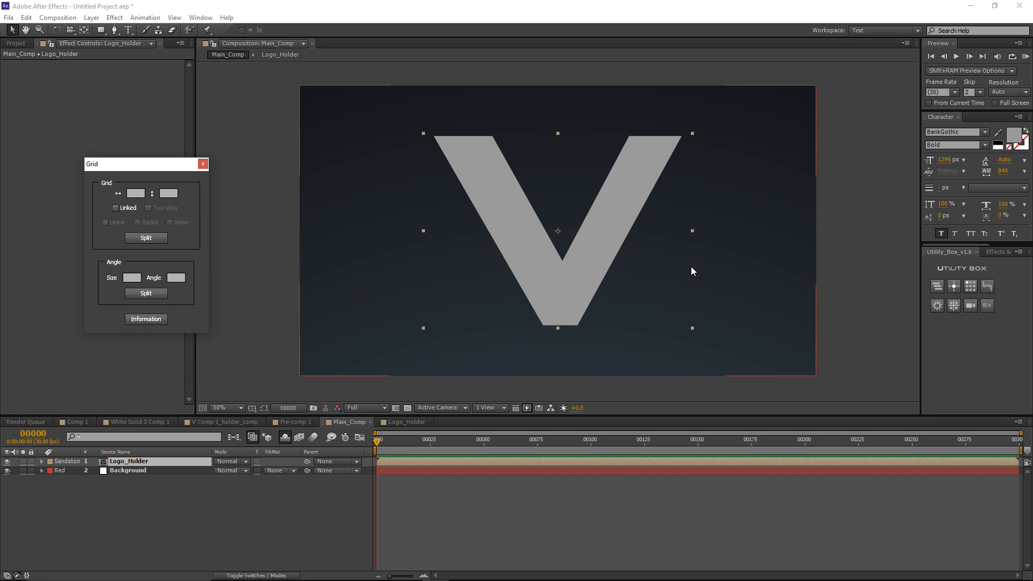
left_click(117, 466)
Step: Split Logo_Holder into a 12 × 12 grid with the Linked option on and the Radial type, and close the Grid tool
left_click(135, 194)
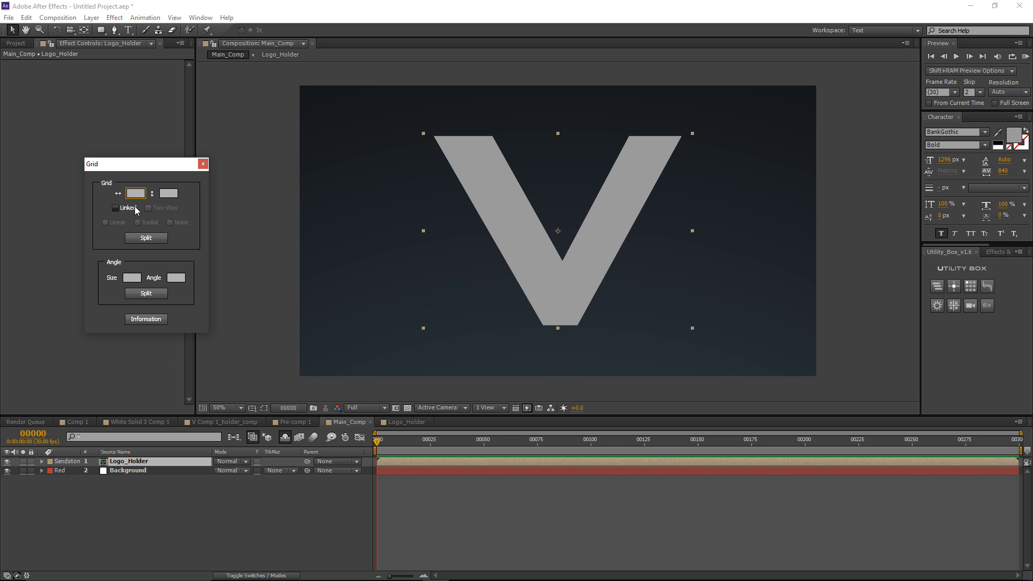
type("12")
left_click(169, 194)
type("12")
left_click_drag(113, 170, 97, 167)
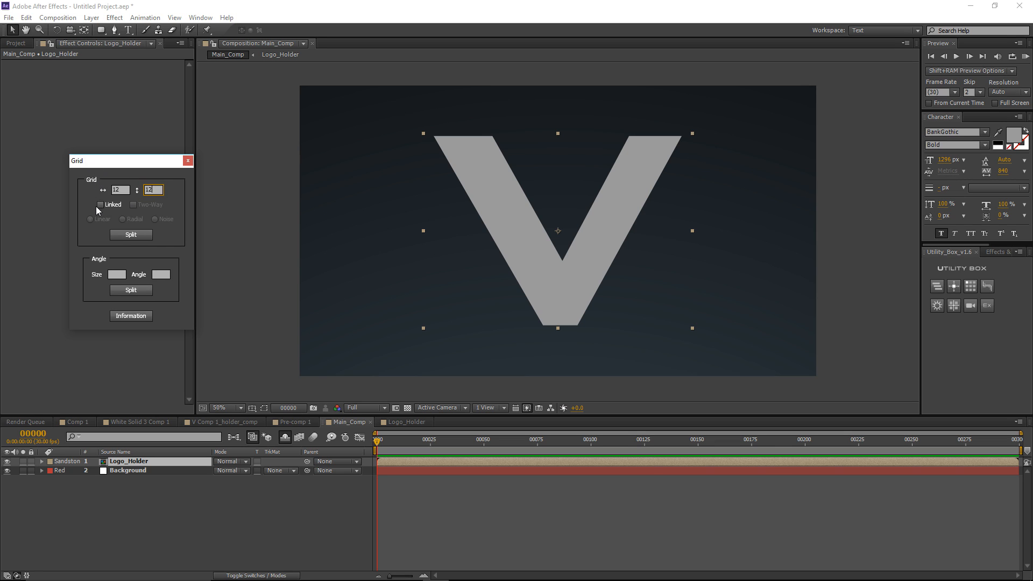
left_click(100, 205)
left_click(130, 223)
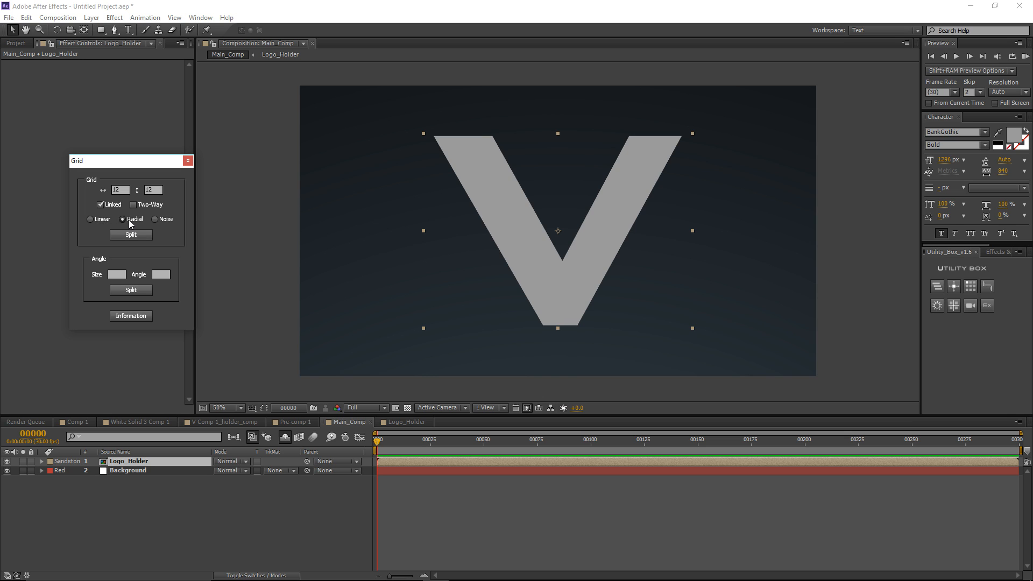
left_click(95, 219)
left_click(122, 223)
left_click(127, 233)
left_click(187, 162)
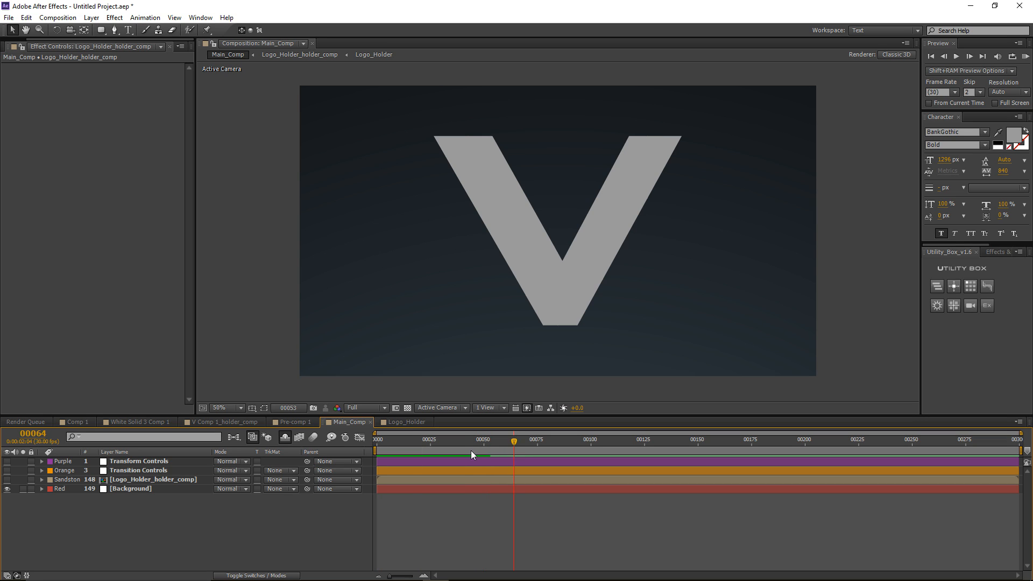
Step: Go to frame 39 and try shifting a single grid tile on the V's left arm horizontally
left_click_drag(471, 451, 460, 450)
left_click(505, 216)
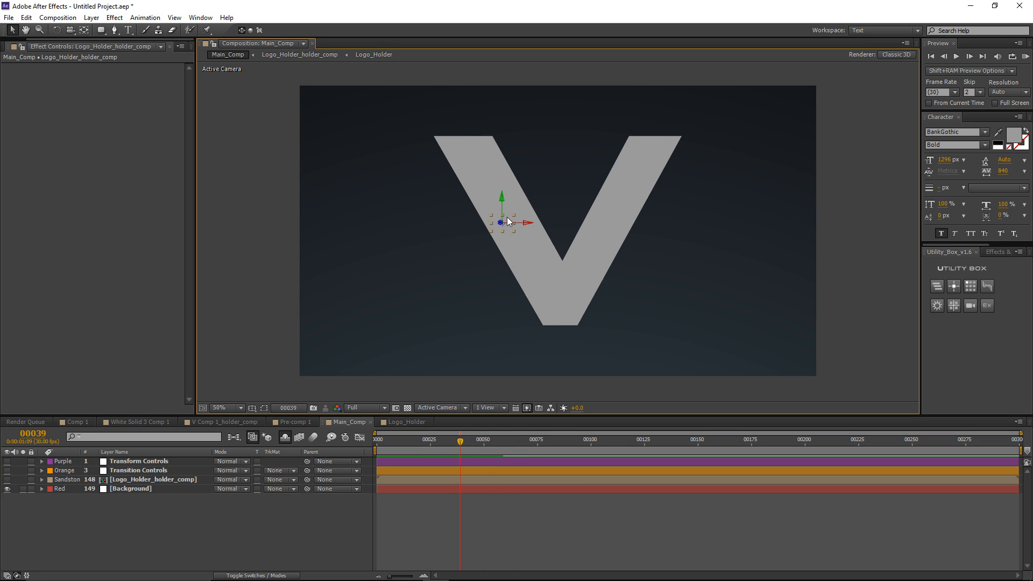
left_click_drag(528, 226, 435, 232)
left_click(505, 503)
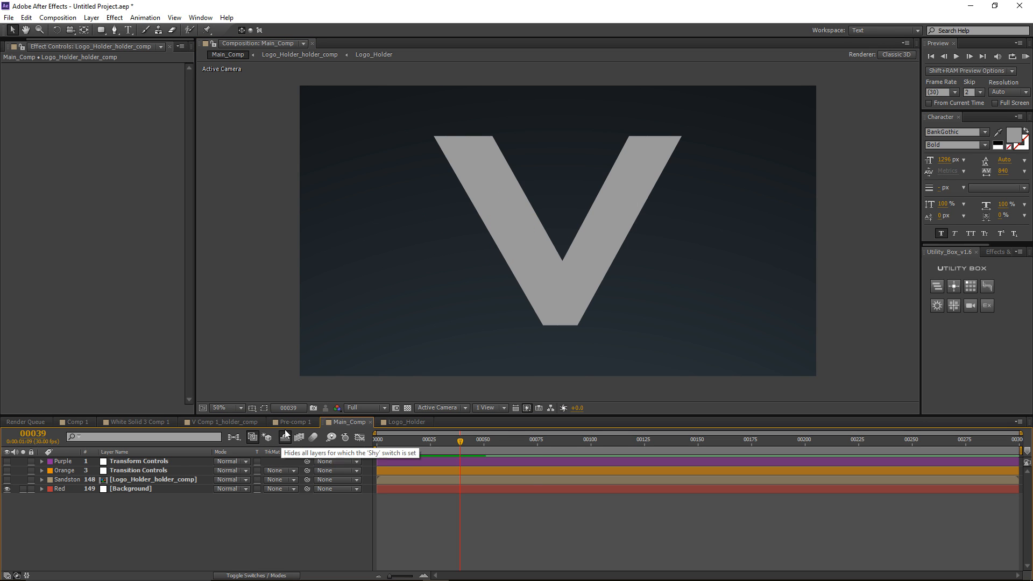
Step: Reveal the hidden shy layers in Main_Comp and examine the individual grid-tile layers and where they sit on the V
left_click(285, 437)
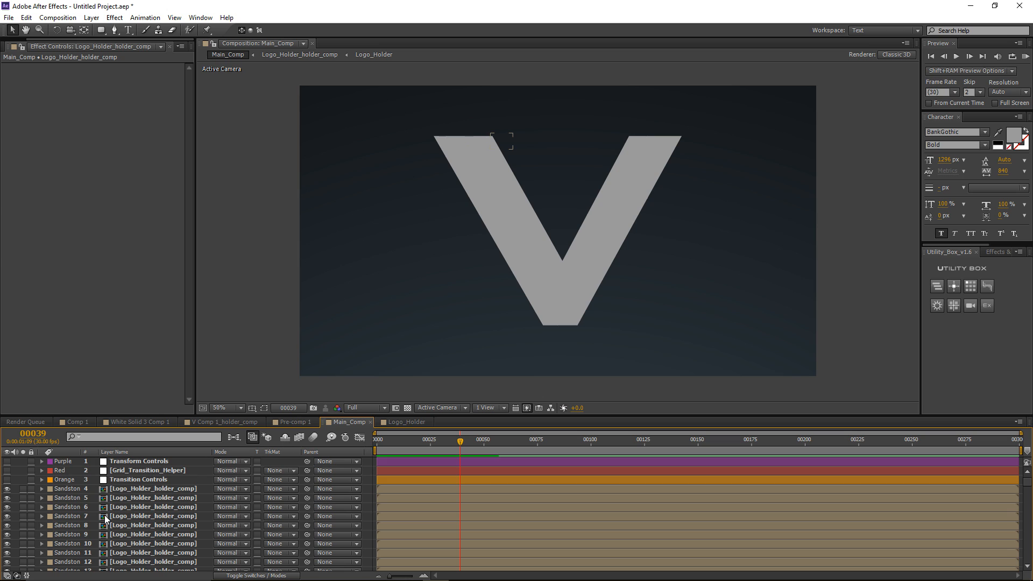
scroll(117, 522, "down", 10)
scroll(118, 522, "down", 9)
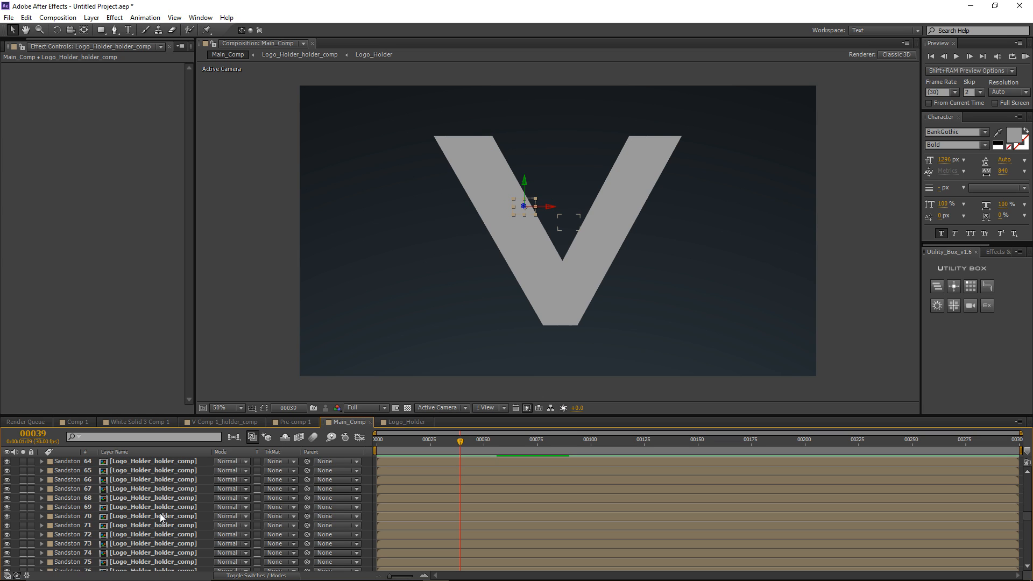
scroll(144, 498, "down", 5)
left_click(144, 498)
left_click(152, 536)
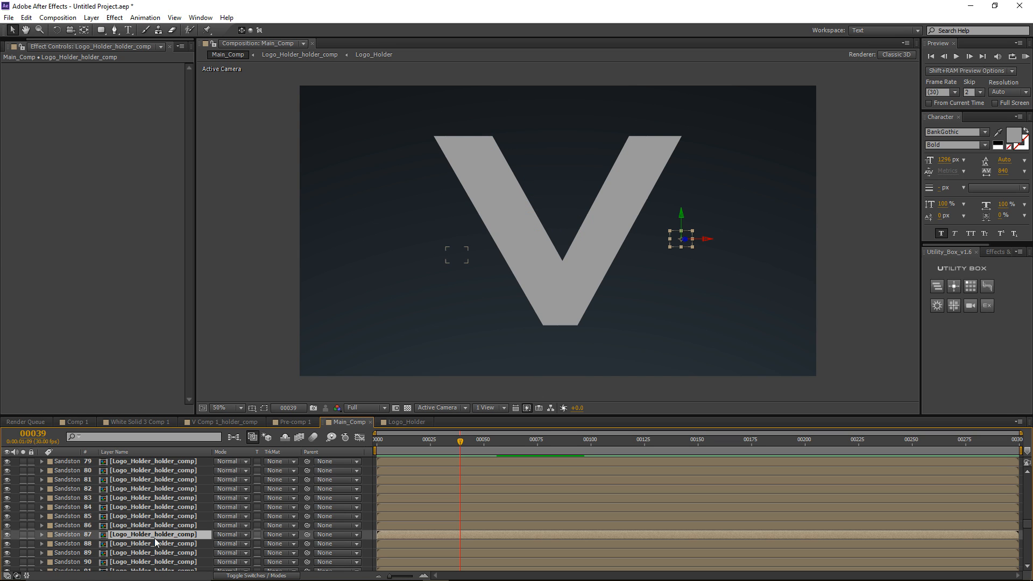
scroll(385, 272, "down", 2)
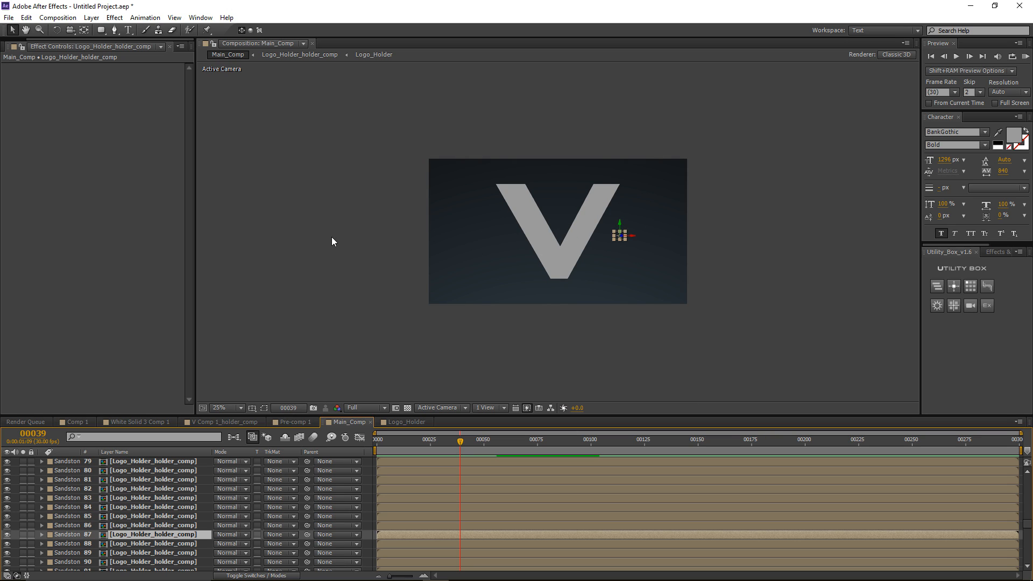
left_click(331, 237)
scroll(147, 492, "up", 10)
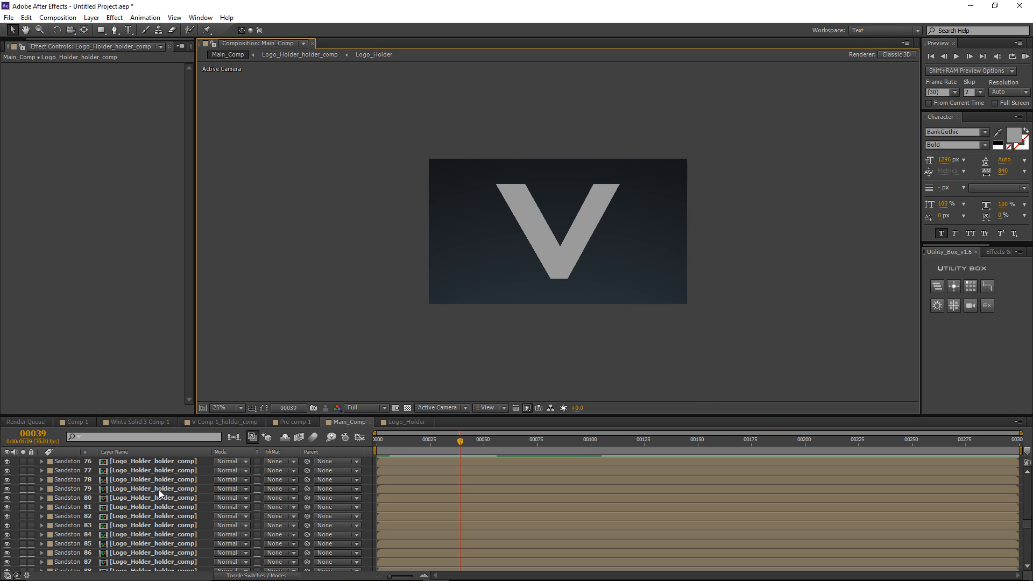
Step: Hide the Background layer at the end of the layer list and deselect everything
left_click_drag(1026, 511, 1025, 566)
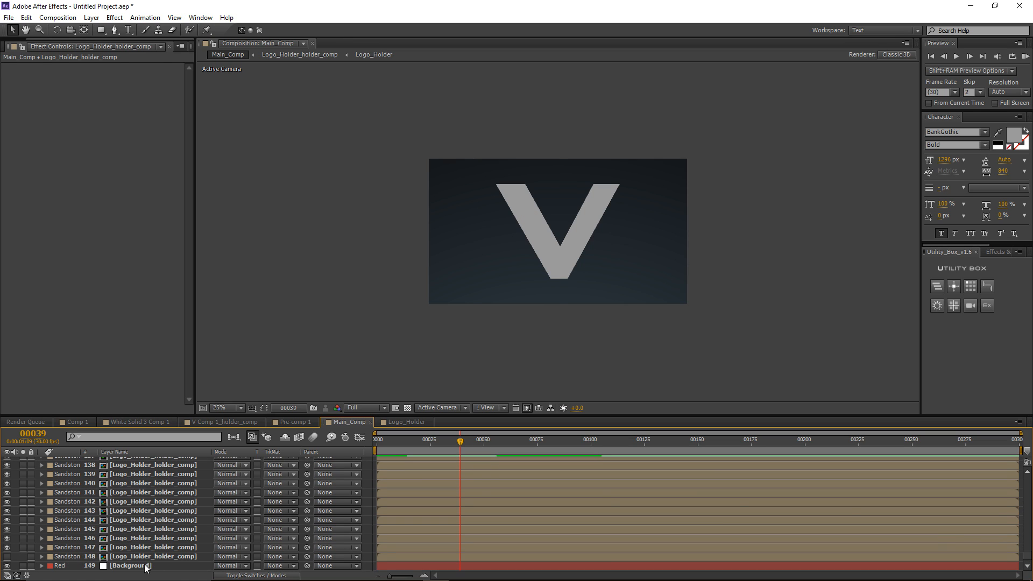
left_click(146, 566)
left_click(7, 566)
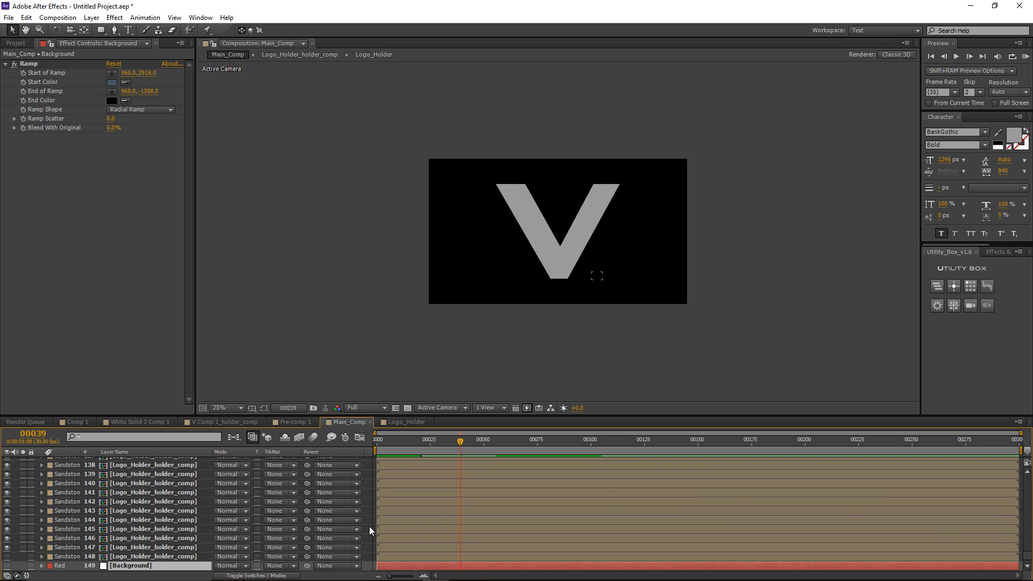
key("F2")
Step: Delete the empty grid tiles outside the V's lower-left edge
scroll(482, 279, "up", 2)
left_click_drag(363, 213, 496, 287)
key("Delete")
key("Delete")
left_click_drag(421, 326, 478, 257)
key("Delete")
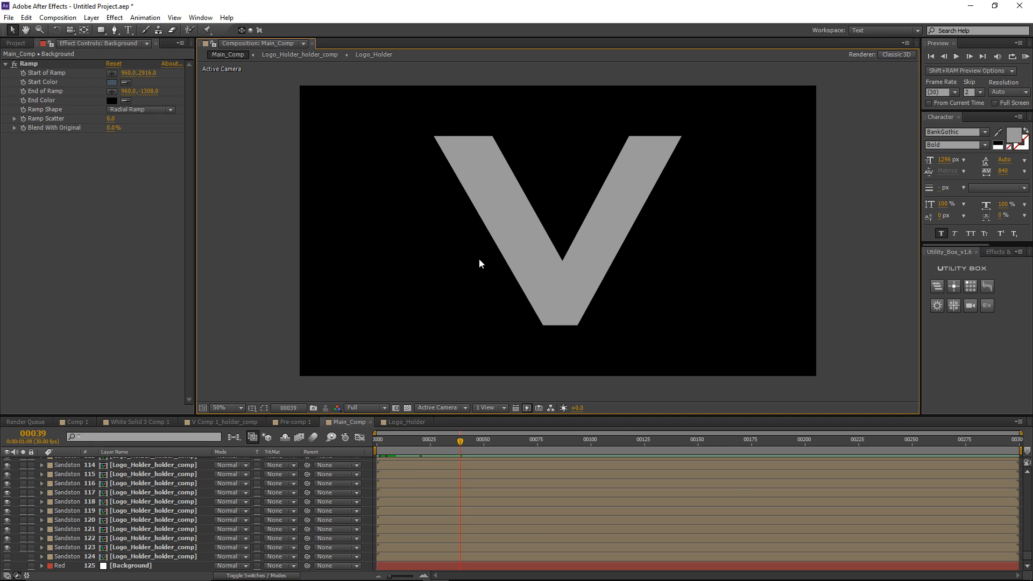
Step: Add a white 1000 × 725 px solid in the Logo_Holder composition and place it beneath the V layer
left_click(398, 422)
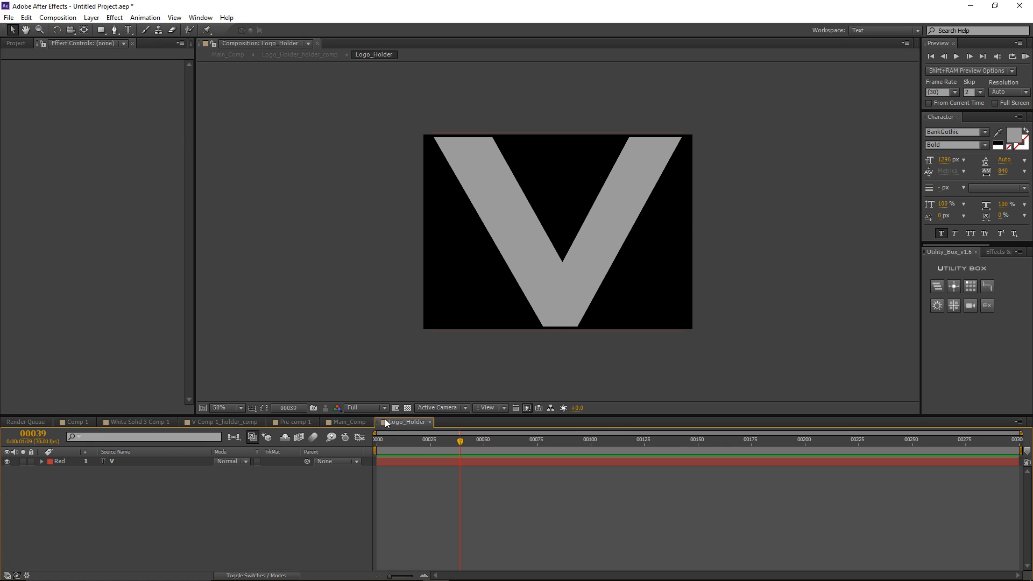
key("ctrl+y")
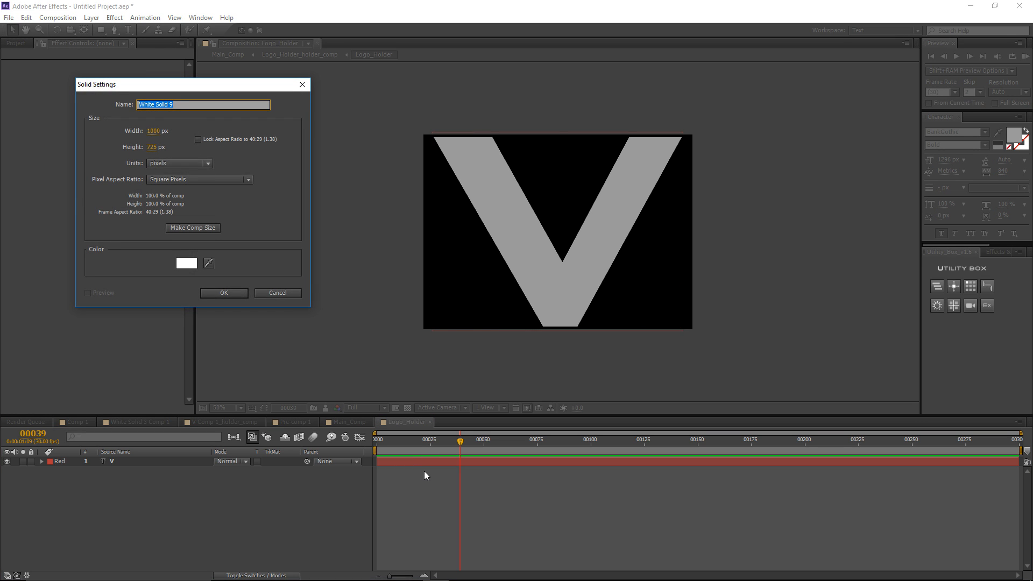
key("Return")
left_click_drag(132, 464, 134, 476)
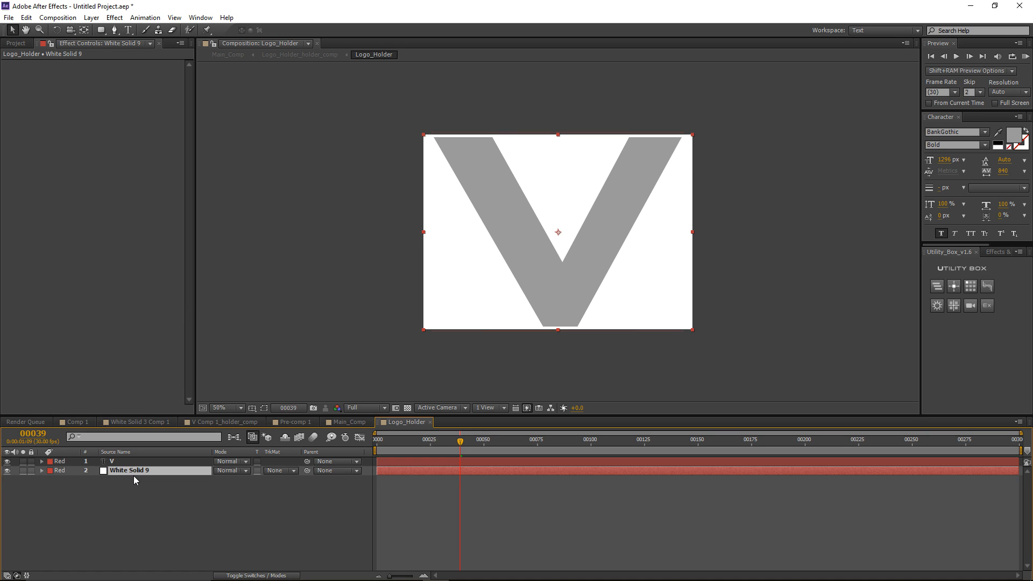
Step: Set the white solid's opacity to 20% and return to Main_Comp
key("t")
left_click(221, 479)
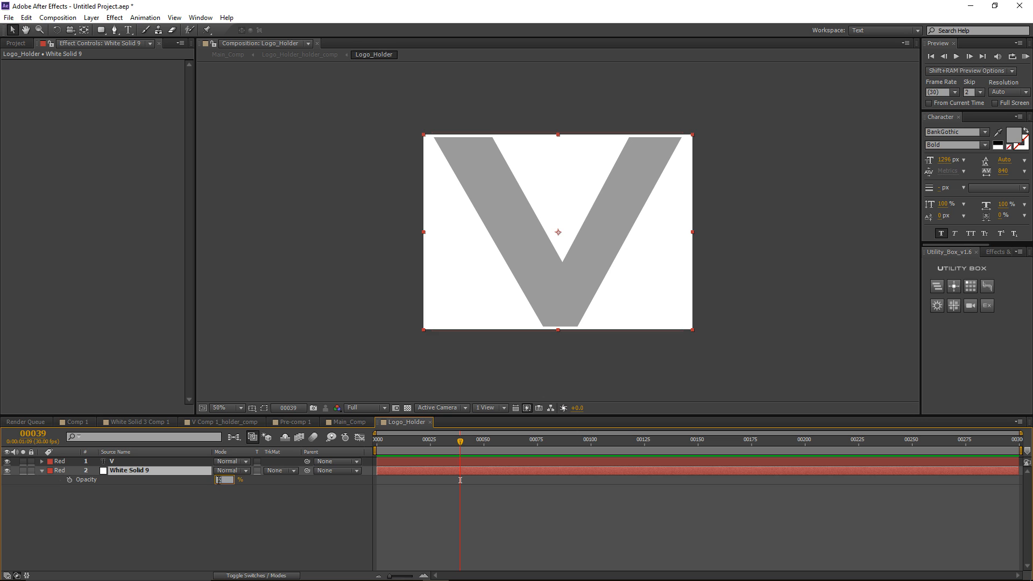
type("20")
key("Return")
left_click(289, 515)
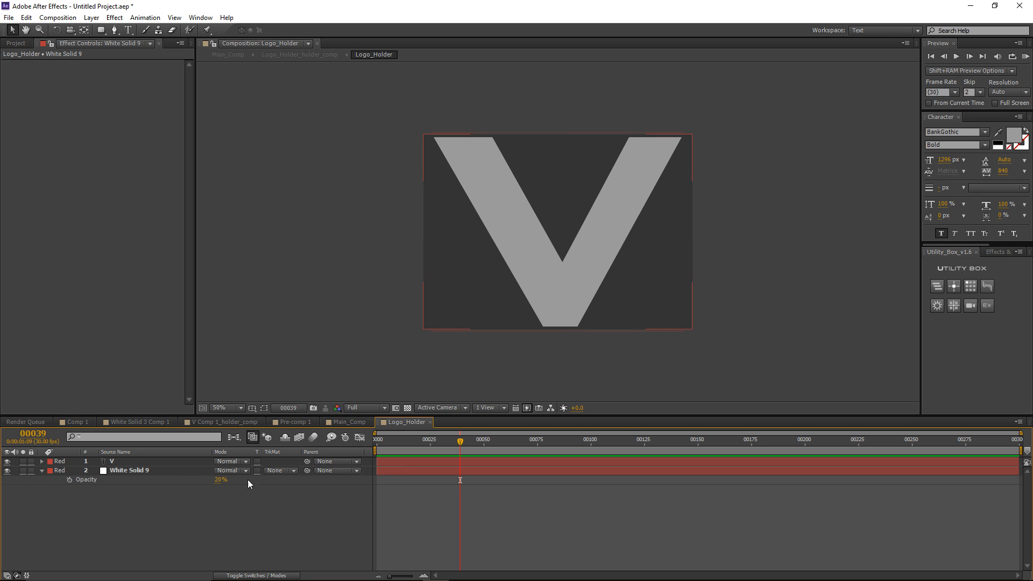
left_click(105, 482)
left_click(351, 421)
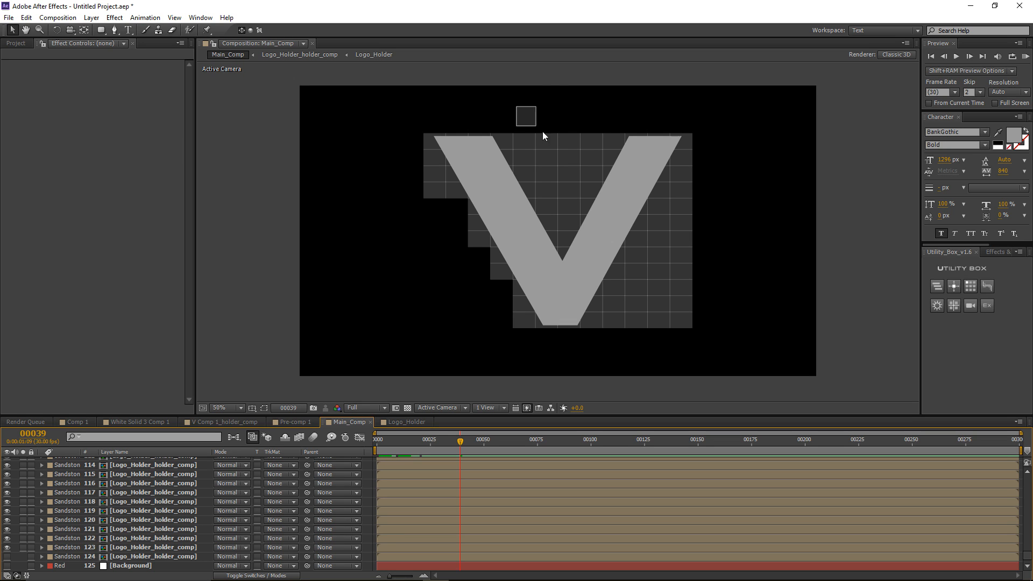
Step: Delete the empty grid tiles inside the V's upper notch, between its two arms
left_click_drag(511, 108, 595, 162)
key("Delete")
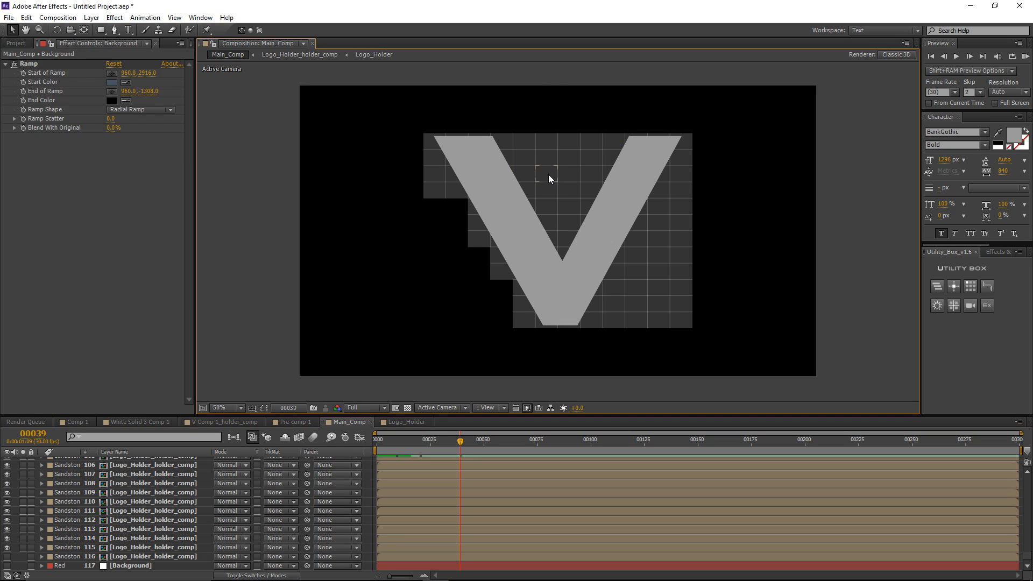
left_click(549, 175)
key("Delete")
left_click(572, 175)
key("Delete")
left_click(549, 190)
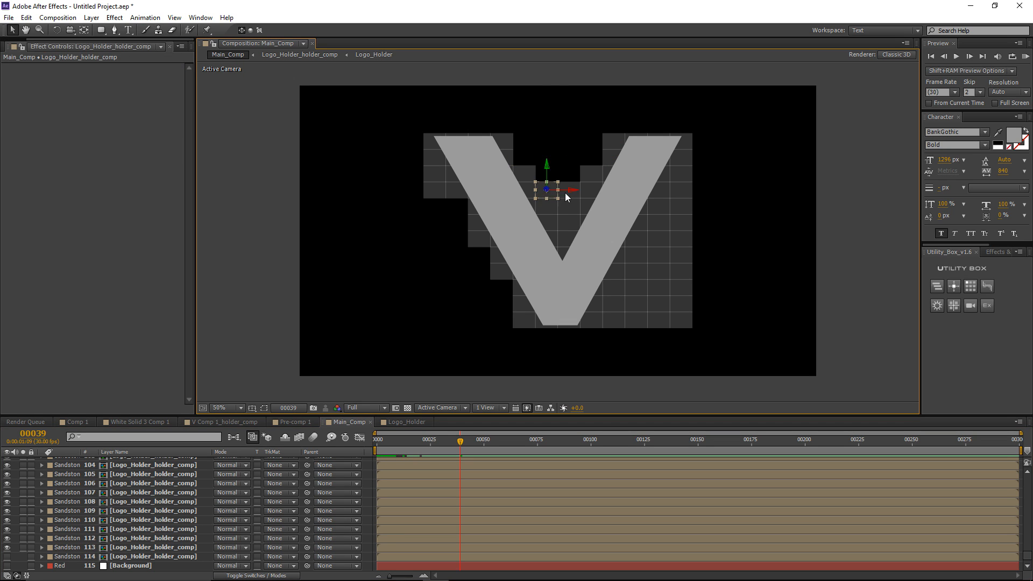
key("Delete")
left_click(569, 192)
key("Delete")
left_click(566, 212)
key("Delete")
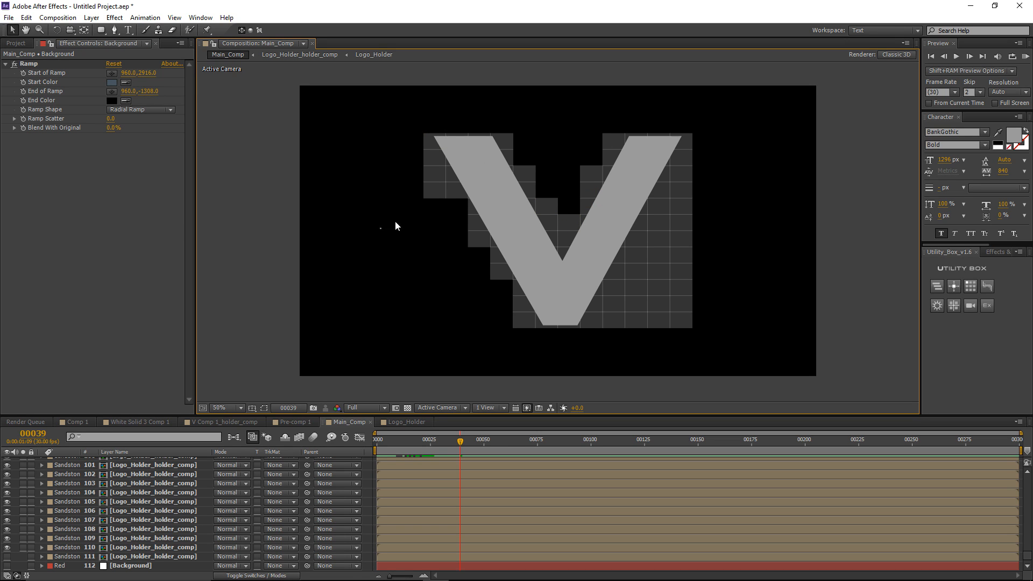
Step: Delete the remaining empty tiles outside the V's left edge and along its entire right side
left_click_drag(381, 228, 431, 177)
key("Delete")
left_click_drag(735, 229, 622, 317)
key("Delete")
key("Delete")
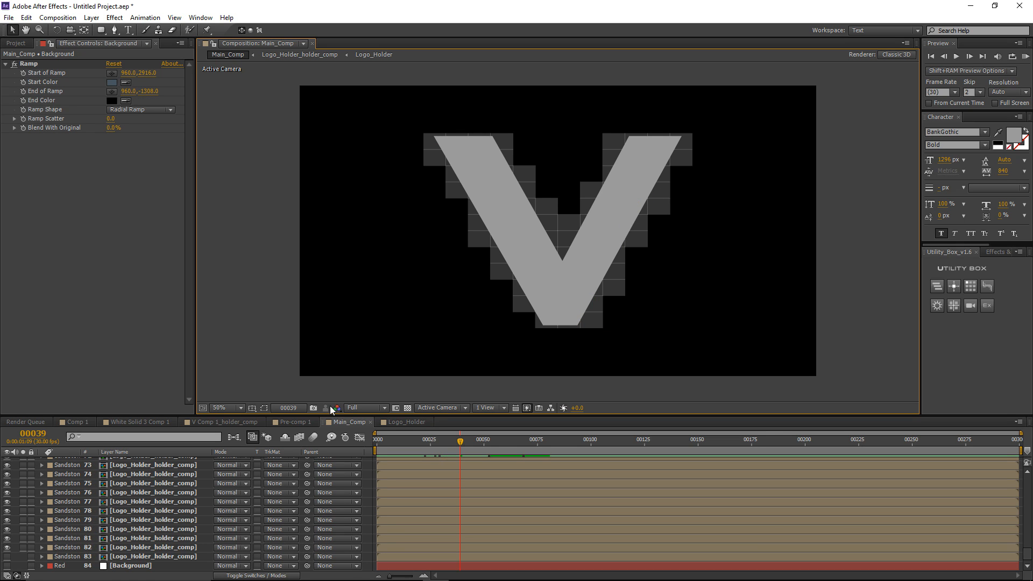
Step: Delete the white solid beneath the V in the Logo_Holder composition
left_click(392, 423)
left_click(122, 470)
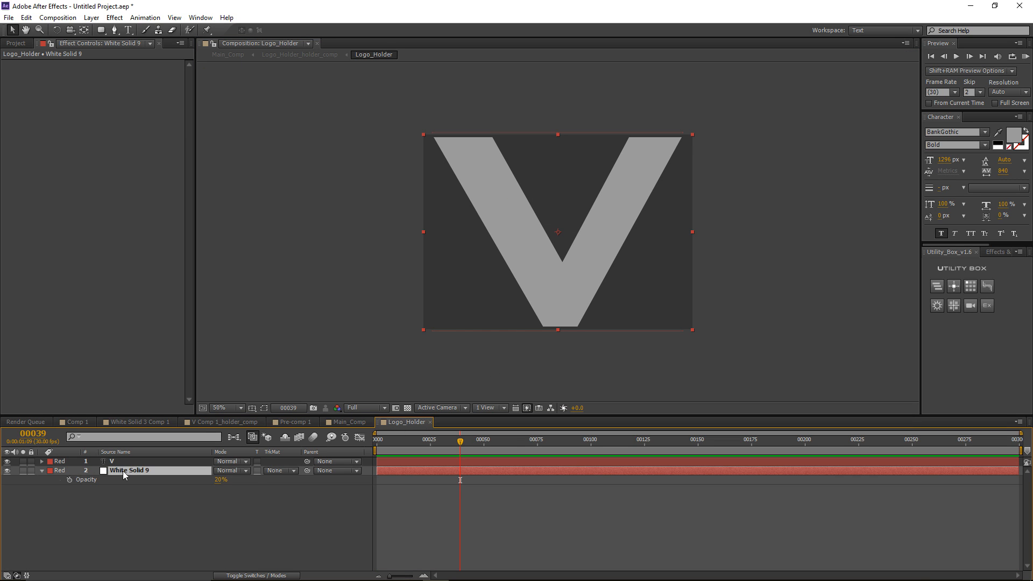
key("Delete")
Step: Return to Main_Comp, make the Background layer visible again and hide the shy tile layers
left_click(338, 422)
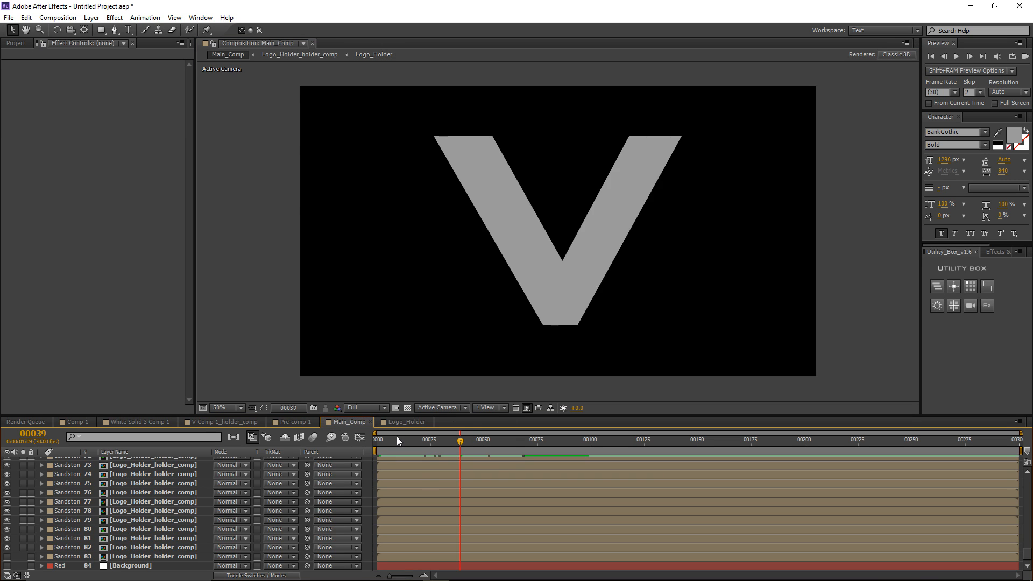
left_click(7, 566)
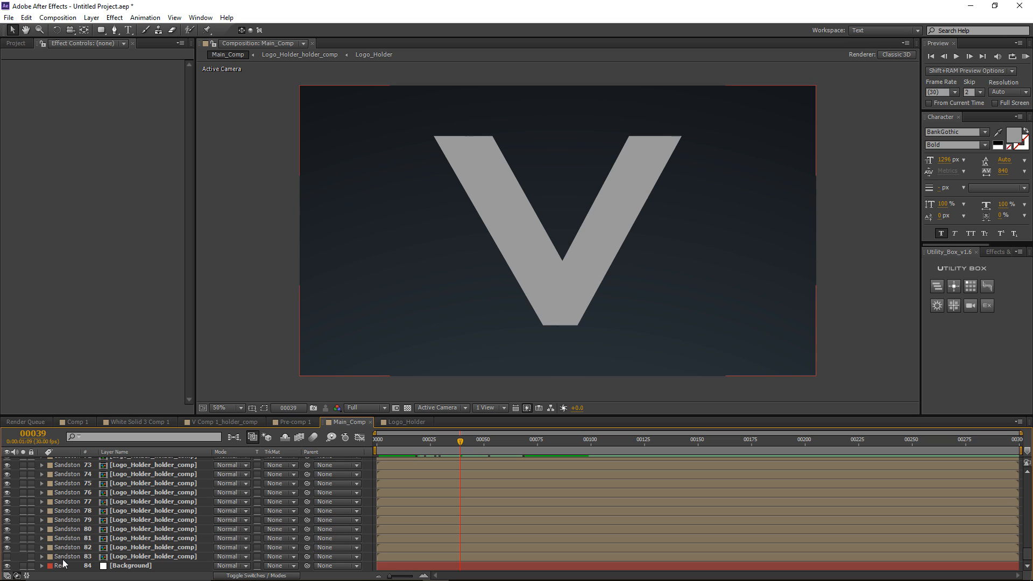
left_click(284, 437)
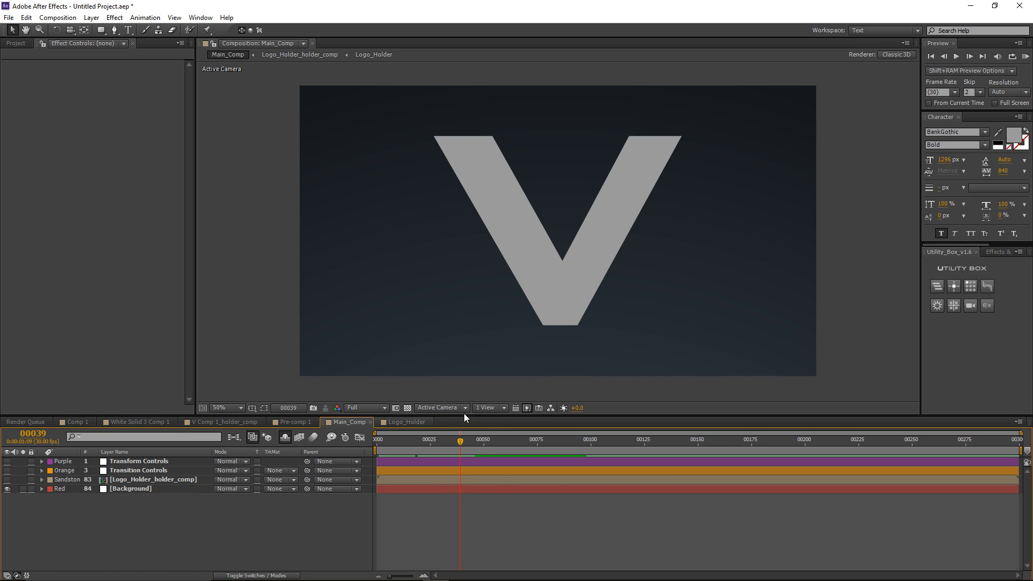
Step: Add a two-node camera named Camera 1 with a 75° angle of view
left_click(91, 18)
mouse_move(101, 30)
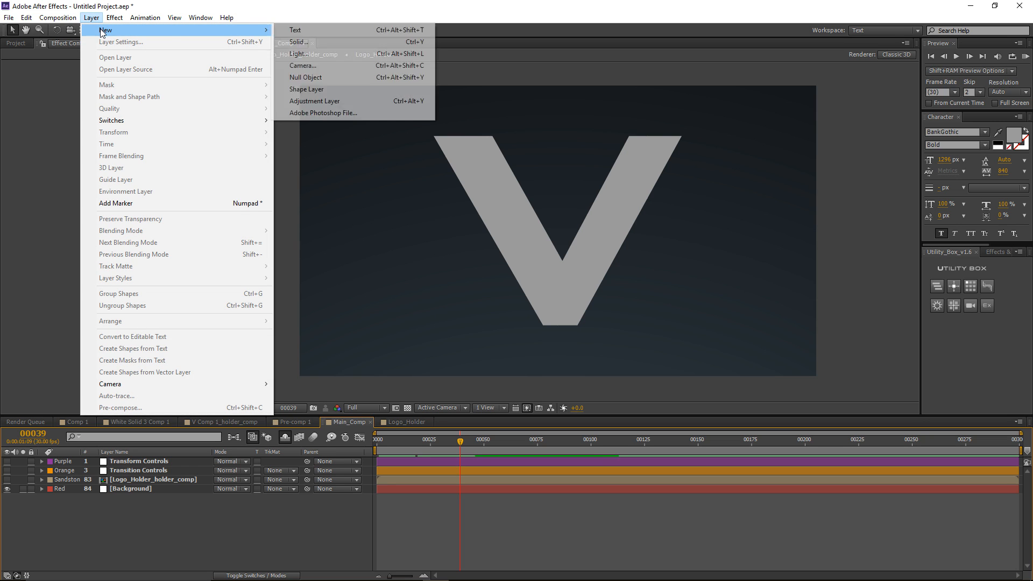
left_click(356, 66)
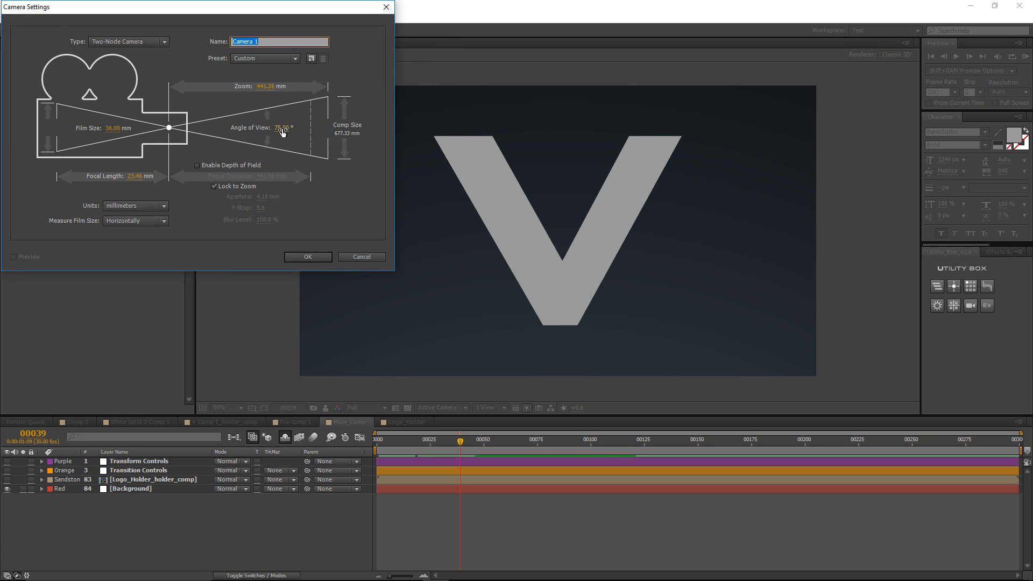
left_click(308, 257)
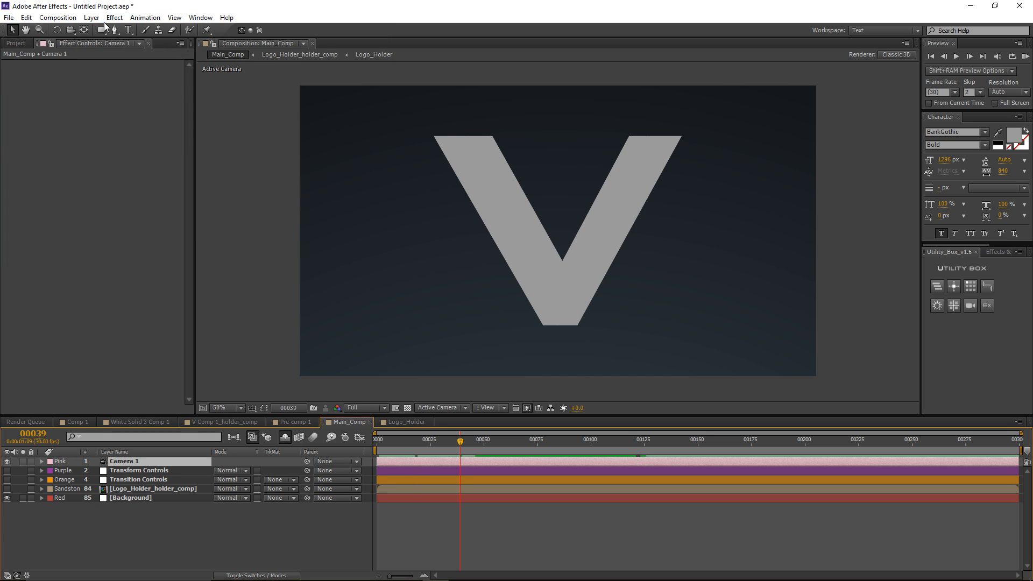
Step: Add a null object, make it a 3D layer and rename it Cam_Target
left_click(91, 18)
mouse_move(103, 31)
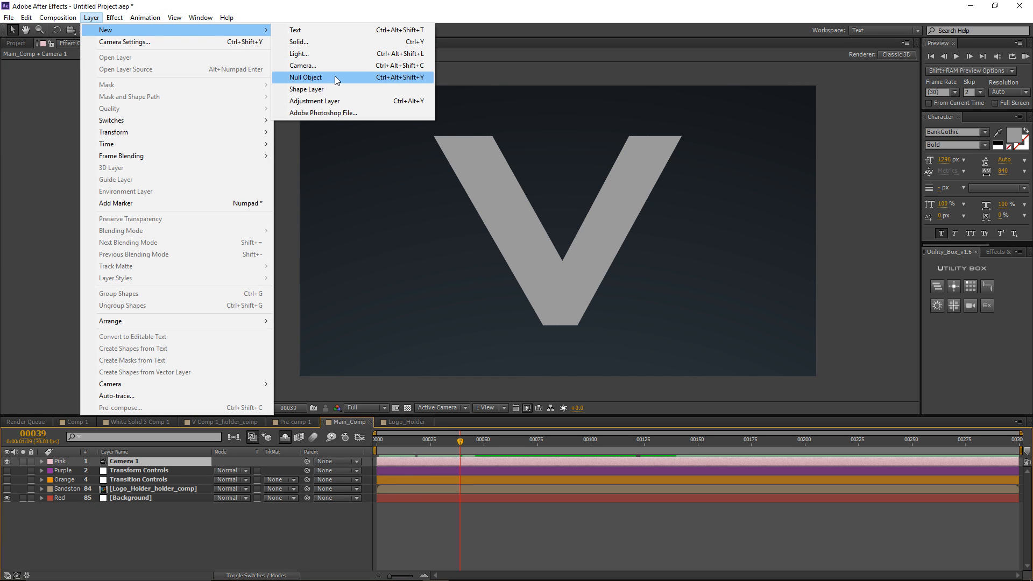
left_click(307, 78)
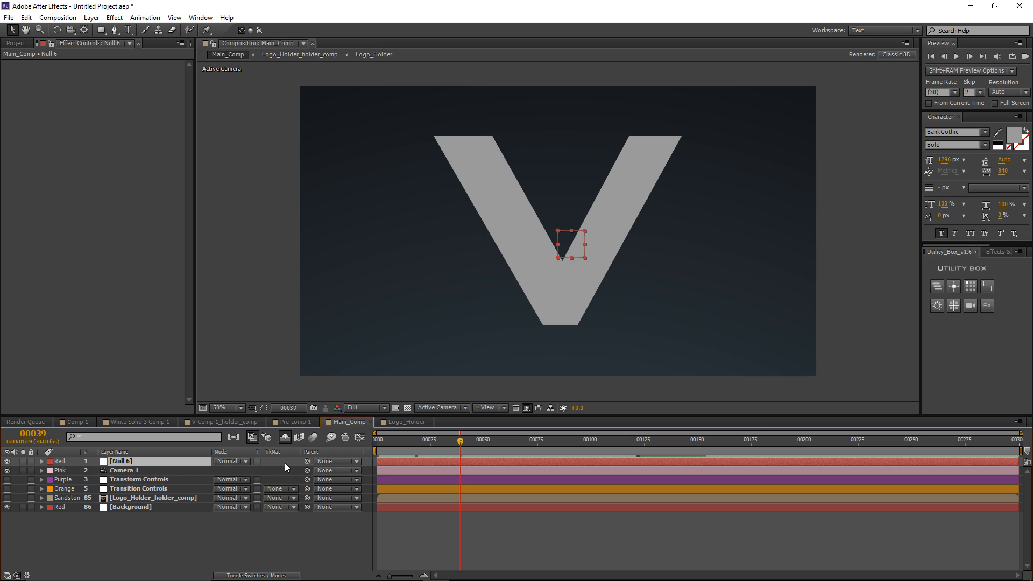
key("F4")
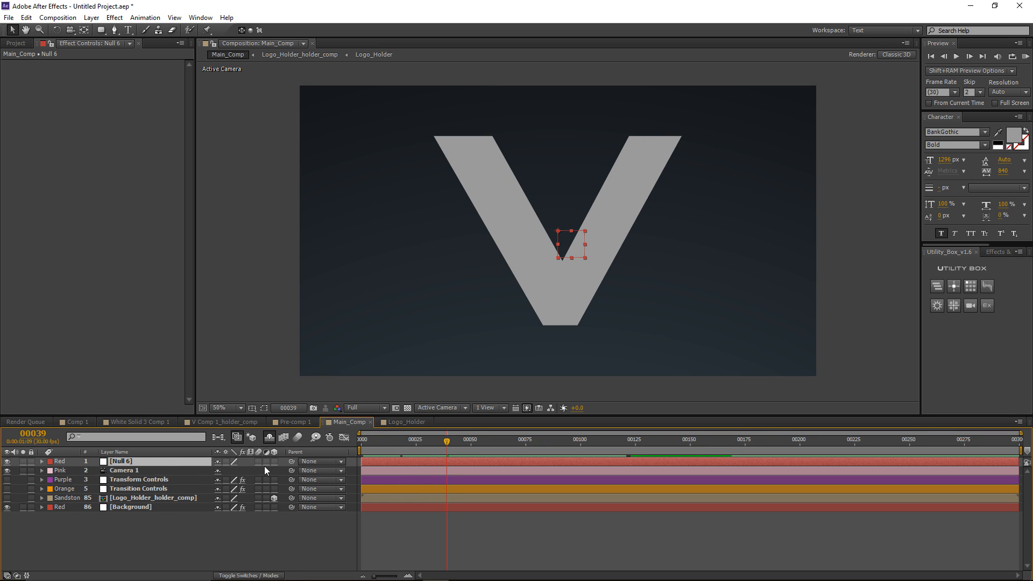
left_click(275, 462)
key("Return")
type("Cam_T")
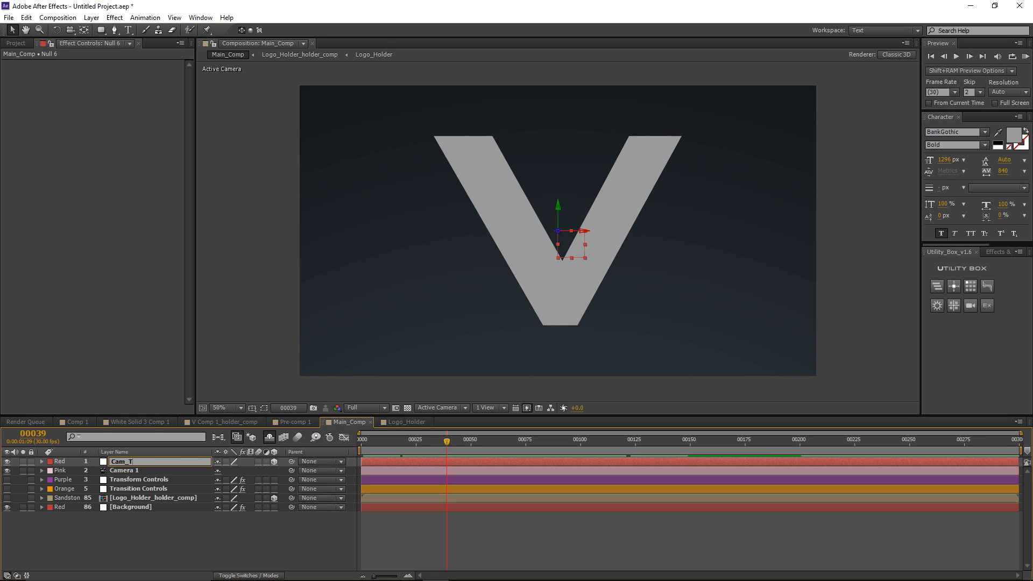
type("arget")
key("Return")
Step: Parent Camera 1 to Cam_Target and separate the null's Position into X, Y and Z dimensions
left_click(156, 471)
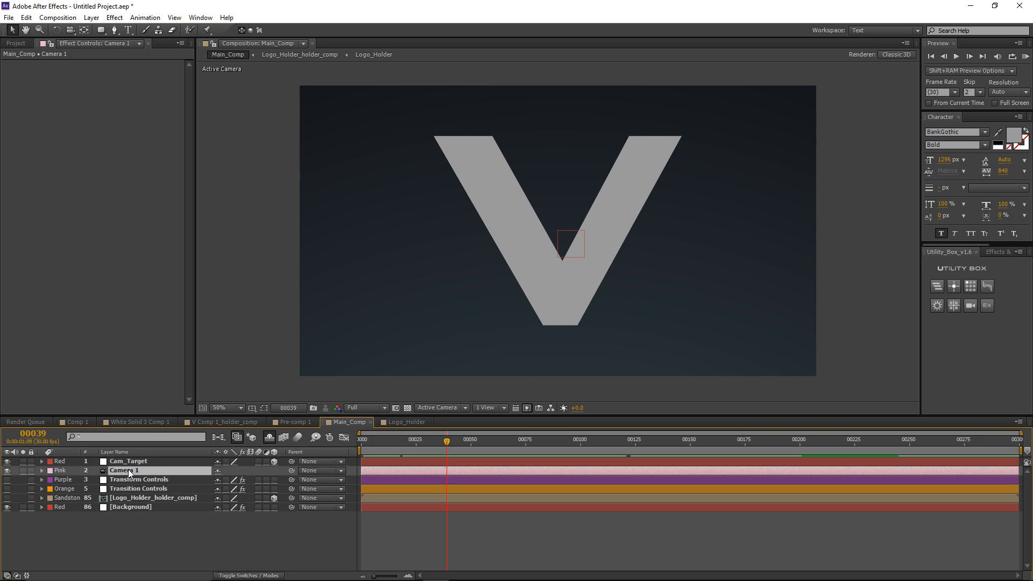
left_click_drag(291, 470, 146, 460)
left_click(146, 460)
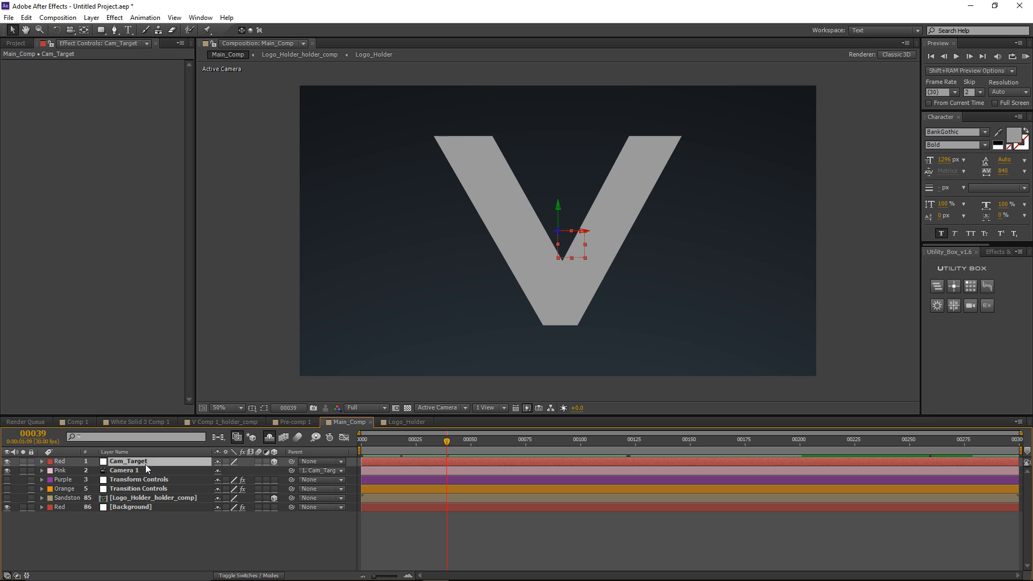
key("p")
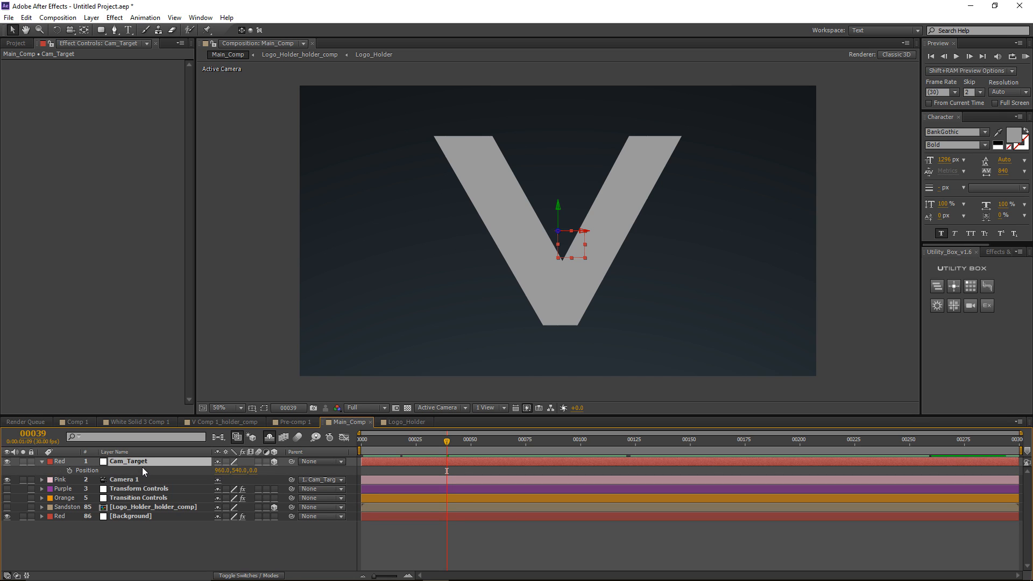
right_click(89, 470)
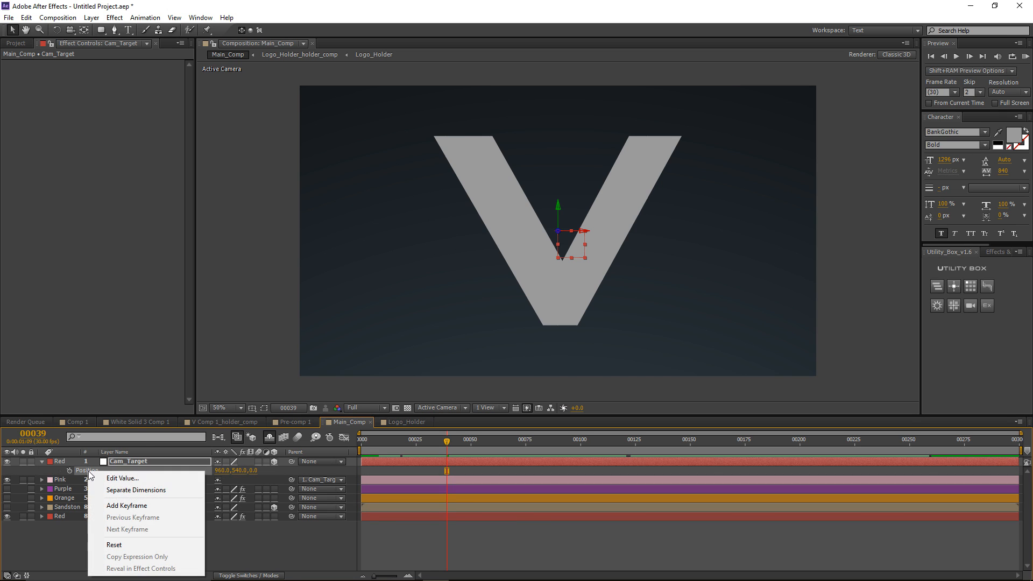
left_click(154, 491)
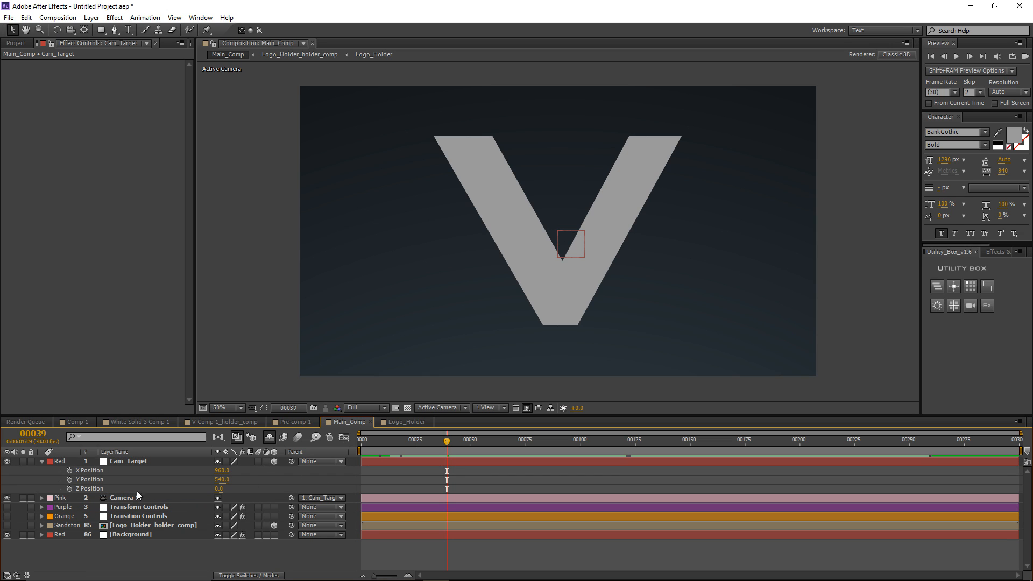
Step: Set Cam_Target's Z Position to -850 so the camera pulls back from the logo
left_click(99, 489)
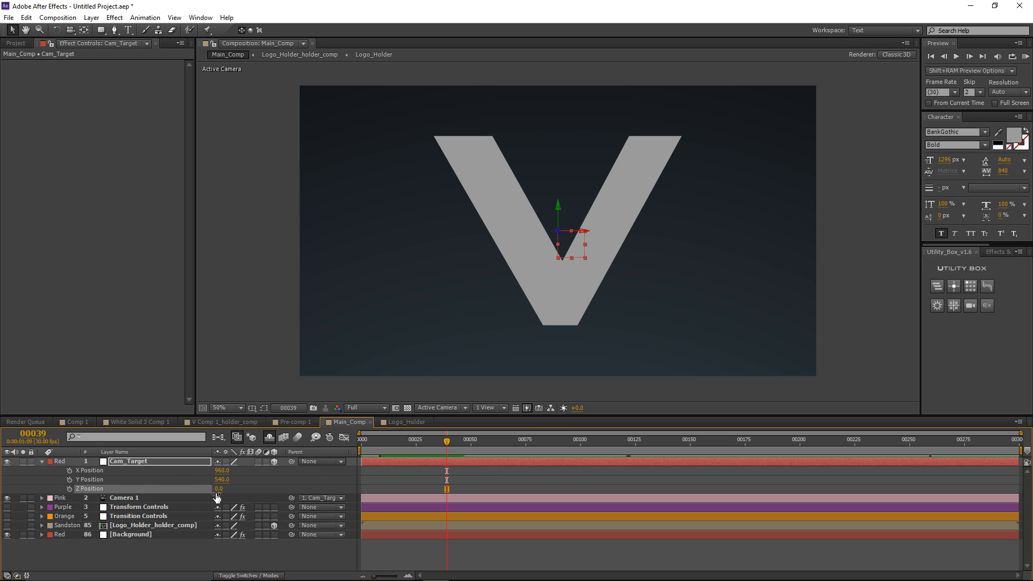
left_click_drag(220, 491, 255, 487)
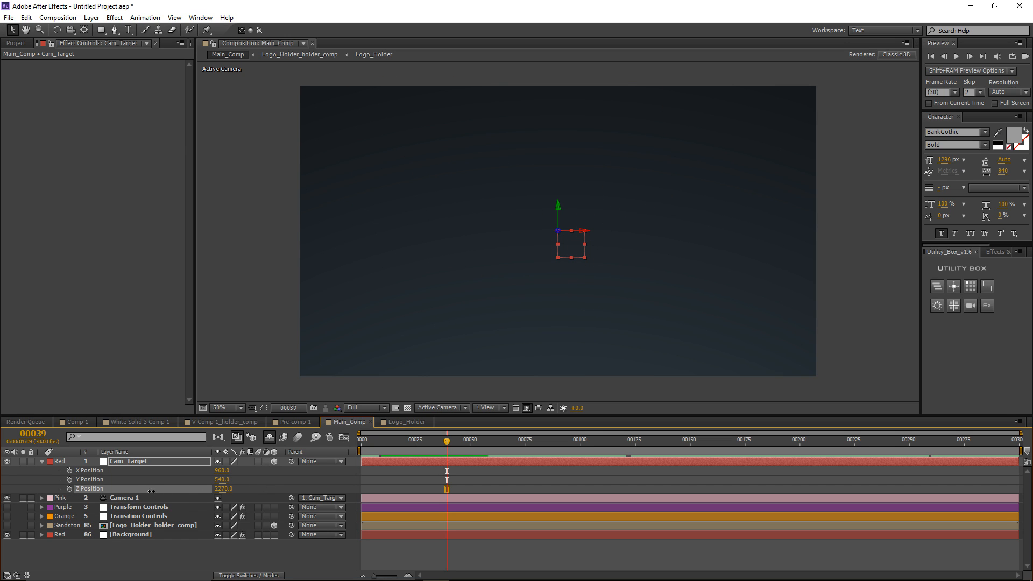
left_click_drag(95, 489, 7, 498)
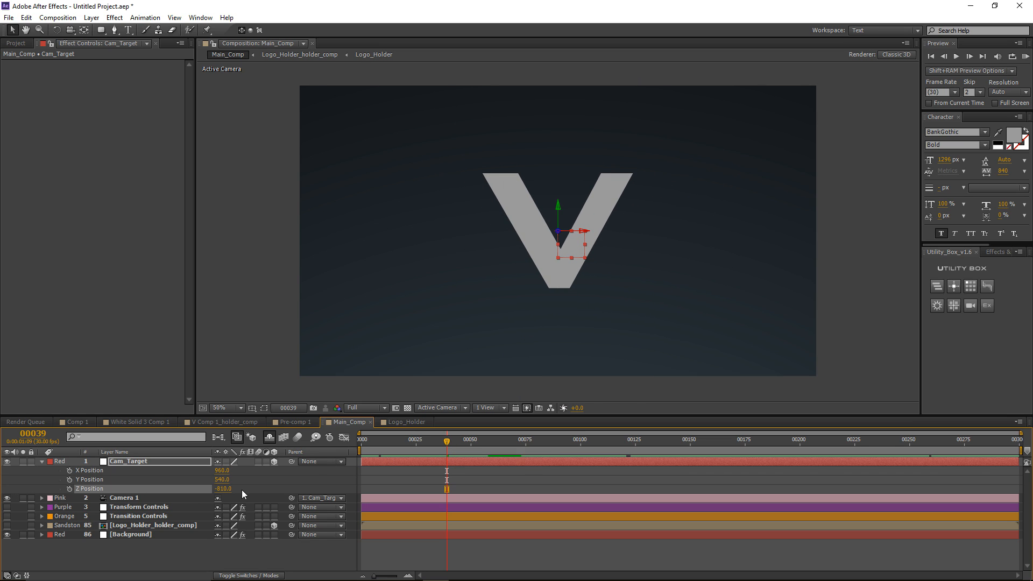
left_click_drag(222, 489, 200, 491)
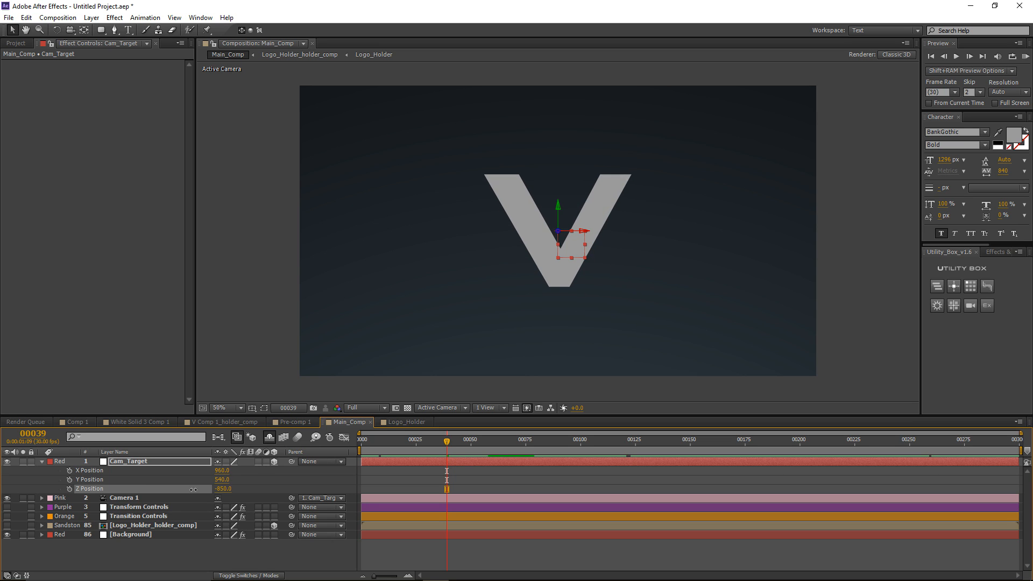
Step: Set a Z Position keyframe for Cam_Target at the end of the composition
left_click_drag(449, 445, 1019, 450)
left_click(64, 488)
left_click(69, 488)
Step: Keyframe Cam_Target's Z Position at 3038 on frame 0
left_click_drag(515, 437, 346, 450)
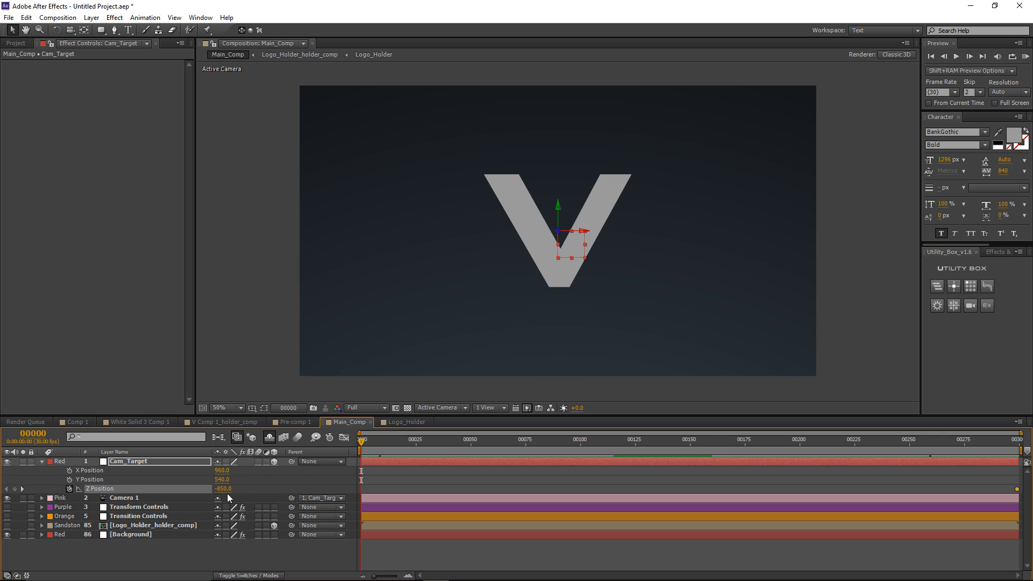
left_click_drag(226, 489, 446, 475)
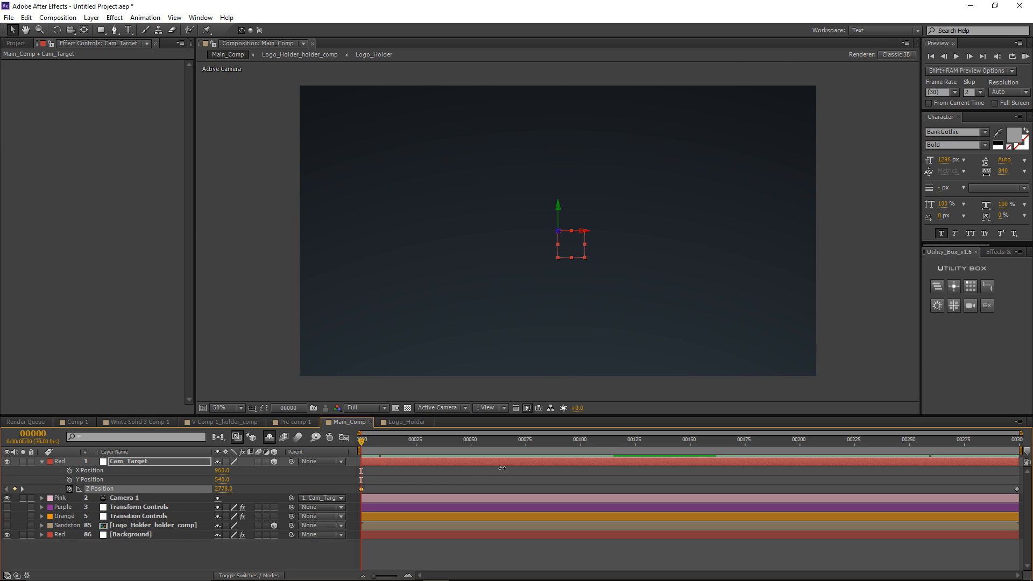
left_click_drag(501, 468, 515, 465)
Step: Scrub through the camera move and examine its path from Custom View 1
left_click_drag(364, 440, 569, 443)
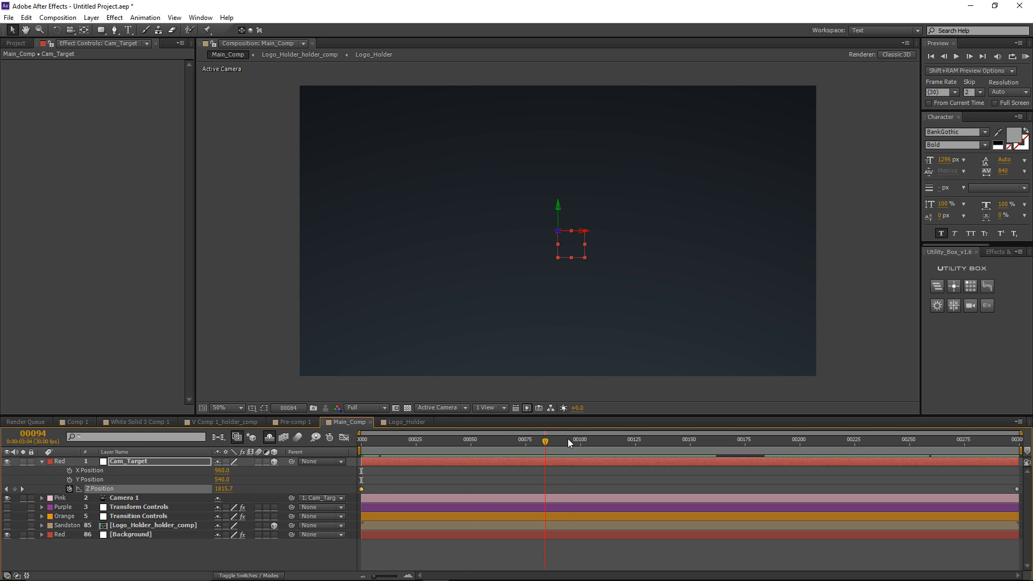
left_click(453, 407)
left_click(460, 527)
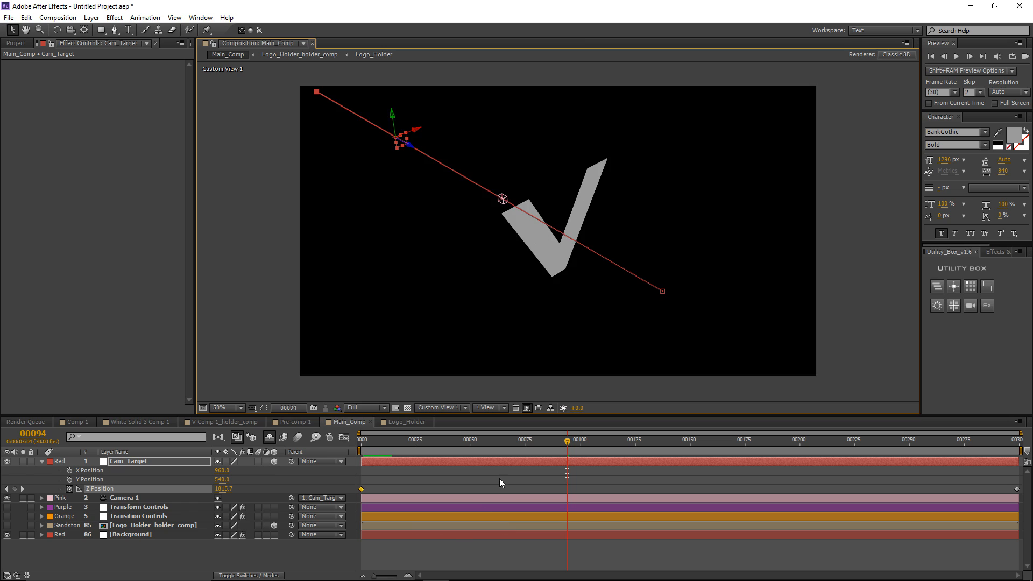
left_click(499, 478)
scroll(465, 266, "down", 1)
left_click_drag(554, 439, 611, 454)
Step: Apply Easy Ease to both of Cam_Target's Z Position keyframes
left_click_drag(356, 478, 1020, 493)
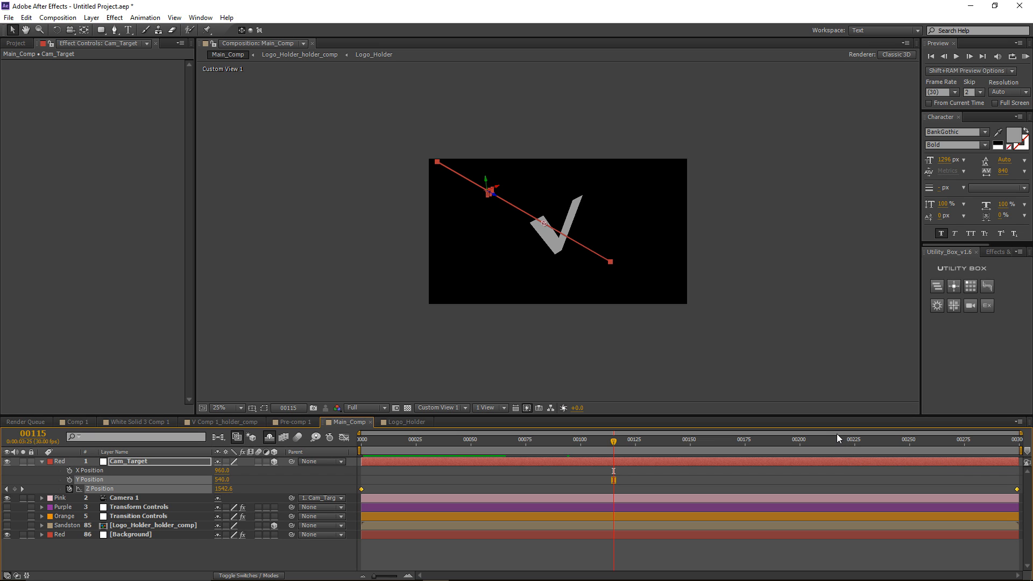
key("F9")
left_click(409, 481)
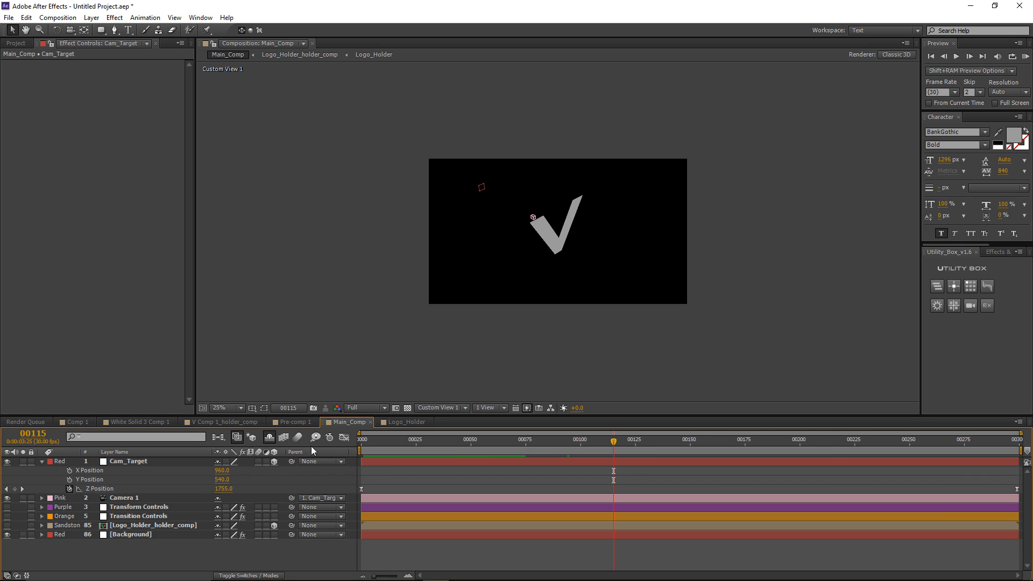
Step: Reshape the Z Position curve in the Graph Editor: shorten the first keyframe's handle to about frame 35, extend the last keyframe's to about frame 57
left_click(110, 488)
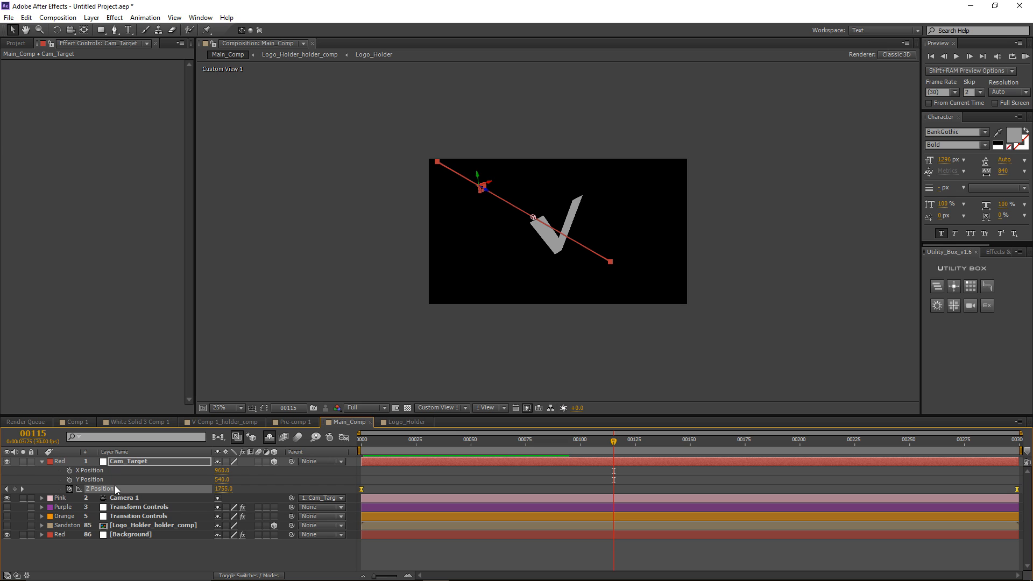
left_click(342, 439)
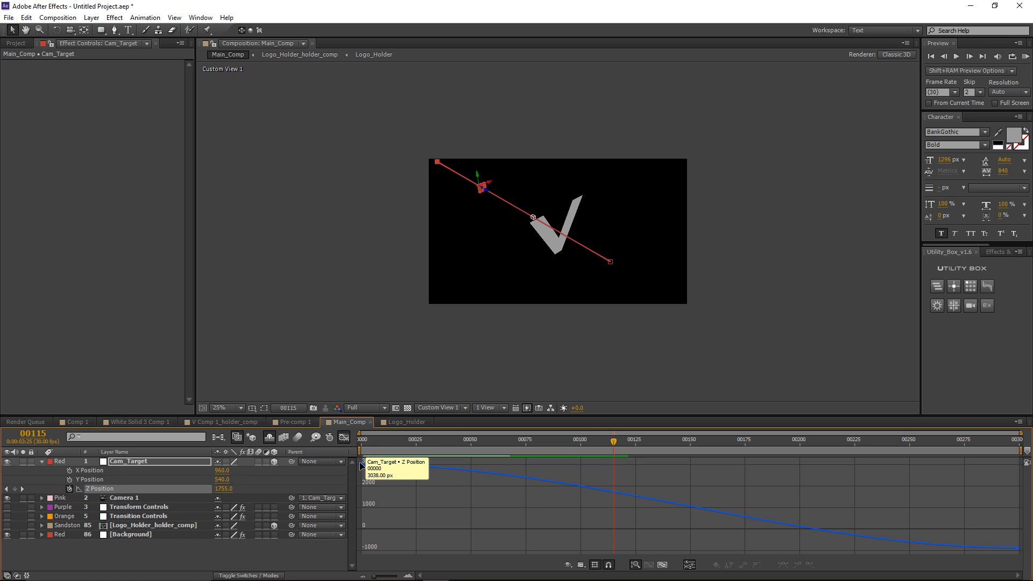
left_click(361, 465)
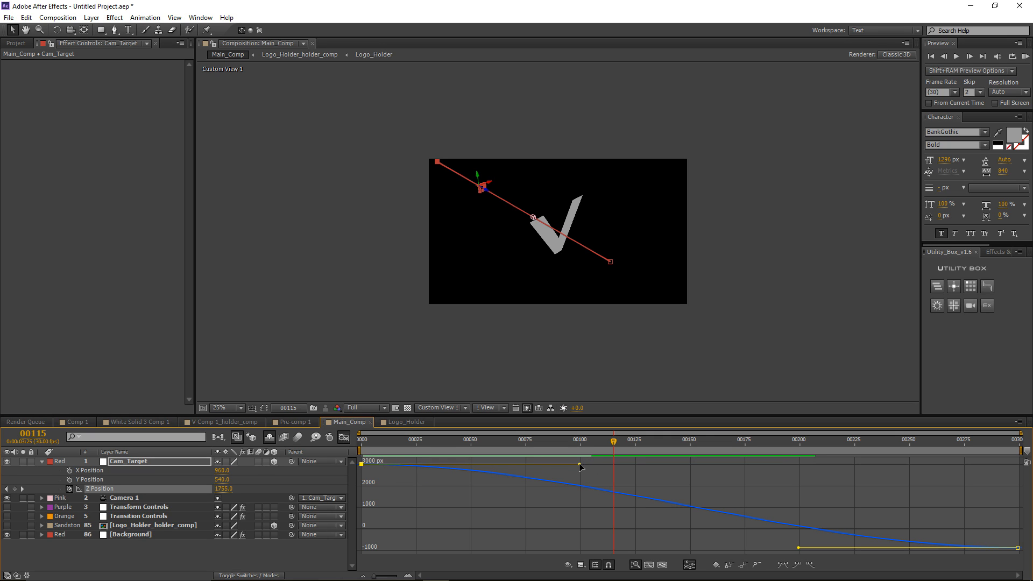
left_click_drag(567, 463, 437, 462)
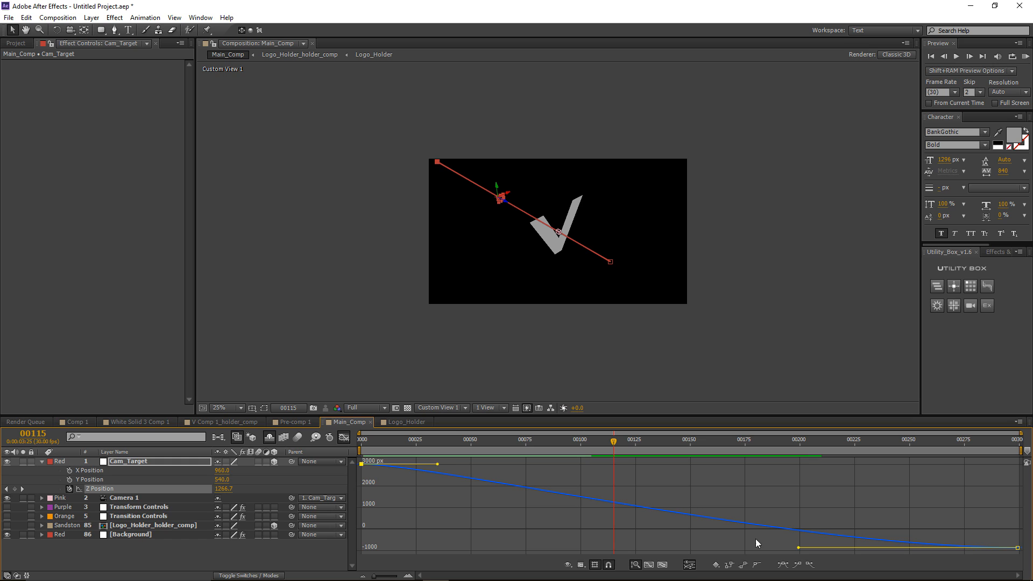
left_click_drag(799, 548, 485, 535)
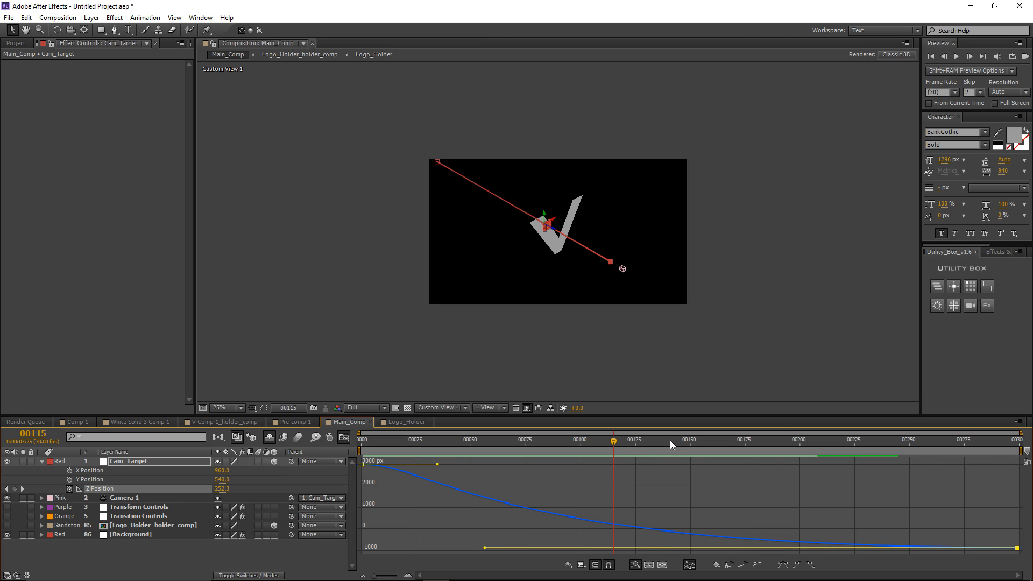
Step: Leave the Graph Editor and collapse Cam_Target's properties
left_click(342, 436)
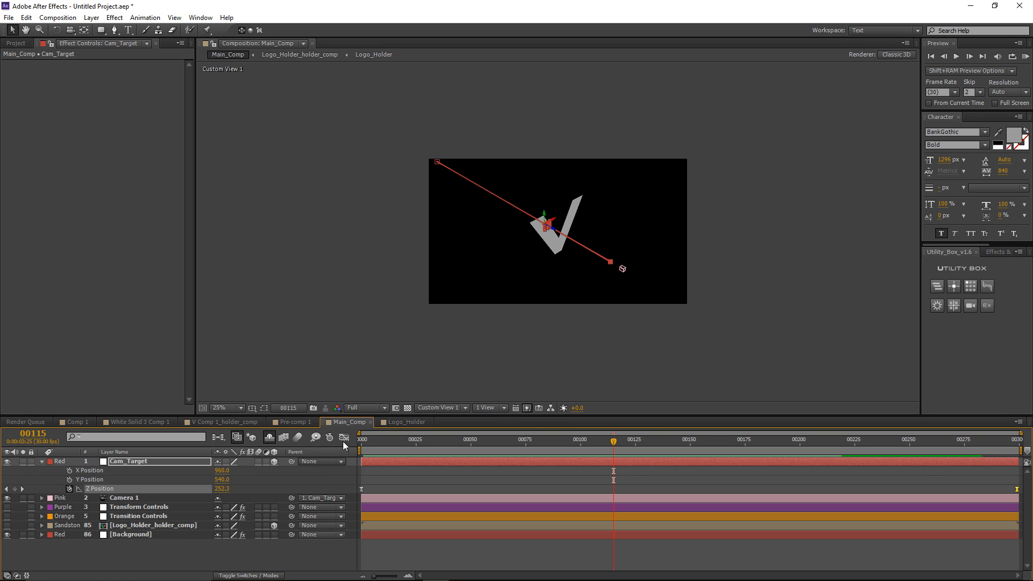
left_click(43, 461)
key("period")
key("period")
Step: Keyframe the Transition Controls layer's Transition Completion slider at 0 on frame 0 and reveal that keyframe in the timeline
left_click(140, 479)
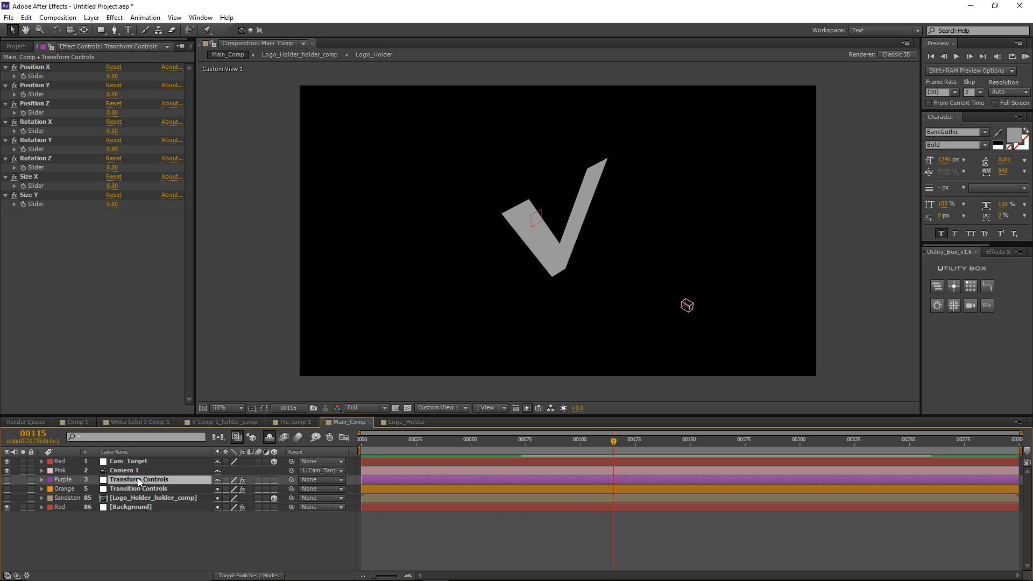
left_click(154, 488)
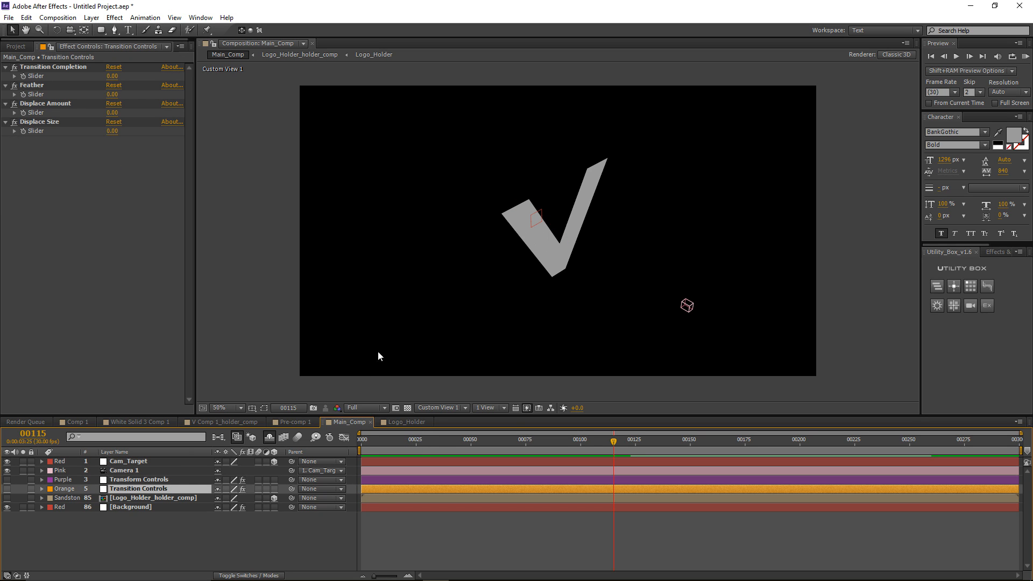
left_click(41, 66)
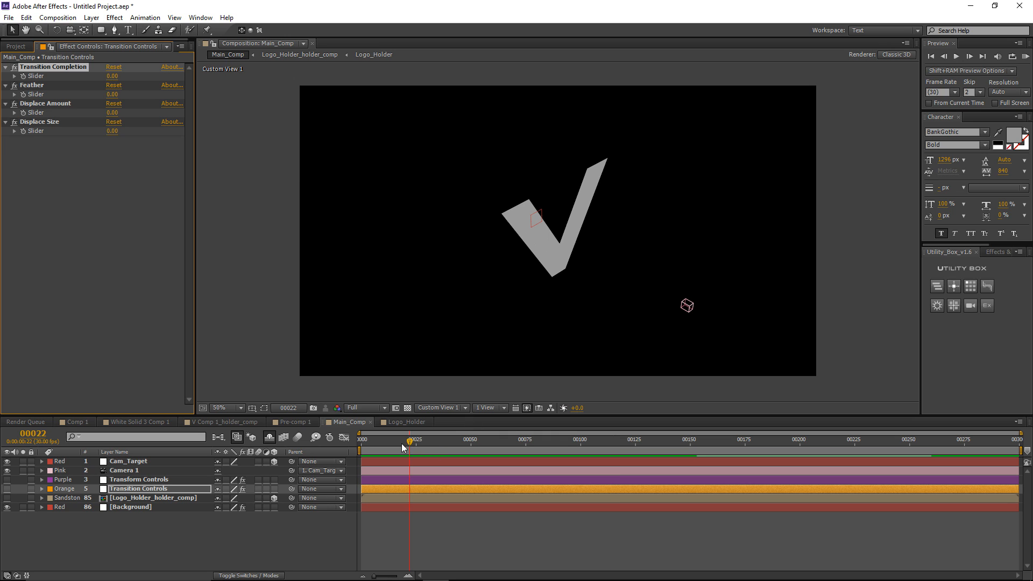
left_click_drag(401, 443, 362, 444)
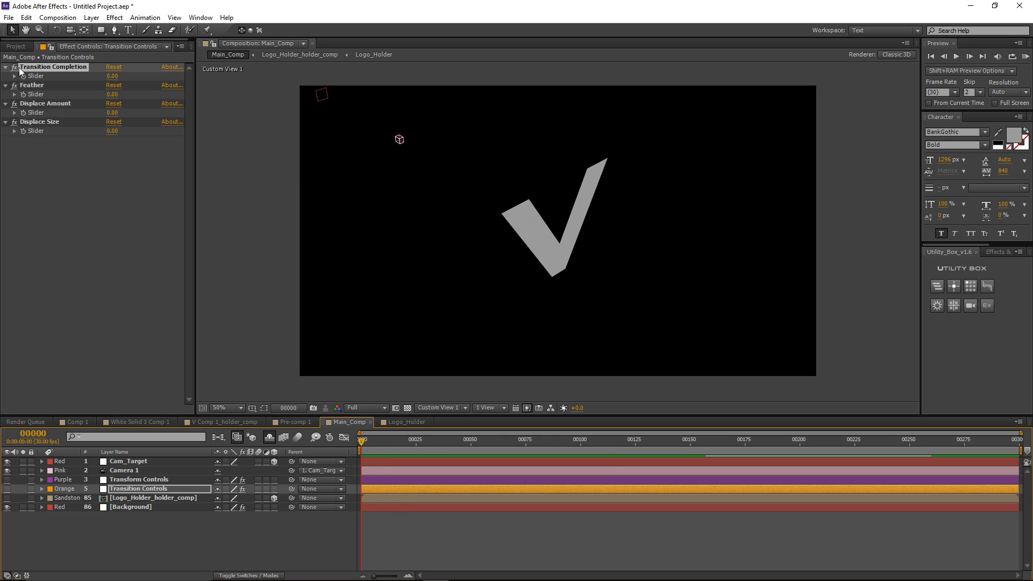
left_click(23, 80)
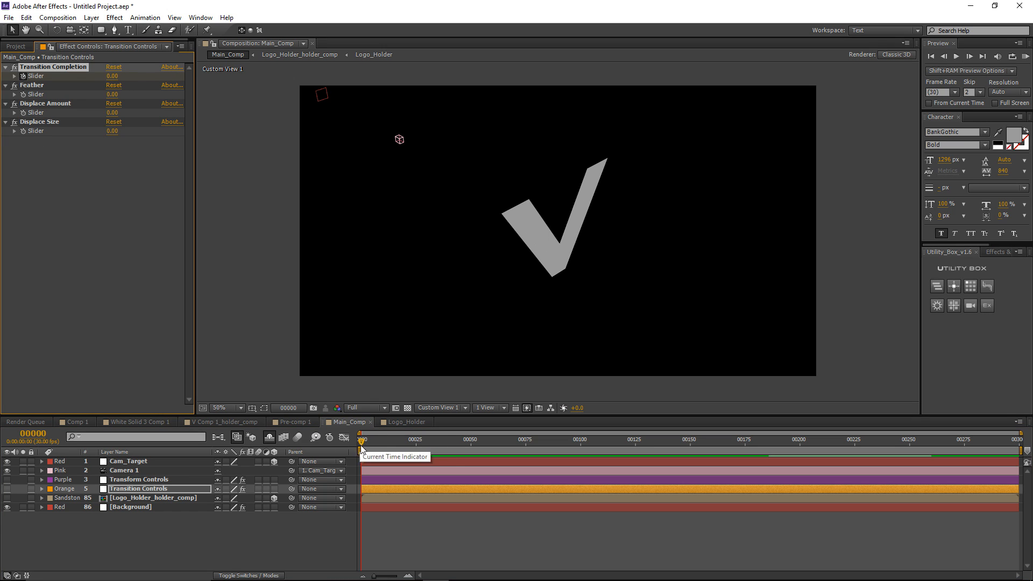
key("u")
Step: Keyframe the Transition Completion slider at 100 on frame 125
left_click_drag(361, 442, 635, 442)
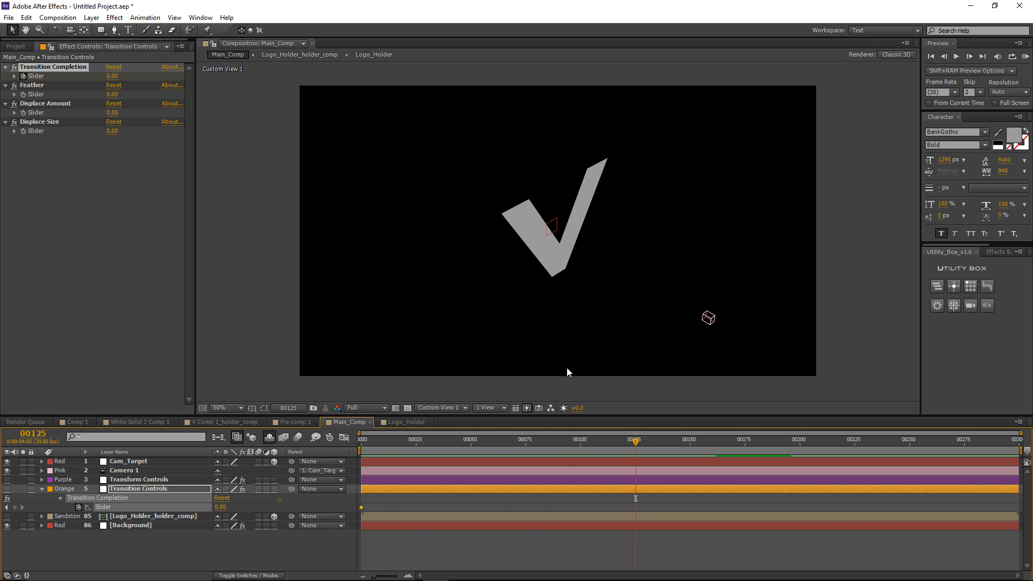
left_click(113, 76)
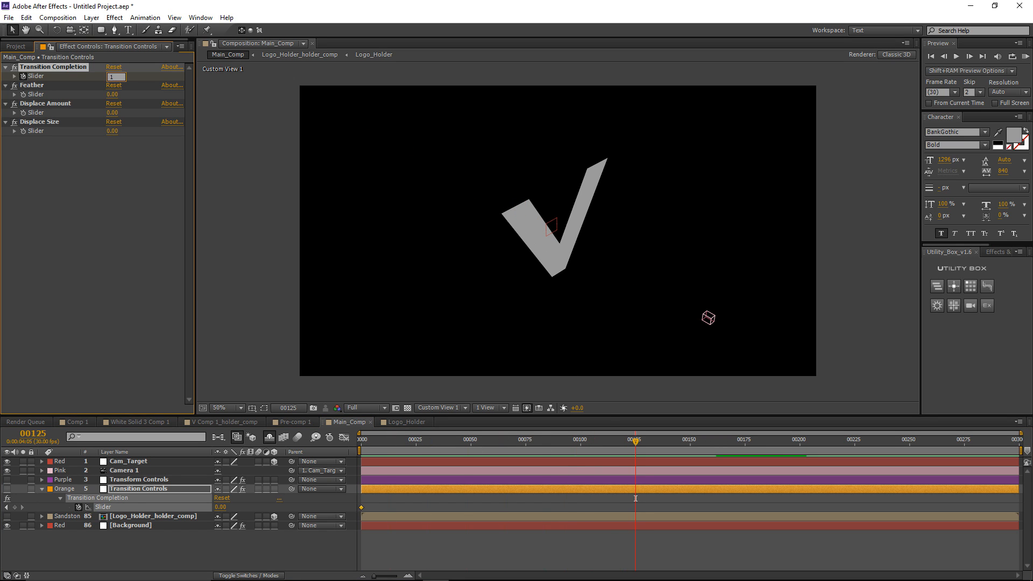
type("100")
key("Return")
Step: Try a Position X offset of 228 on the Transform Controls layer at frame 44
left_click_drag(620, 441, 457, 441)
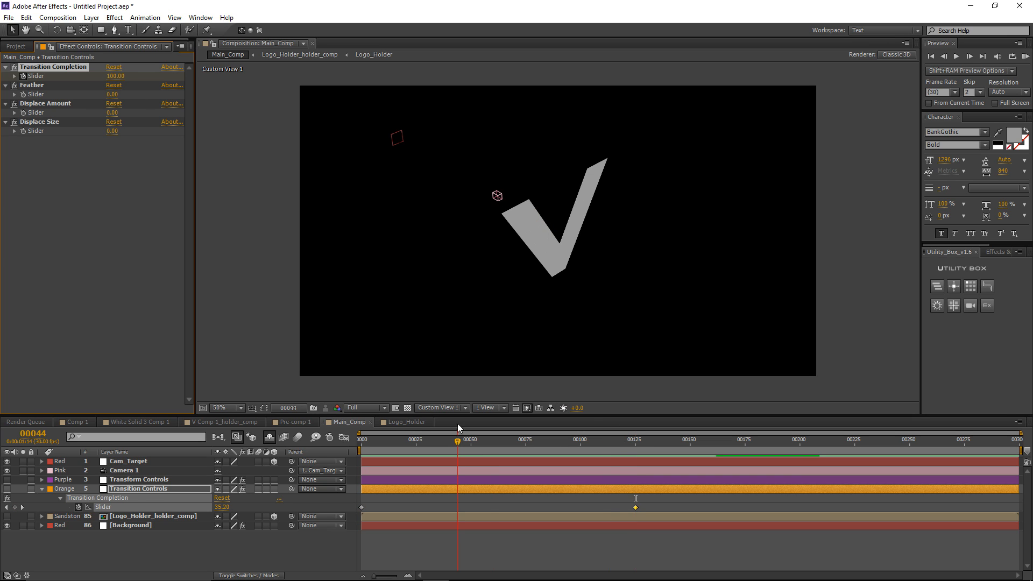
left_click(128, 480)
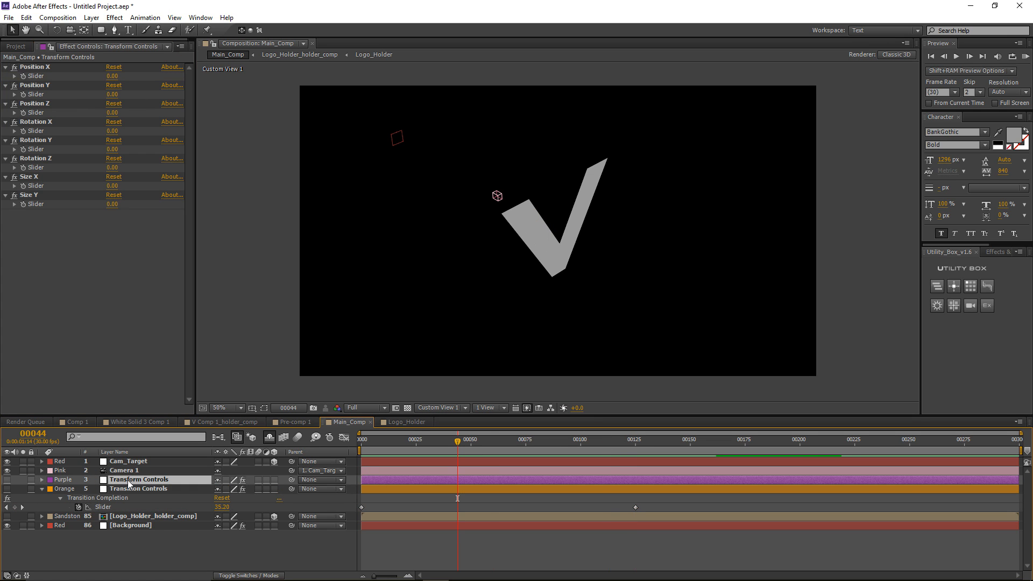
left_click(43, 104)
left_click(36, 68)
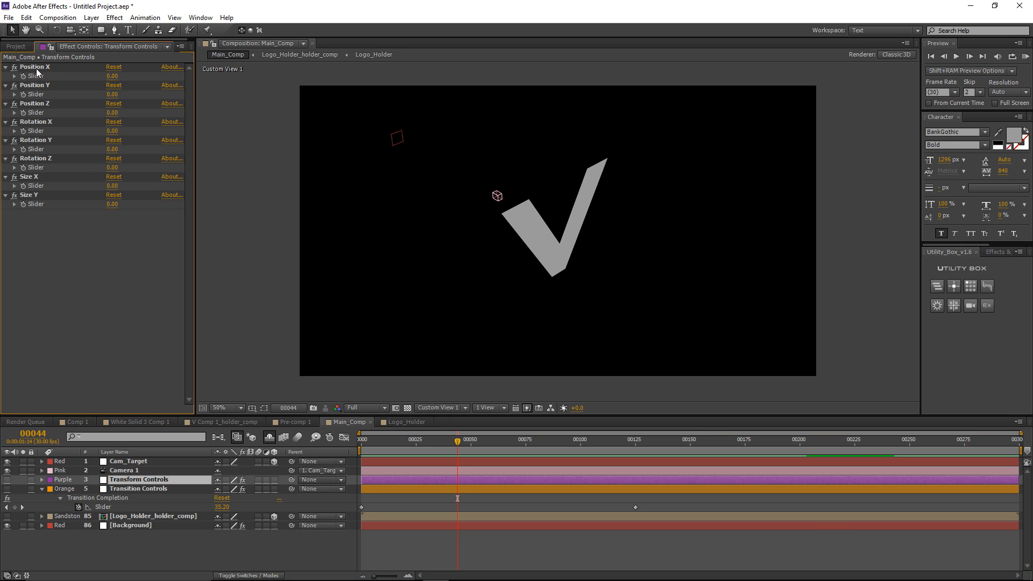
left_click(39, 85)
left_click(92, 222)
left_click(45, 68)
left_click_drag(112, 76, 251, 92)
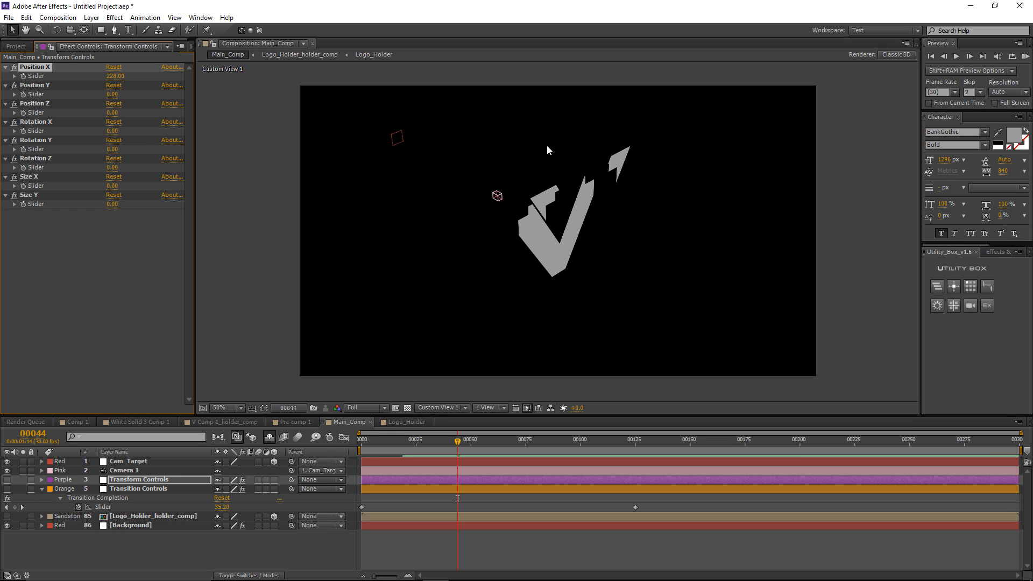
Step: Set the Transition Controls sliders to Feather 285, Displace Amount 116 and Displace Size 105, and check the tile breakup at frame 37
left_click(158, 488)
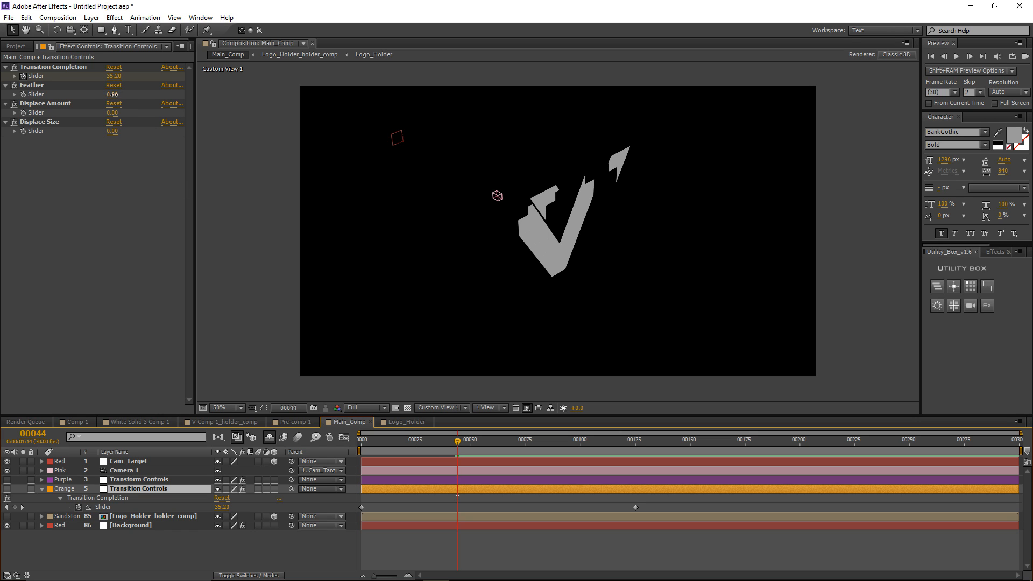
left_click_drag(112, 94, 251, 79)
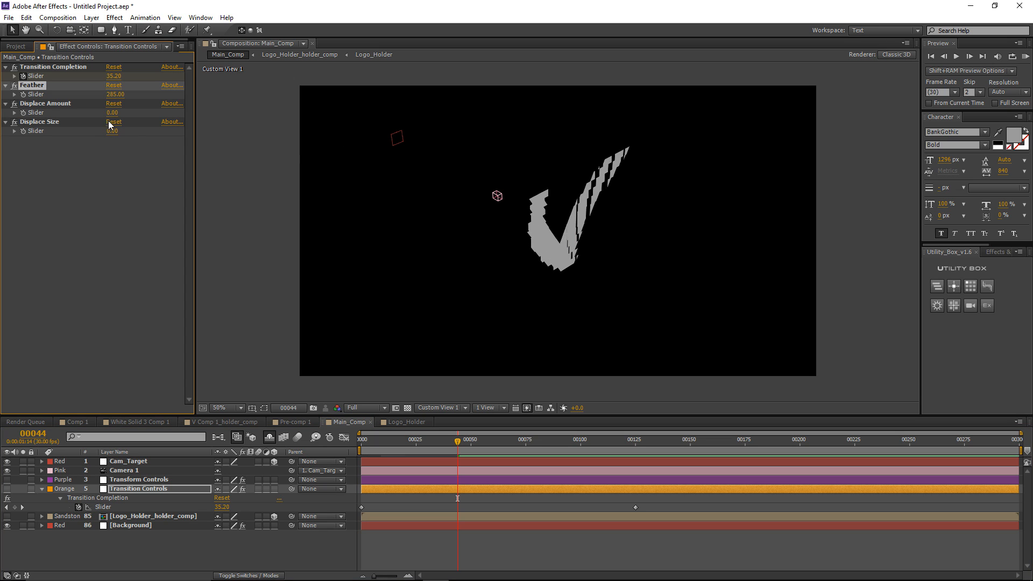
left_click_drag(112, 112, 152, 132)
mouse_move(457, 440)
left_mouse_down()
mouse_move(570, 442)
mouse_move(389, 447)
mouse_move(441, 450)
left_mouse_up()
Step: Try Transform Controls values of Position Y 125, Position Z 652, Rotation X 158, Rotation Y 137 and Rotation Z 149, plus a Size X change
left_click(128, 480)
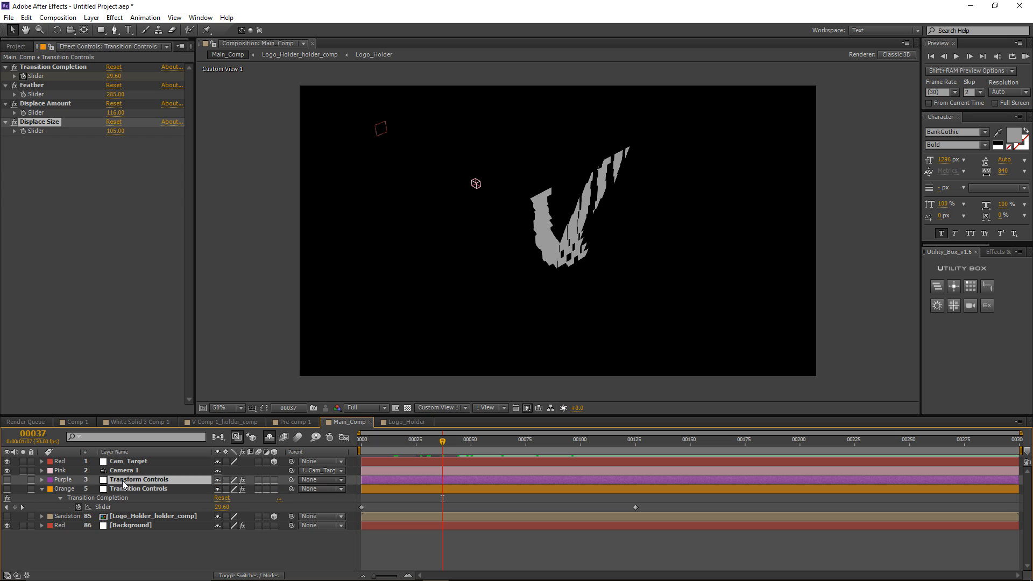
left_click_drag(111, 94, 193, 108)
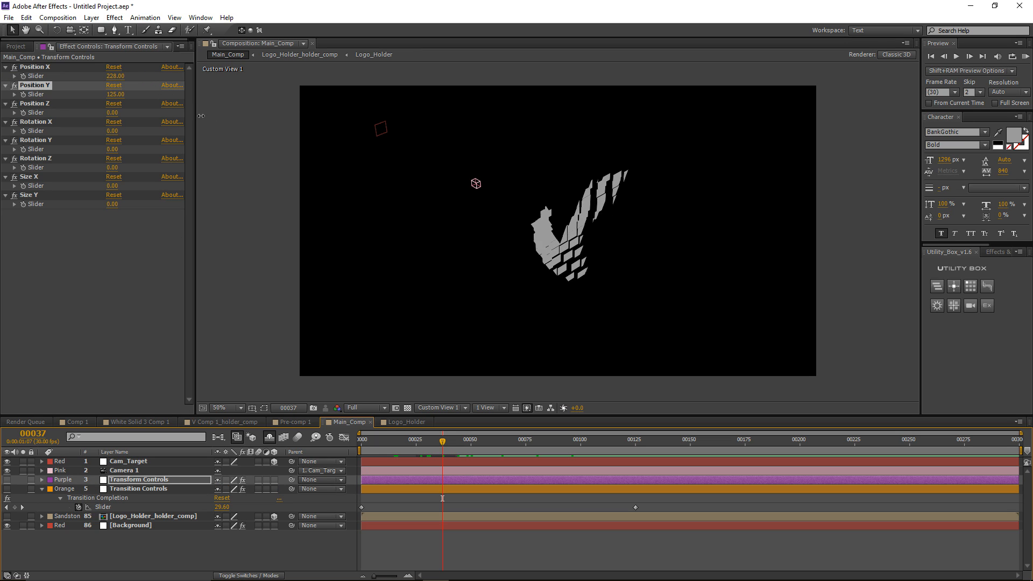
left_click_drag(112, 113, 451, 118)
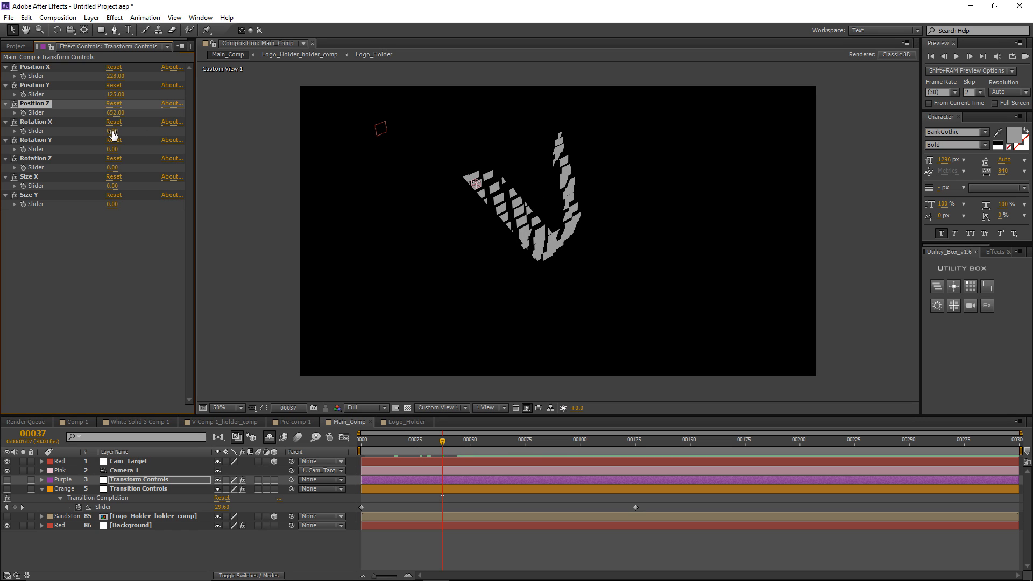
left_click_drag(112, 130, 185, 160)
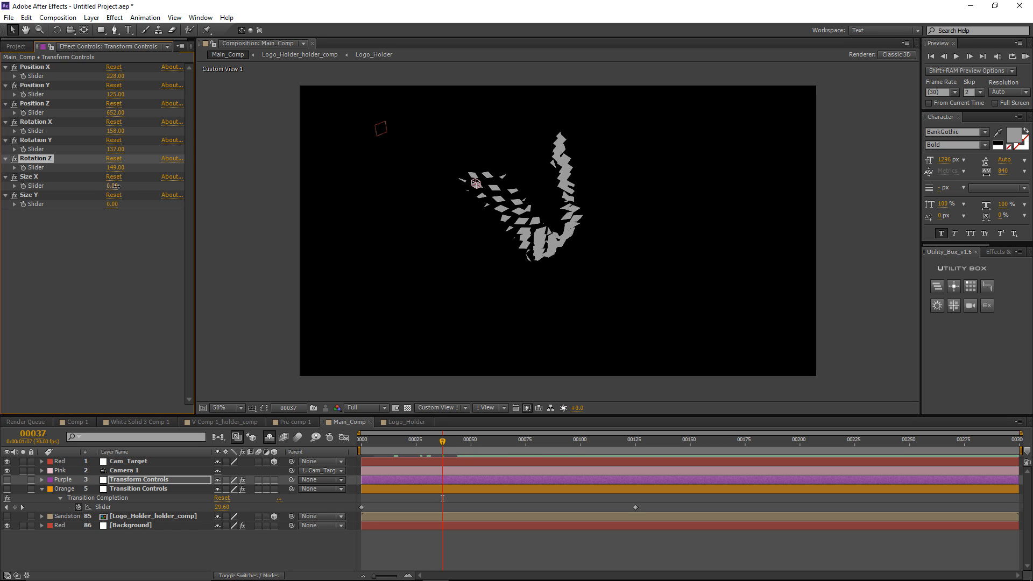
left_click_drag(112, 185, 188, 177)
left_click_drag(110, 185, 115, 188)
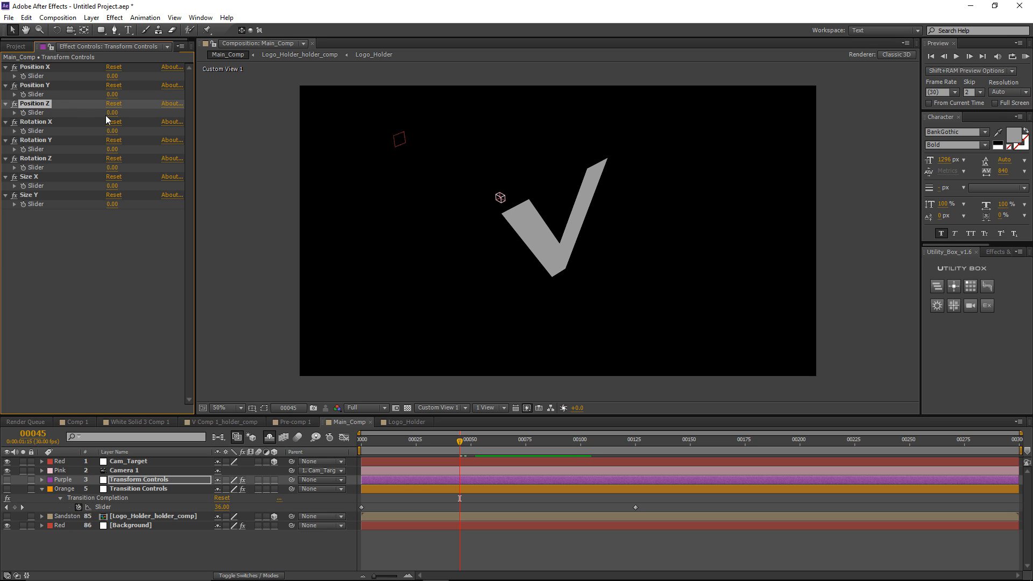
Step: Switch the composition view to Active Camera and scrub to frame 111 to check the logo
left_click(437, 408)
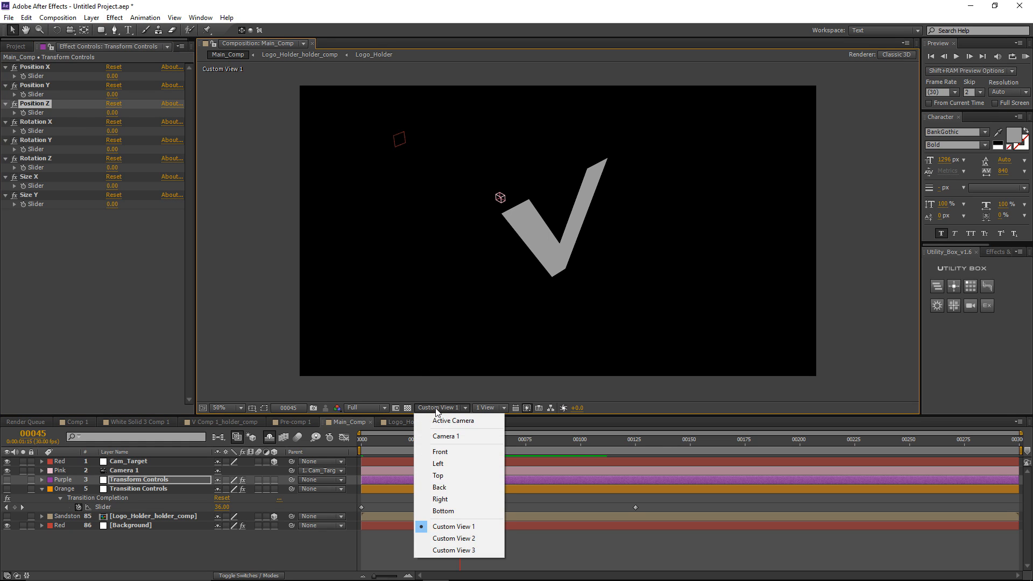
left_click(448, 420)
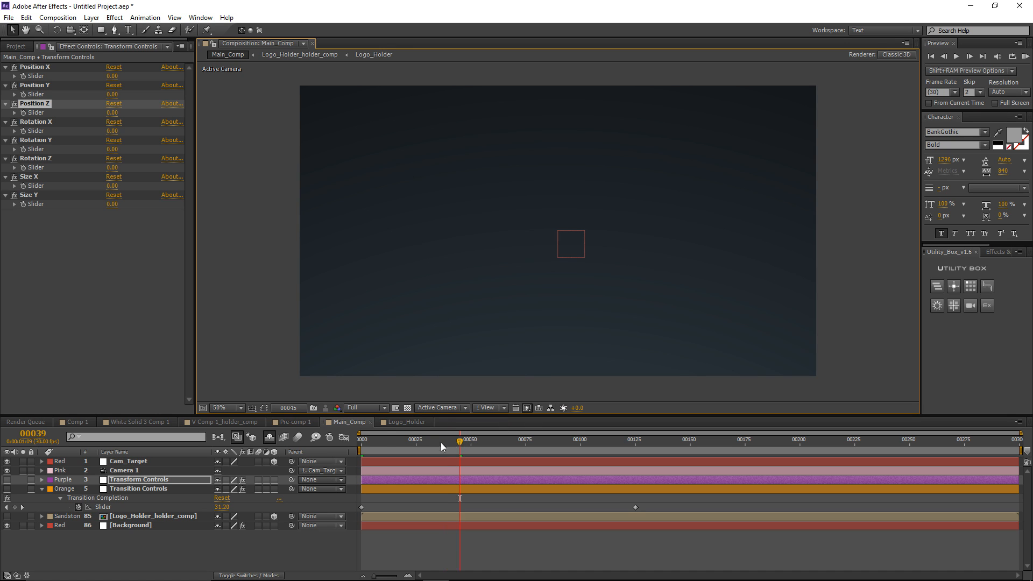
left_click_drag(378, 451, 610, 450)
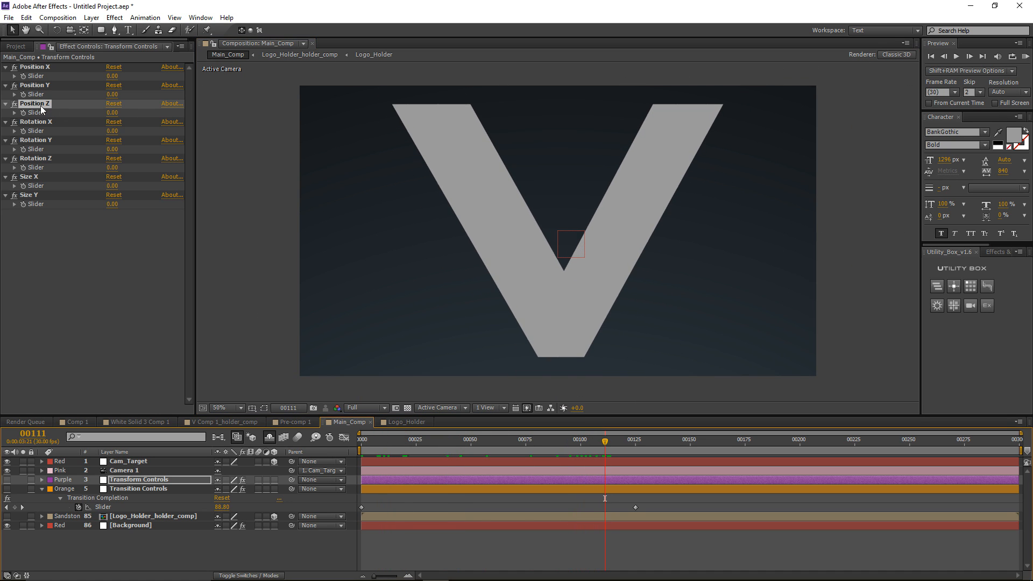
Step: Try different Position Z offsets on Transform Controls and set the slider to 2000 at frame 56
left_click_drag(113, 113, 153, 116)
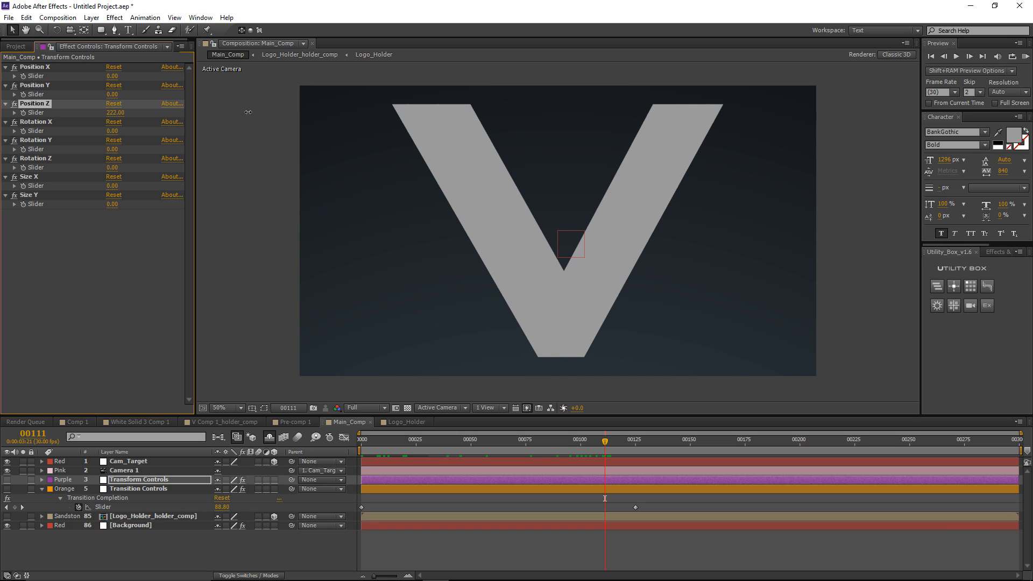
left_click_drag(317, 116, 168, 129)
left_click_drag(498, 440, 482, 448)
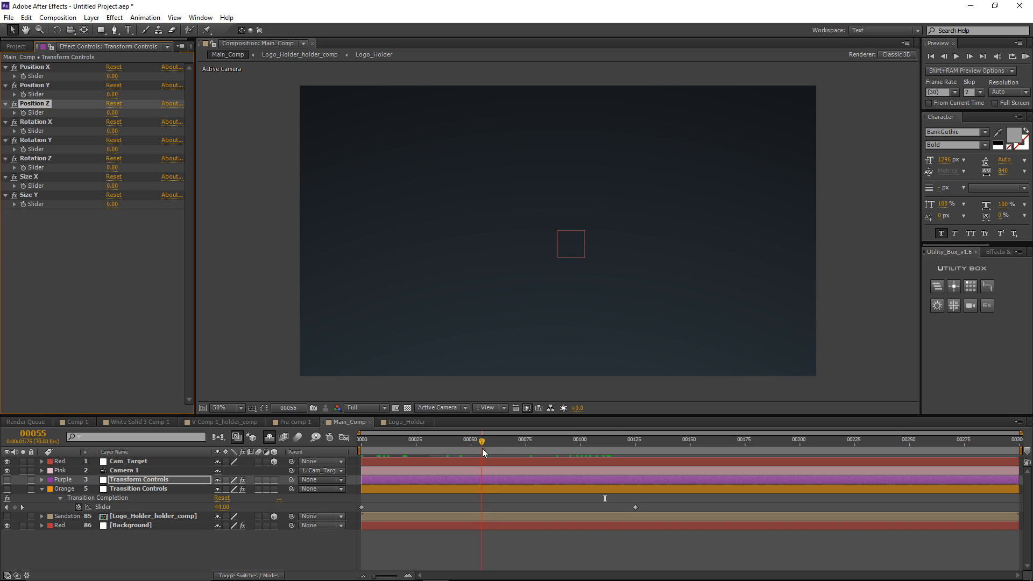
left_click_drag(185, 110, 363, 114)
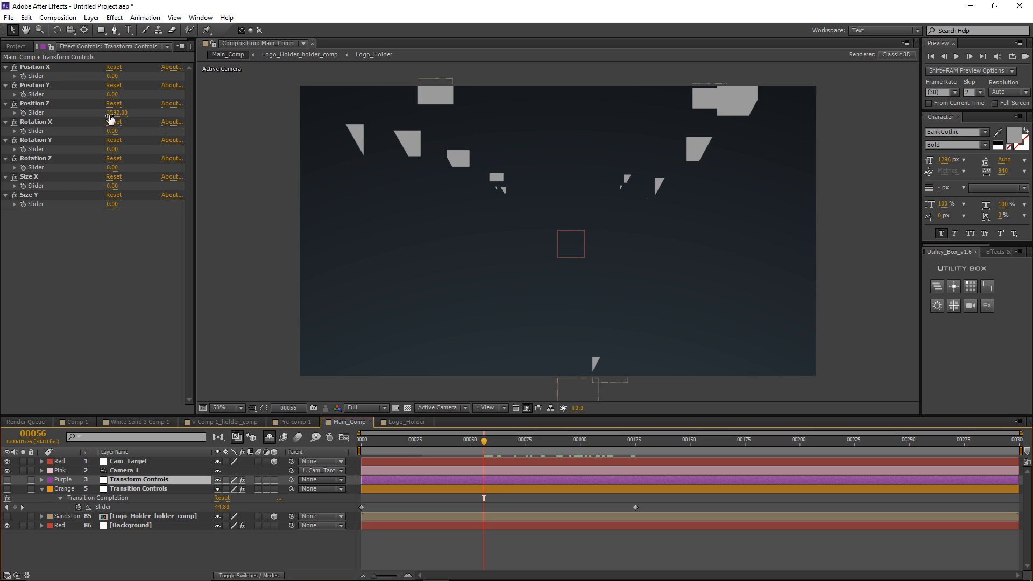
left_click(111, 113)
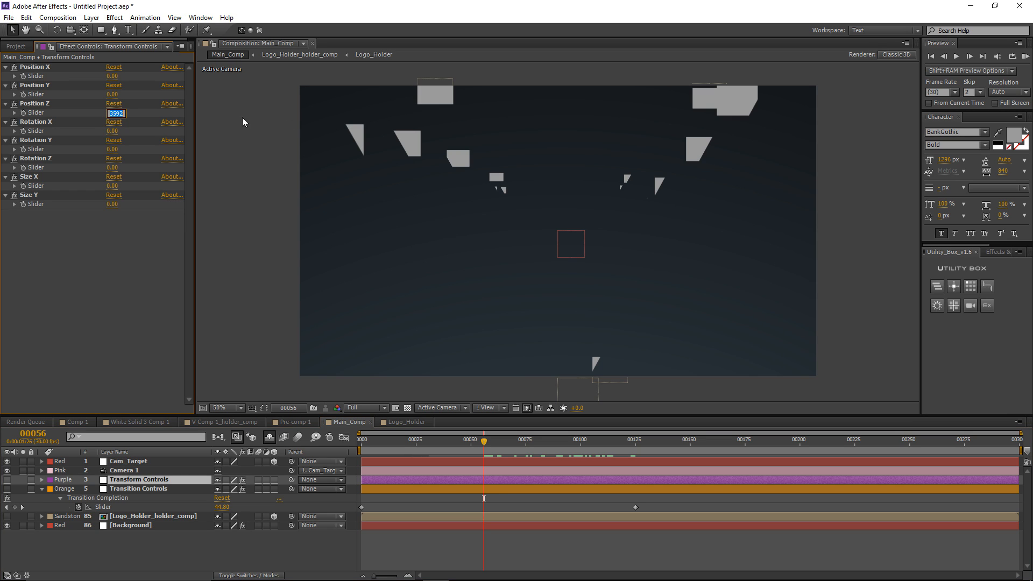
type("2000")
key("Return")
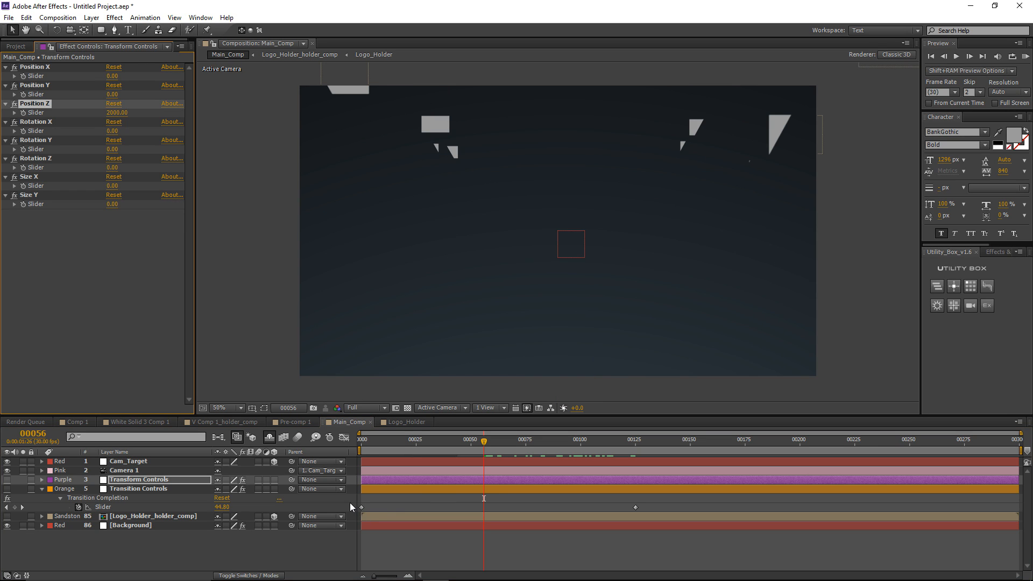
Step: Shift both Transition Completion keyframes to about frames 30 and 155, and scrub to frame 86 to check the tile assembly
left_click_drag(349, 502, 699, 507)
left_click(625, 496)
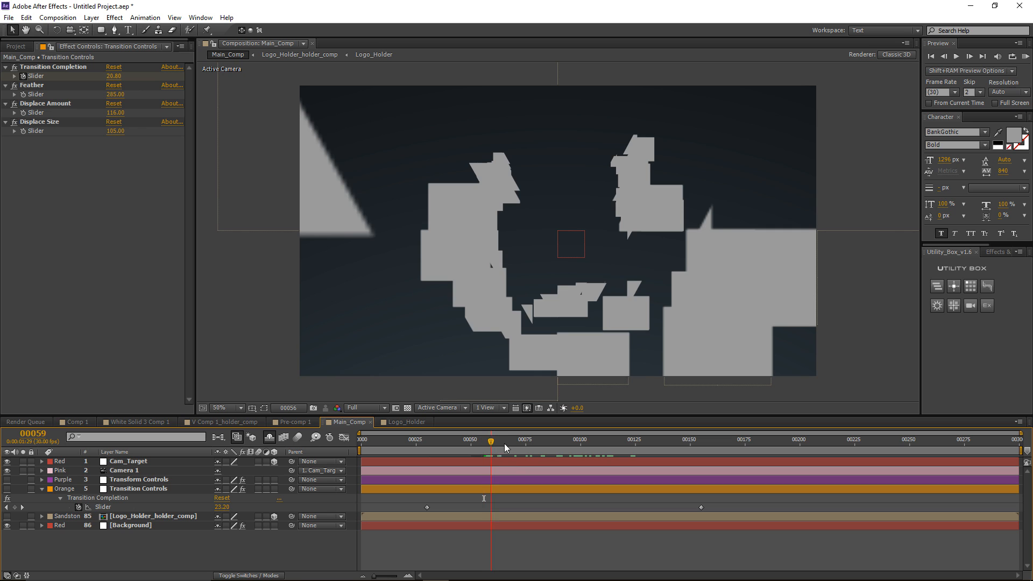
mouse_move(505, 443)
left_mouse_down()
mouse_move(650, 455)
mouse_move(466, 461)
mouse_move(503, 460)
left_mouse_up()
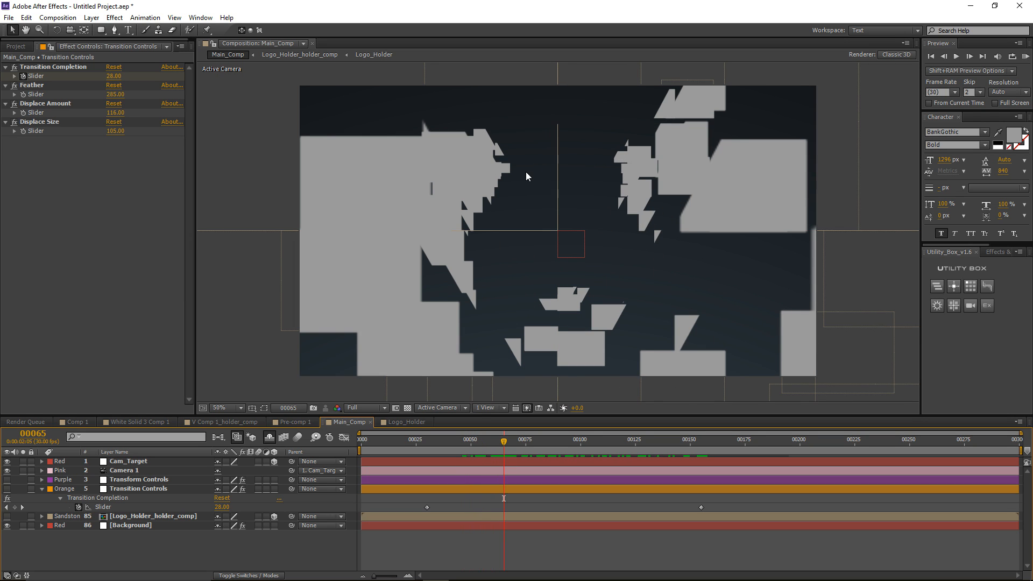
left_click(536, 440)
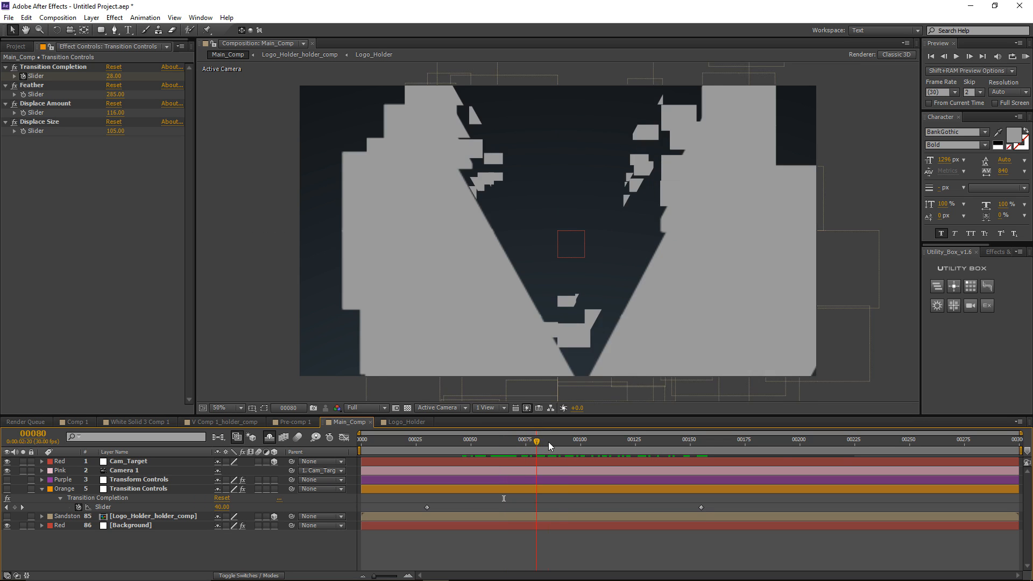
mouse_move(548, 445)
left_mouse_down()
mouse_move(592, 447)
mouse_move(550, 446)
left_mouse_up()
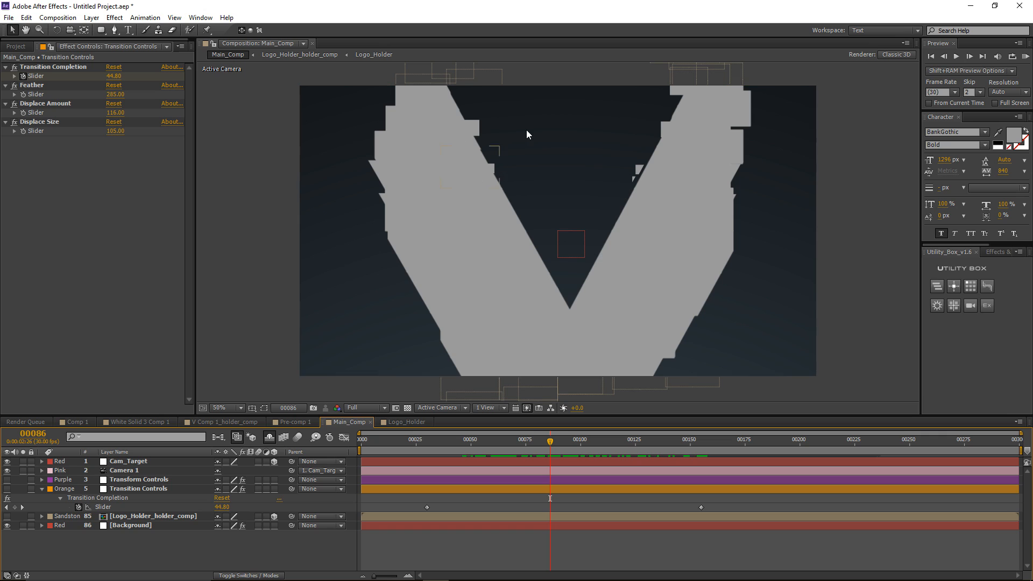
Step: Set Transform Controls' Position Z to -2000 and check the flying tiles at frame 95
left_click(148, 480)
left_click(111, 112)
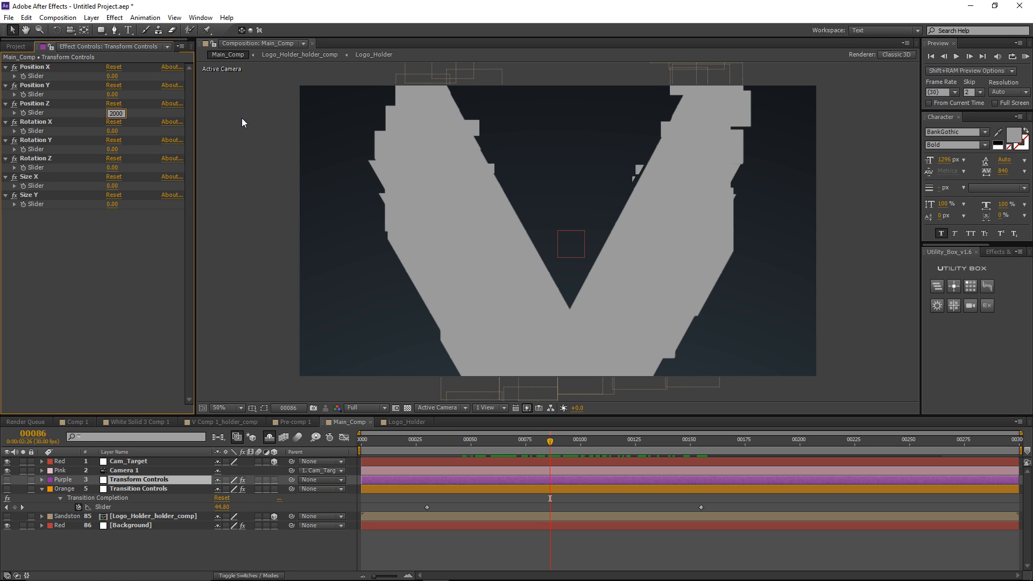
type("-2000")
key("Return")
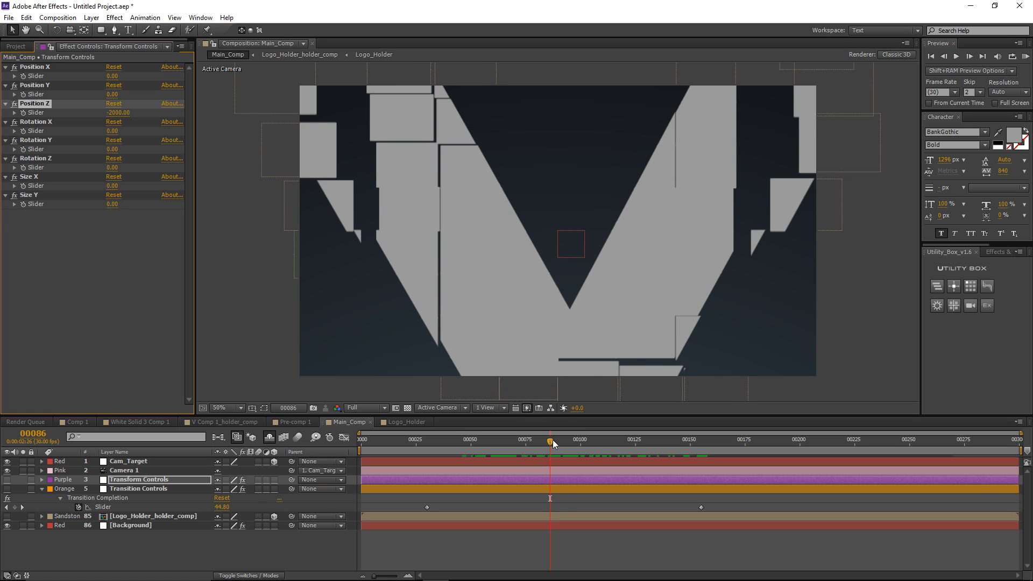
mouse_move(553, 442)
left_mouse_down()
mouse_move(604, 449)
mouse_move(511, 451)
mouse_move(569, 450)
left_mouse_up()
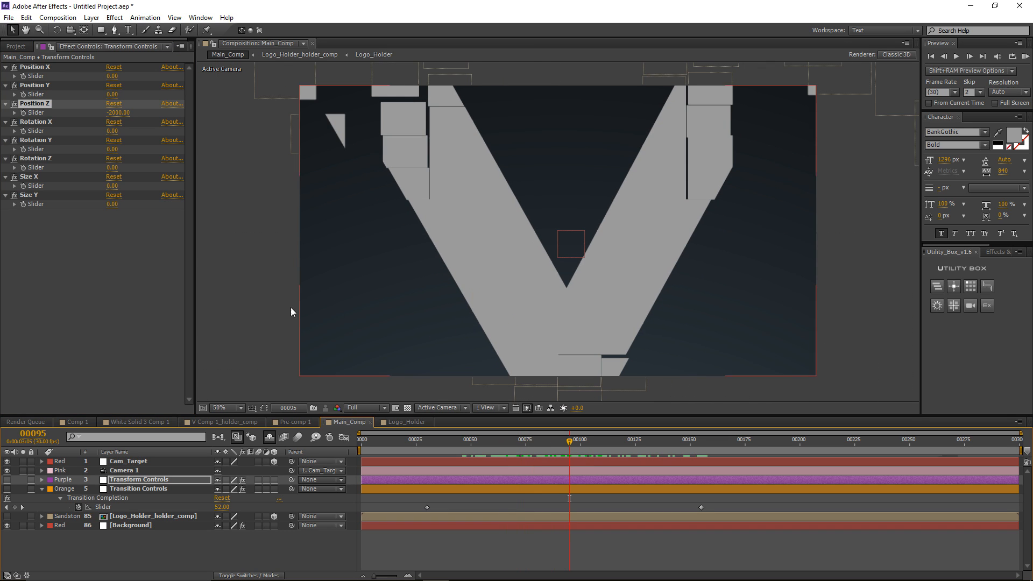
Step: Select Cam_Target, switch the composition view to Custom View 1, and scrub to frame 57 to examine the tiles and camera path
left_click(130, 462)
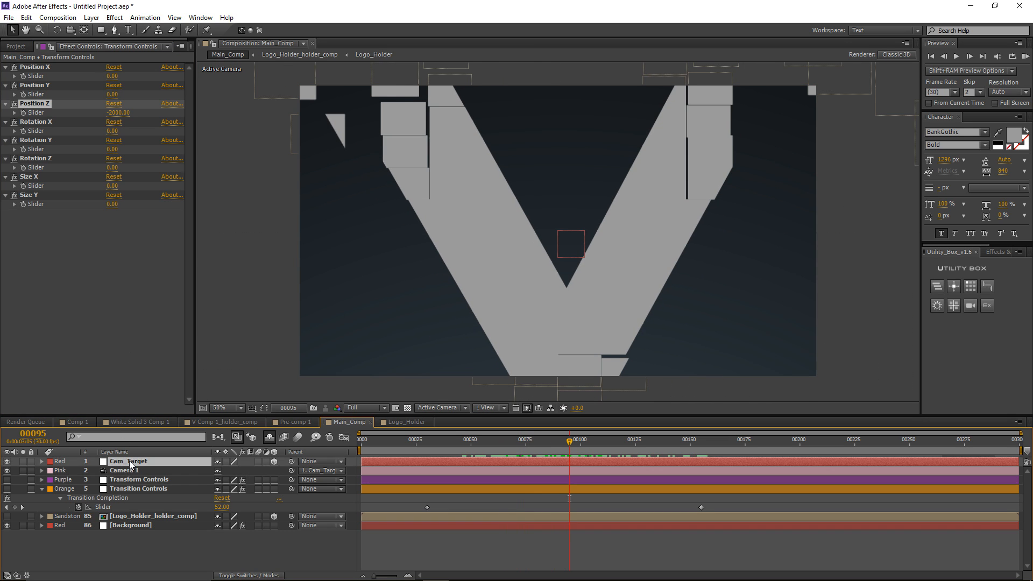
left_click(443, 408)
left_click(476, 526)
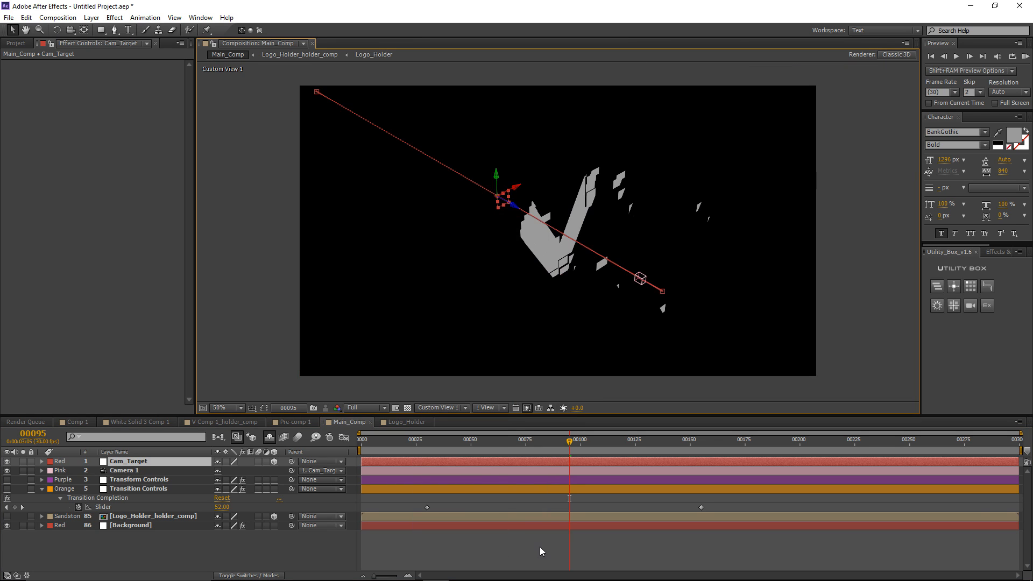
left_click(540, 546)
left_click_drag(569, 446, 486, 448)
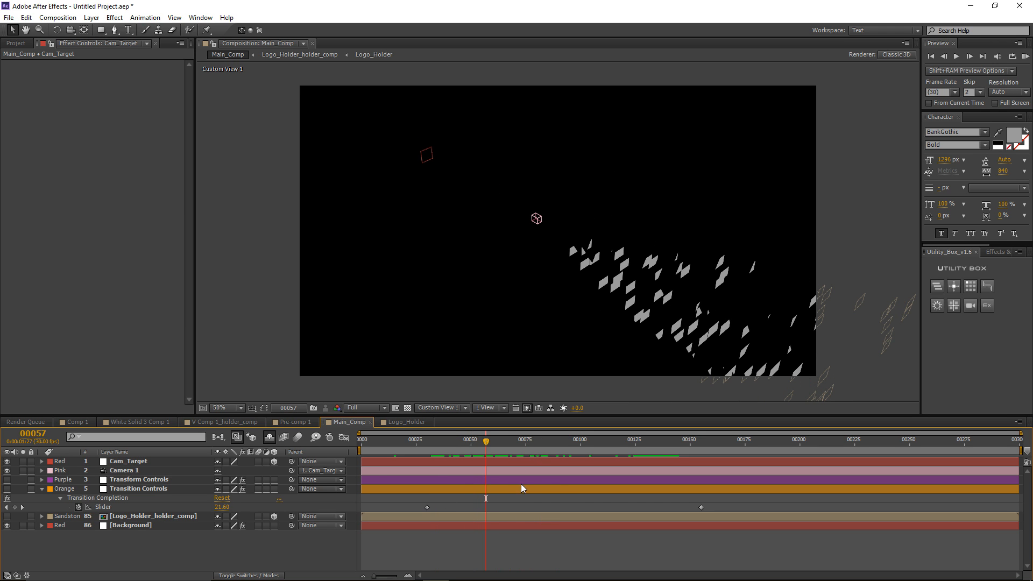
Step: Add a Transition Completion keyframe on Transition Controls at frame 57 and delete the earlier keyframe near frame 30
left_click(139, 490)
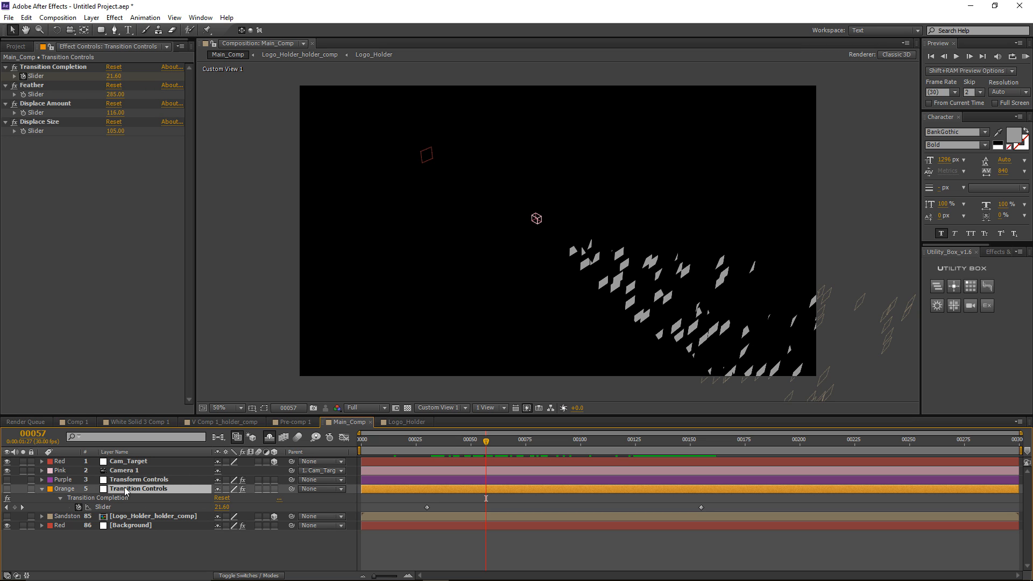
left_click_drag(625, 284, 490, 209)
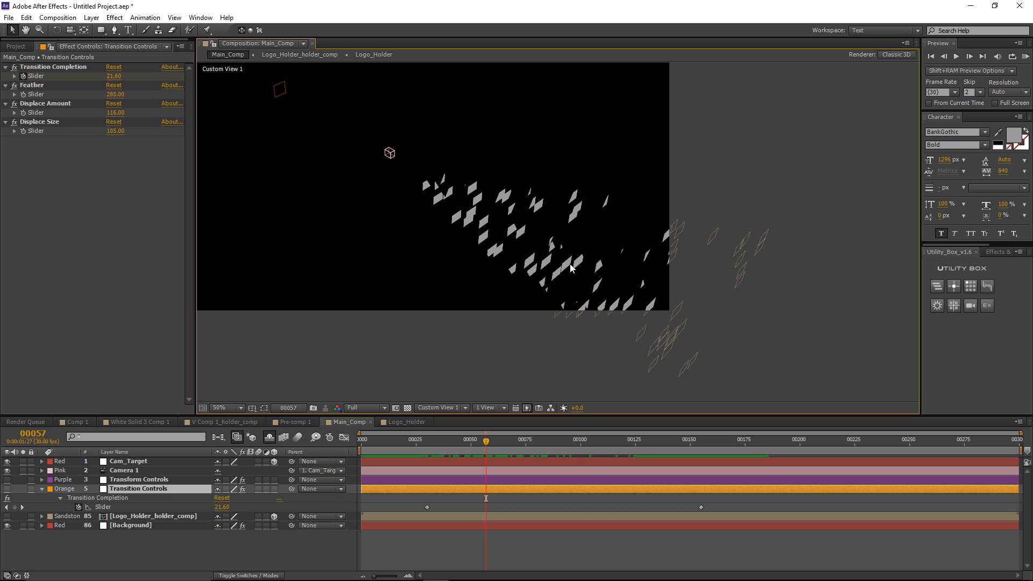
left_click_drag(457, 250, 502, 279)
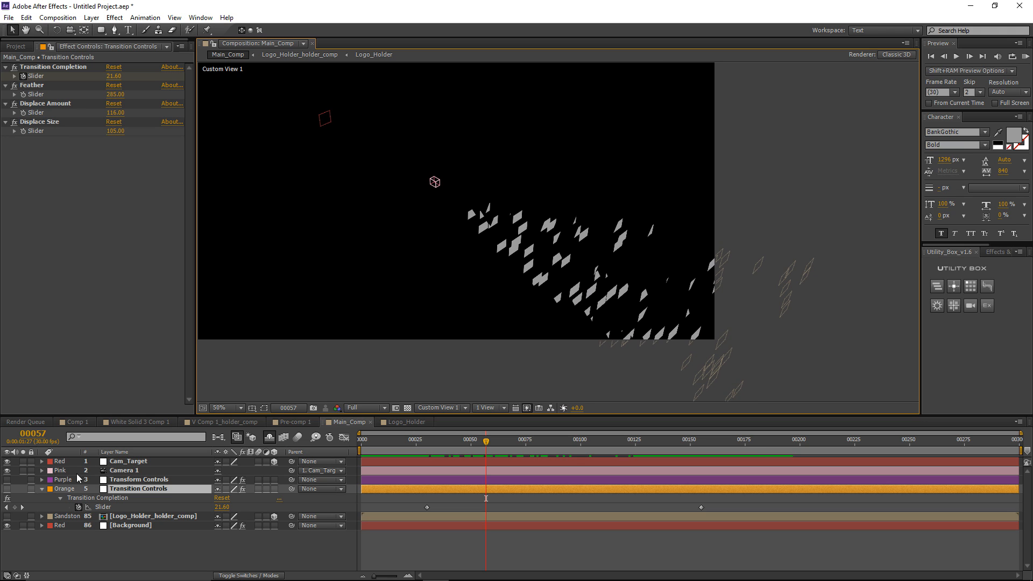
left_click(15, 507)
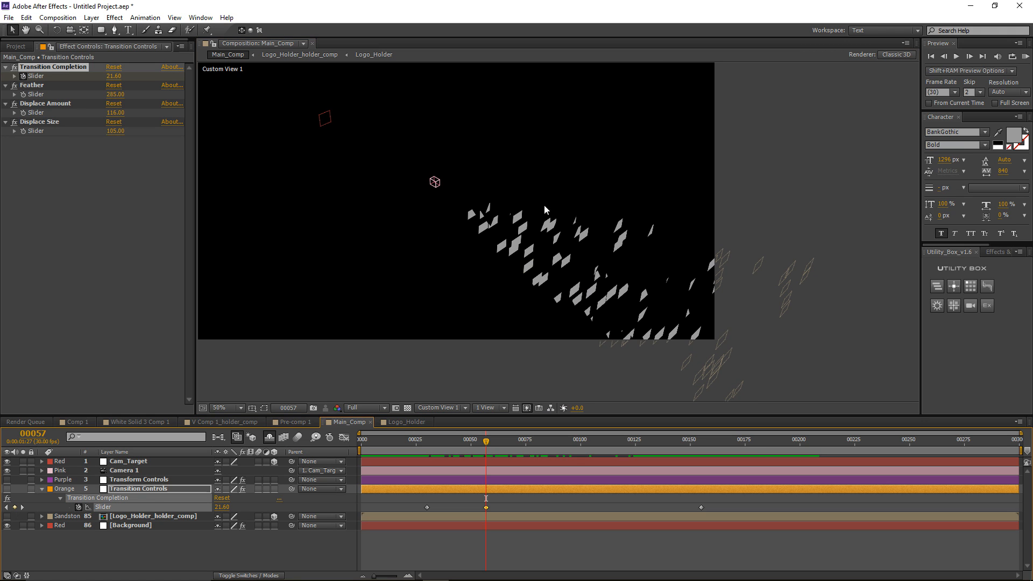
left_click_drag(440, 216, 476, 233)
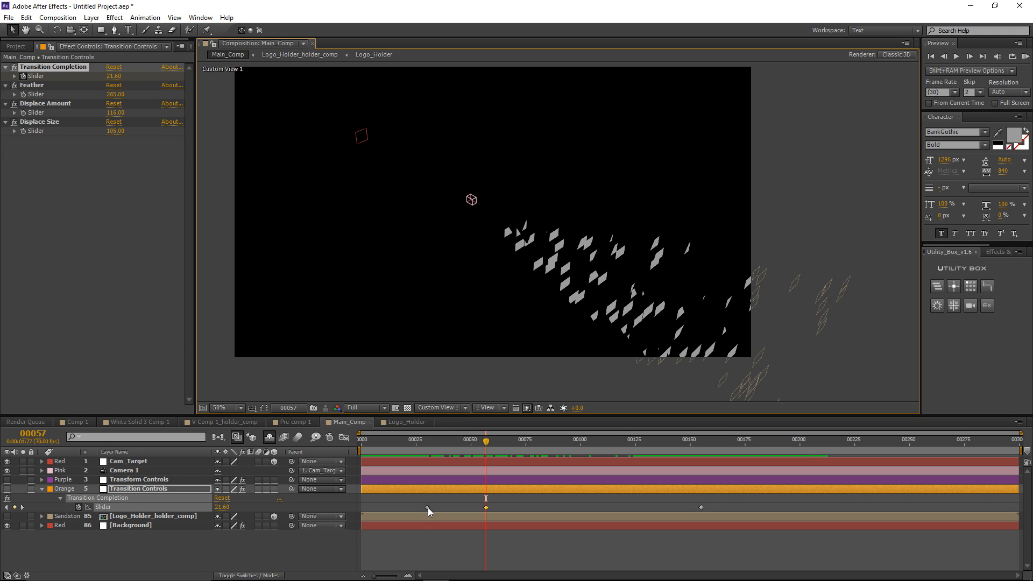
left_click(427, 507)
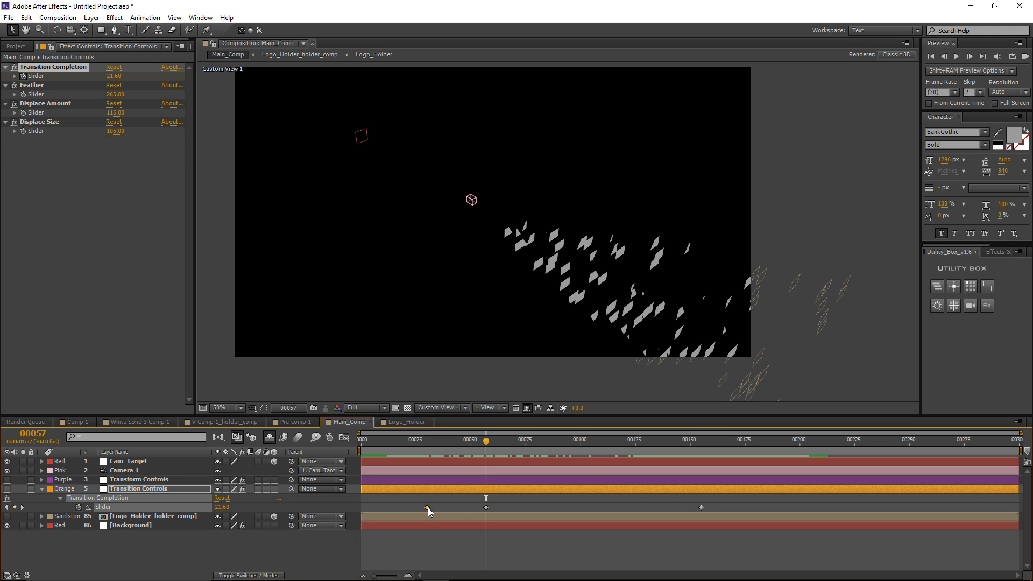
left_click(494, 489)
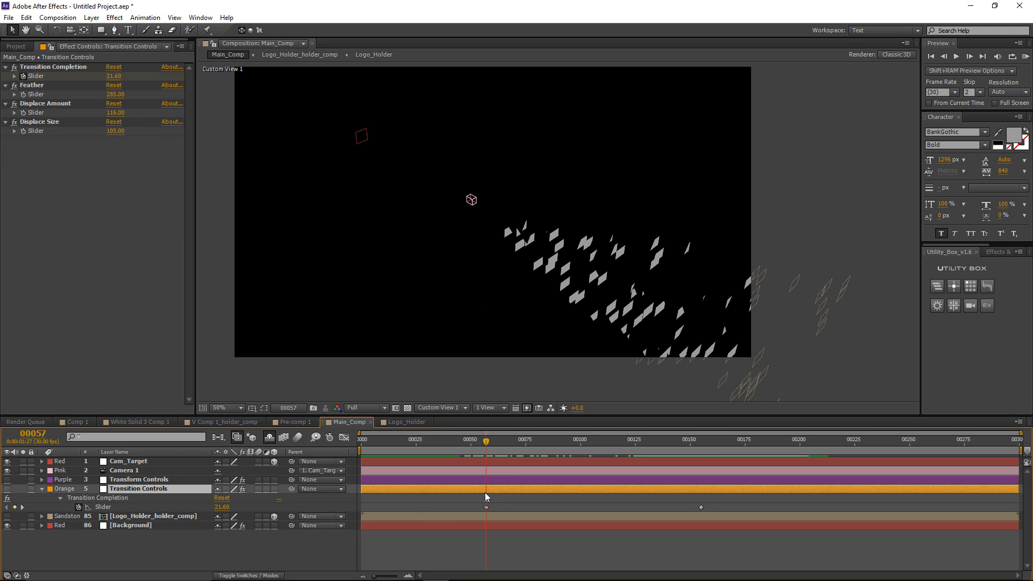
left_click(487, 506)
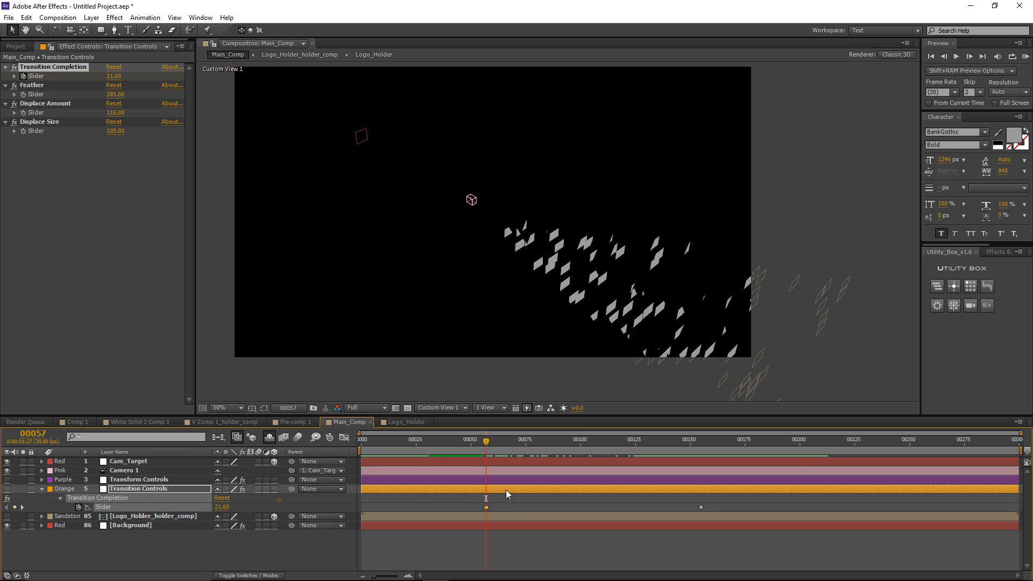
Step: Reveal Cam_Target's position properties and set its Z Position to 1374 at frame 0
left_click(473, 463)
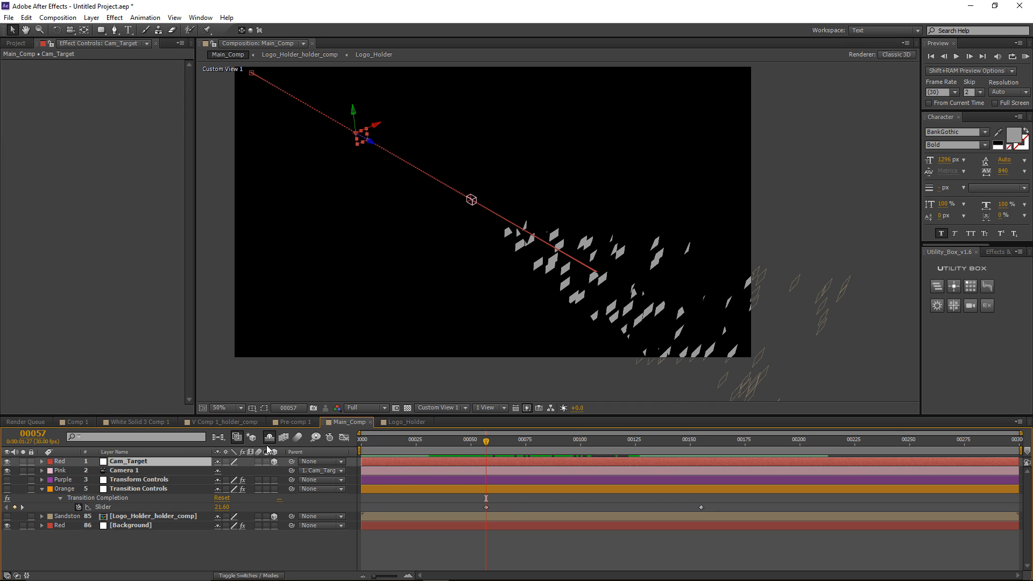
key("p")
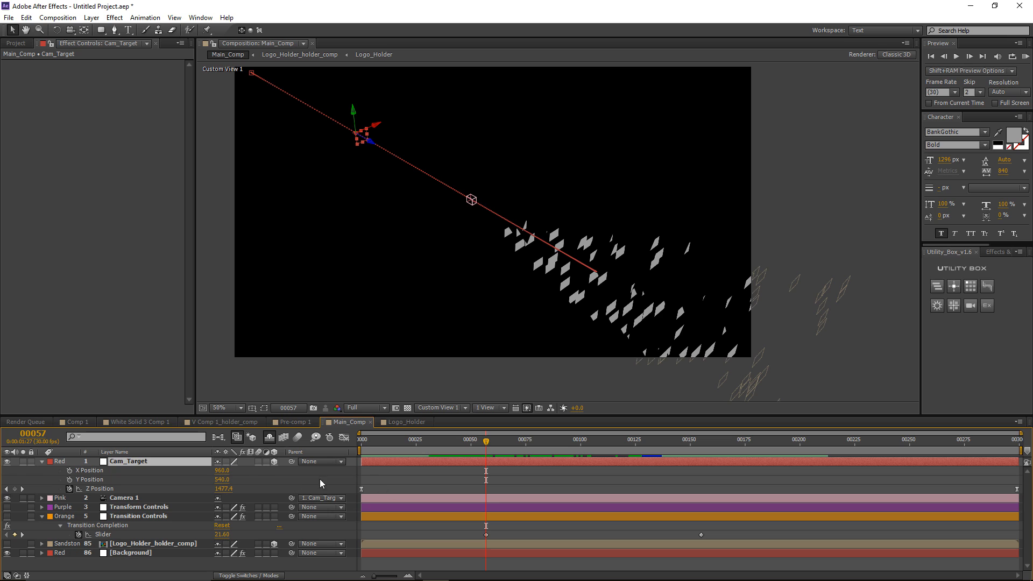
key("Home")
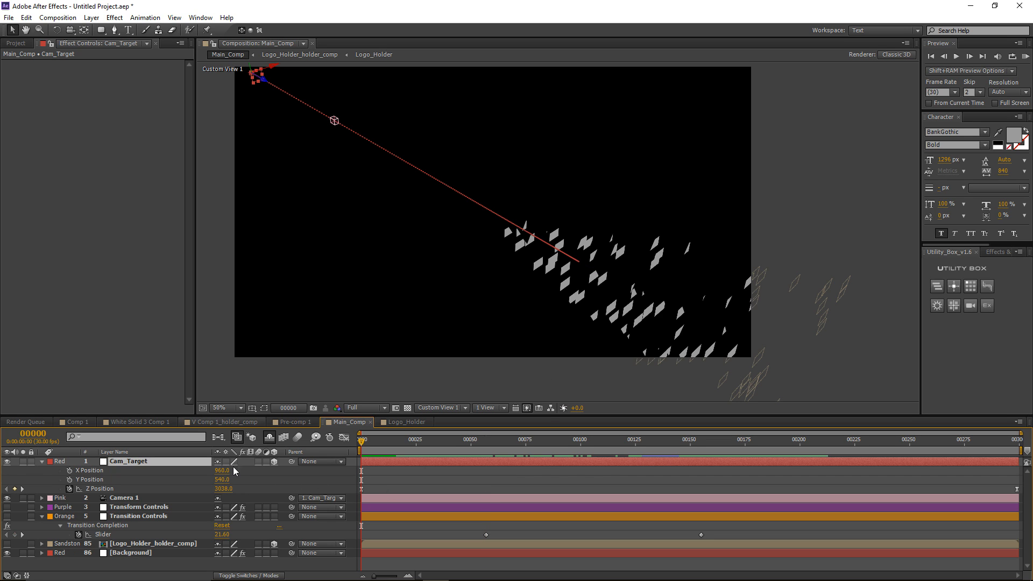
left_click_drag(223, 488, 139, 489)
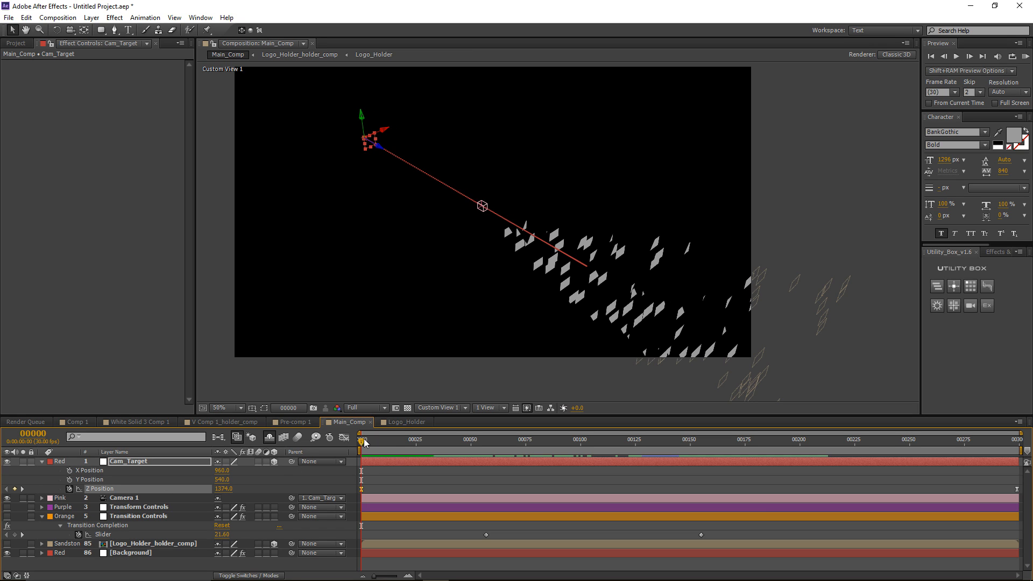
Step: Set Cam_Target's Z Position to -1470 at the last frame, 299
left_click_drag(362, 442, 1017, 442)
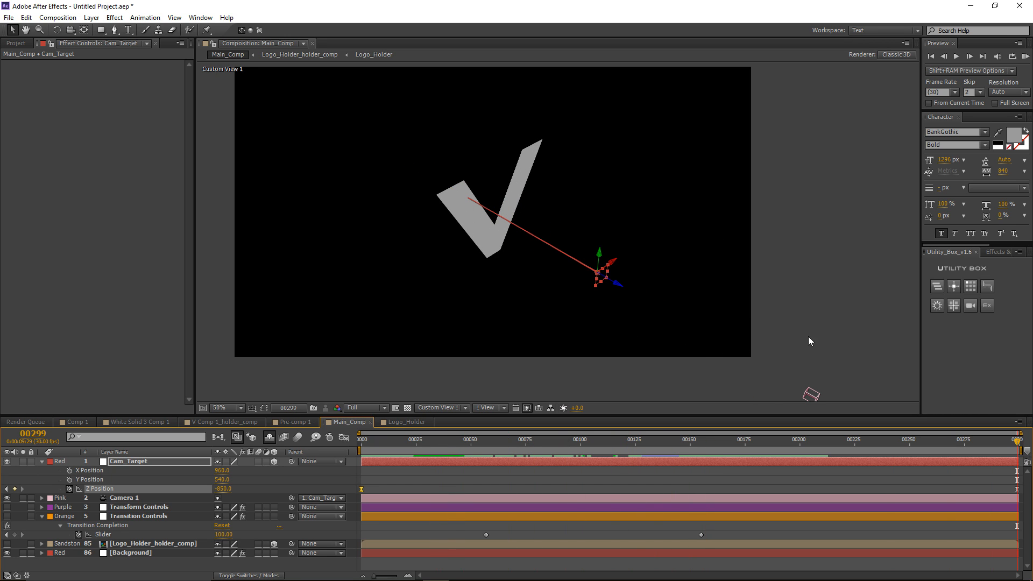
key("comma")
key("comma")
left_click_drag(225, 488, 192, 489)
Step: Switch the composition view to Active Camera and scrub to frame 110 to check the logo's framing
left_click(446, 408)
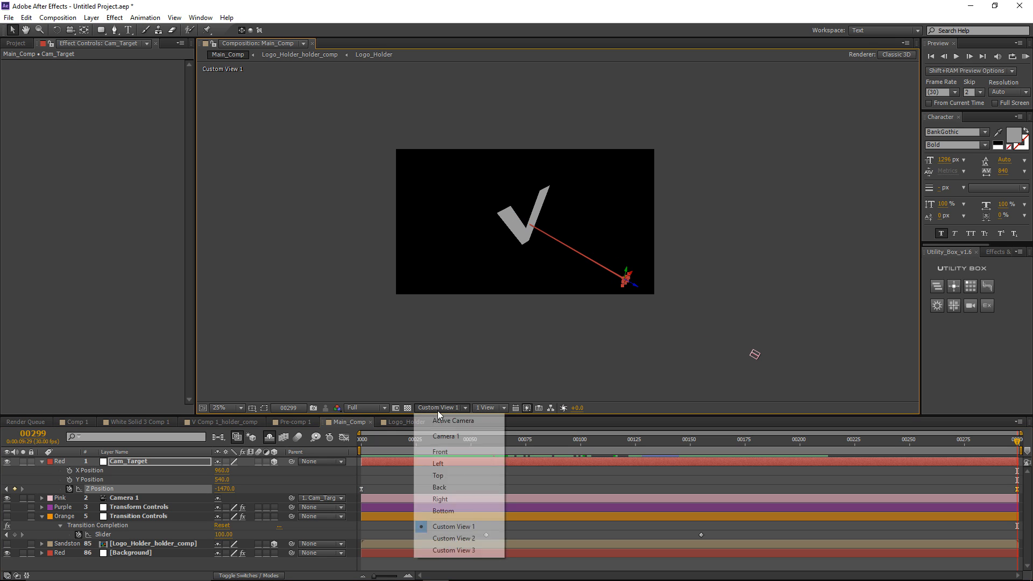
left_click(451, 419)
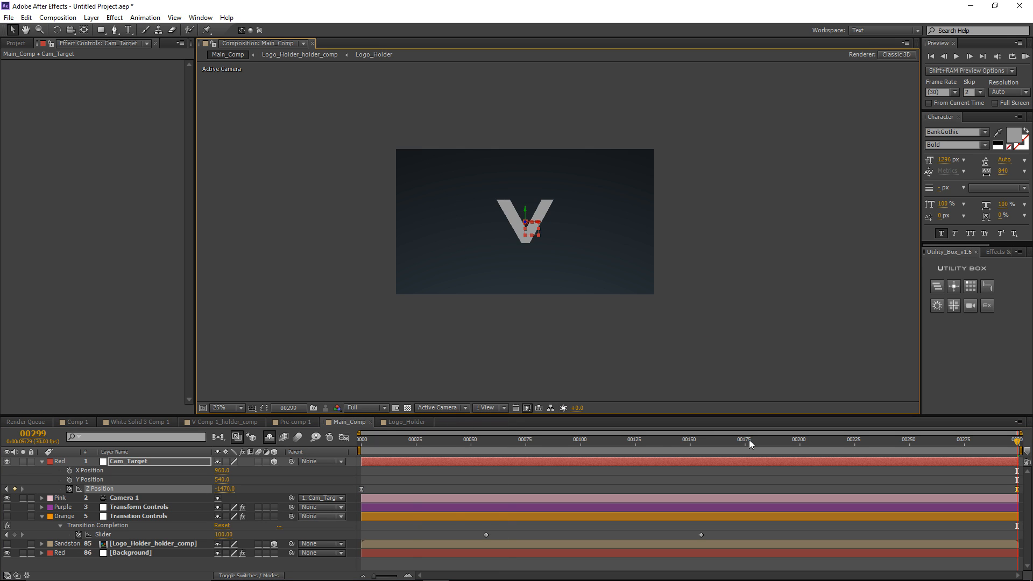
left_click_drag(749, 440, 601, 483)
scroll(514, 275, "up", 1)
left_click(428, 385)
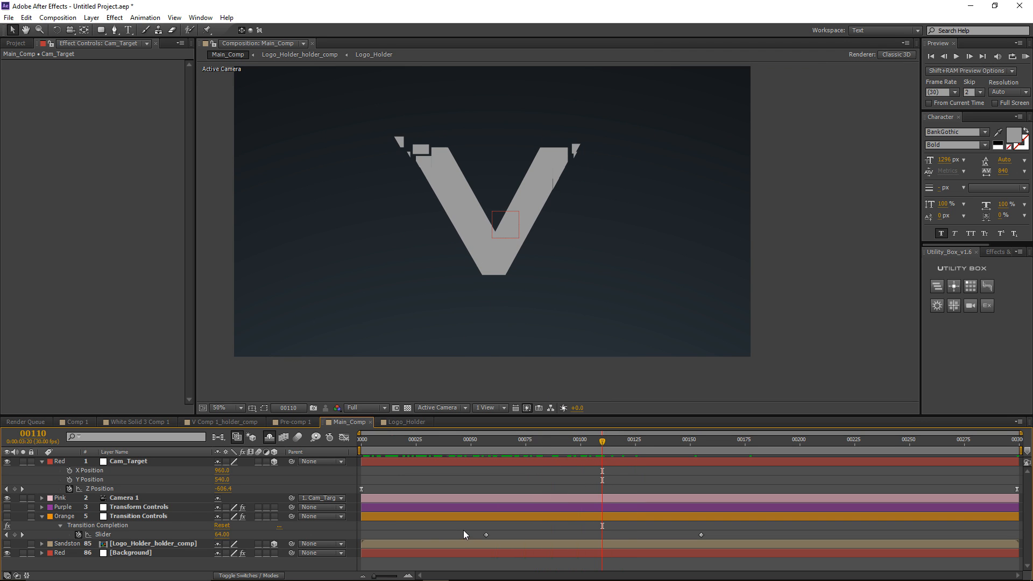
Step: Apply Easy Ease to both Transition Completion keyframes, moving them to about frames 72 and 165, and preview the animation
left_click_drag(463, 530, 715, 541)
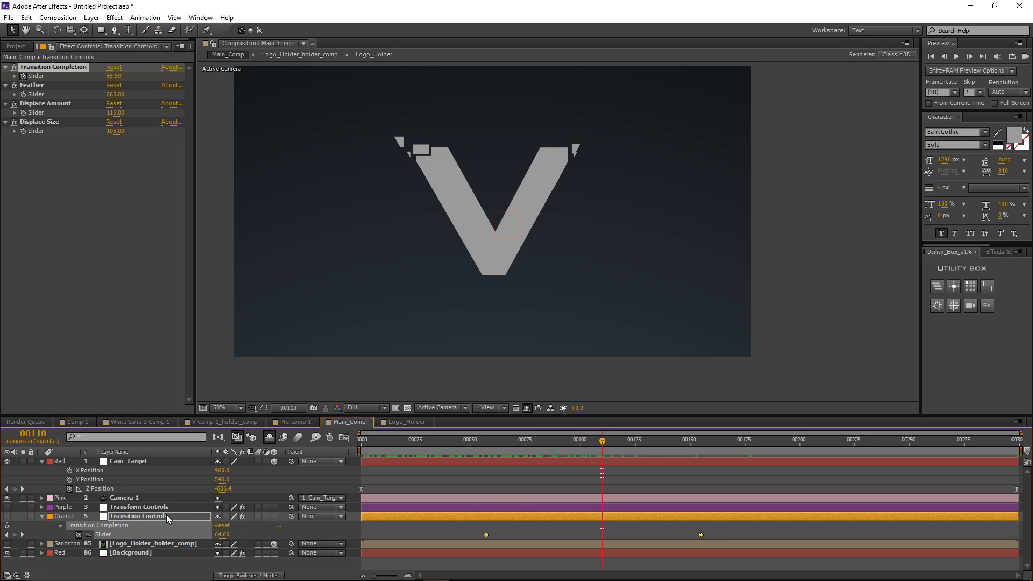
left_click(513, 481)
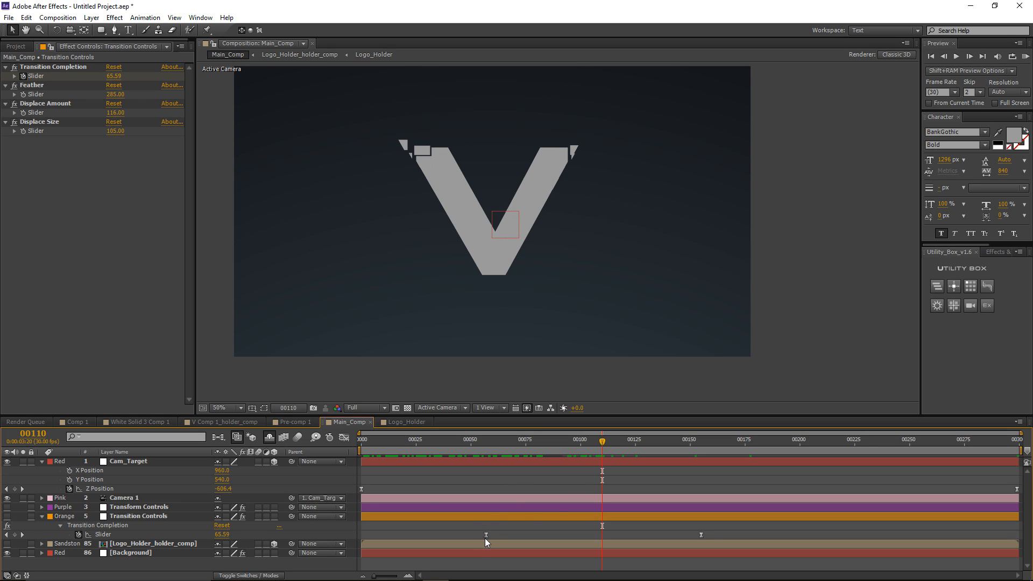
left_click_drag(486, 535, 519, 536)
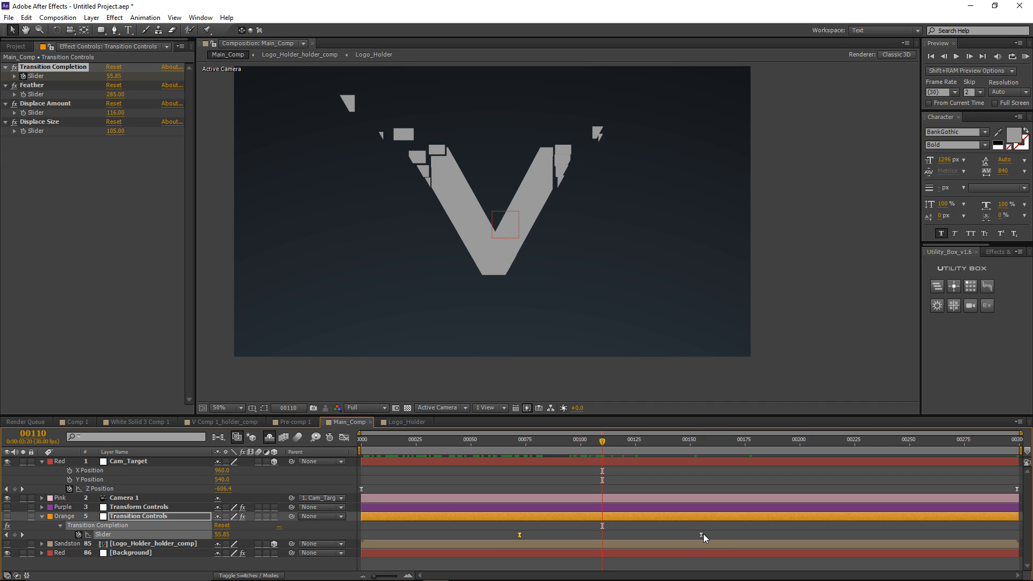
left_click_drag(702, 534, 724, 537)
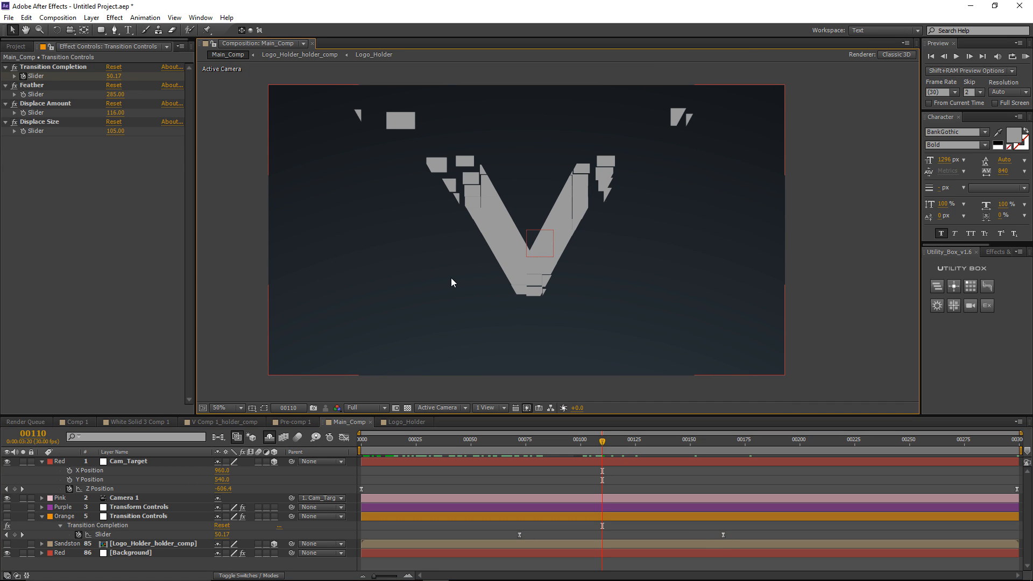
key("space")
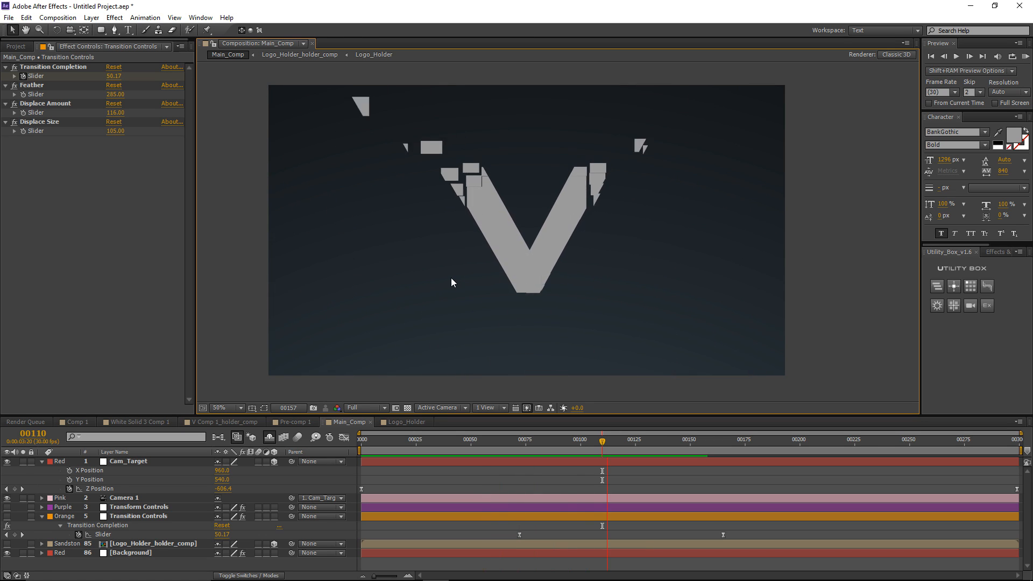
key("space")
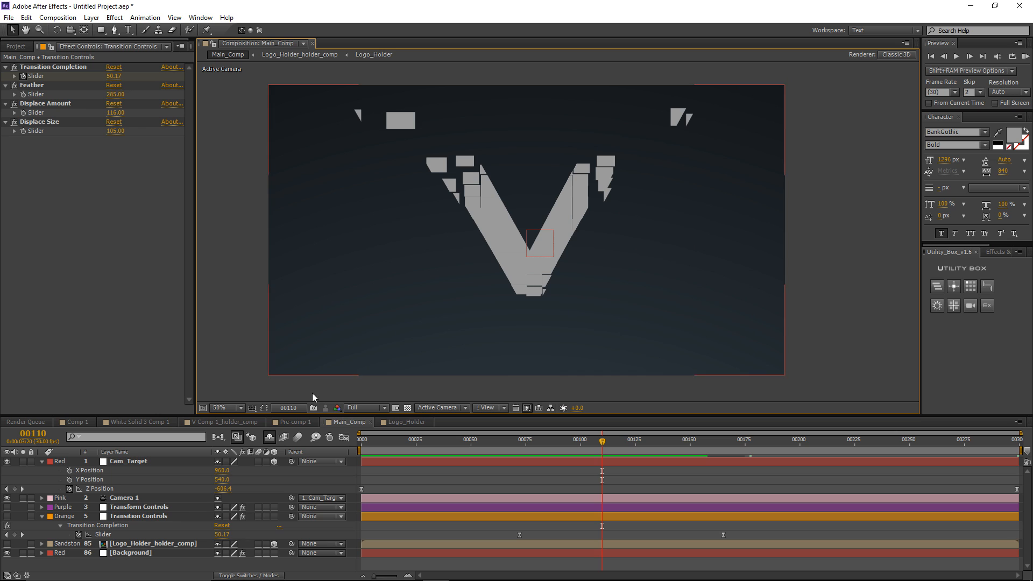
Step: Rename the Logo_Holder composition to Logo_Holder_precomp in its composition settings
left_click(392, 421)
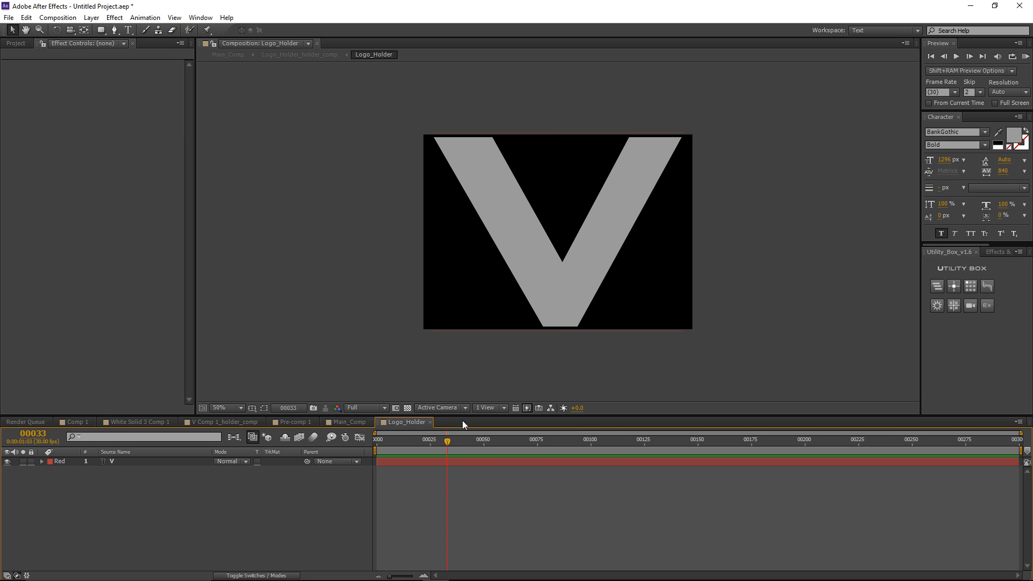
left_click(58, 17)
left_click(86, 47)
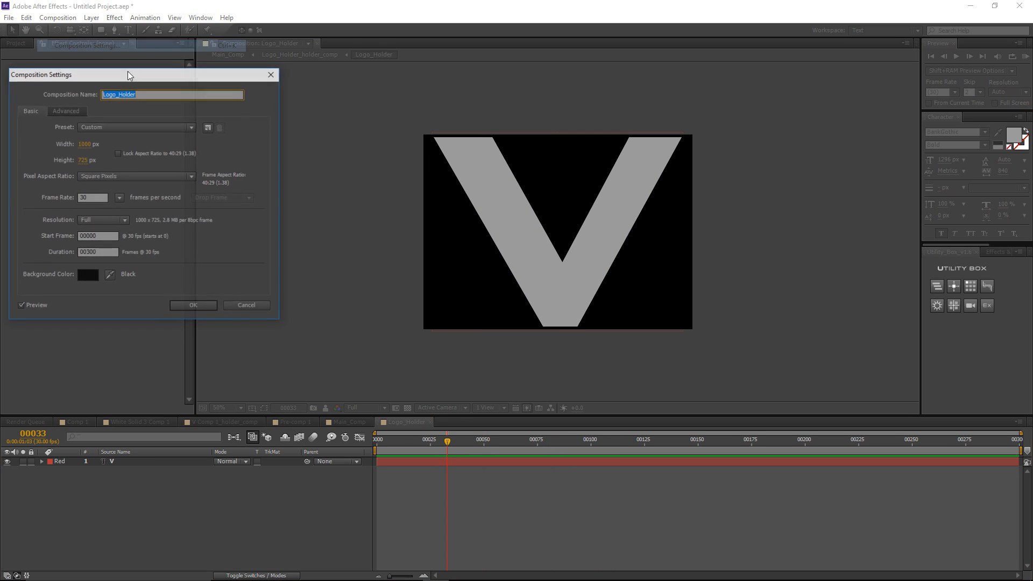
left_click(157, 93)
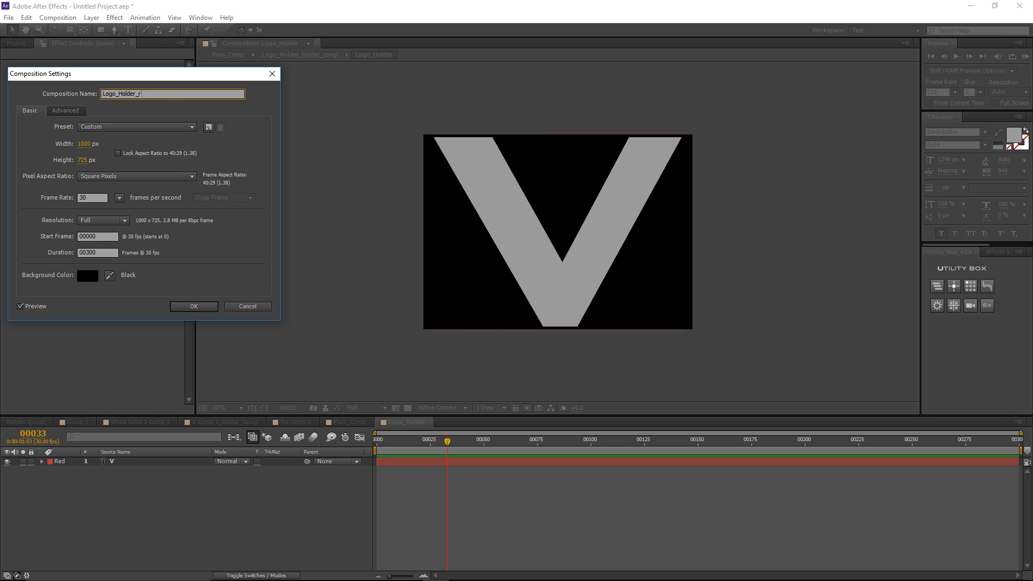
type("_precomp")
key("Return")
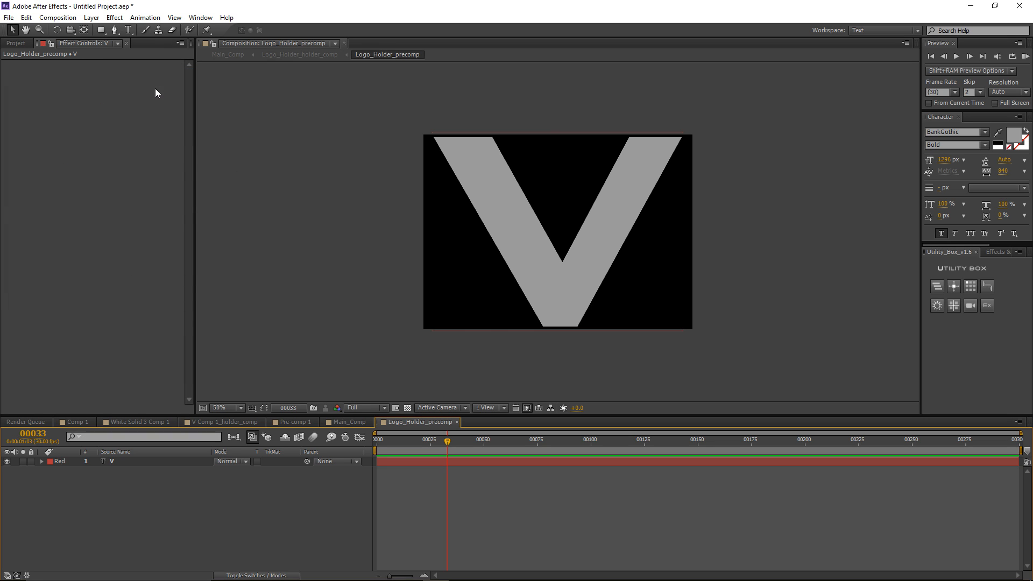
Step: Pre-compose the V text layer as Logo_Holder, moving all attributes into the new composition
left_click(127, 461)
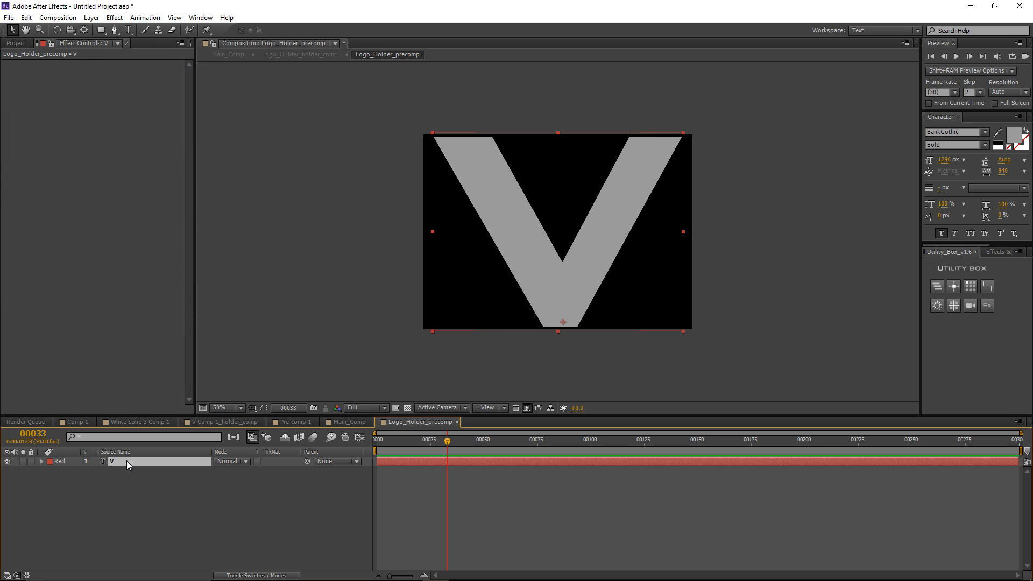
key("ctrl+shift+c")
type("Logo_")
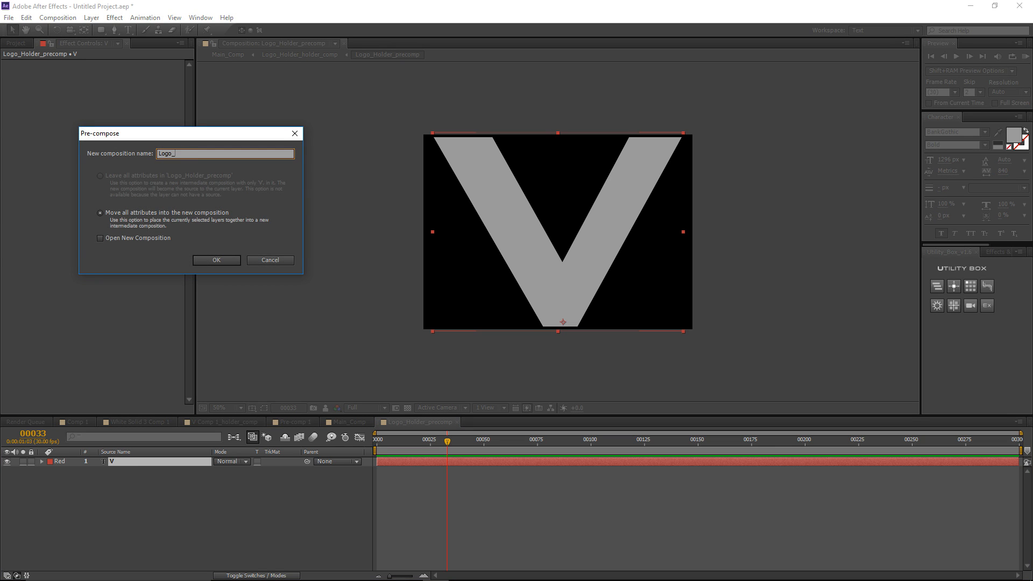
type("Holder")
key("Return")
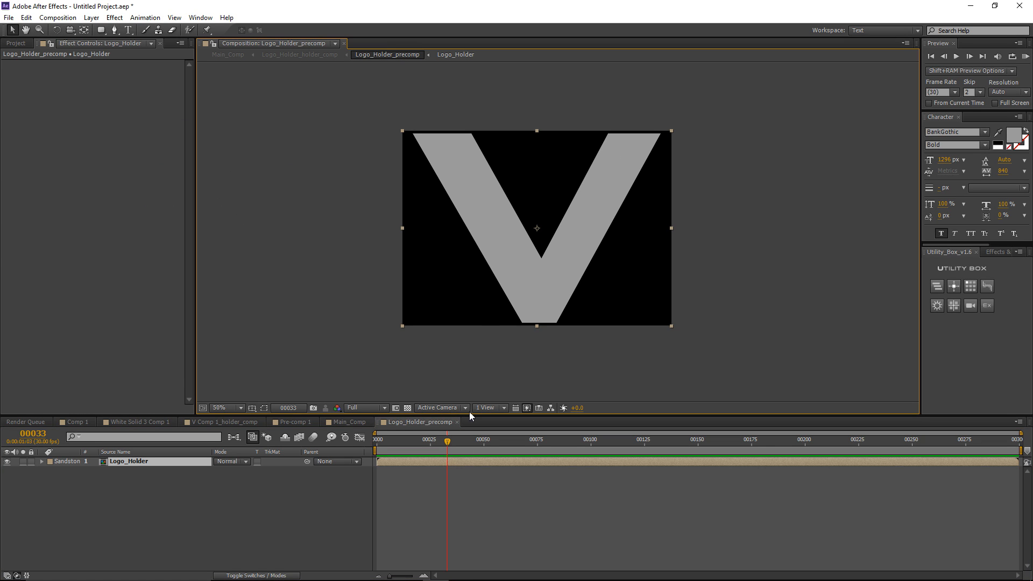
left_click(475, 493)
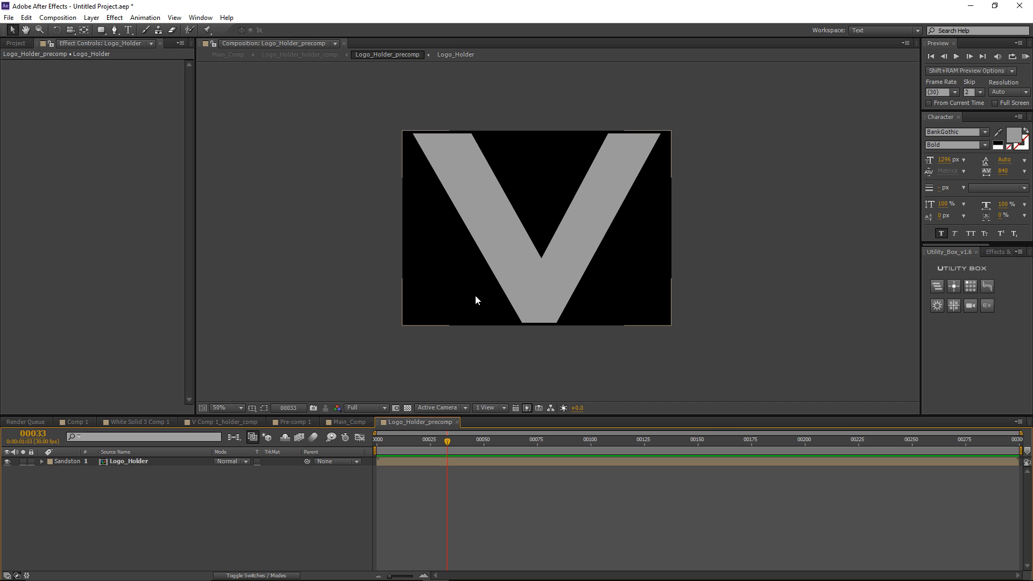
Step: Add a white solid above the Logo_Holder layer and apply the Fractal Noise effect to it
key("ctrl+y")
key("Return")
left_click(114, 17)
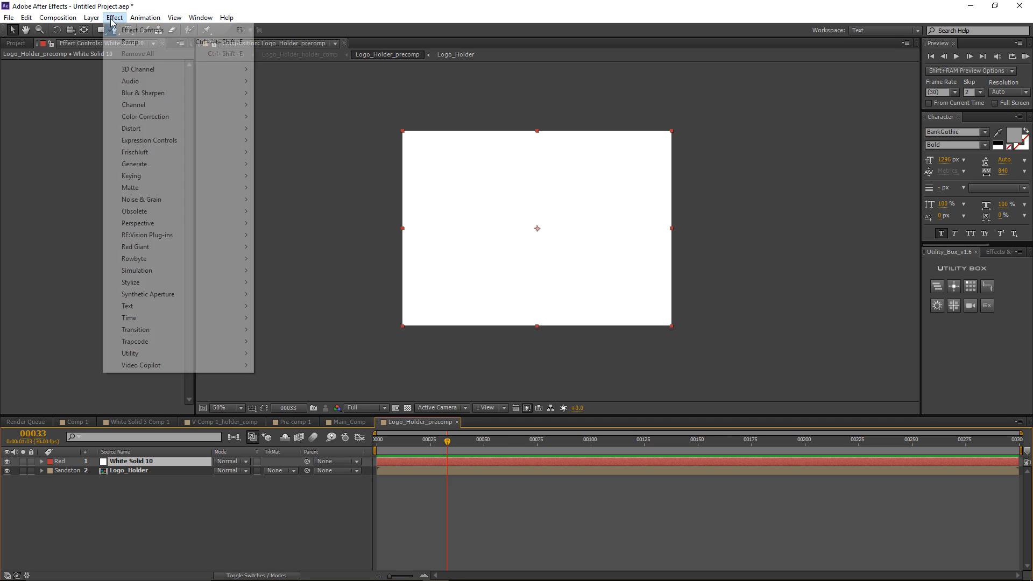
mouse_move(175, 200)
left_click(285, 223)
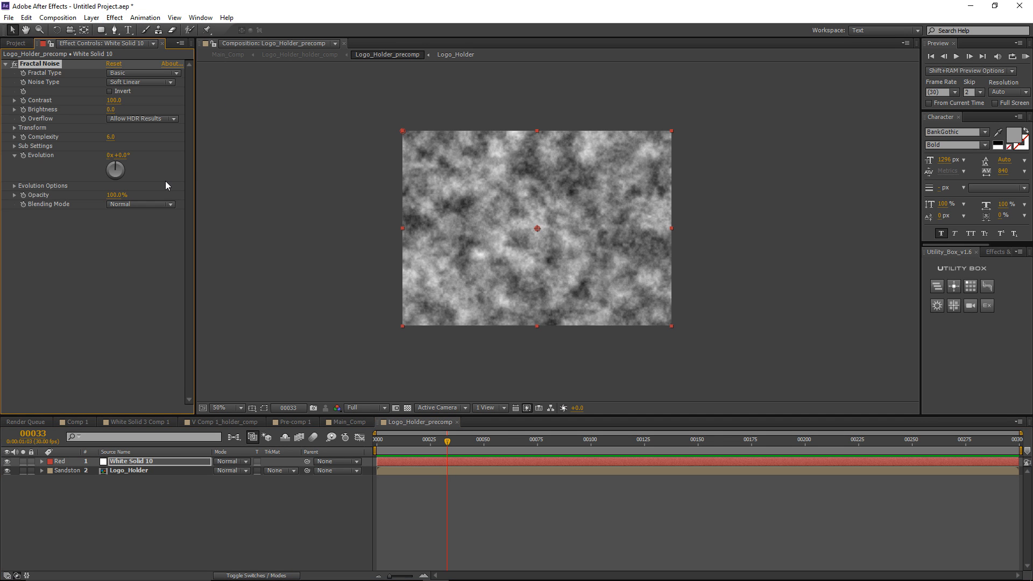
Step: Set the Fractal Noise type to Block and its complexity to 2
left_click(120, 83)
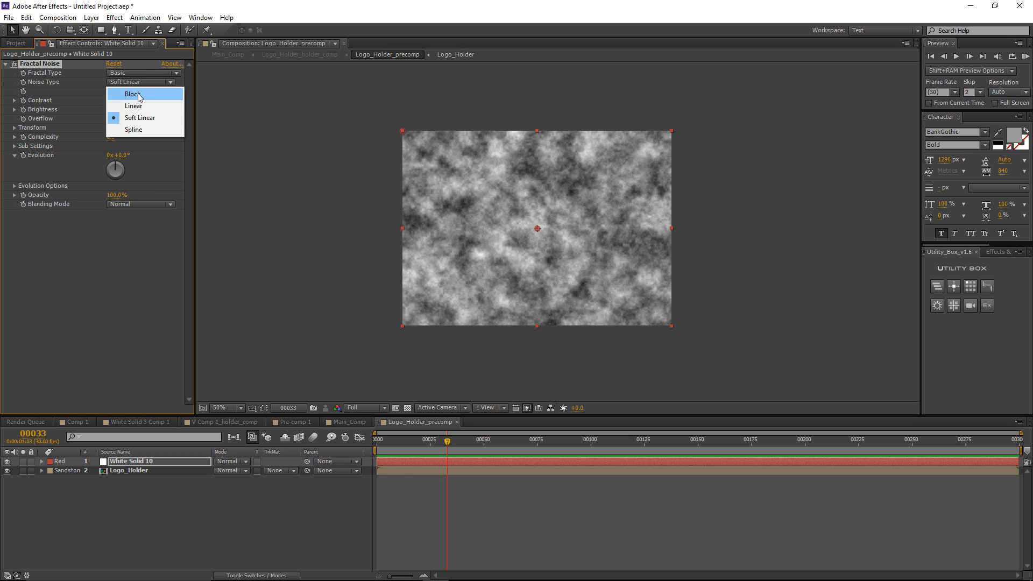
left_click(121, 90)
left_click(111, 139)
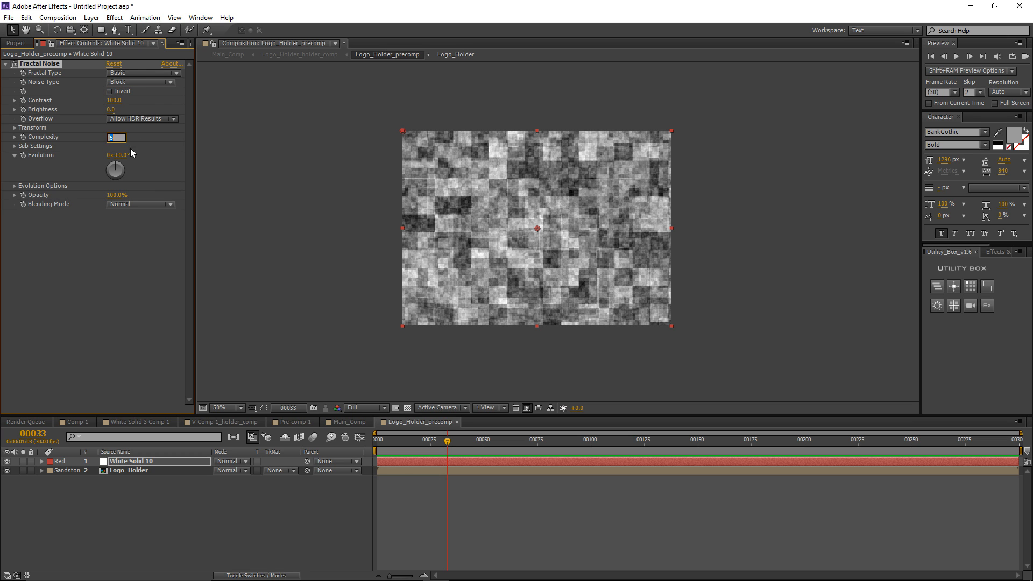
left_click(130, 251)
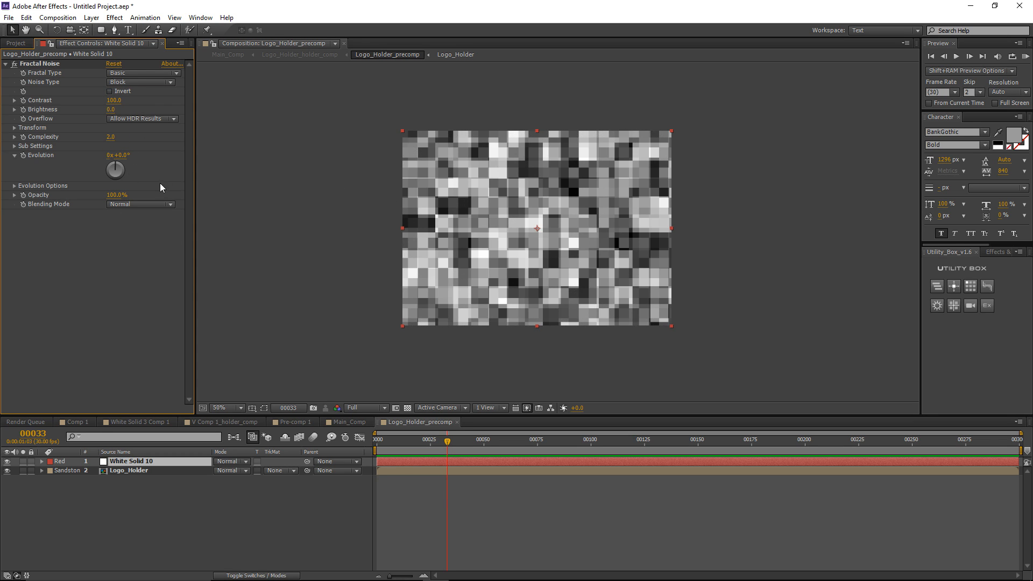
Step: Add the expression time*75 to the Fractal Noise Evolution and scrub to about frame 99 to preview it
left_click(23, 156, "alt")
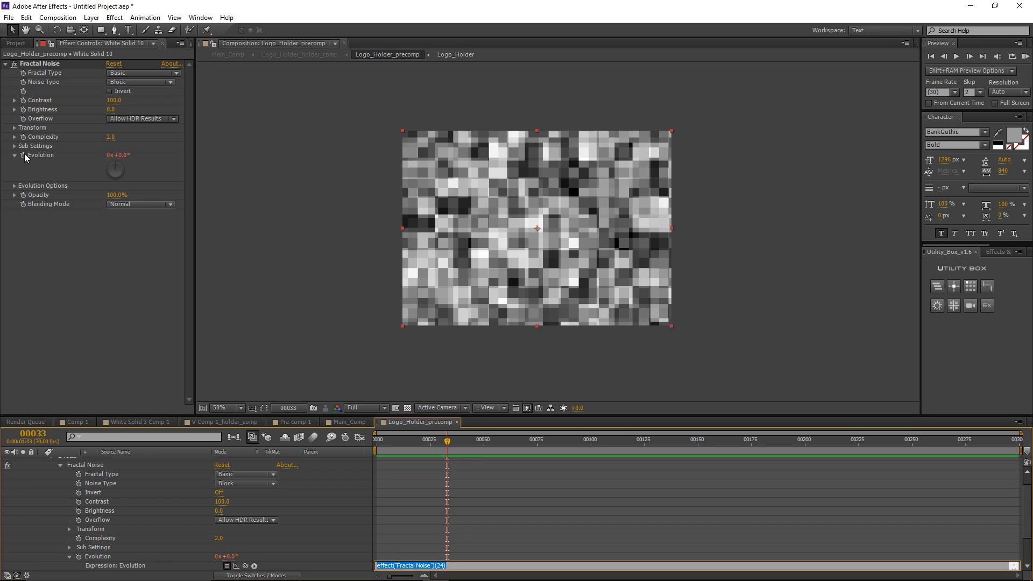
type("time*75")
left_click(445, 500)
left_click_drag(446, 443, 588, 456)
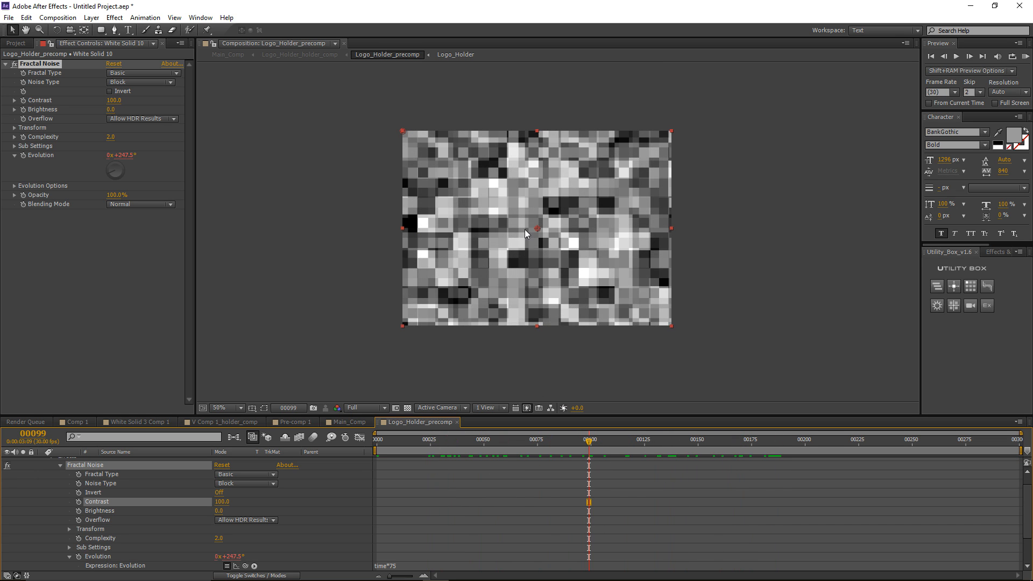
scroll(192, 511, "up", 1)
key("u")
left_click(144, 501)
Step: Duplicate the Logo_Holder layer and move the copy above the white solid
left_click(117, 471)
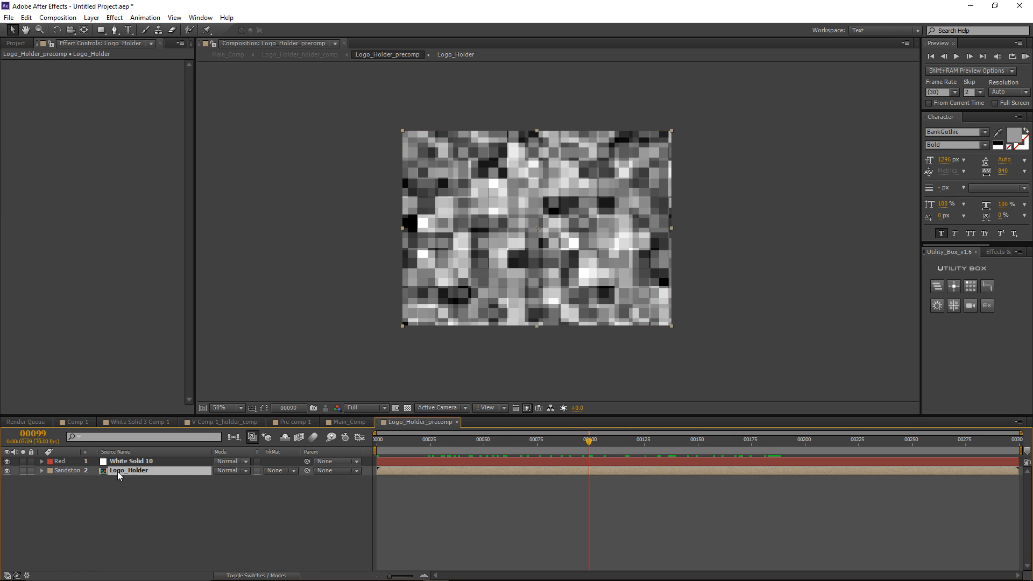
key("ctrl+d")
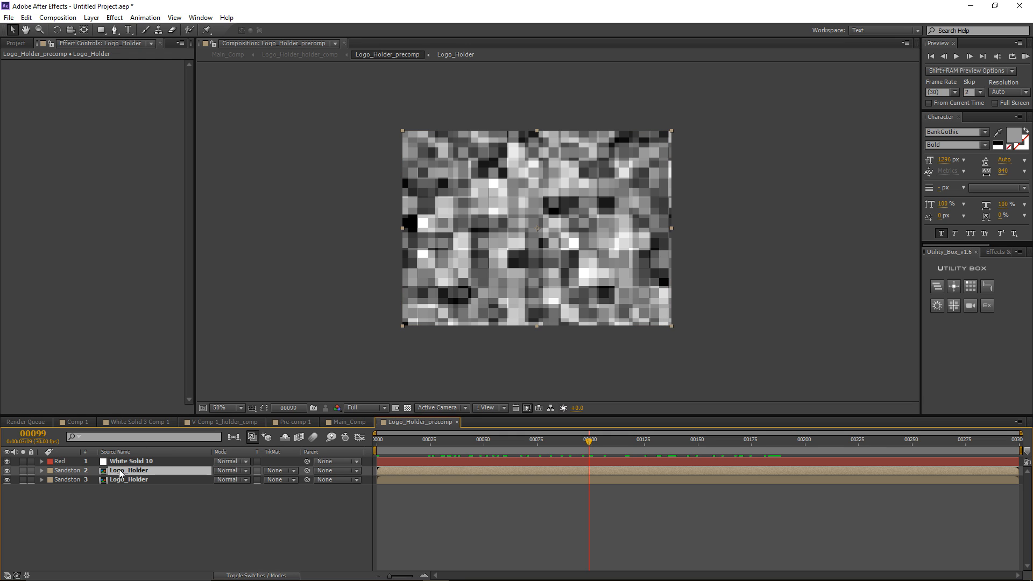
left_click_drag(119, 470, 139, 463)
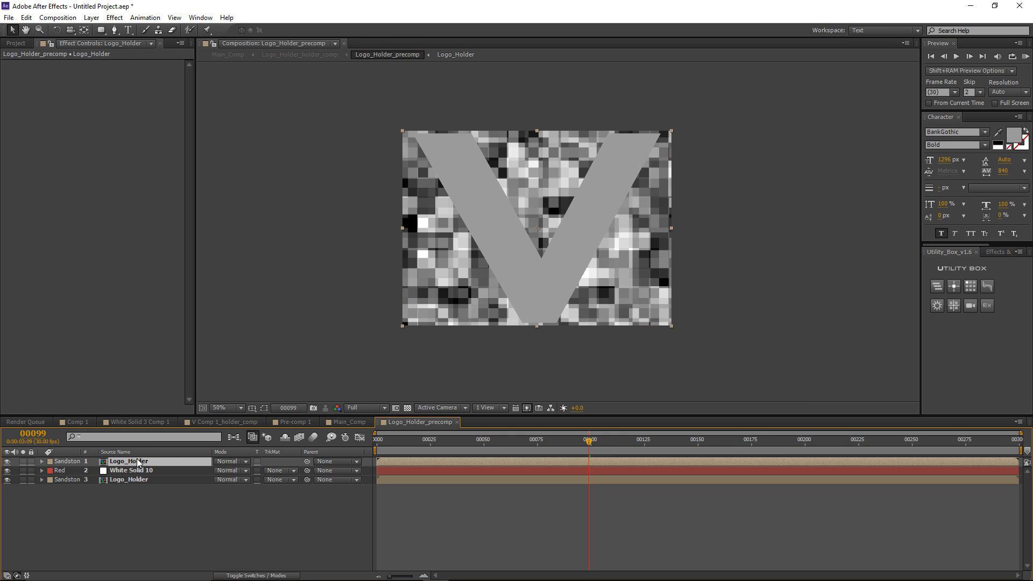
Step: Apply a Fill effect to the upper Logo_Holder layer and set its color to white
left_click(113, 18)
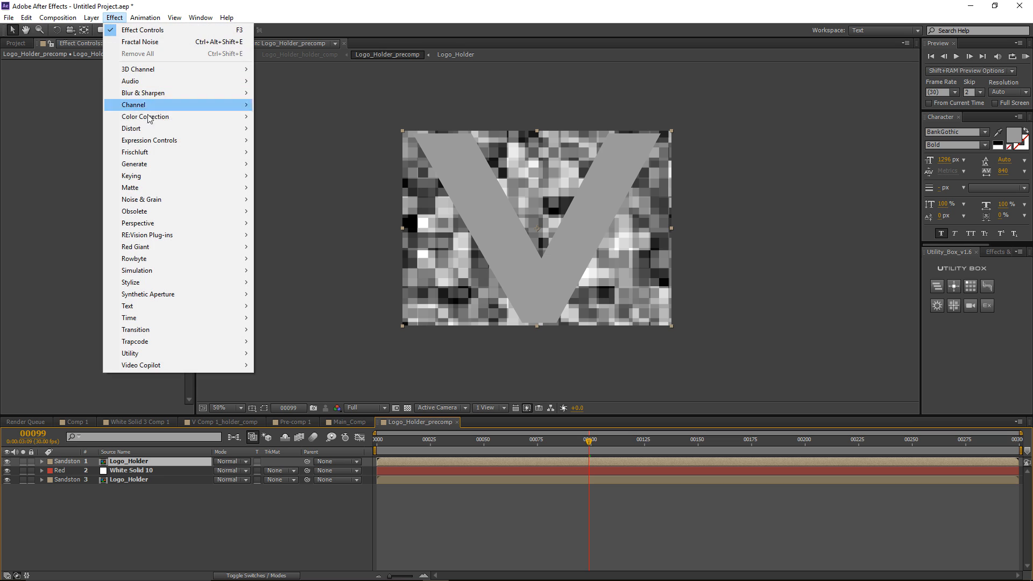
mouse_move(158, 164)
left_click(297, 341)
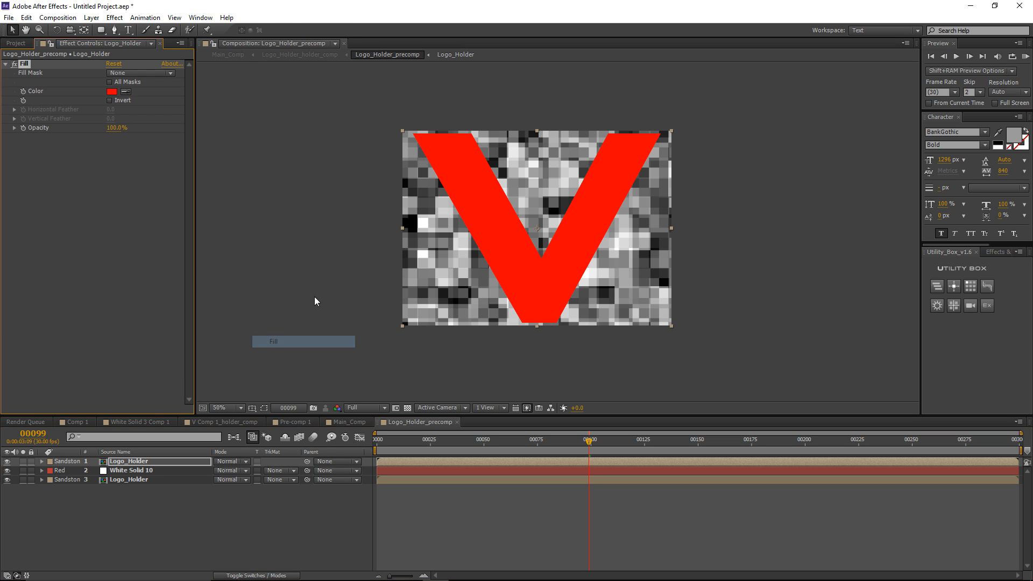
left_click(111, 92)
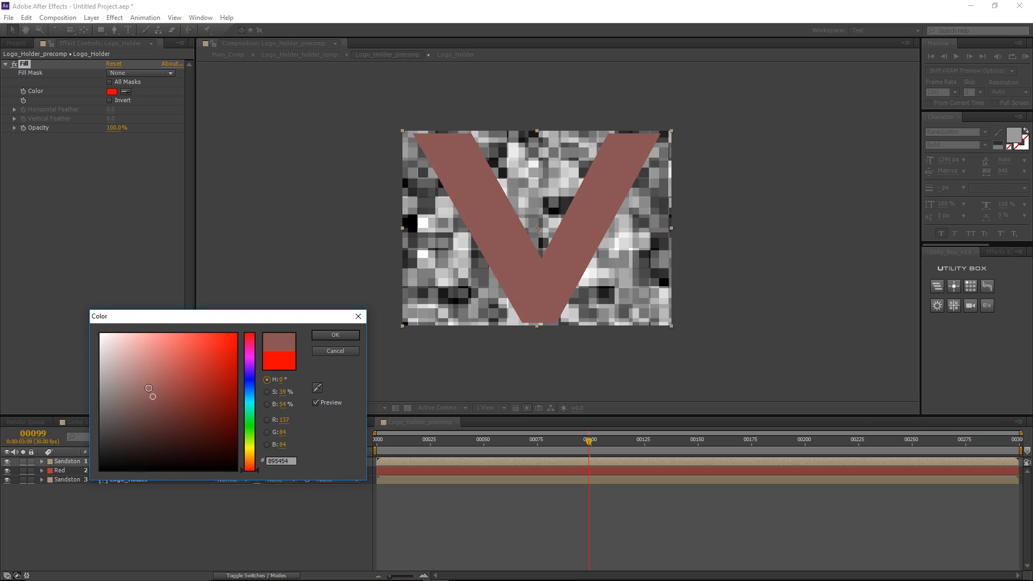
left_click_drag(152, 392, 36, 308)
left_click(315, 337)
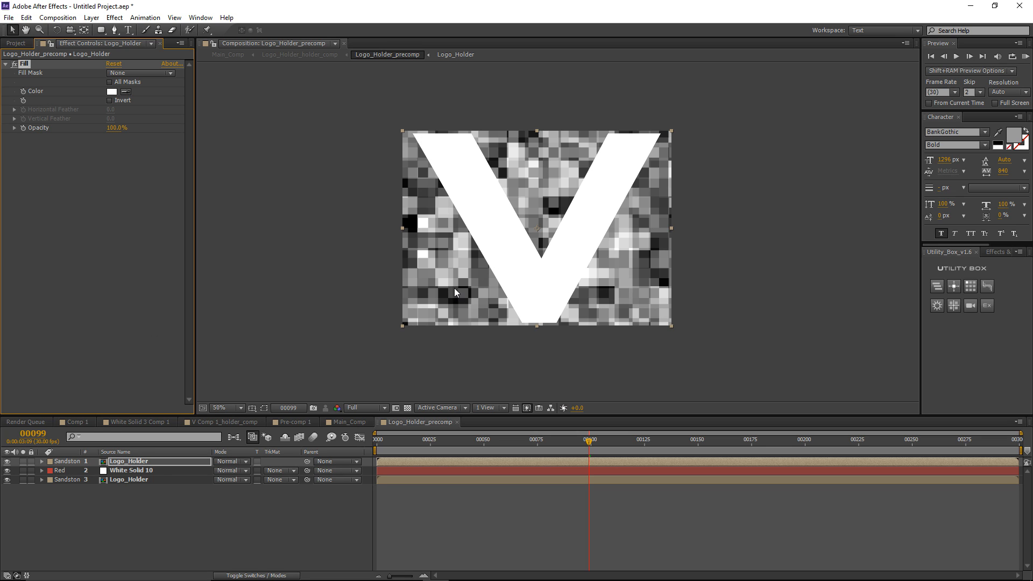
Step: Set the white solid's track matte to Luma Matte using the Logo_Holder layer above it
left_click(150, 470)
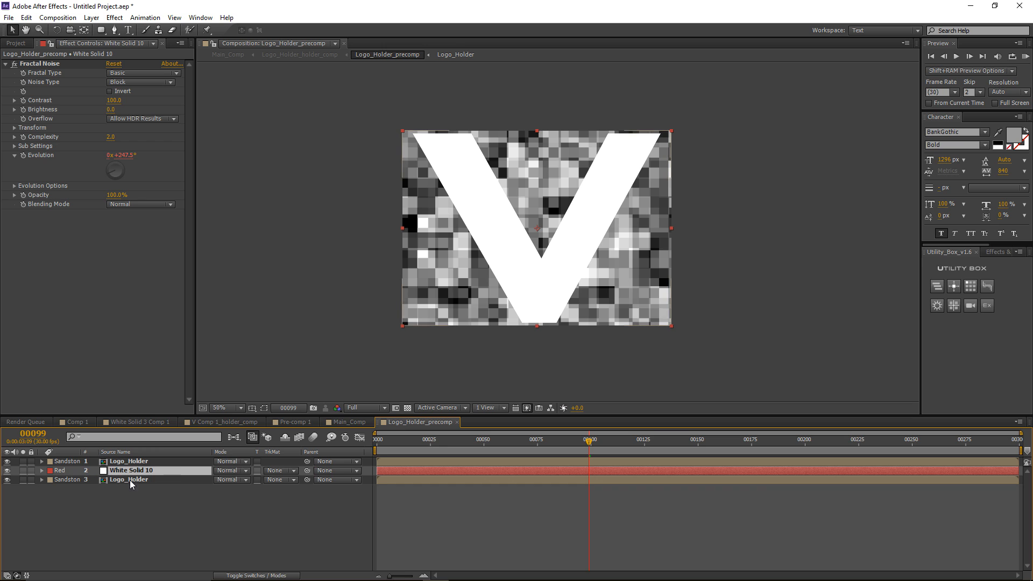
key("F4")
key("F4")
left_click(278, 470)
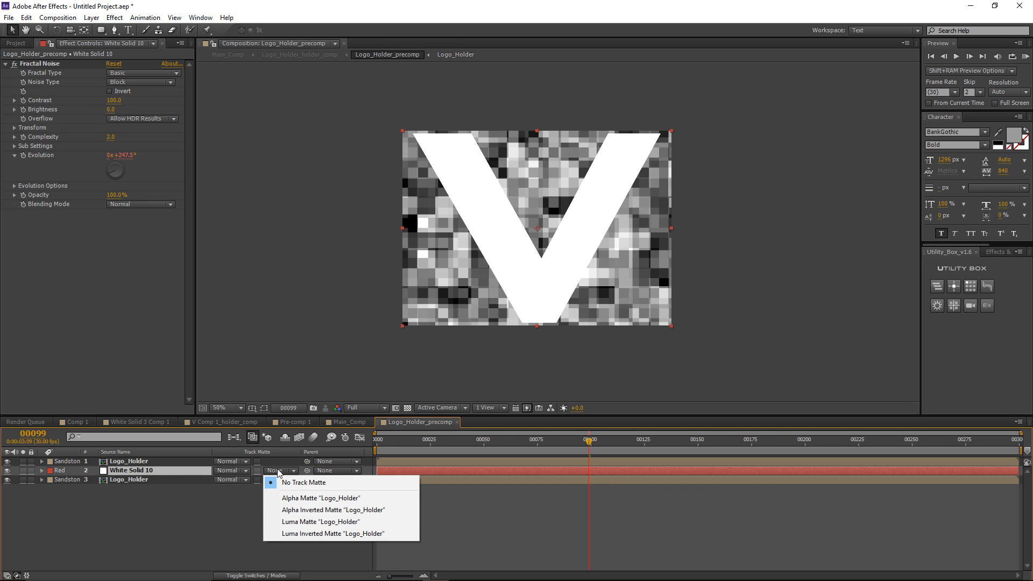
left_click(316, 522)
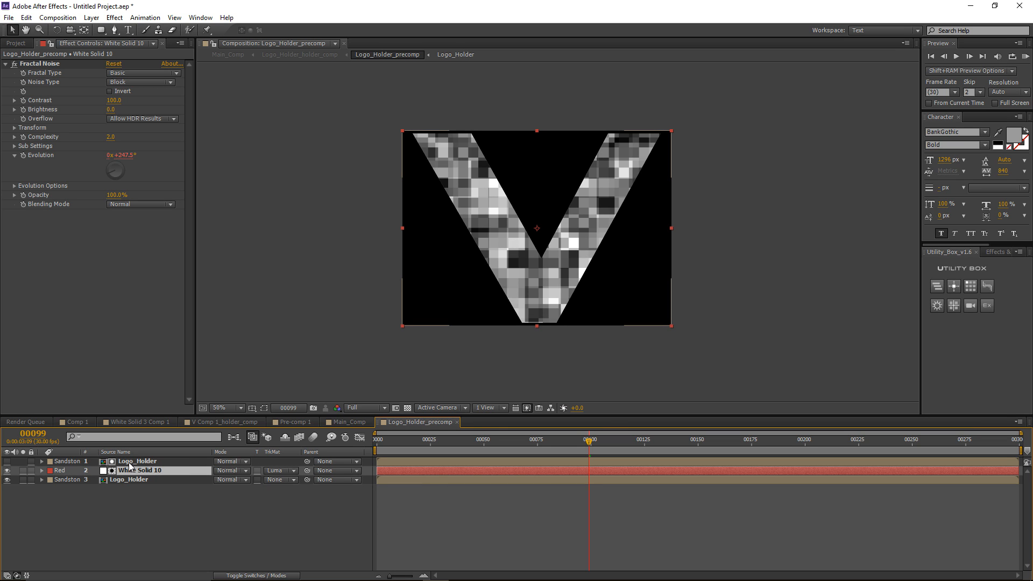
left_click(284, 533)
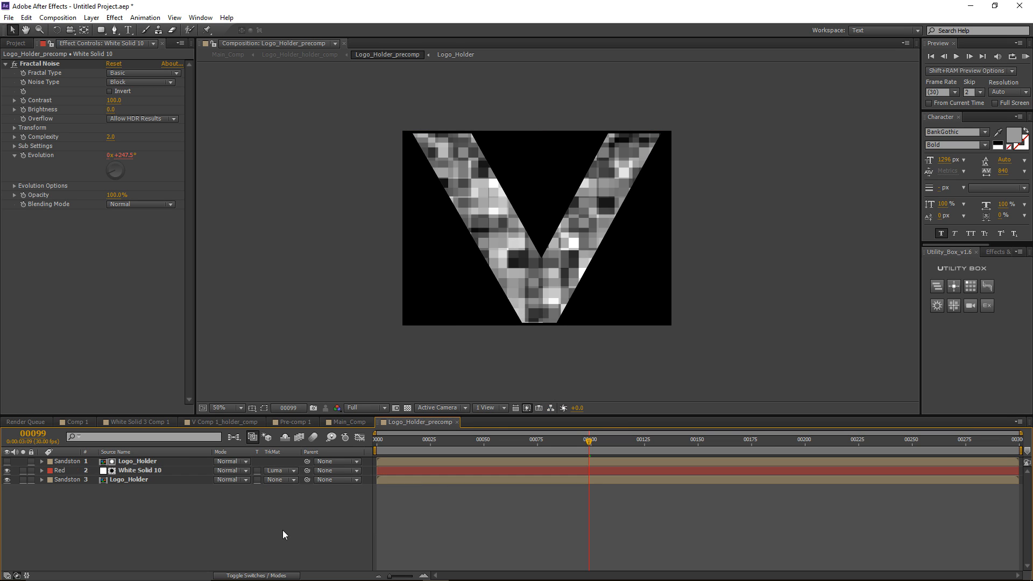
Step: Add an adjustment layer on top of the stack and apply the Find Edges effect to it
left_click(92, 17)
mouse_move(107, 30)
left_click(351, 100)
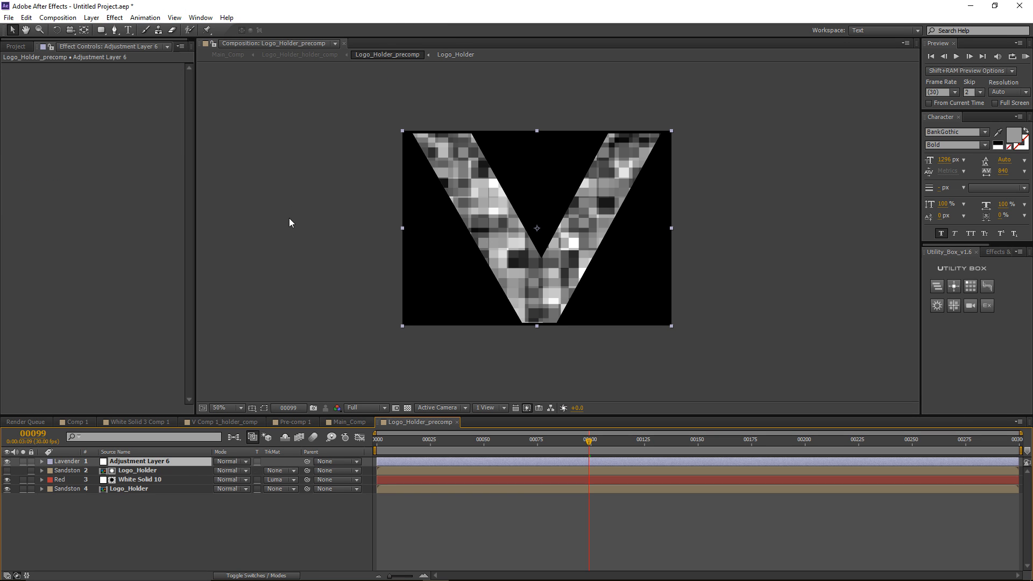
left_click(114, 17)
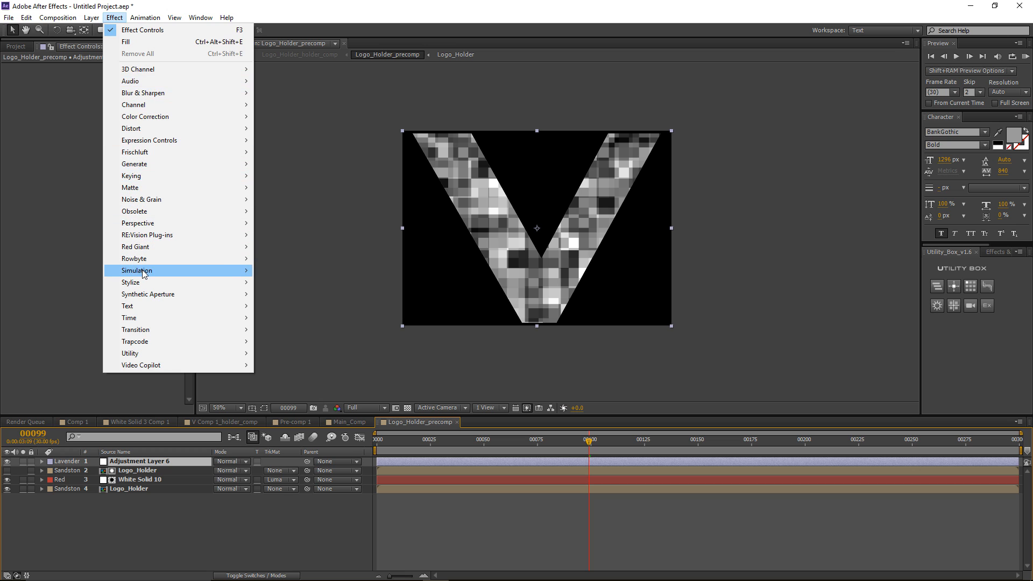
mouse_move(146, 281)
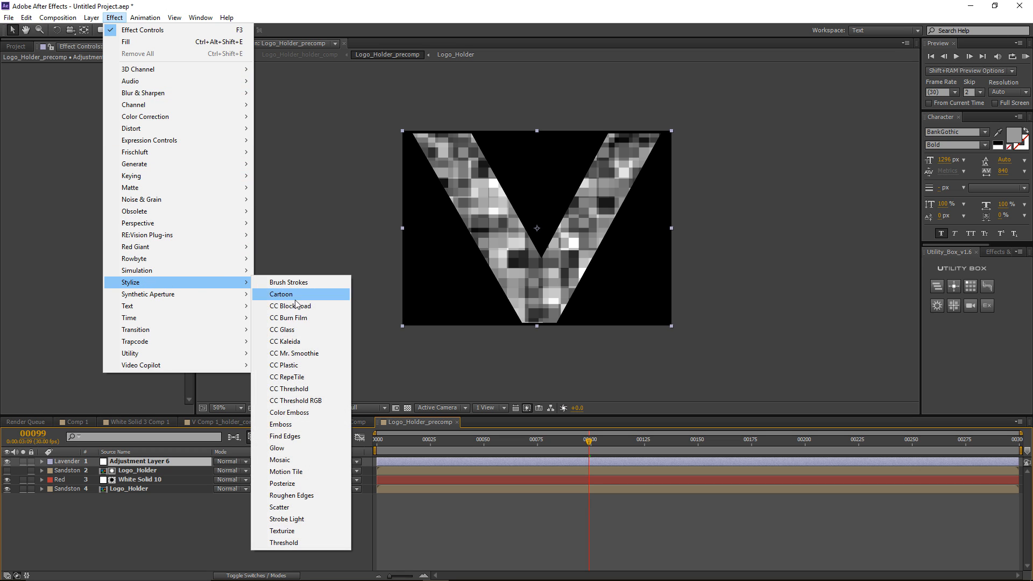
left_click(280, 436)
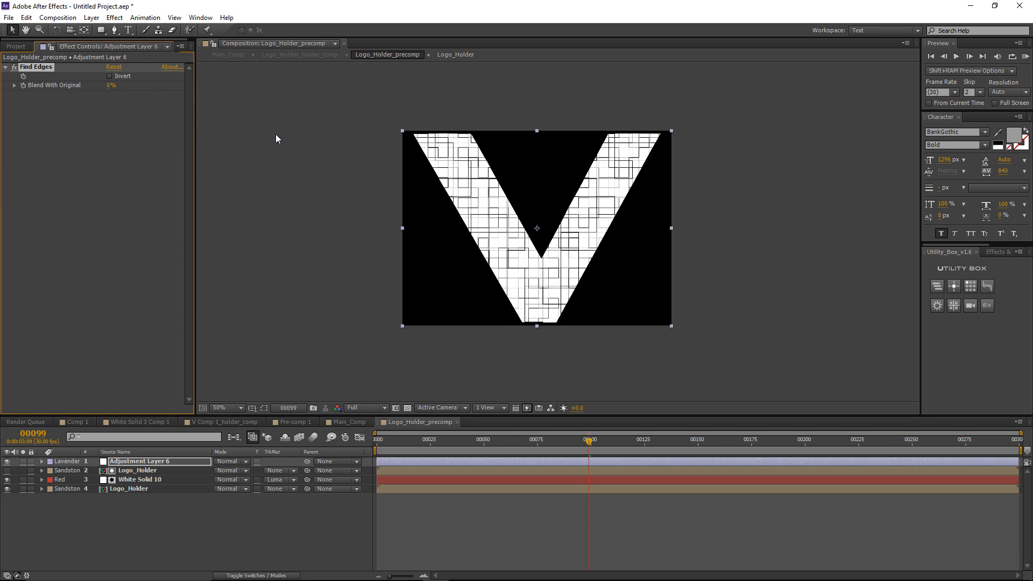
Step: Enable Invert on the Find Edges effect and scrub the timeline to preview the animated line pattern
left_click(111, 76)
key("period")
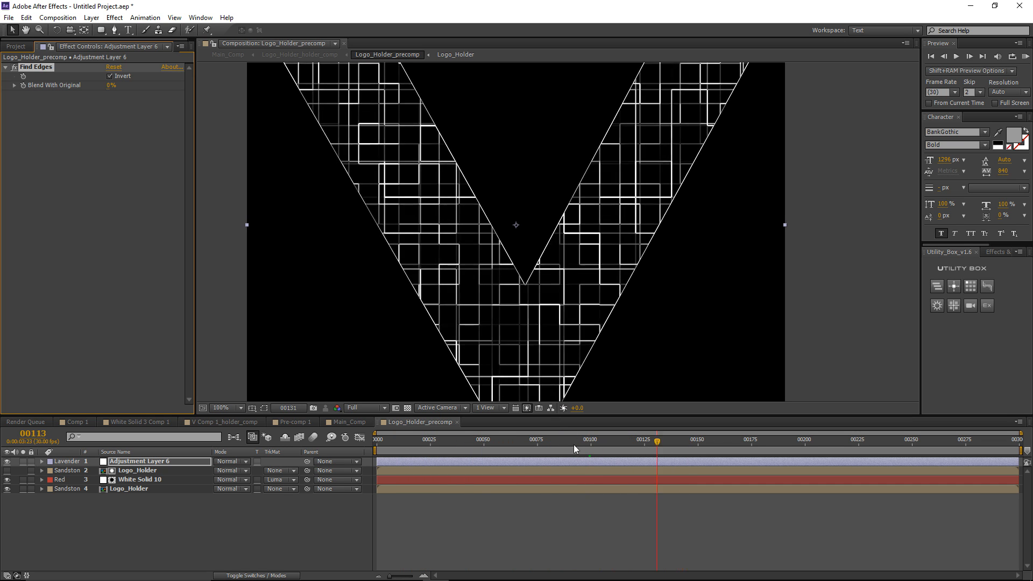
left_click_drag(574, 445, 495, 436)
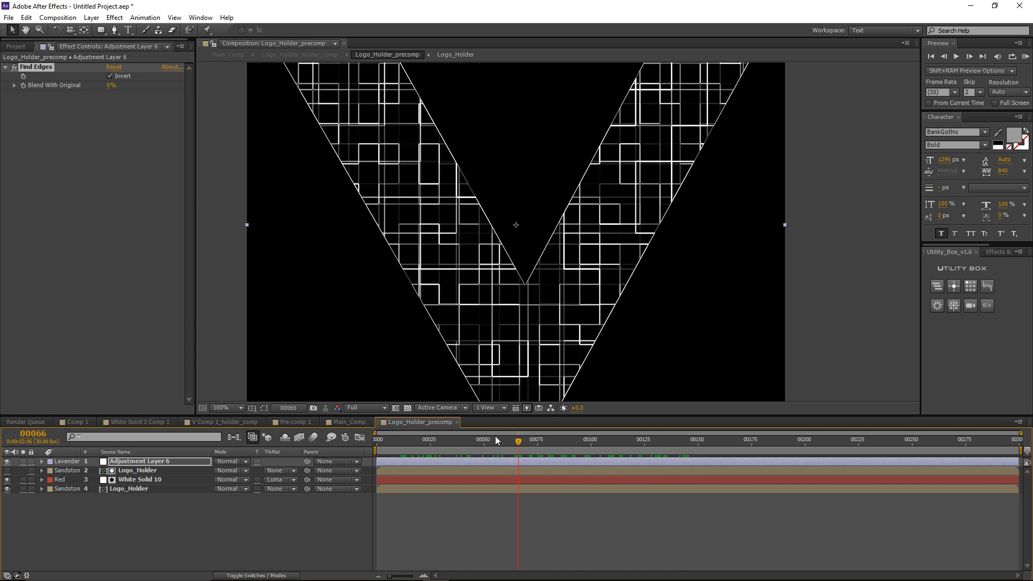
Step: Raise the white solid's Fractal Noise complexity to 2.5 and preview the denser pattern around frame 64
left_click(178, 478)
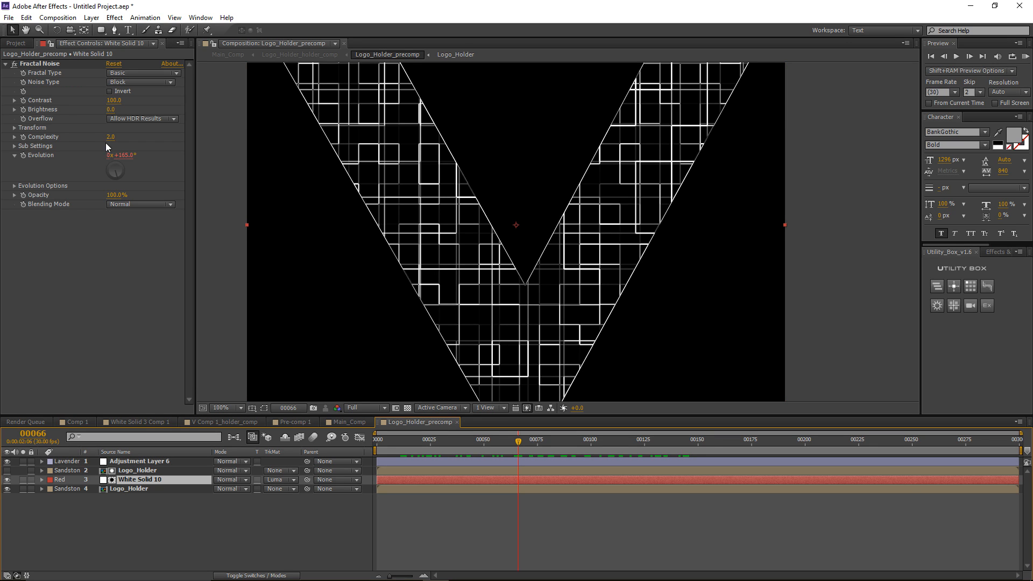
left_click_drag(109, 141, 138, 138)
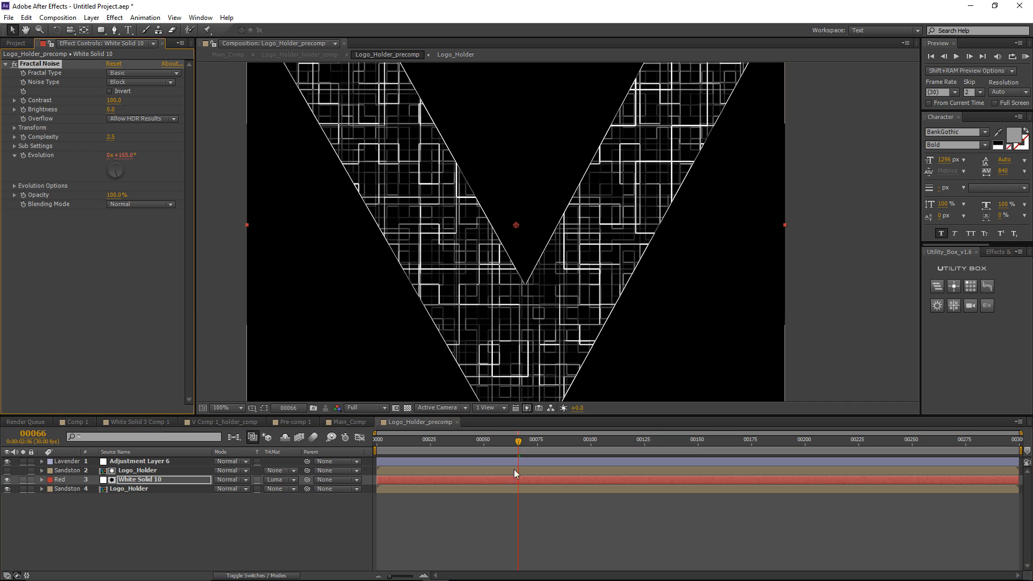
mouse_move(513, 444)
left_mouse_down()
mouse_move(412, 447)
mouse_move(725, 439)
mouse_move(514, 447)
left_mouse_up()
Step: Pre-compose the adjustment layer, the upper Logo_Holder matte and the white solid together as Pre-comp 2
left_click(134, 480)
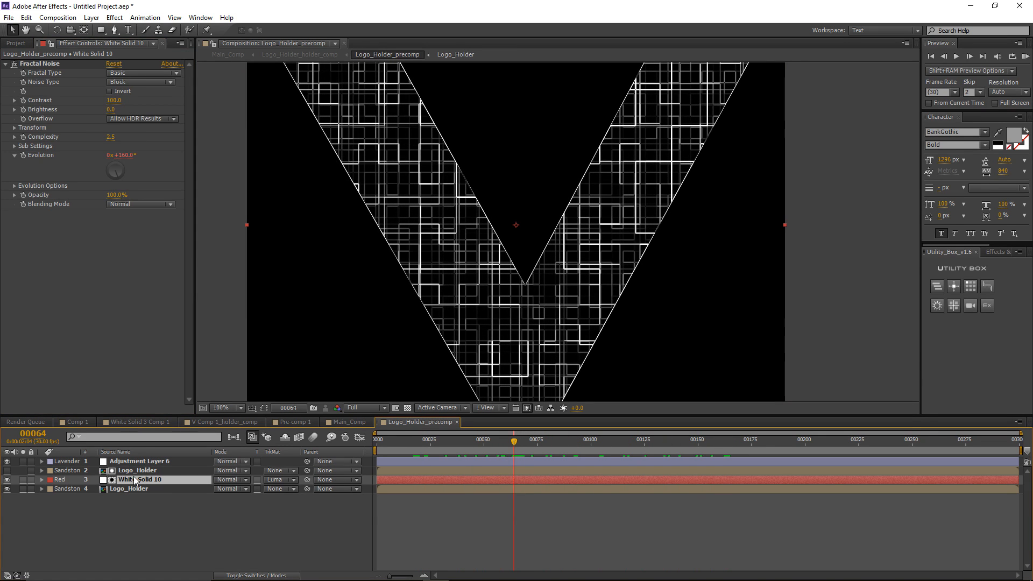
left_click(132, 462, "shift")
key("ctrl+shift+c")
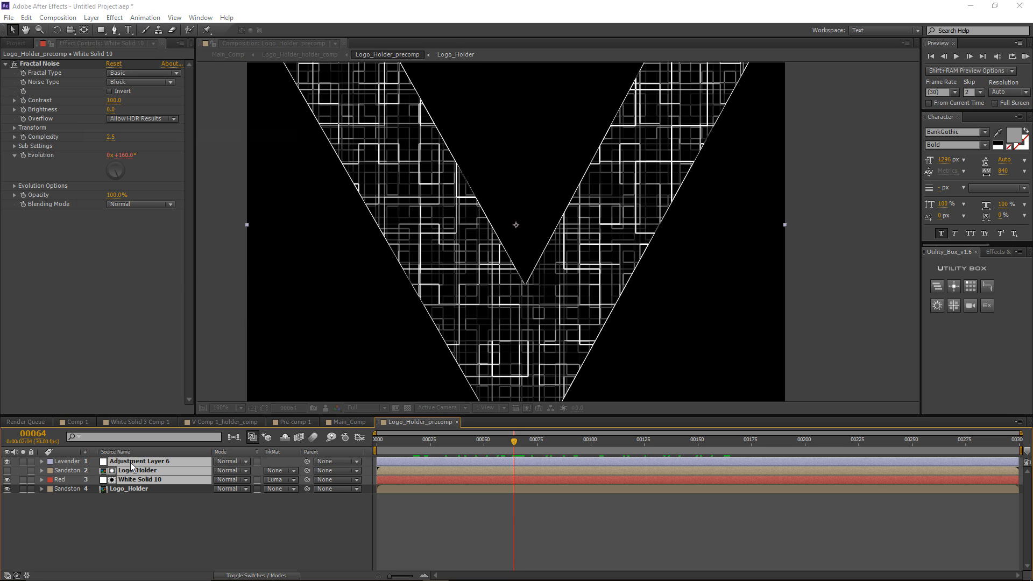
left_click(215, 259)
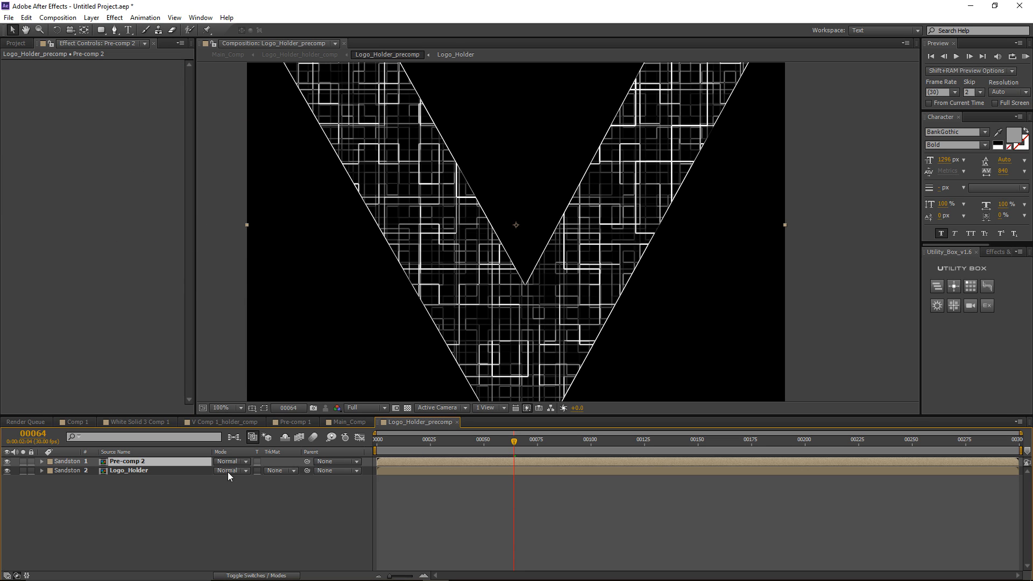
Step: Set the Pre-comp 2 layer's blending mode to Add over the Logo_Holder layer
left_click(222, 462)
left_click(288, 223)
scroll(430, 195, "down", 2)
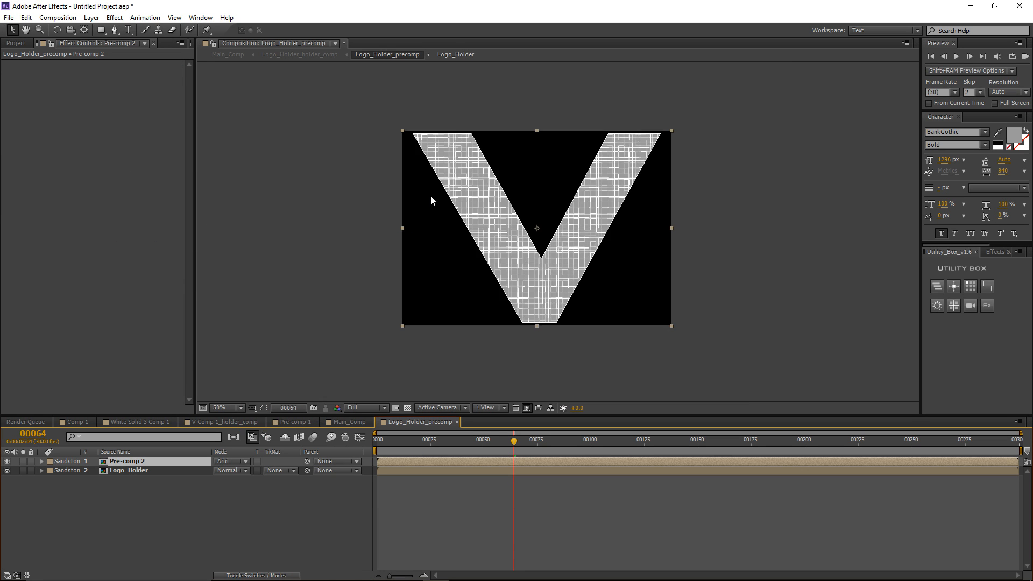
Step: Select the Logo_Holder layer and move the current time to frame 63
left_click(133, 472)
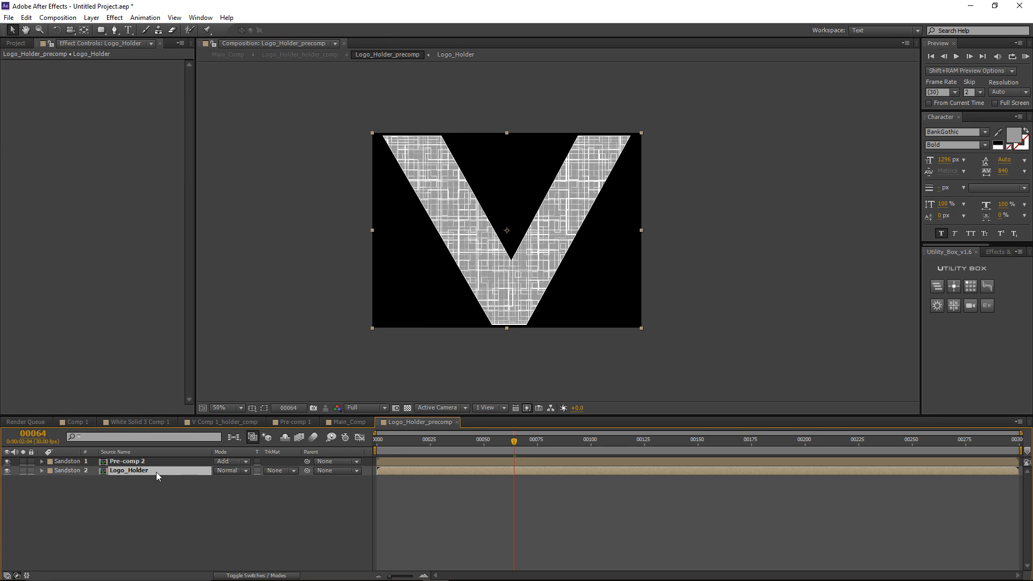
left_click(512, 446)
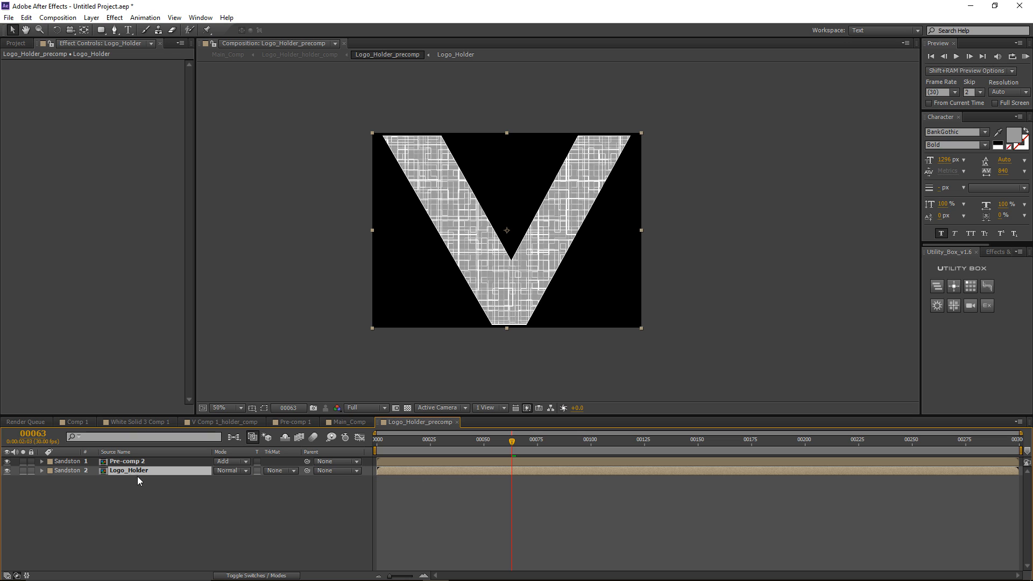
Step: Keyframe the Logo_Holder layer's opacity from 0% at frame 76 to 100% at frame 124
left_click_drag(511, 441, 539, 447)
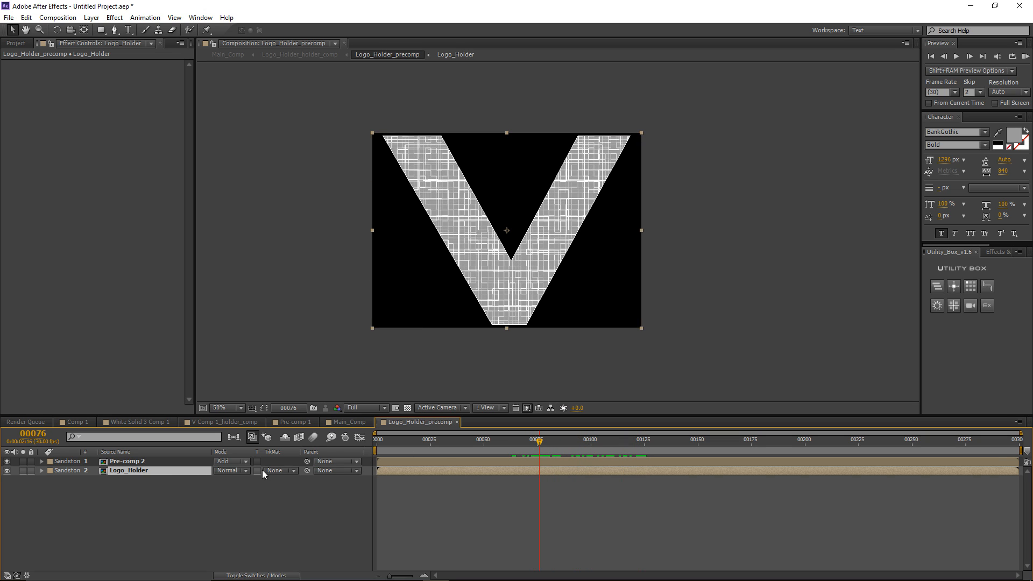
key("t")
left_click(69, 479)
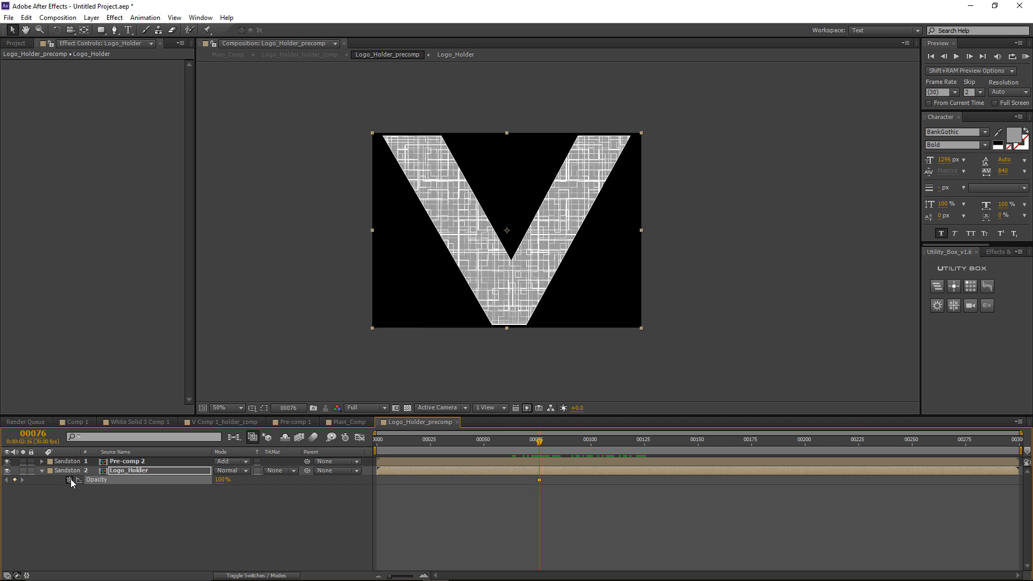
left_click(220, 479)
type("0")
key("Return")
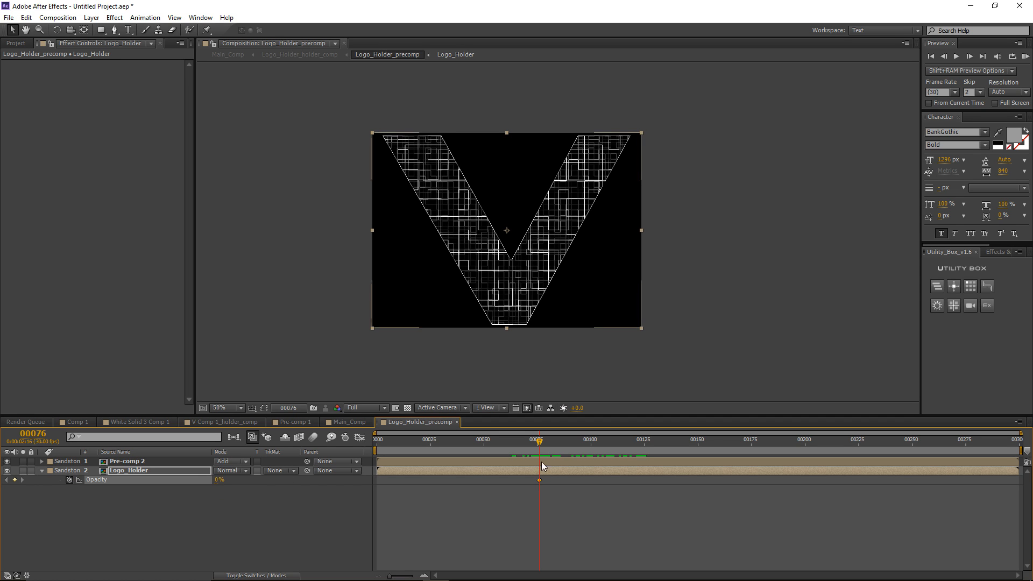
left_click_drag(558, 444, 645, 449)
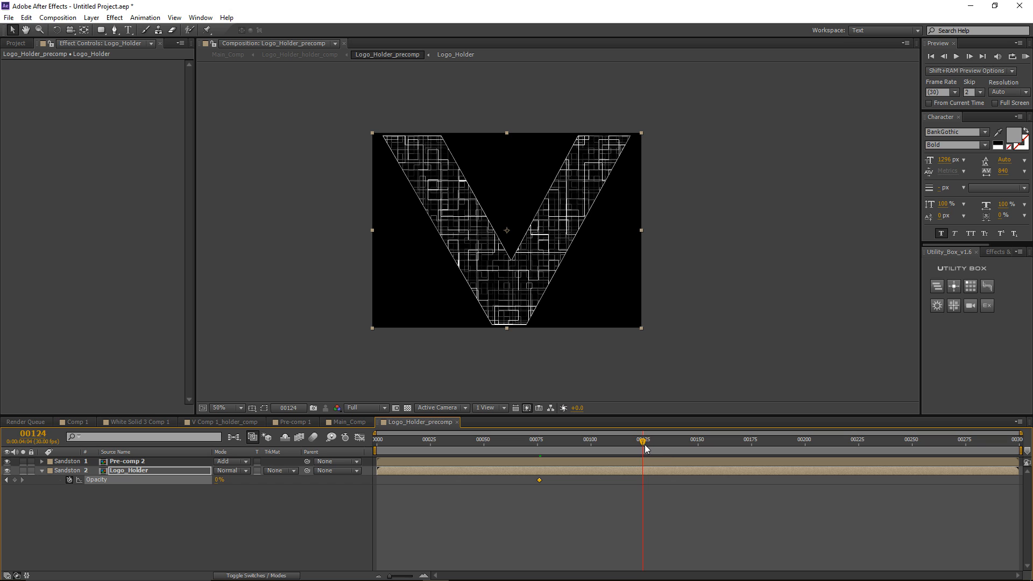
left_click_drag(218, 479, 284, 481)
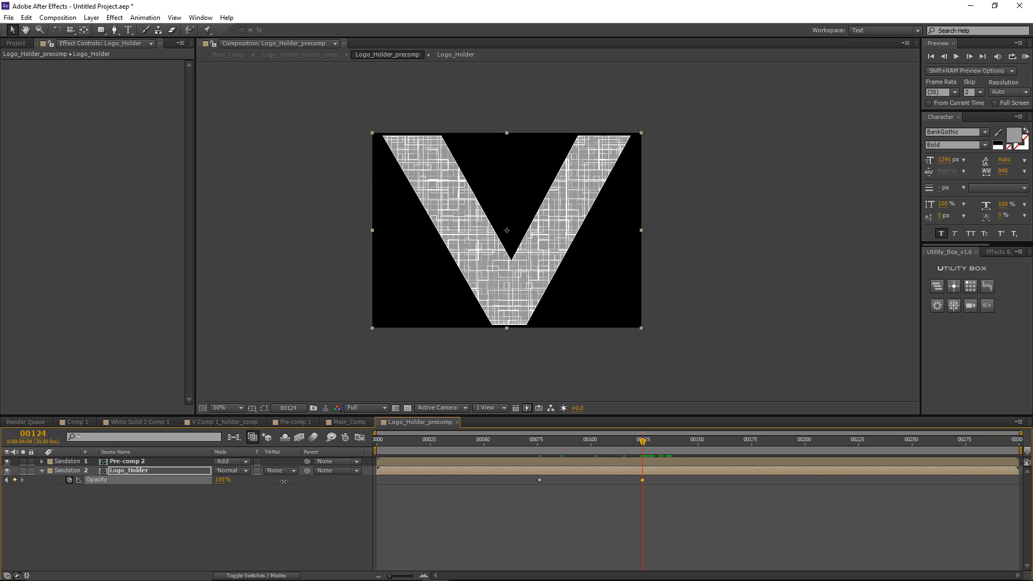
Step: Keyframe the Pre-comp 2 layer's opacity from 100% at frame 98 to 0% at frame 152
left_click_drag(638, 442, 659, 440)
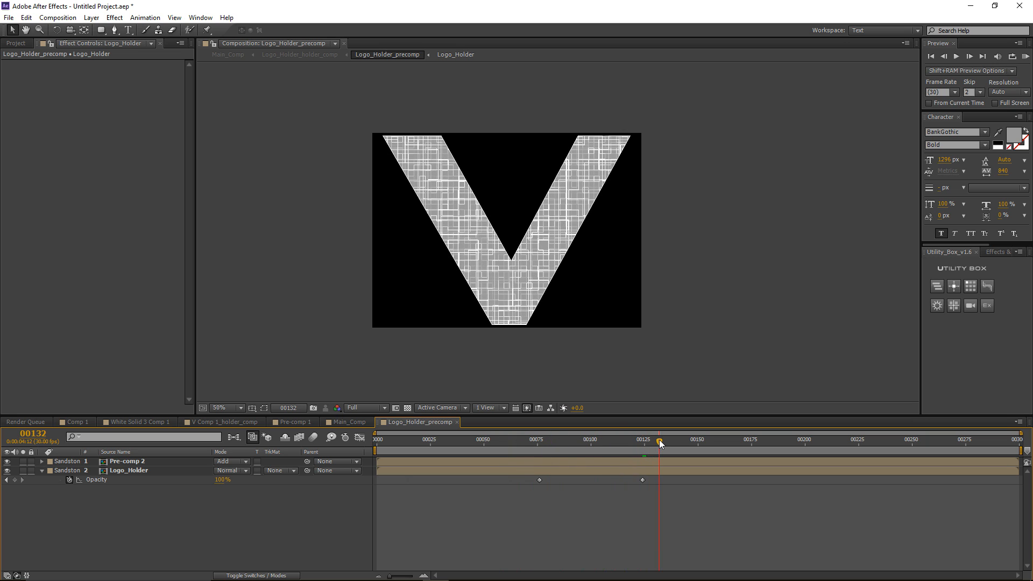
left_click(144, 460)
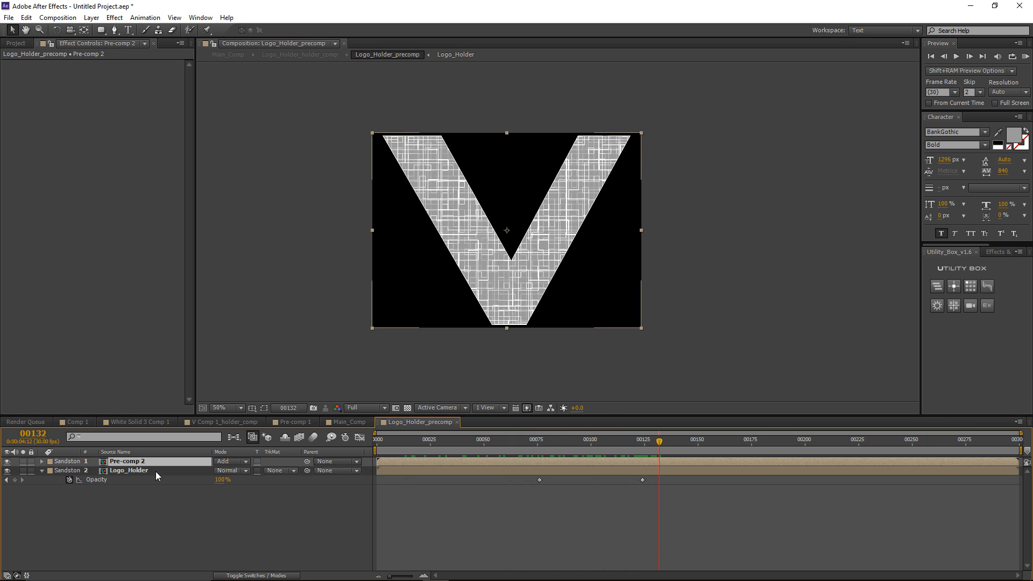
left_click_drag(634, 447, 587, 450)
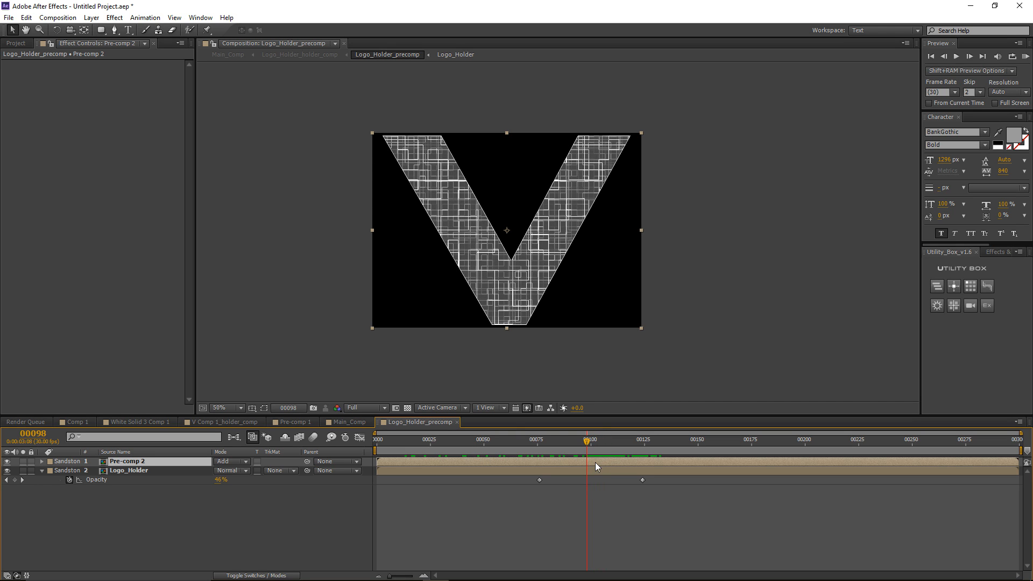
key("t")
left_click(69, 471)
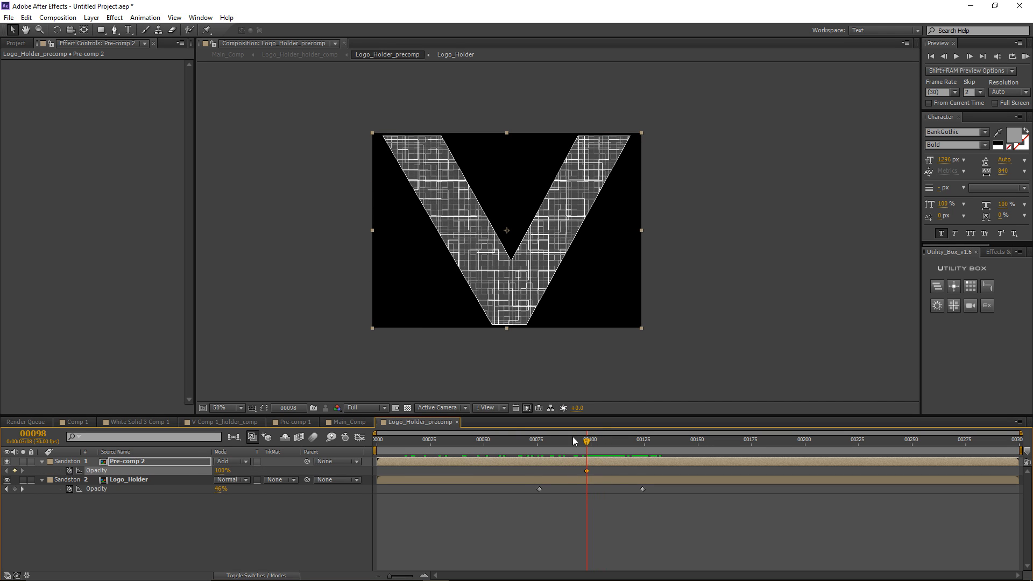
left_click_drag(573, 439, 691, 447)
left_click(222, 470)
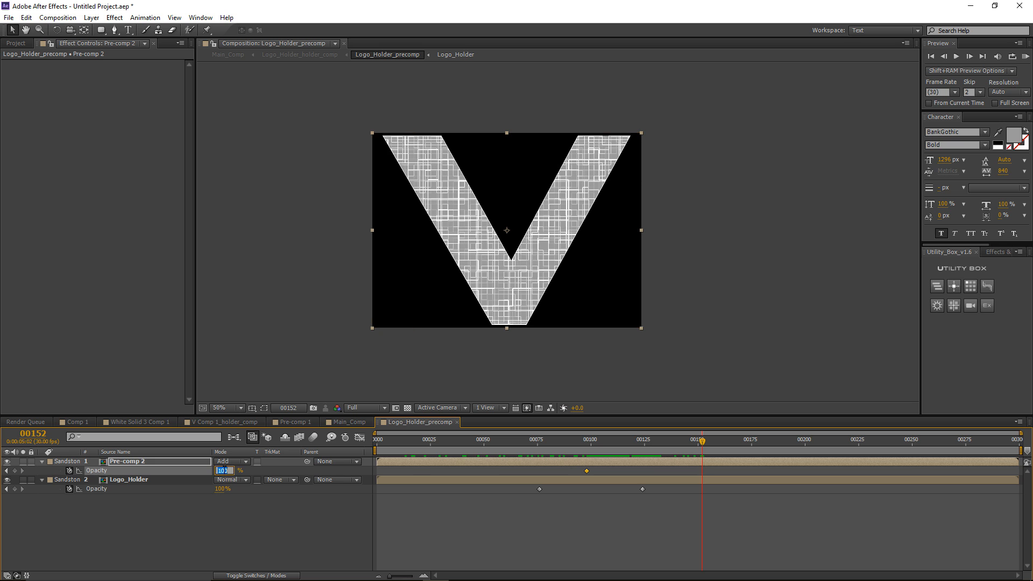
type("0")
key("Return")
left_click(446, 497)
Step: Duplicate the Logo_Holder layer and set the upper copy's opacity keyframe at frame 76 to 25%
left_click_drag(698, 443, 490, 443)
scroll(437, 311, "up", 1)
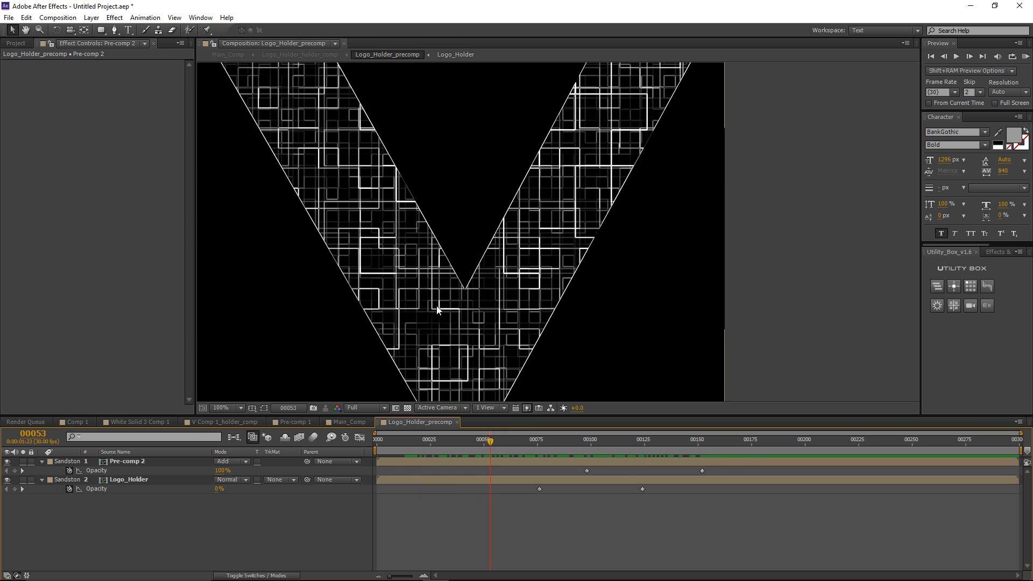
left_click(129, 479)
key("ctrl+d")
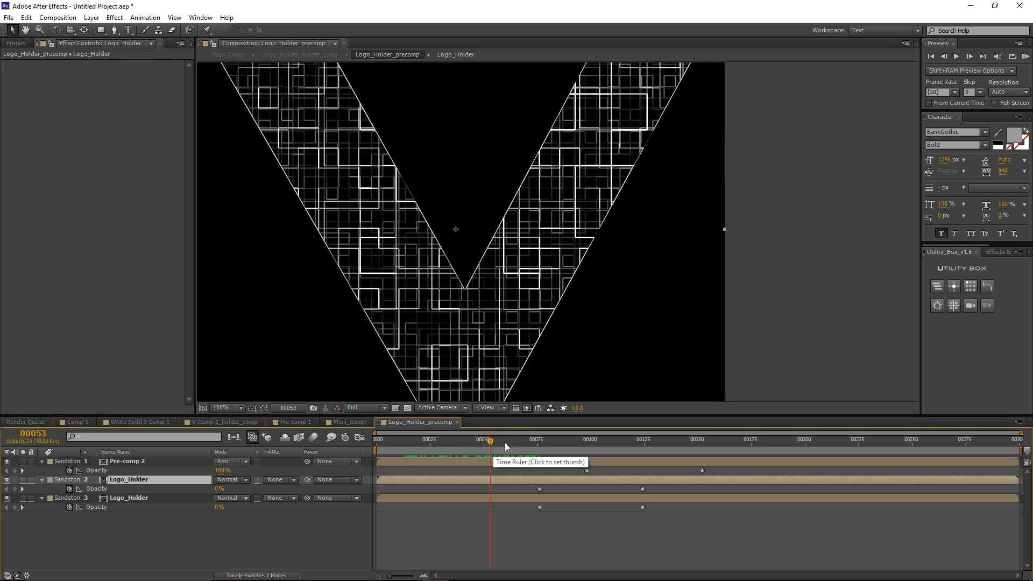
left_click_drag(495, 441, 541, 442)
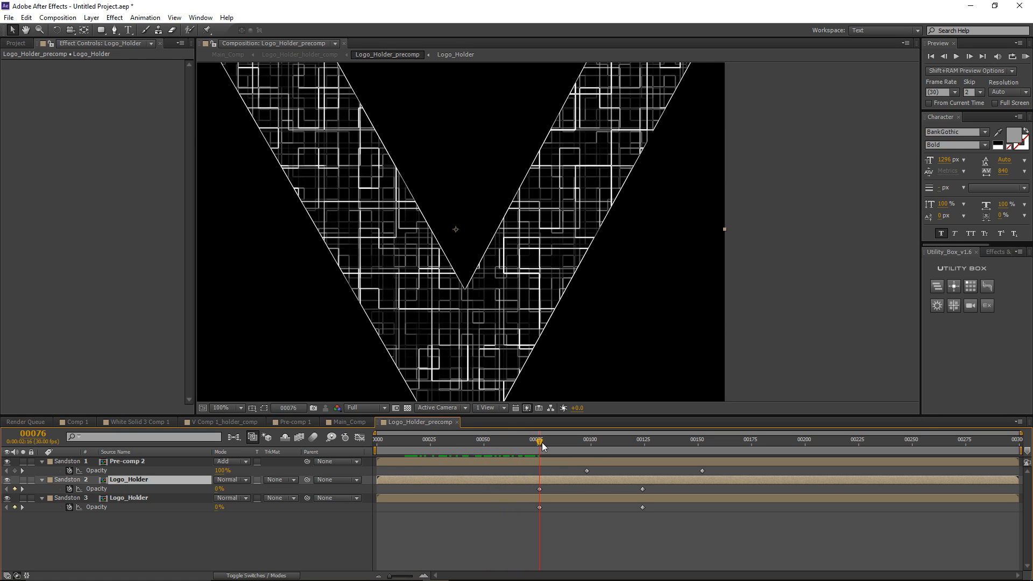
left_click(219, 489)
type("25")
key("Return")
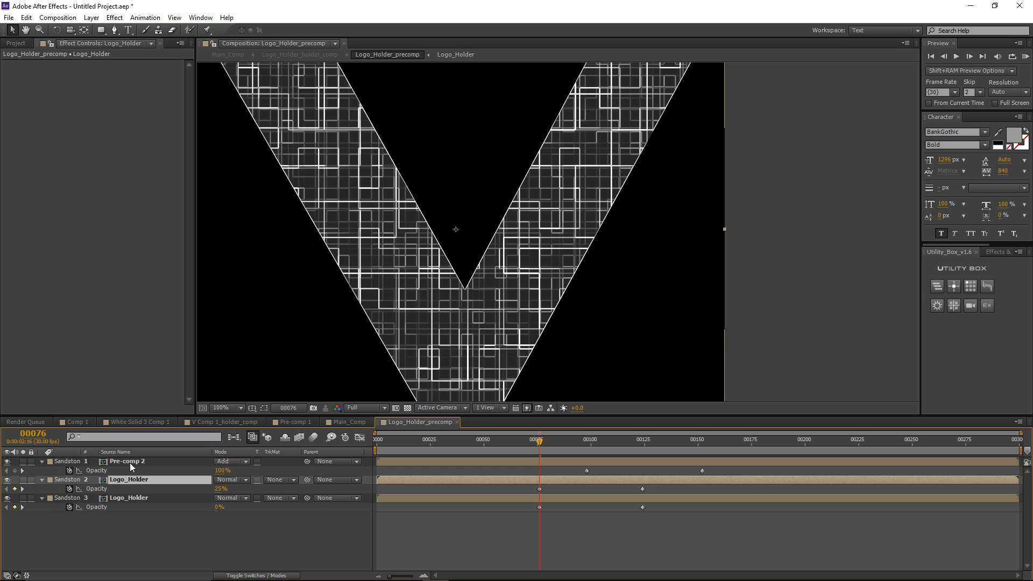
Step: Copy the Fractal Noise effect from White Solid 10 in Pre-comp 2 onto the upper Logo_Holder layer in Logo_Holder_precomp
double_click(130, 463)
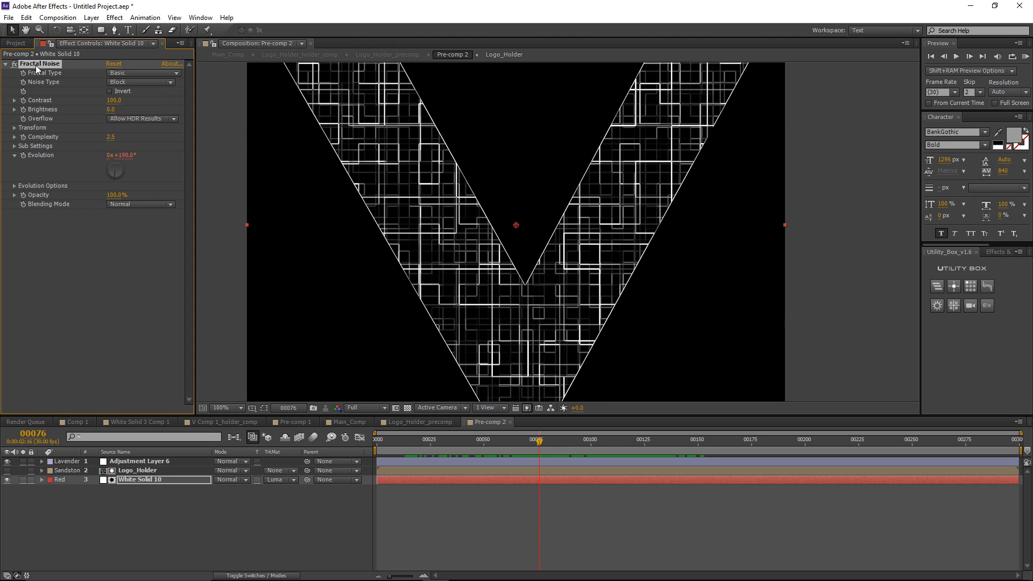
left_click(419, 422)
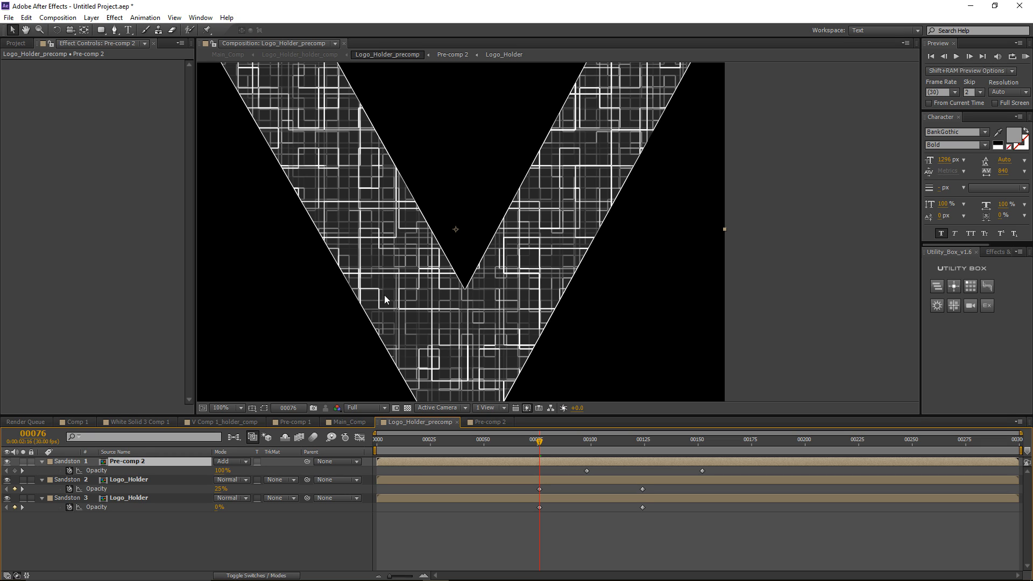
left_click(143, 478)
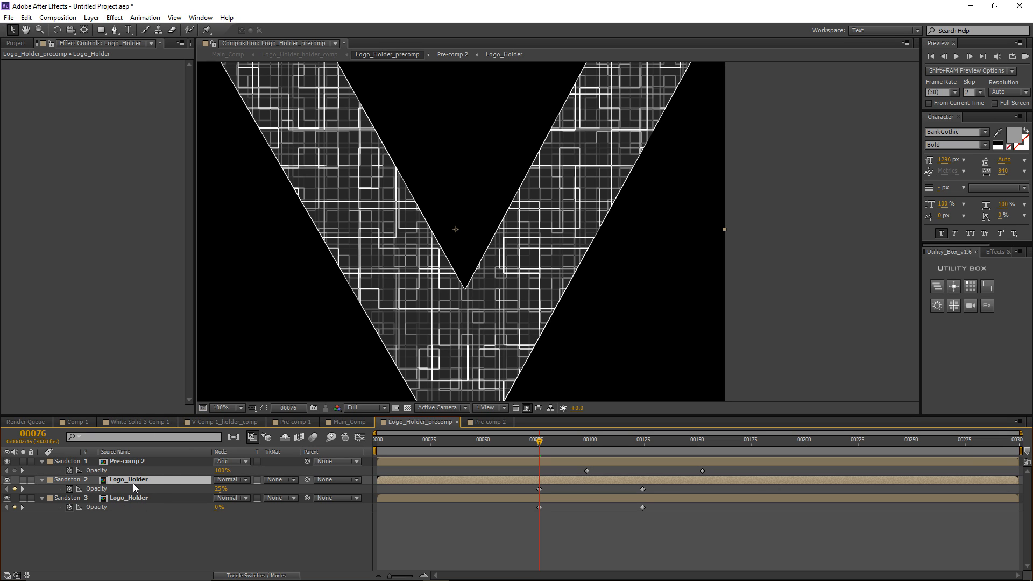
key("ctrl+v")
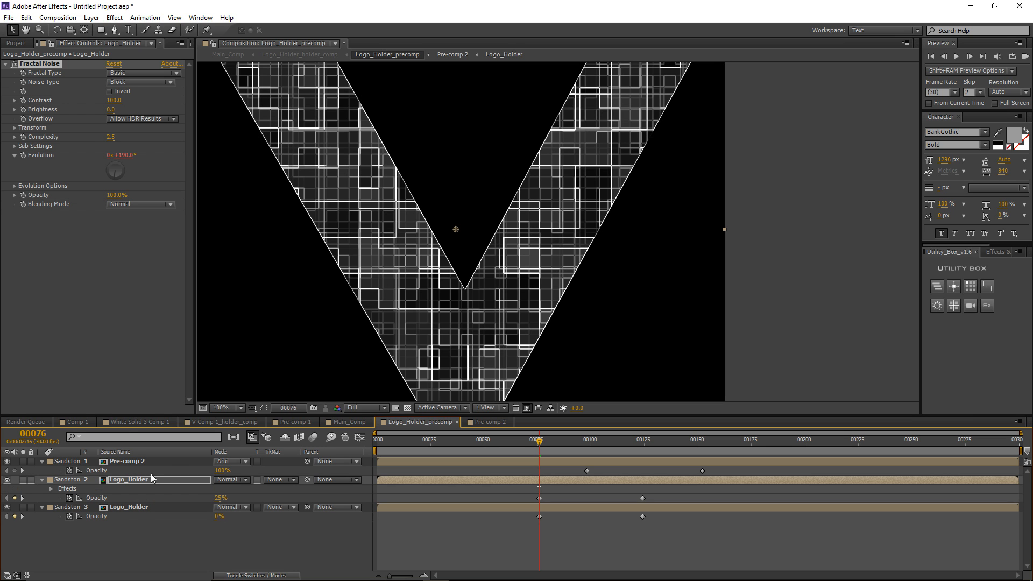
Step: Check the noise layer in isolation and keyframe its opacity to 0% at frame 159
left_click(23, 480)
scroll(328, 213, "down", 2)
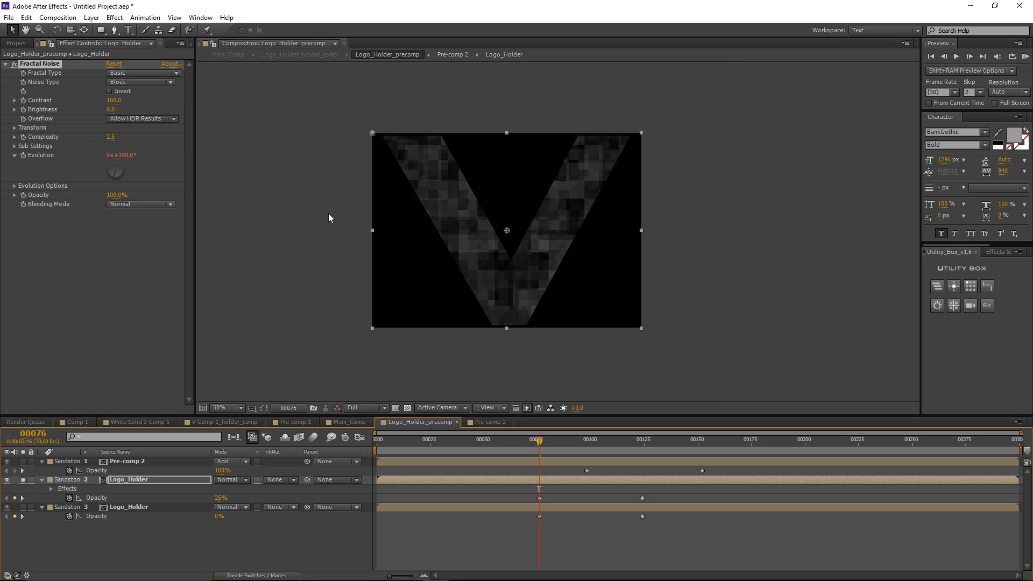
left_click_drag(540, 443, 717, 449)
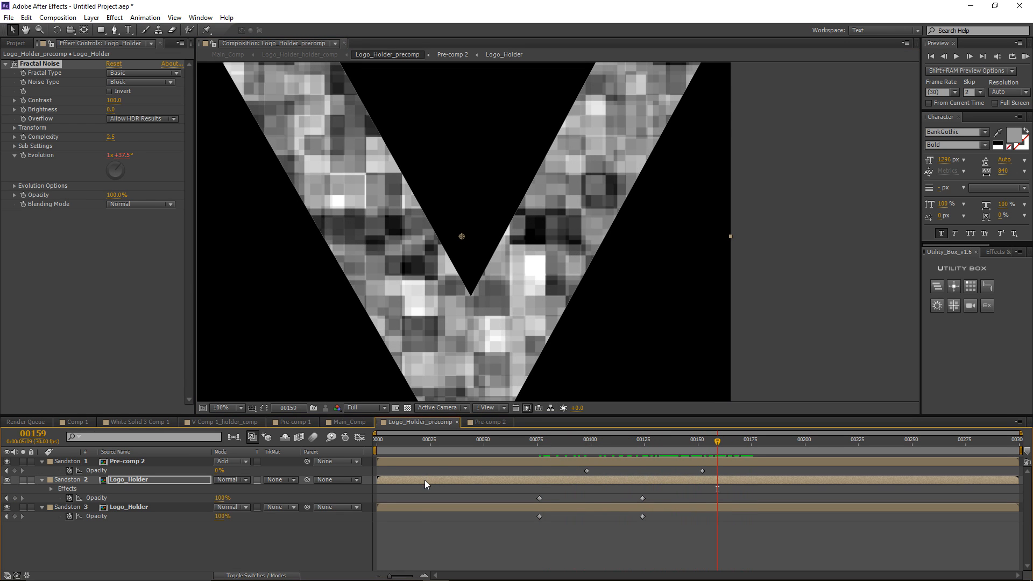
left_click(222, 497)
type("45")
key("Return")
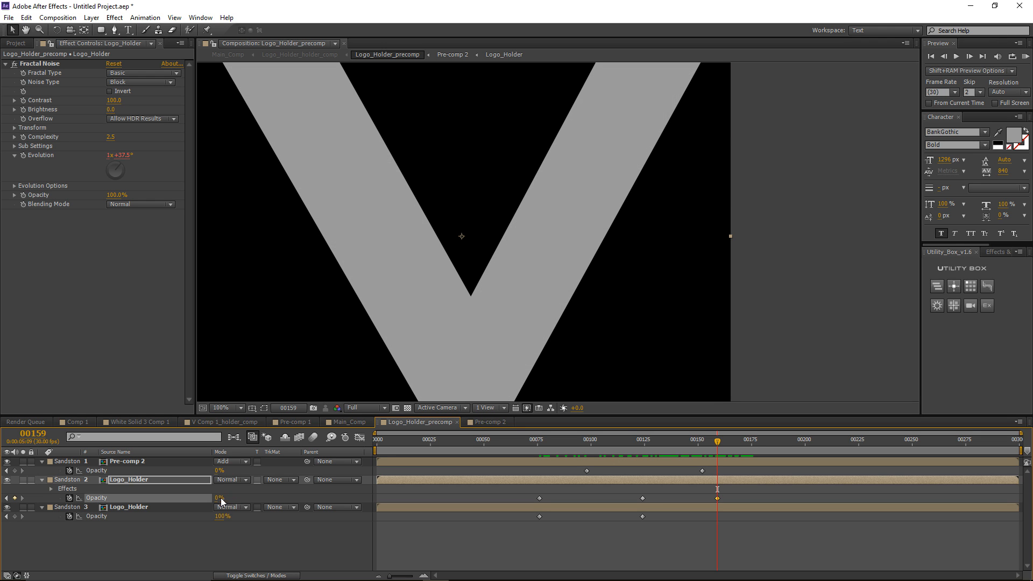
left_click_drag(695, 447, 556, 462)
key("space")
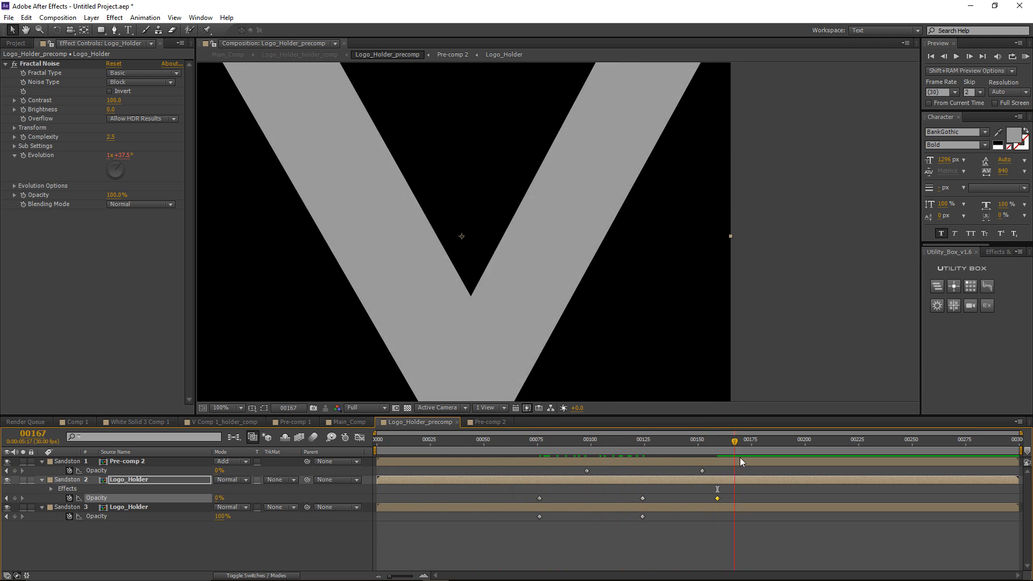
Step: Add a white 1000 × 725 px solid directly below Pre-comp 2 in Logo_Holder_precomp, with Pre-comp 2 as its luma matte
left_click(339, 423)
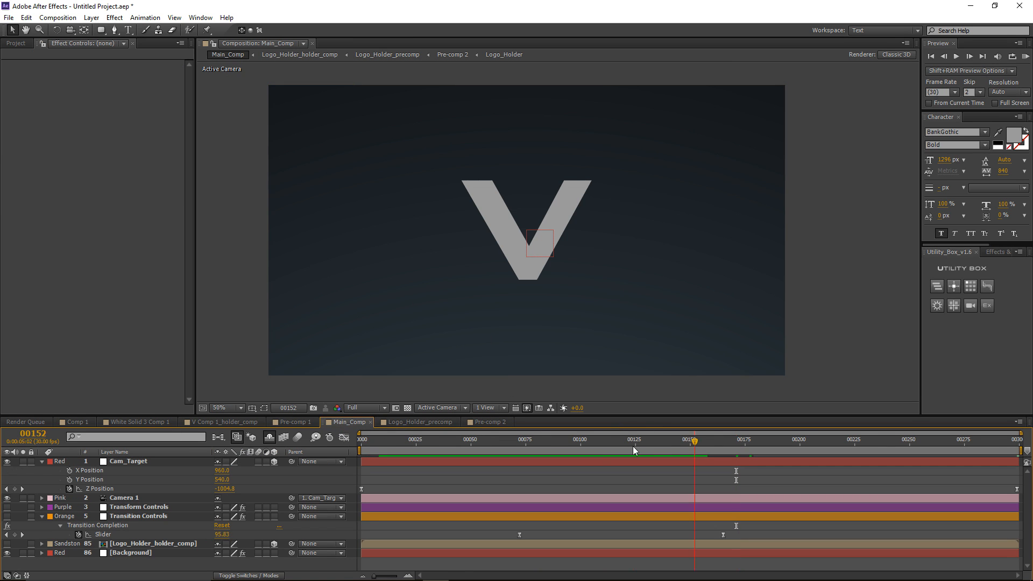
left_click_drag(633, 449, 510, 466)
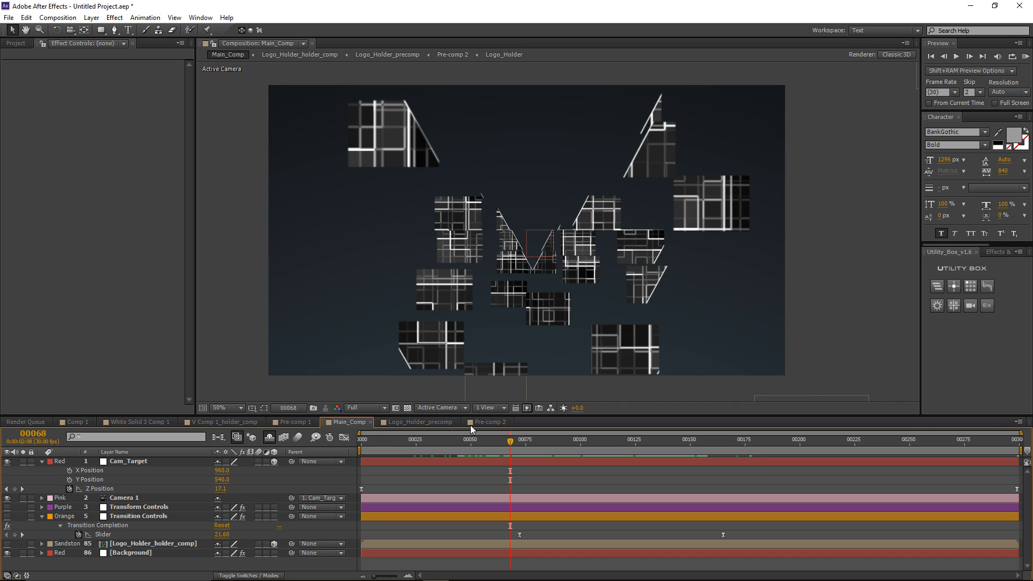
left_click(408, 423)
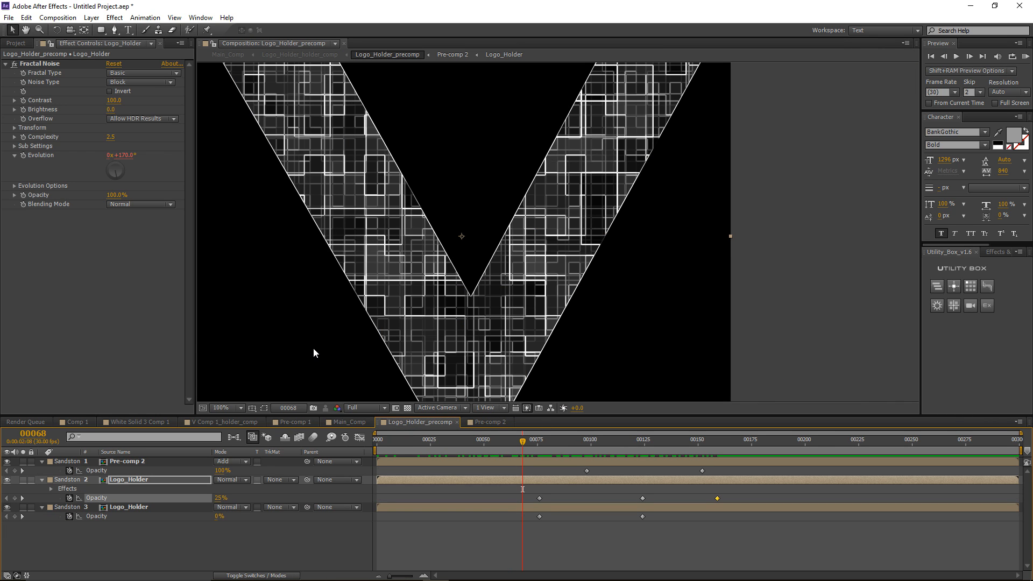
key("ctrl+y")
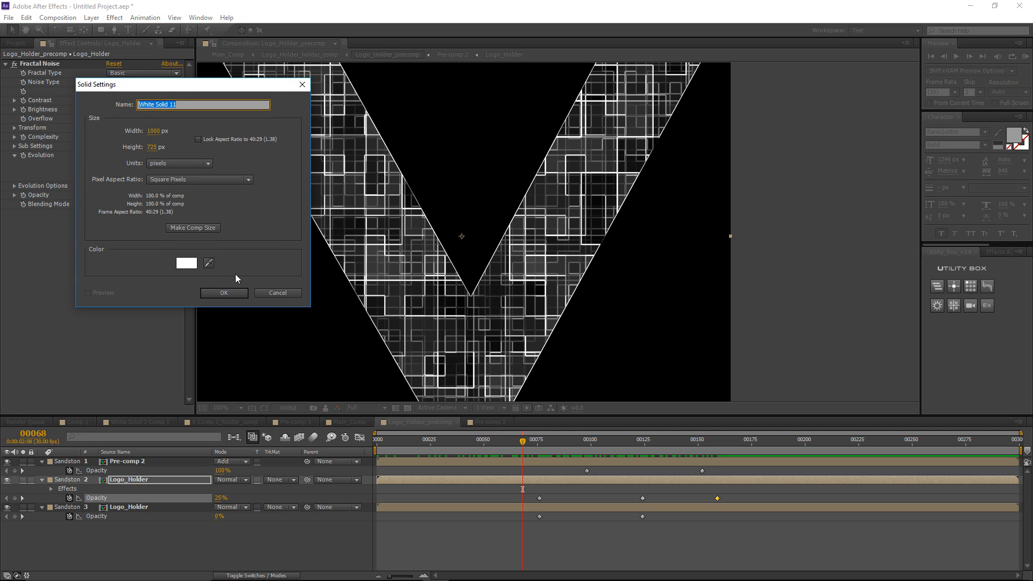
left_click(224, 292)
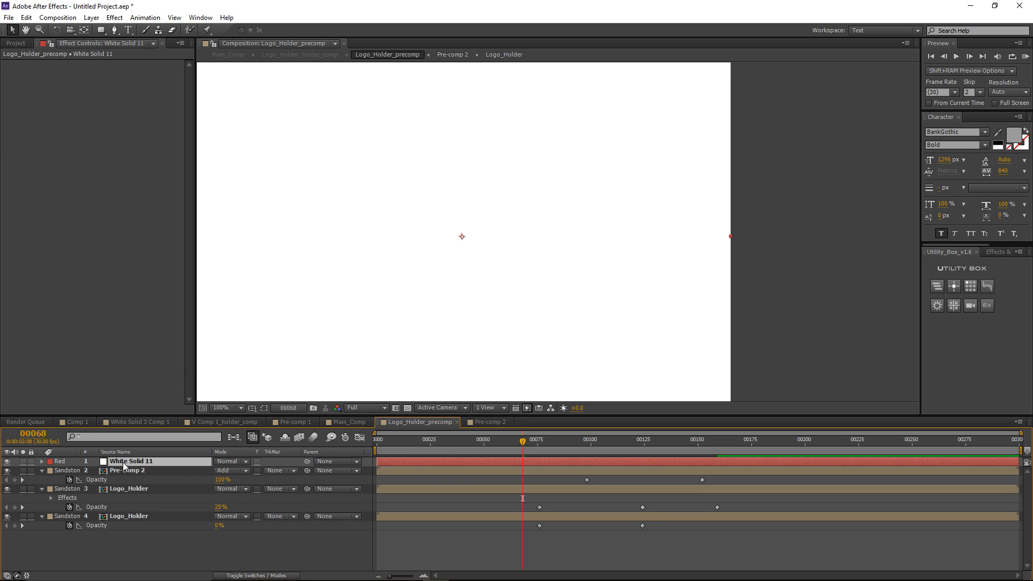
left_click_drag(122, 462, 129, 480)
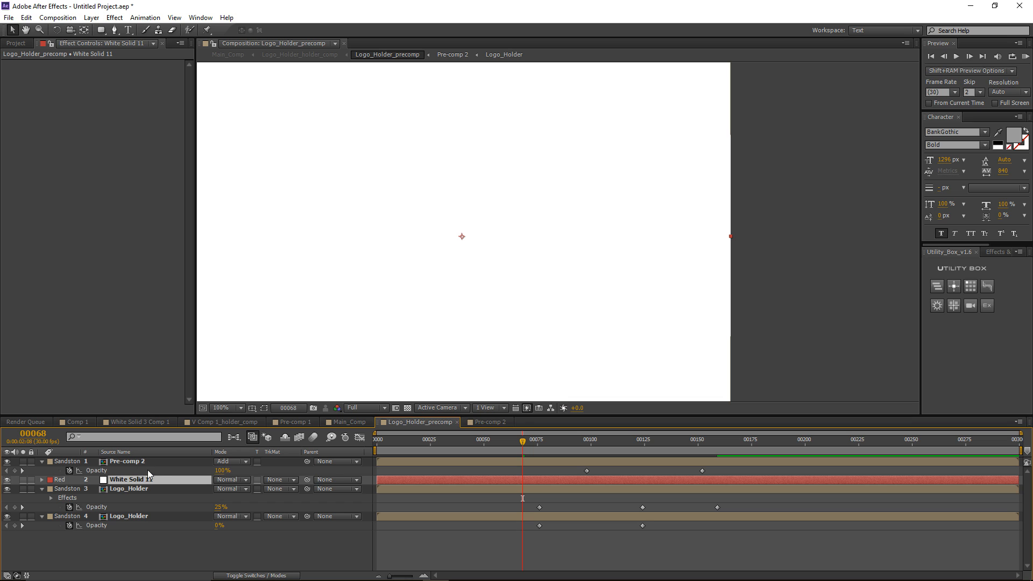
left_click(273, 479)
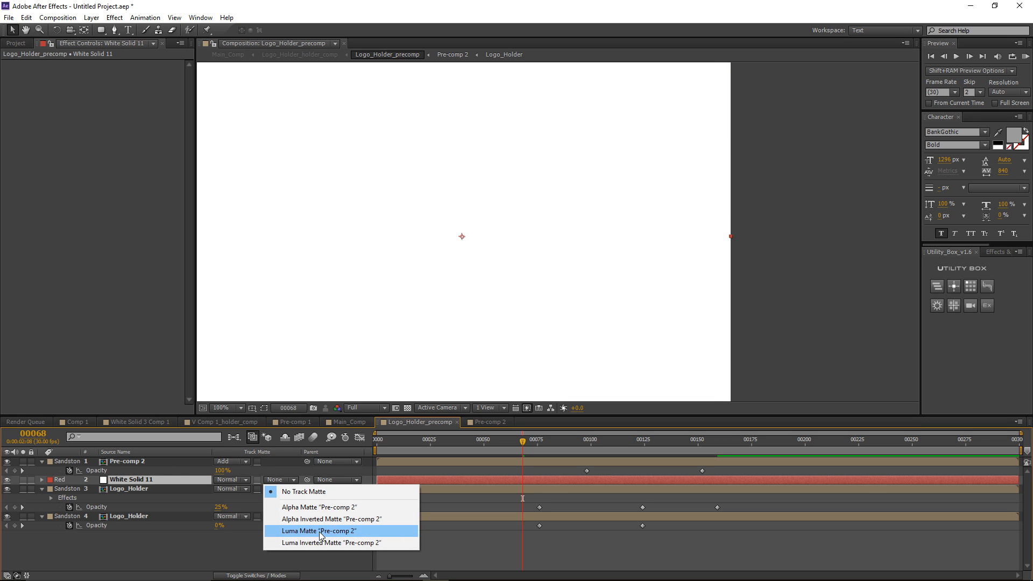
left_click(321, 531)
Step: Examine the matted white solid in isolation and the whole logo against the transparency grid
left_click(21, 480)
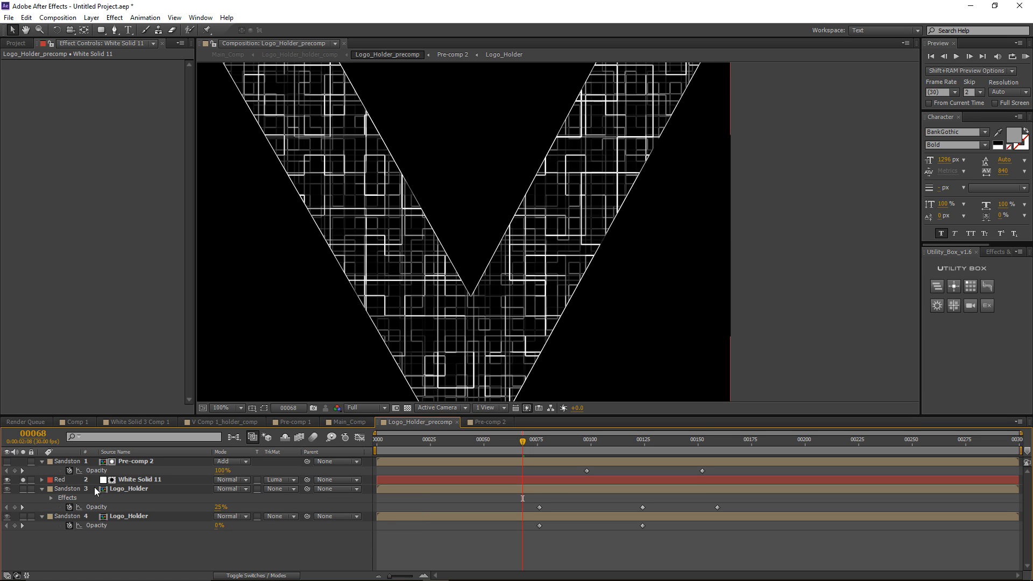
left_click(128, 480)
key("comma")
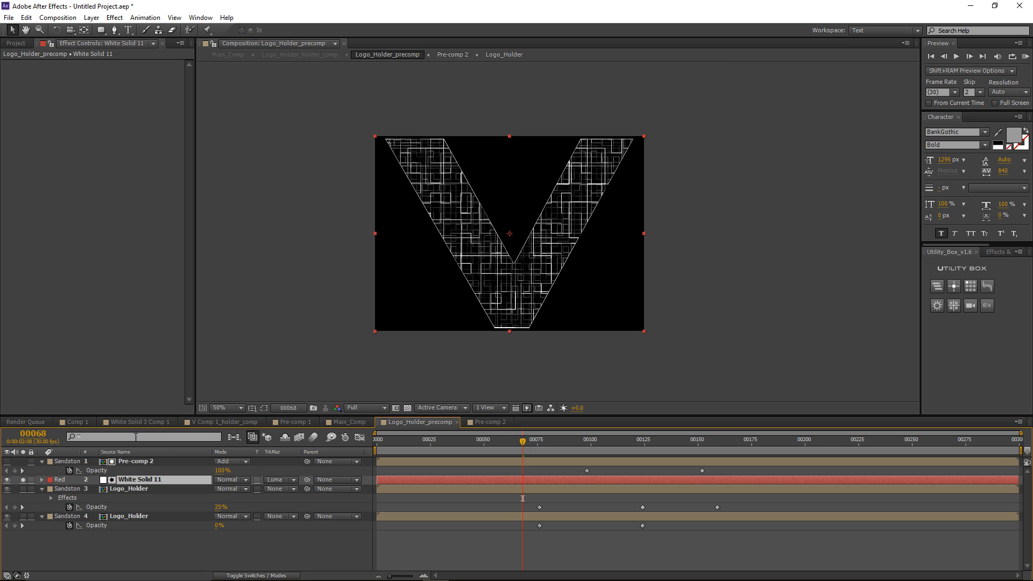
left_click(408, 408)
key("period")
left_click(23, 479)
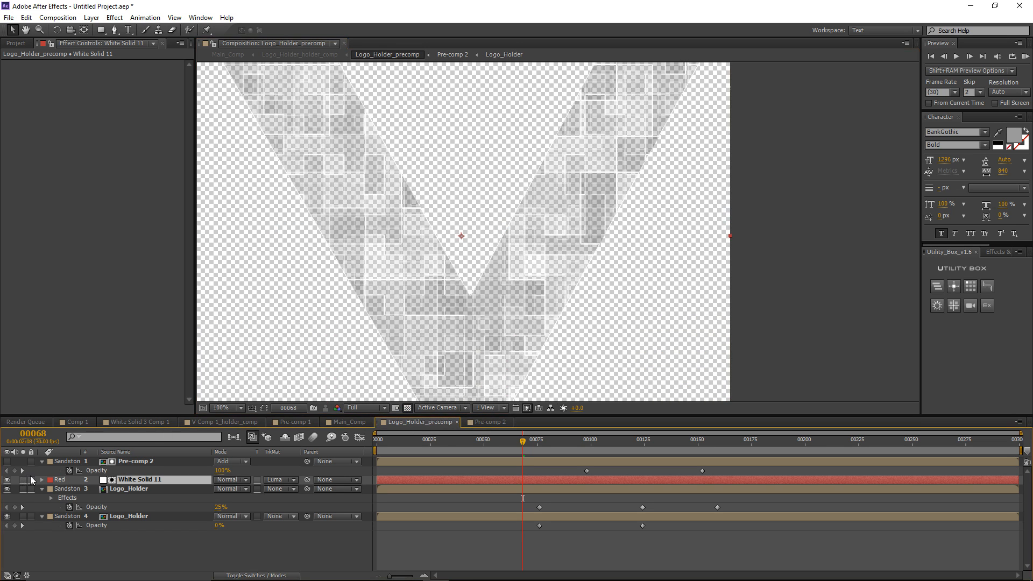
key("comma")
left_click_drag(505, 441, 468, 440)
left_click(408, 408)
Step: Create a white 1920 × 1080 px solid named Particles in Main_Comp
left_click(342, 423)
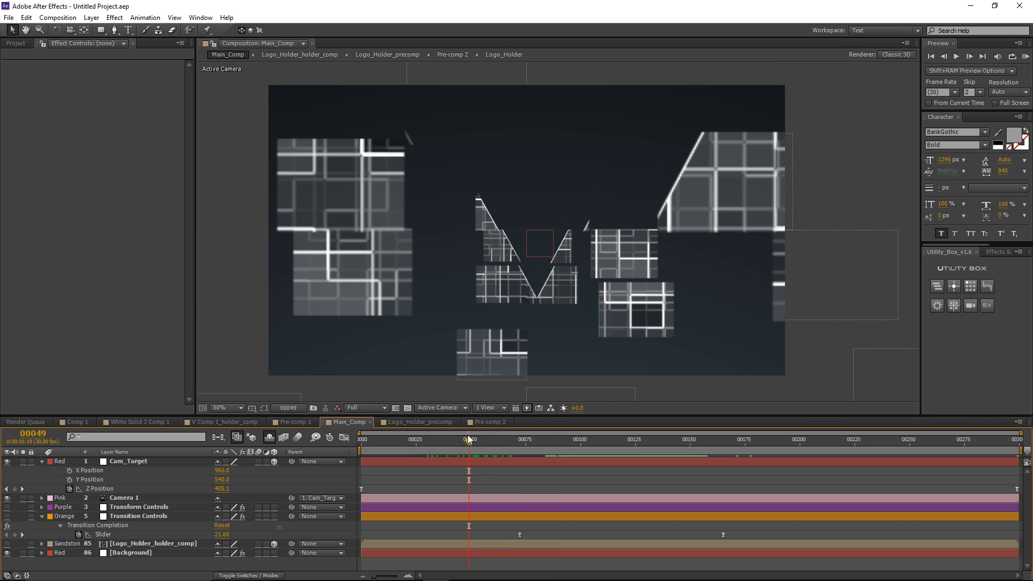
key("ctrl+y")
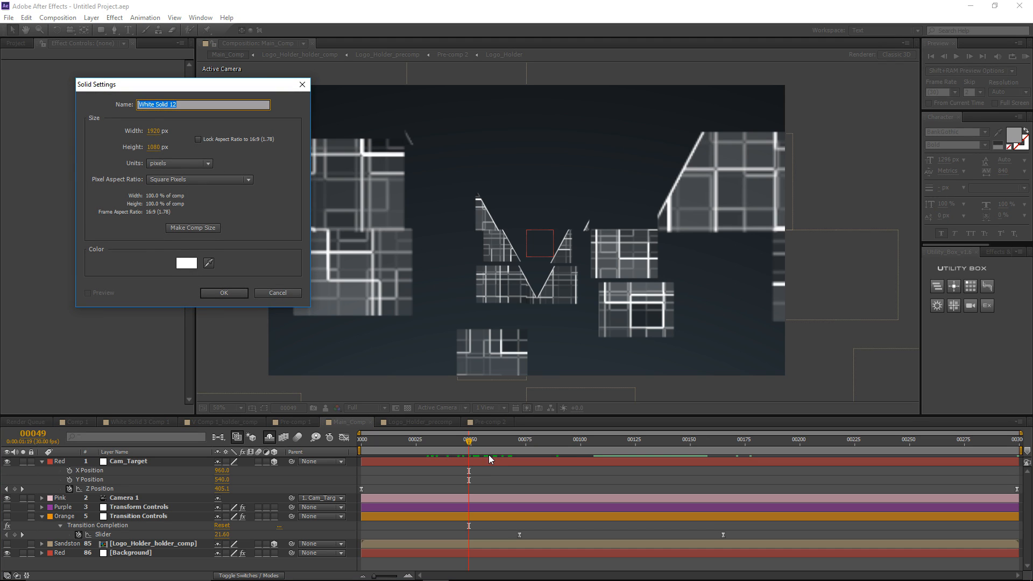
type("Particles")
key("Return")
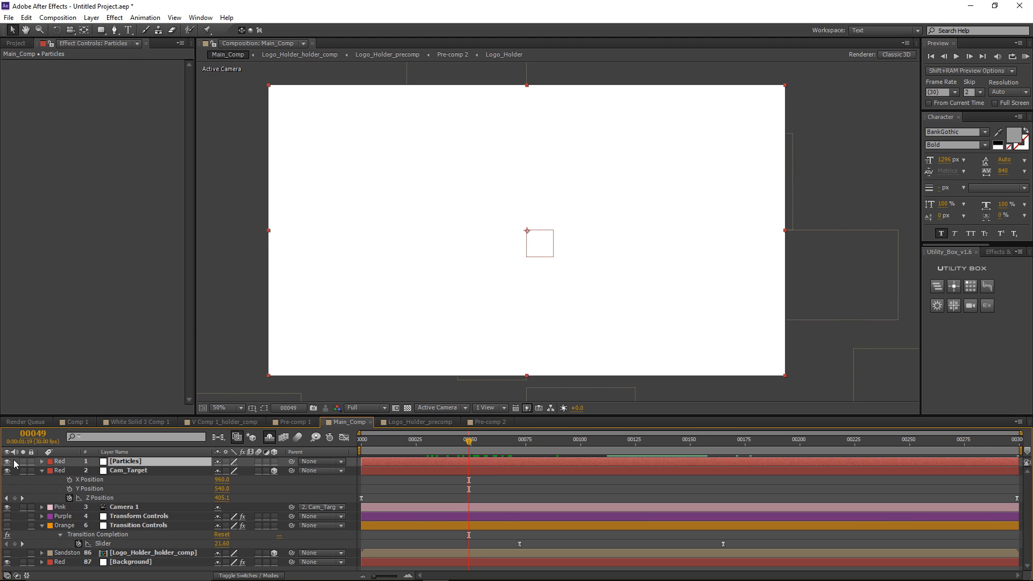
Step: Solo the Particles layer and apply CC Particle World to it
left_click(23, 461)
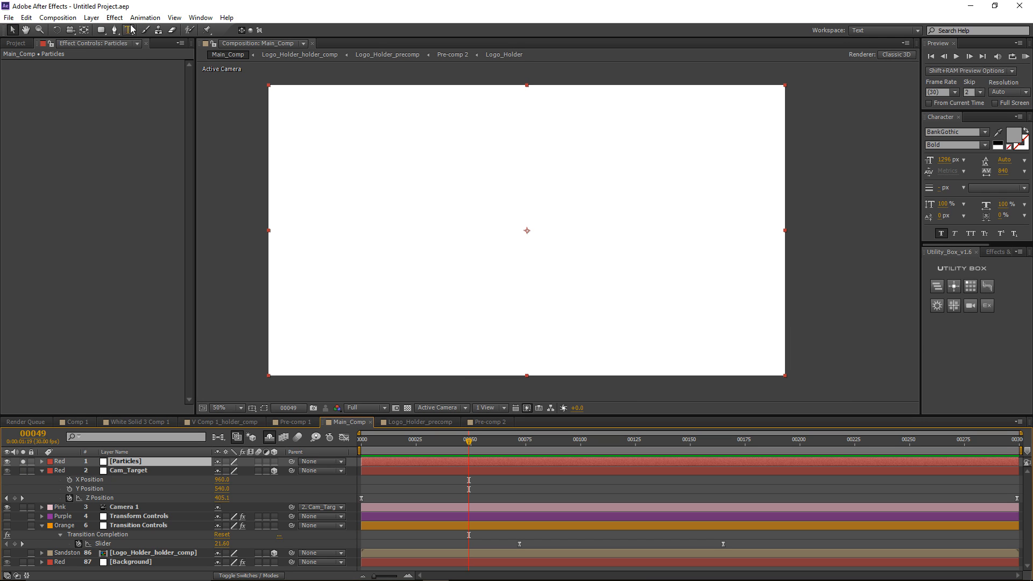
left_click(114, 17)
mouse_move(151, 274)
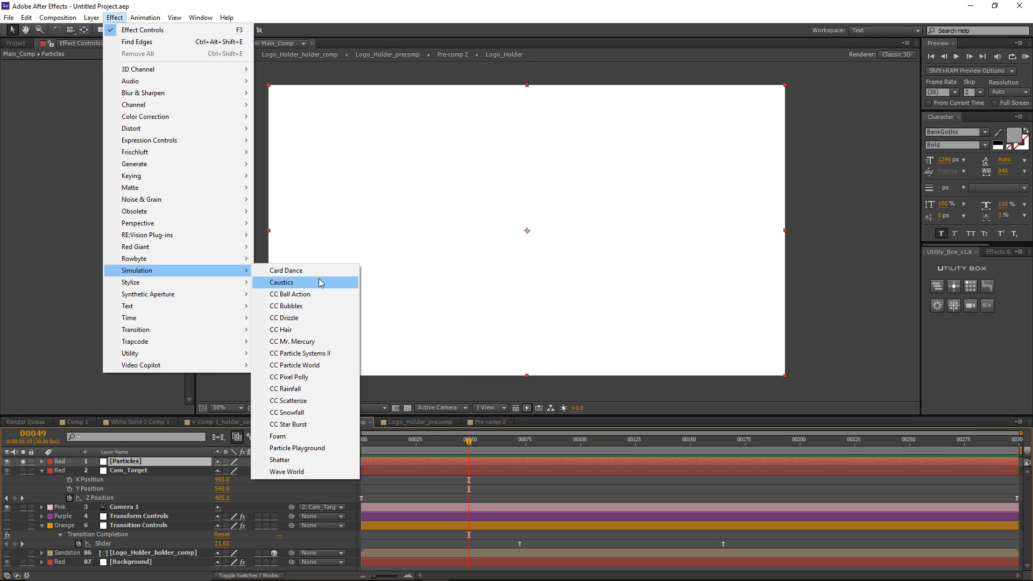
left_click(294, 365)
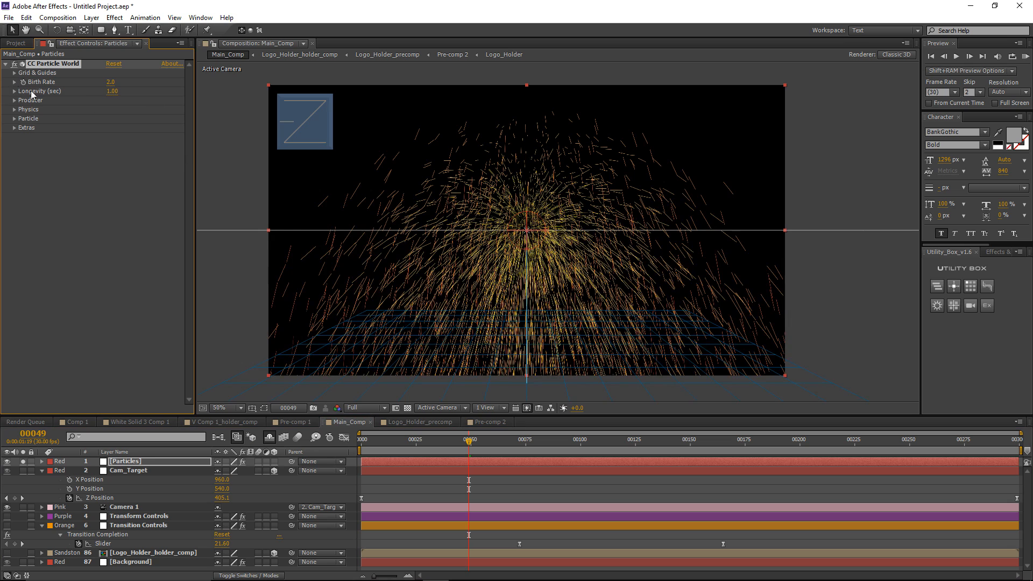
Step: Keyframe the particle Birth Rate at 25 on frame 0
key("Home")
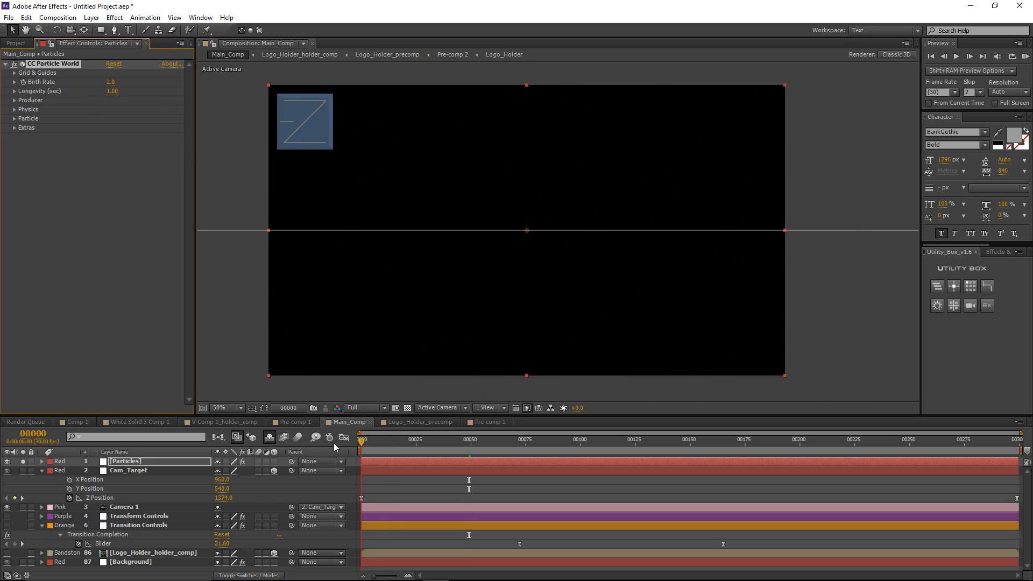
left_click(23, 82)
left_click(111, 82)
type("25")
key("Return")
Step: Keyframe the particle Birth Rate at 0 on frame 1 of the Particles layer
left_click(379, 464)
key("u")
left_click_drag(374, 575, 392, 576)
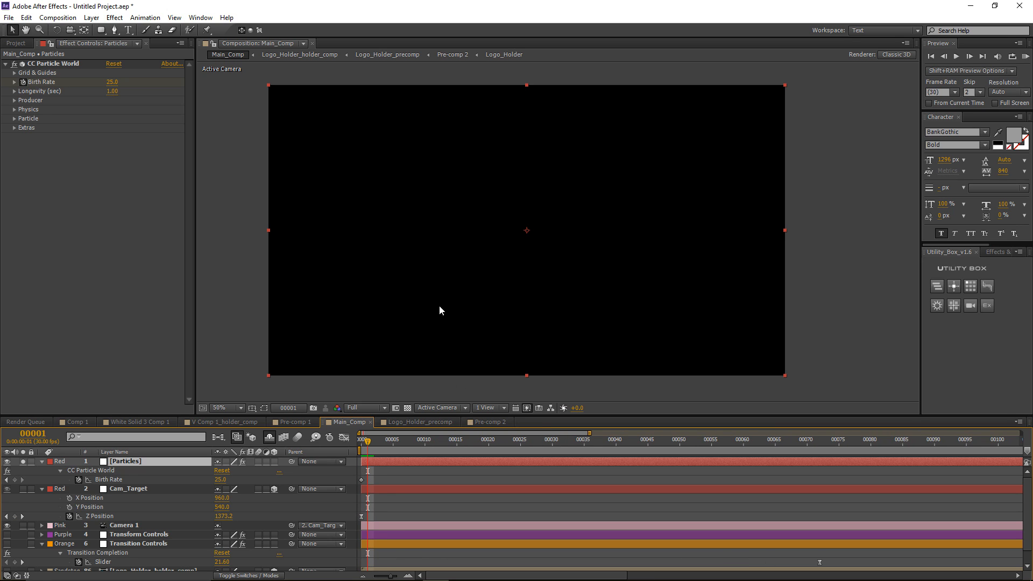
left_click(112, 82)
type("0")
key("Return")
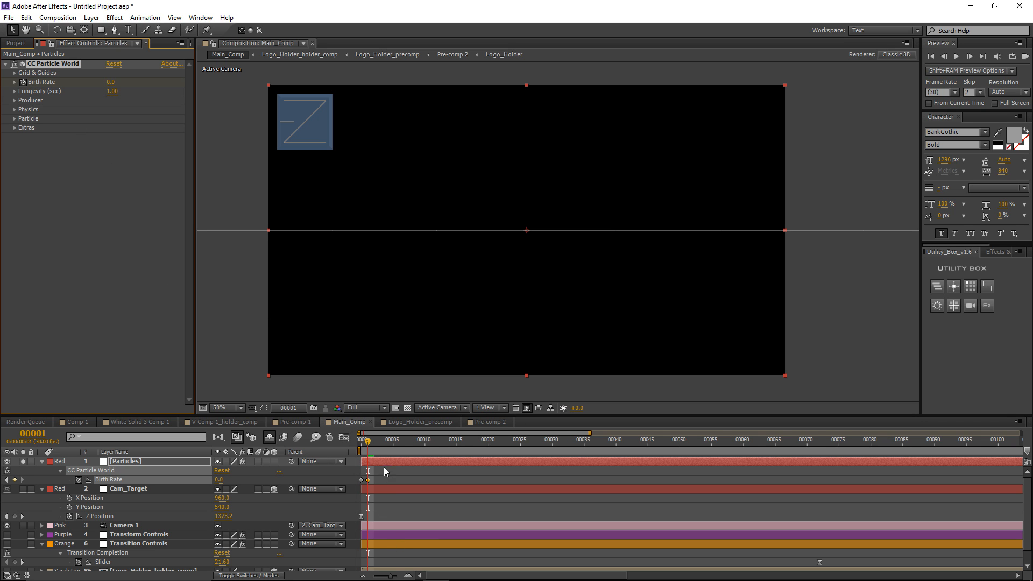
Step: Set the particles' Longevity to 10 seconds and view the result at frame 125
left_click_drag(367, 441, 686, 443)
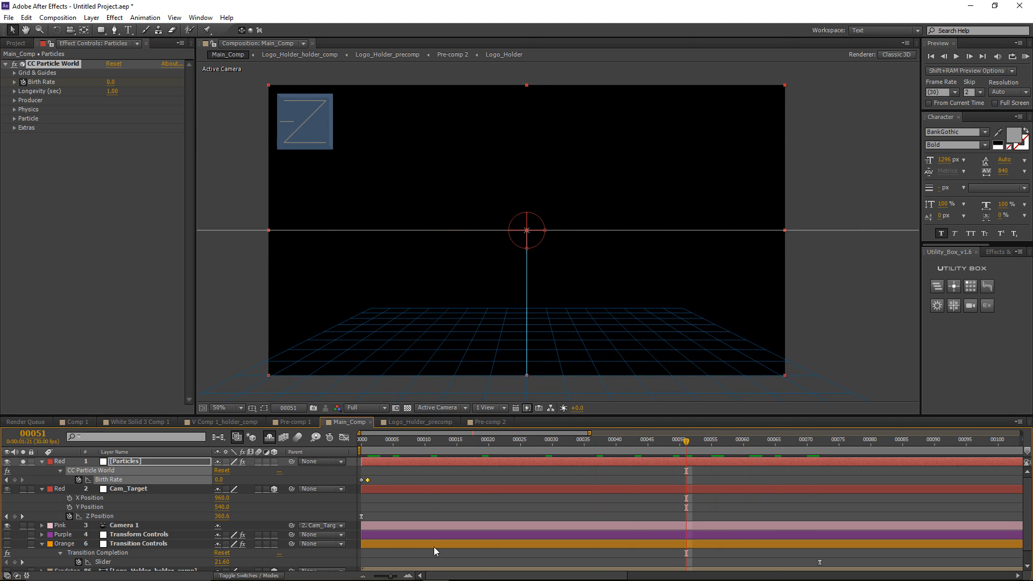
left_click_drag(387, 576, 373, 575)
left_click_drag(473, 443, 636, 450)
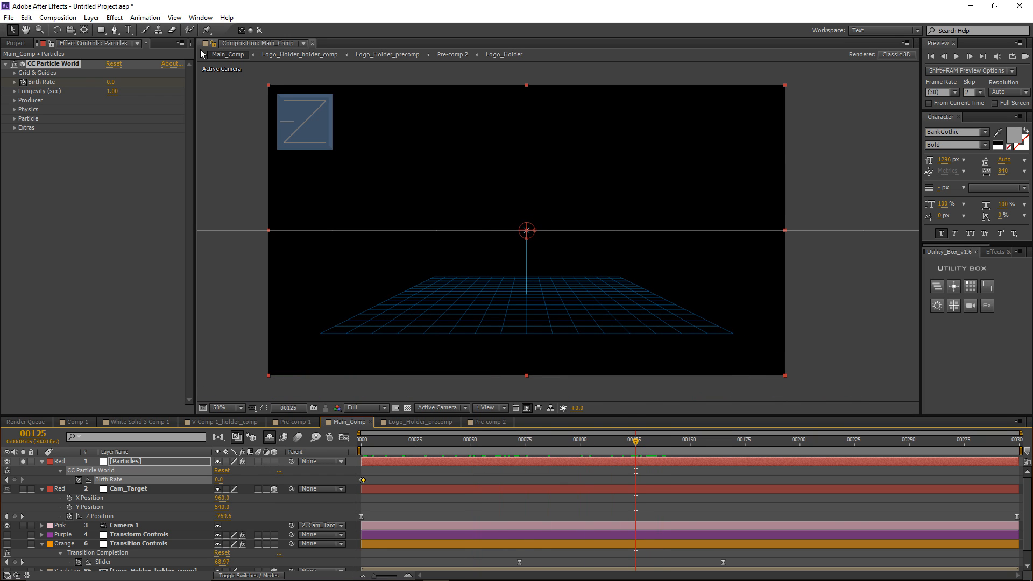
left_click(112, 91)
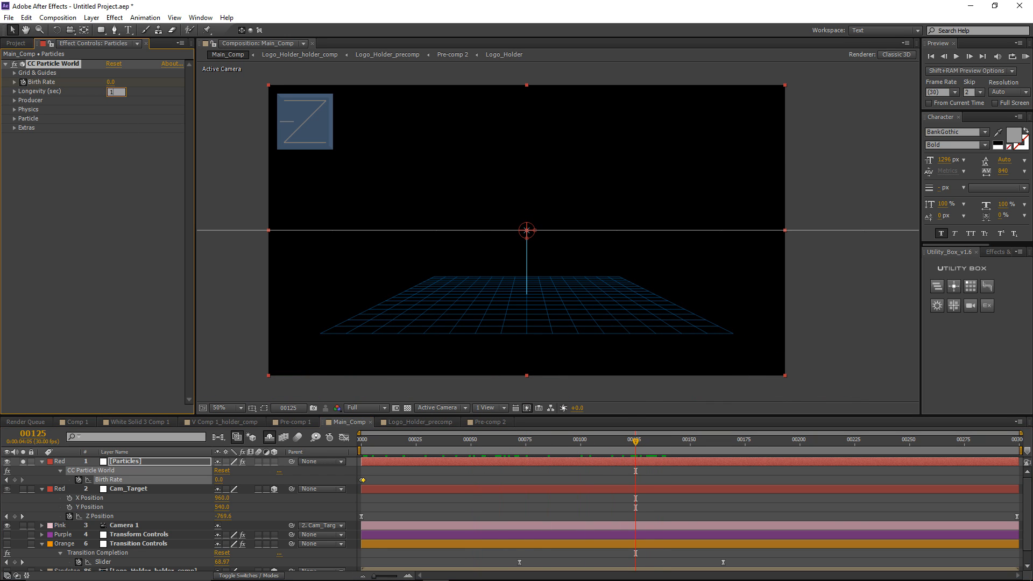
left_click(132, 121)
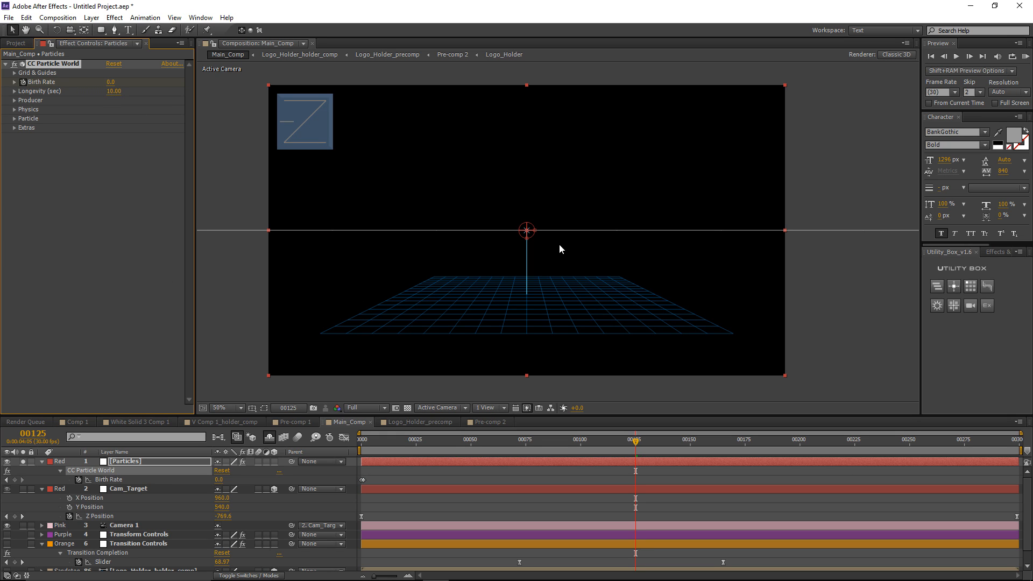
Step: Set the particle physics Velocity, Gravity, Extra and Extra Angle to 0
left_click(15, 109)
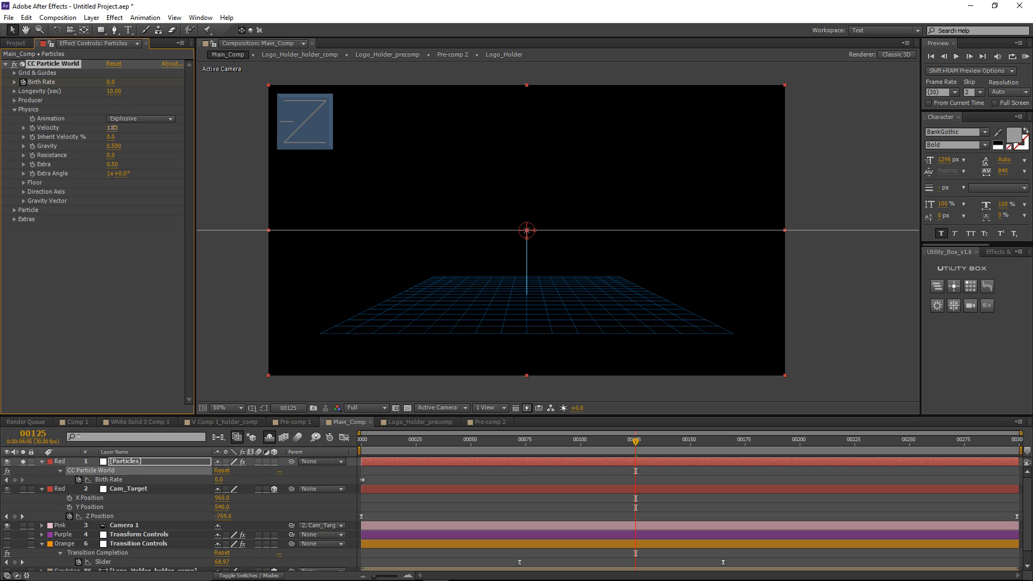
left_click(114, 146)
type("0")
key("Tab")
key("Tab")
type("0")
key("Tab")
Step: Spread the particle producer to Radius X 0.885, Y 0.555 and Z 2.125, with Position Z -0.46, and preview other frames
left_click(15, 100)
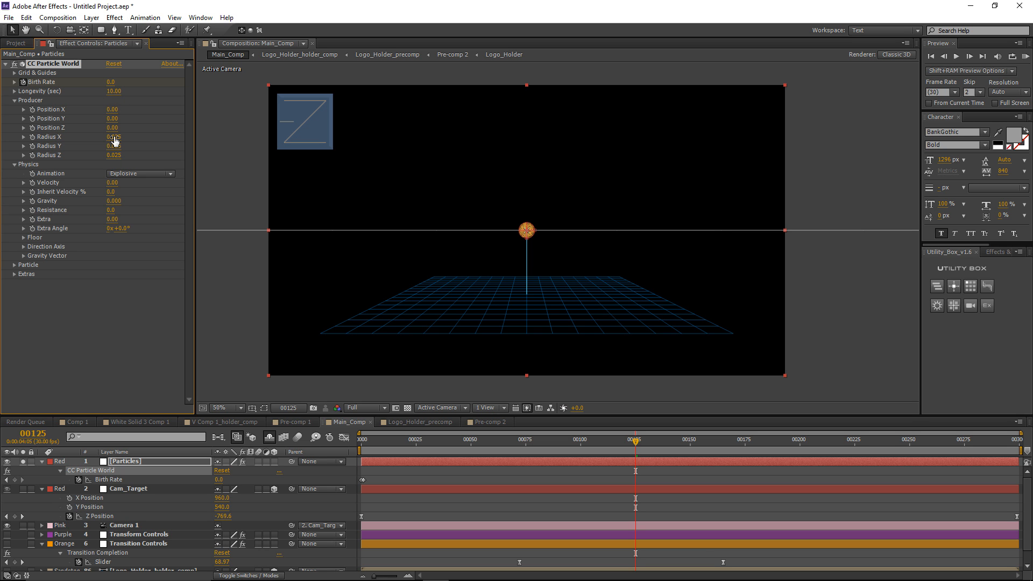
mouse_move(114, 137)
left_mouse_down()
mouse_move(161, 136)
mouse_move(129, 154)
mouse_move(205, 152)
left_mouse_up()
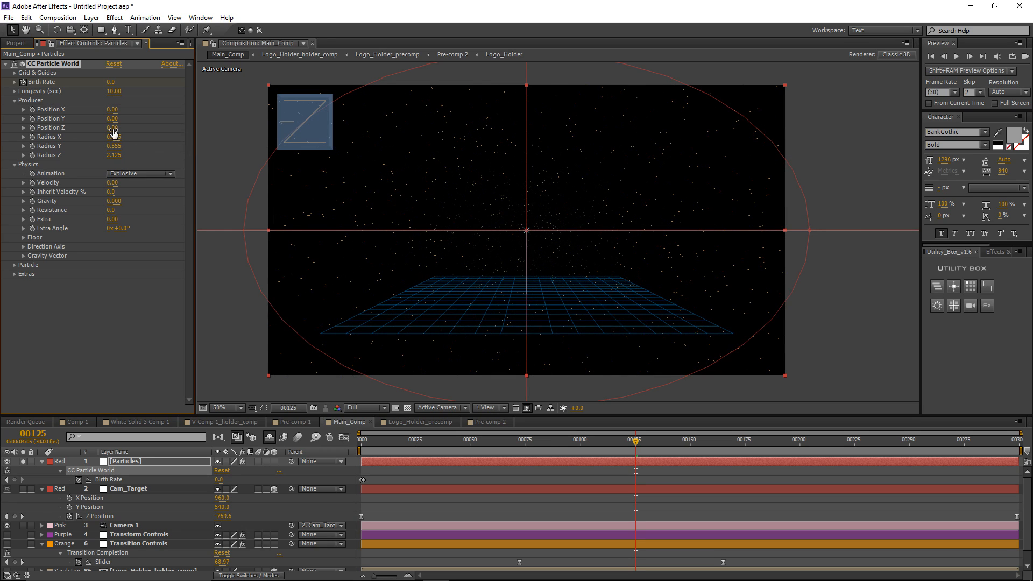
left_click_drag(113, 128, 94, 135)
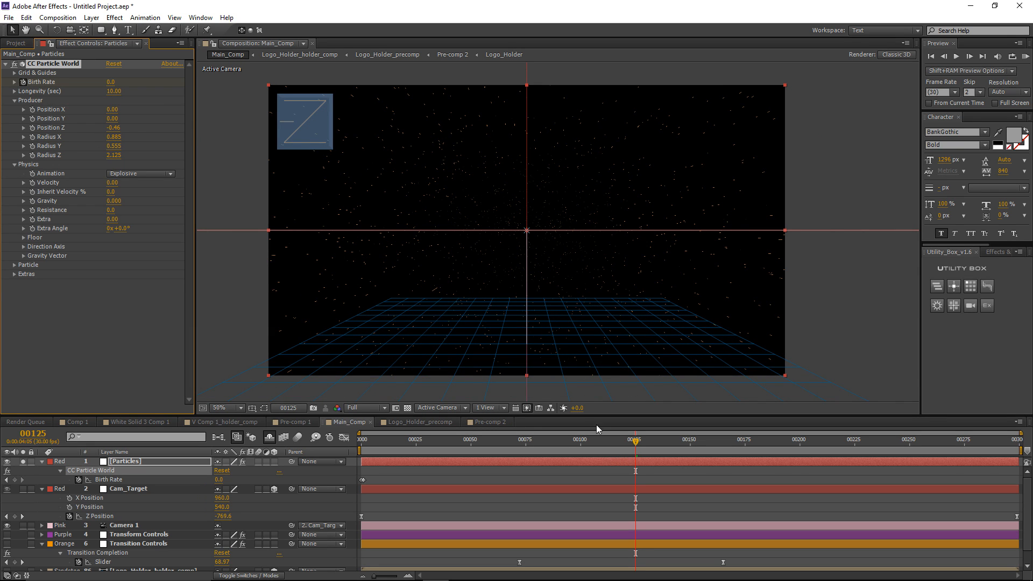
left_click_drag(621, 450, 776, 457)
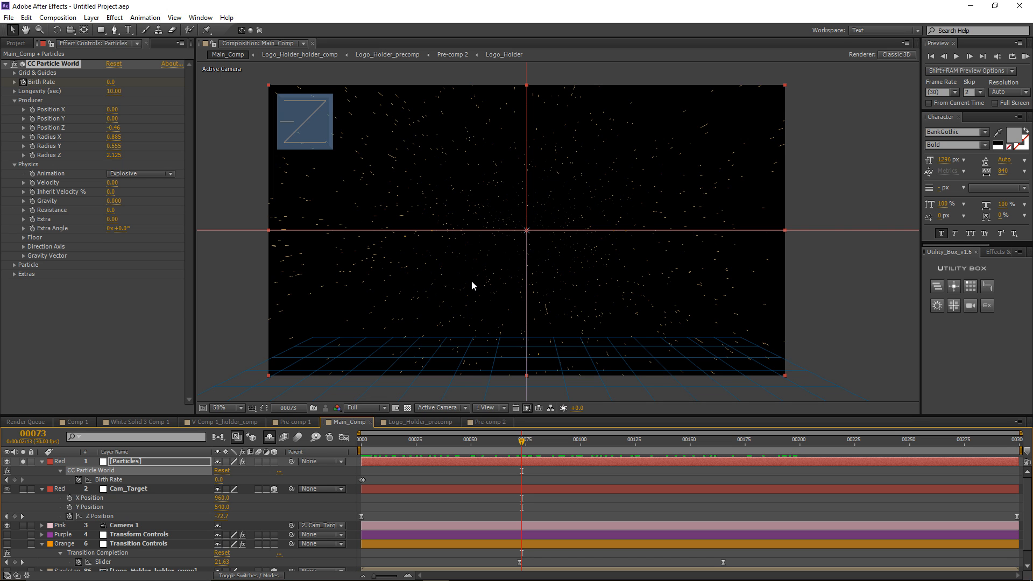
Step: Add a white full-frame solid to Main_Comp and pre-compose it as Particle_Texture
key("ctrl+y")
key("Return")
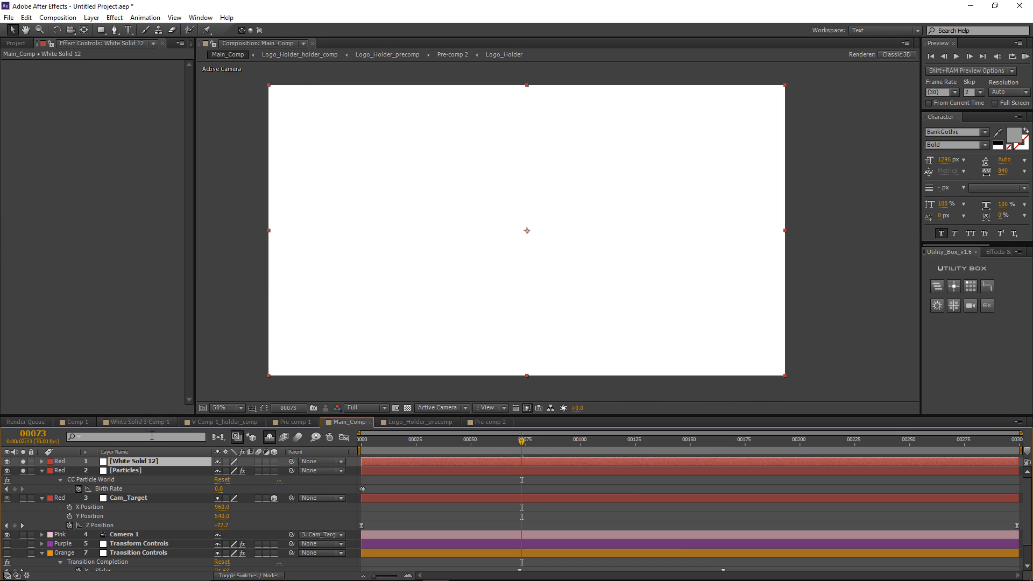
key("ctrl+shift+c")
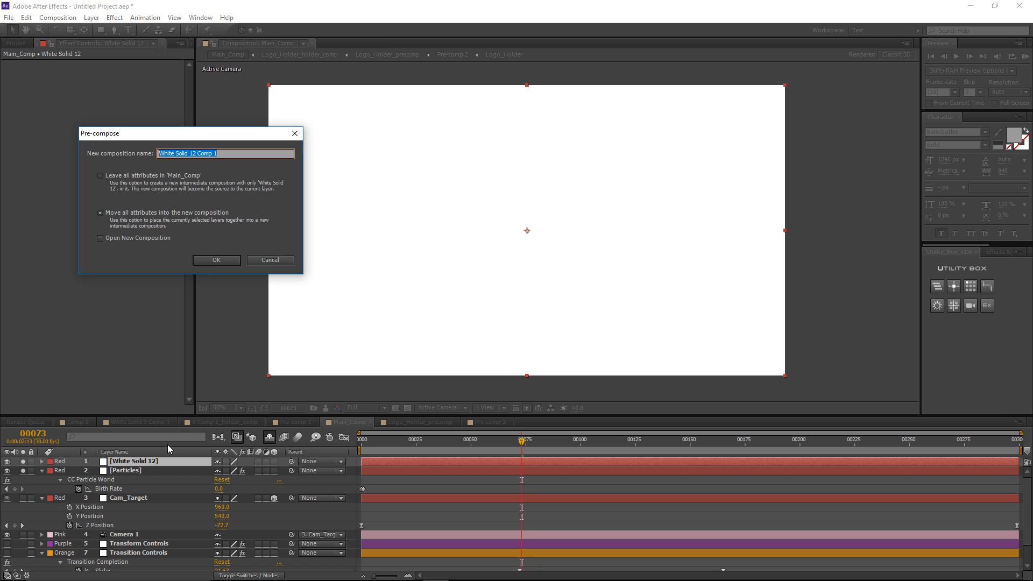
type("Particle_Texture")
key("Return")
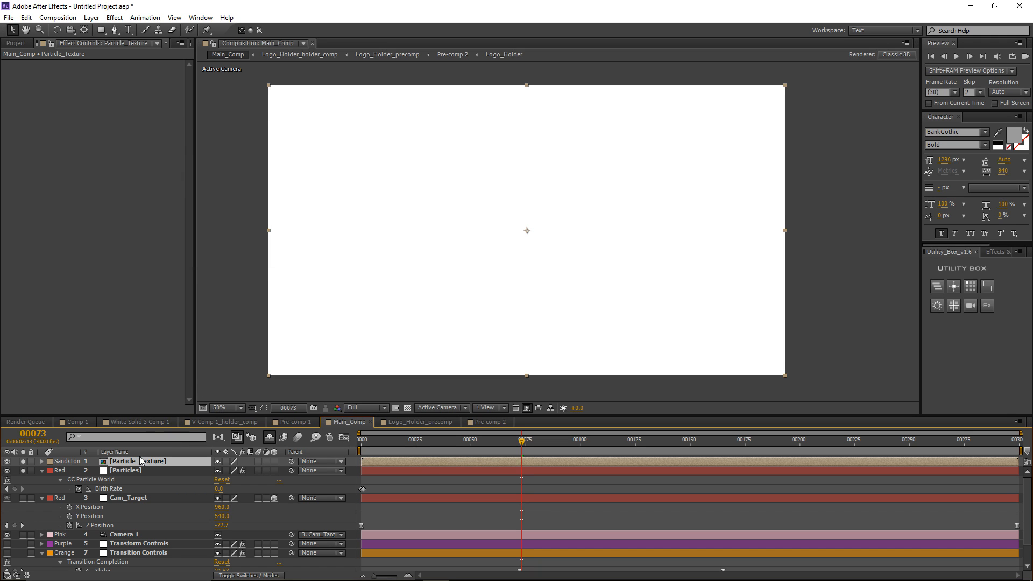
Step: Resize the Particle_Texture composition to 120 × 120 px and delete the white solid inside it
double_click(144, 466)
left_click(57, 17)
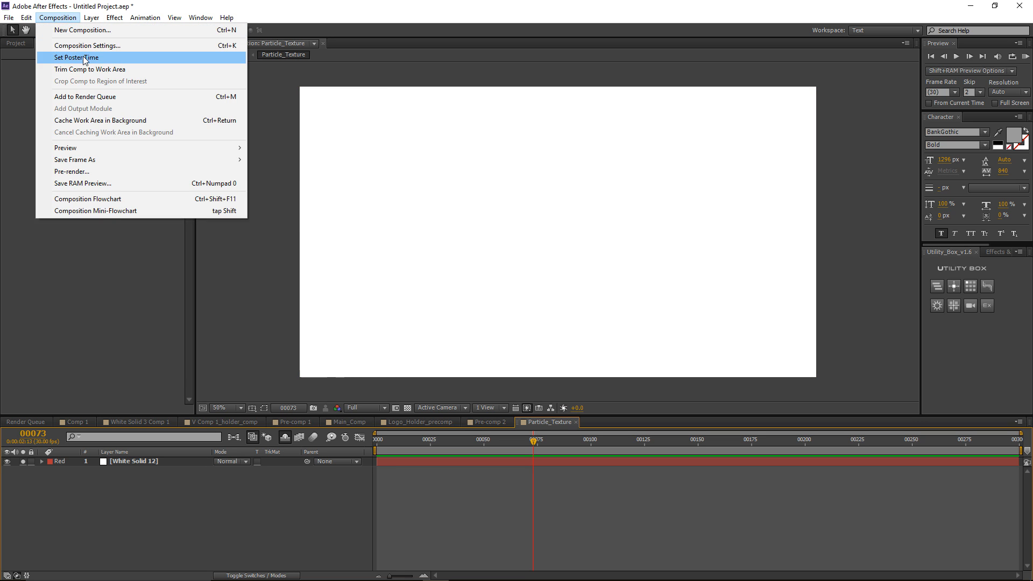
left_click(81, 47)
left_click(94, 143)
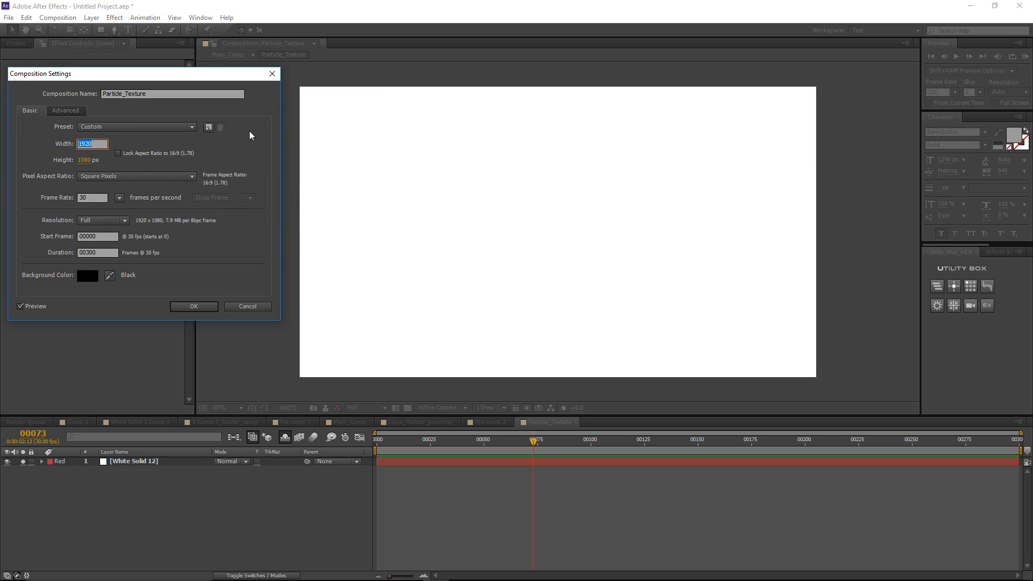
type("120")
key("Tab")
type("120")
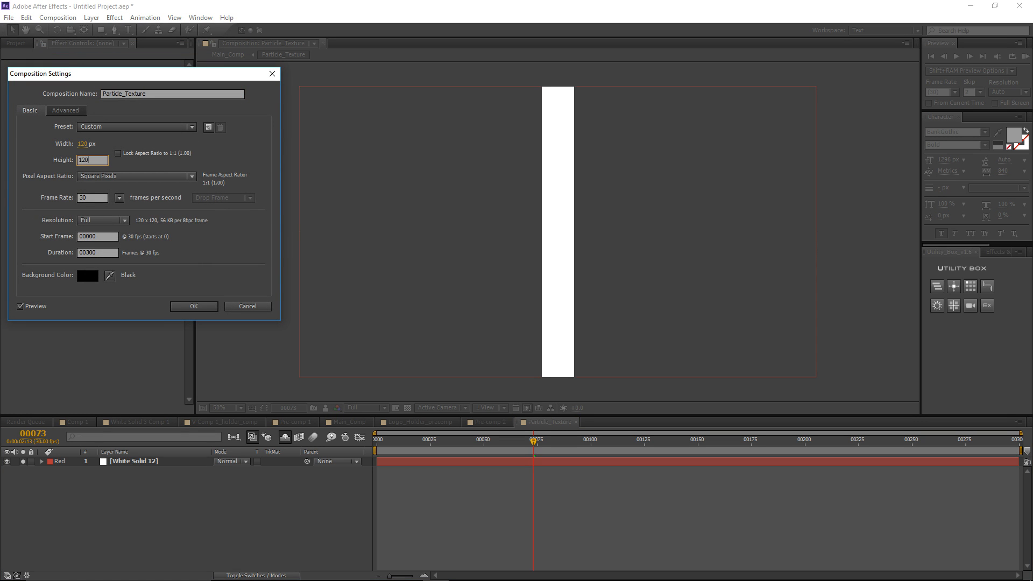
key("Return")
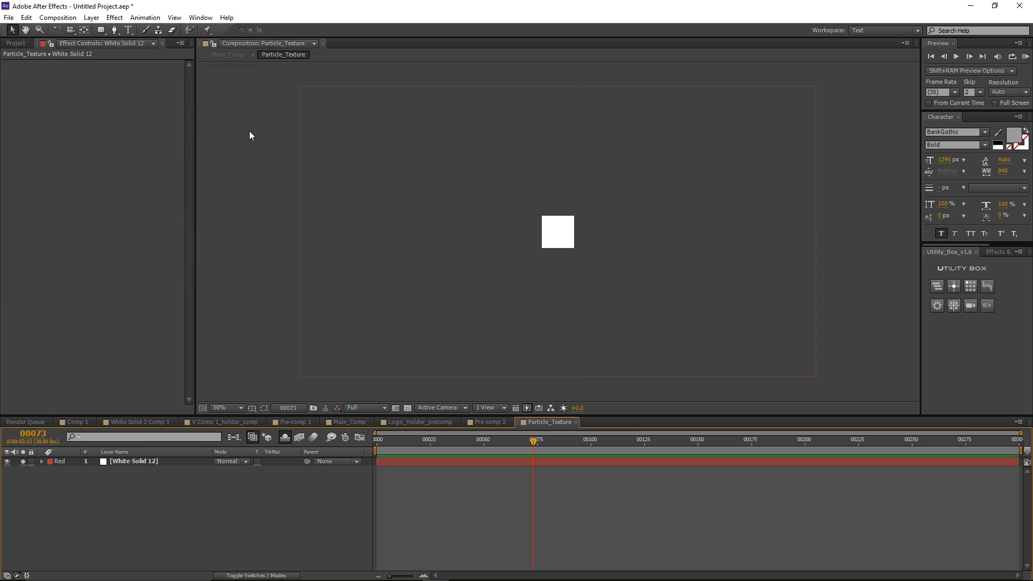
left_click(163, 463)
key("Delete")
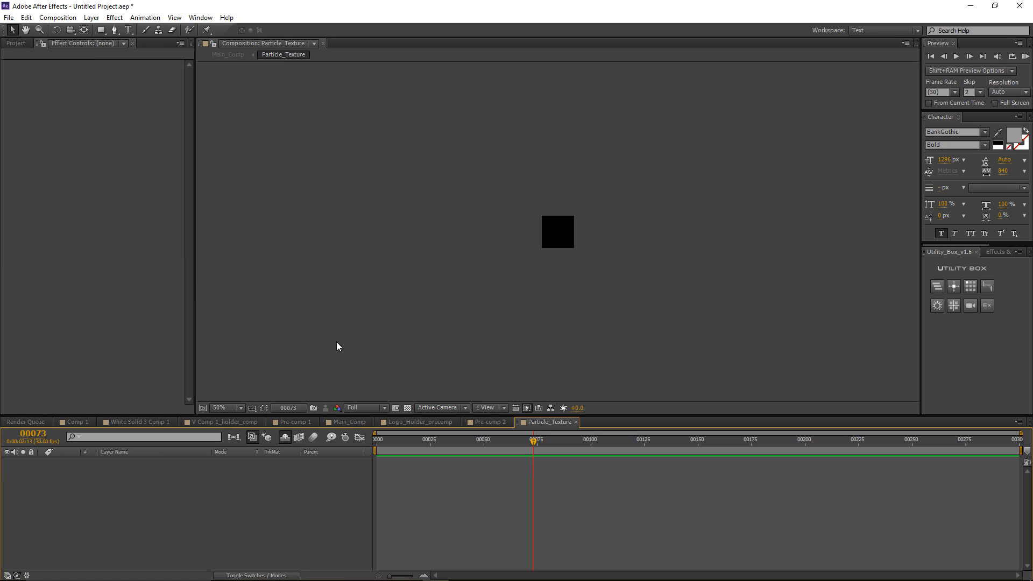
Step: Add a rounded rectangle shape layer filling the composition, with a black fill and a 1 px white stroke
left_click_drag(101, 30, 180, 41)
double_click(100, 29)
key("period")
key("period")
key("period")
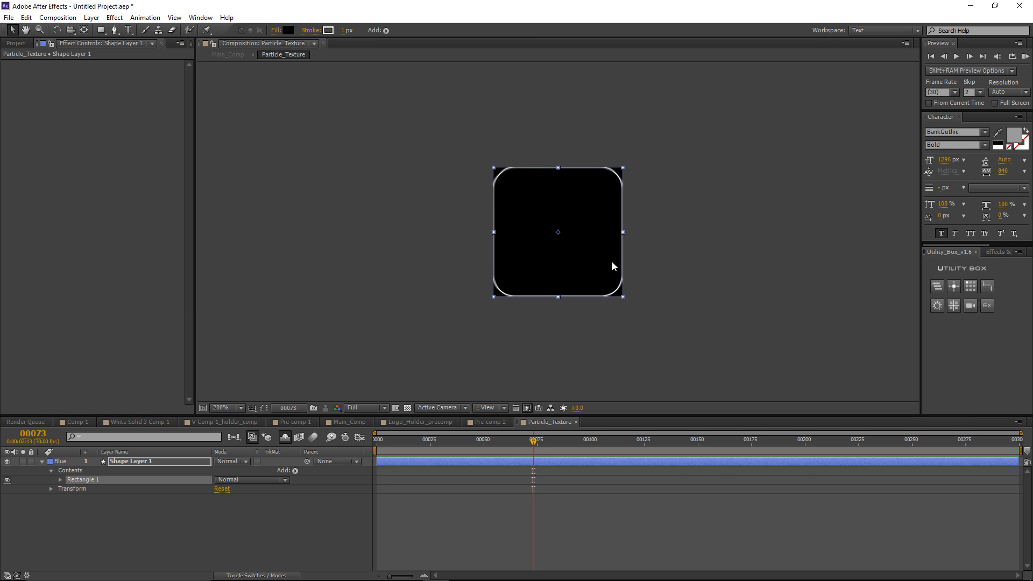
left_click_drag(530, 232, 446, 225)
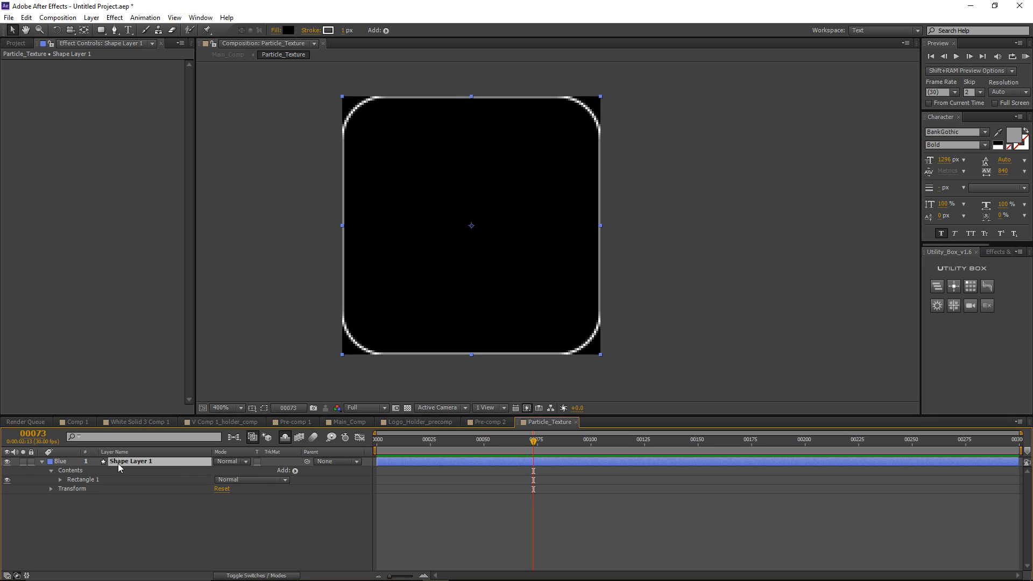
Step: Duplicate the rounded rectangle layer and give the copy a white FFFFFF fill and 35% opacity
key("ctrl+d")
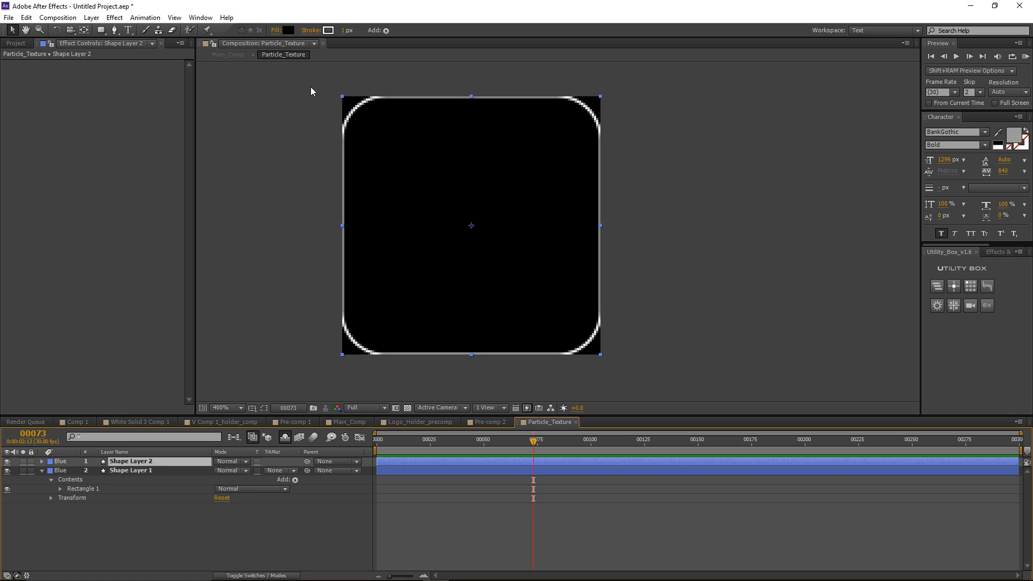
left_click(289, 30)
left_click(102, 334)
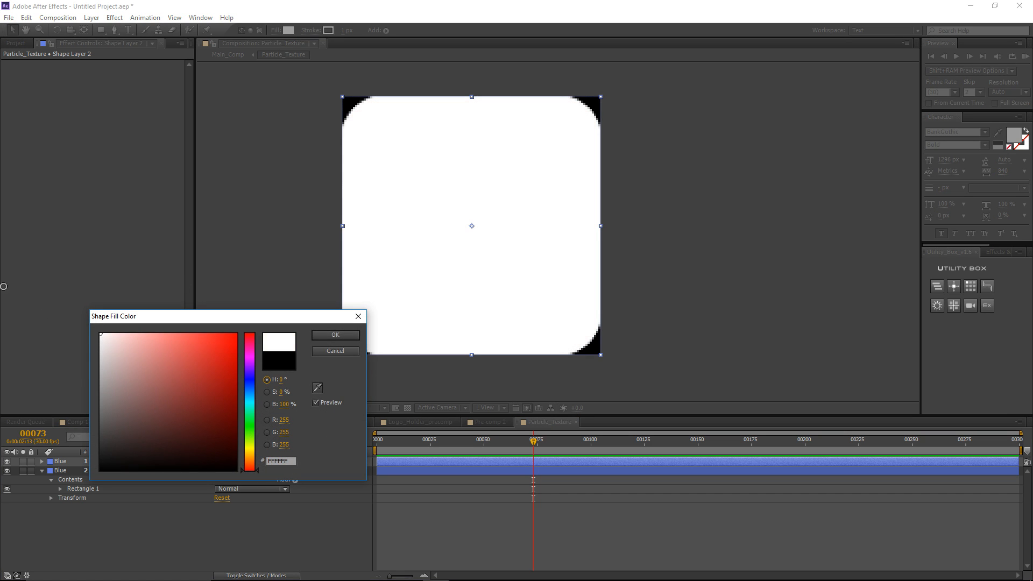
left_click(334, 337)
key("t")
left_click(220, 470)
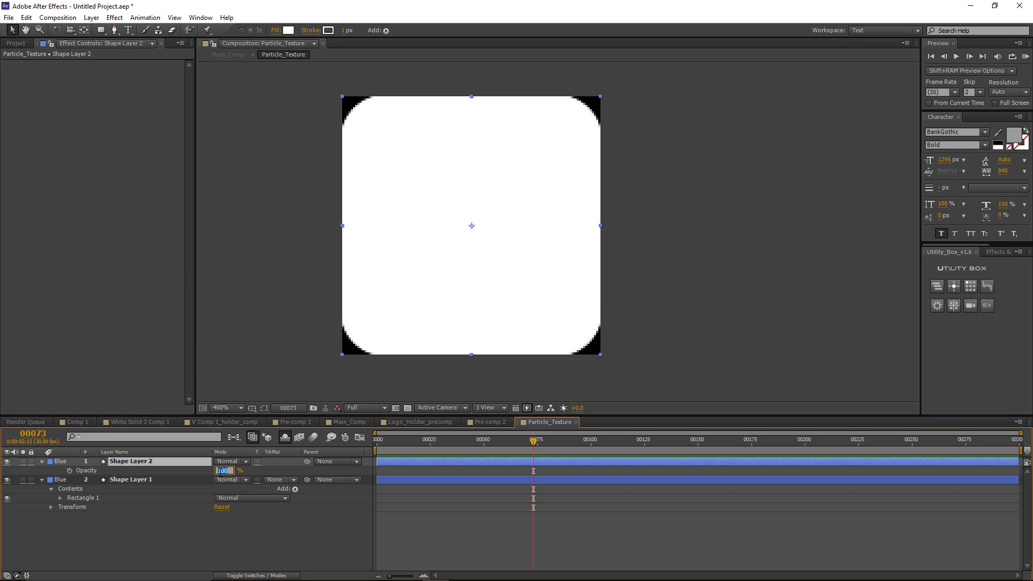
type("35")
key("Return")
left_click(128, 473)
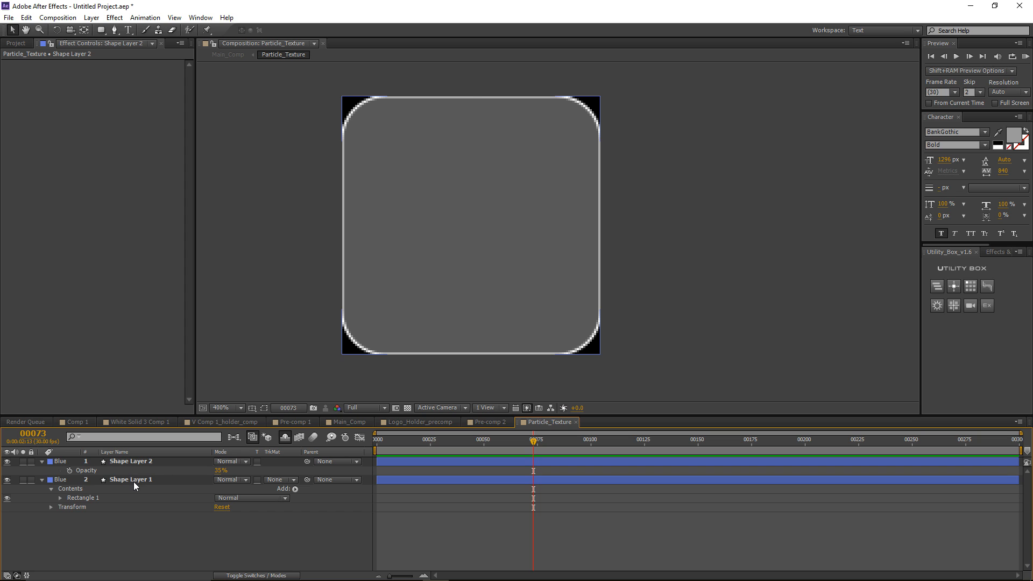
Step: Duplicate Shape Layer 1, move the copy to the top and set its rectangle to size 57 × 57 and roundness 10
left_click(132, 480)
key("ctrl+d")
key("Return")
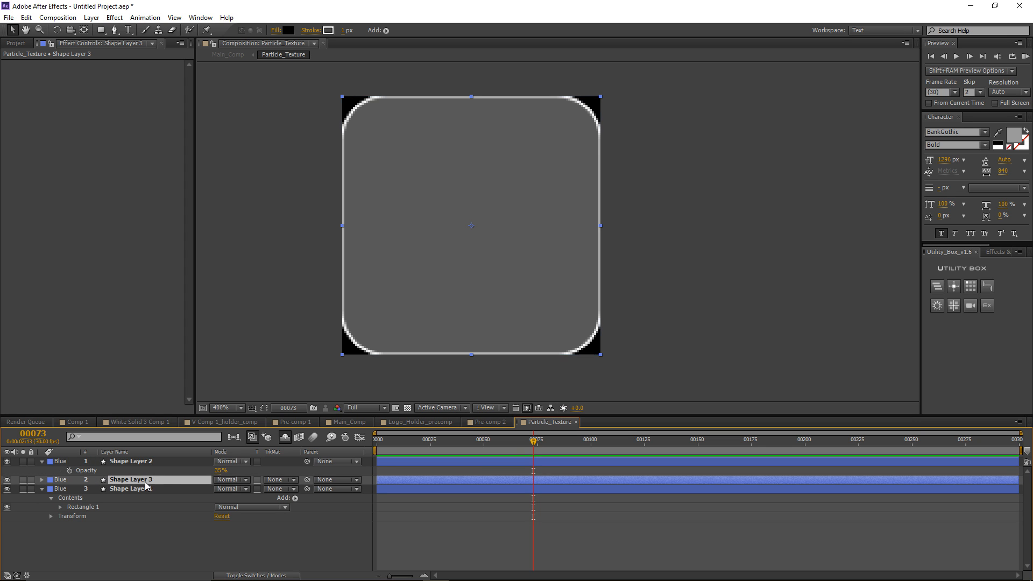
left_click_drag(129, 479, 129, 462)
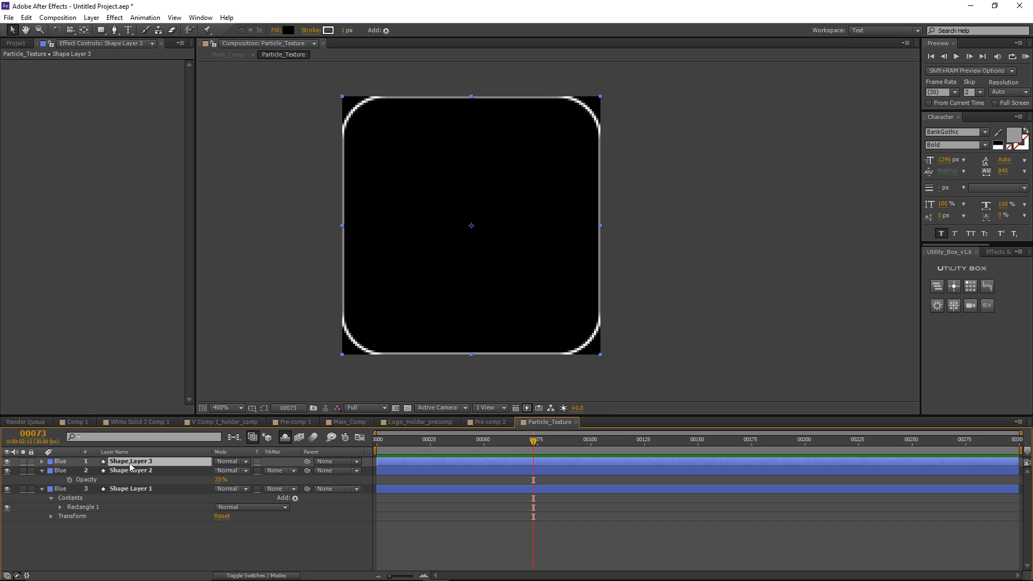
key("u")
key("u")
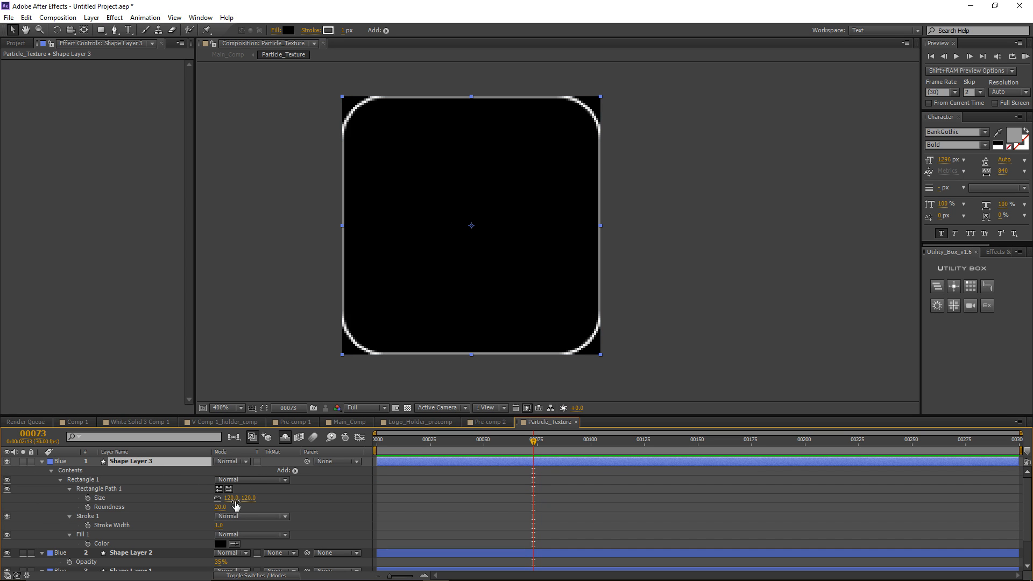
left_click_drag(235, 504, 203, 514)
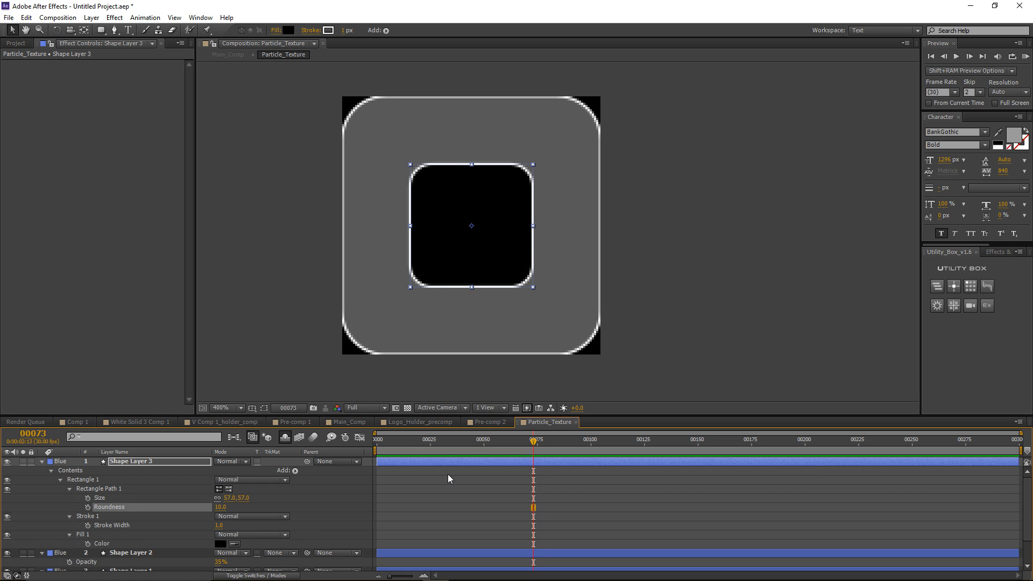
Step: Set the roundness of Shape Layer 1's rectangle to 10
scroll(448, 473, "down", 2)
left_click(157, 537)
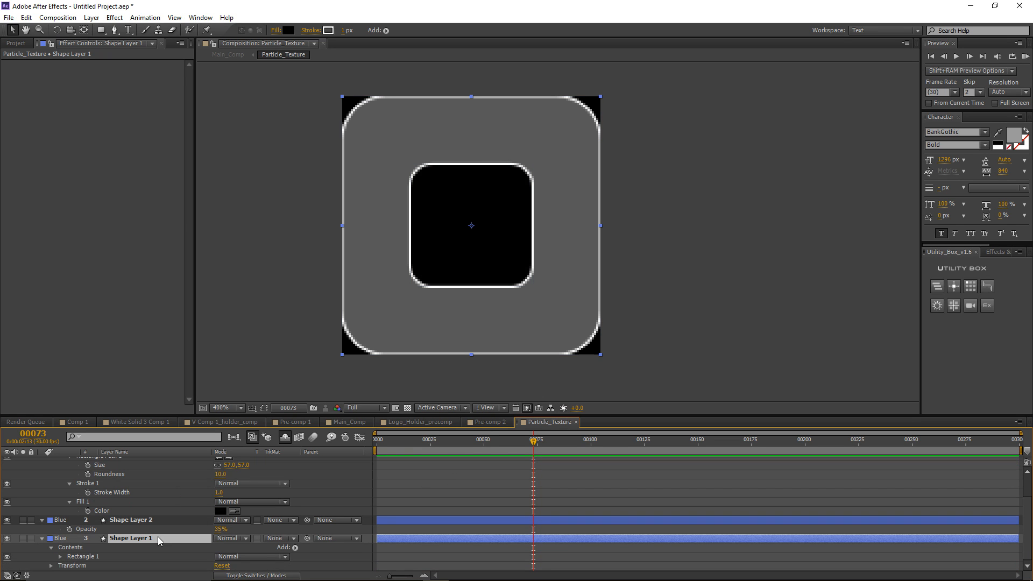
left_click(57, 557)
scroll(170, 541, "down", 3)
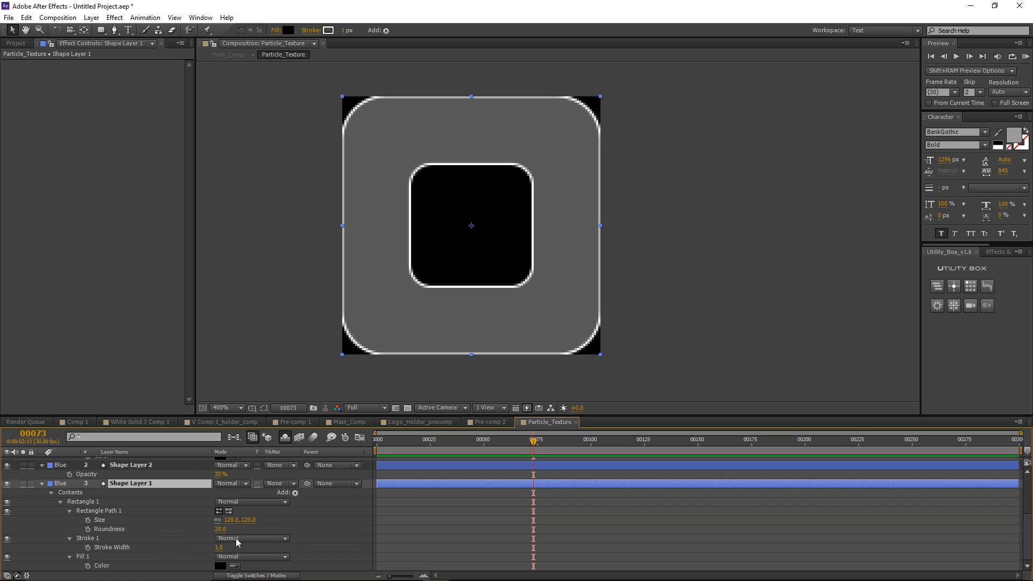
left_click(220, 529)
type("10")
key("Return")
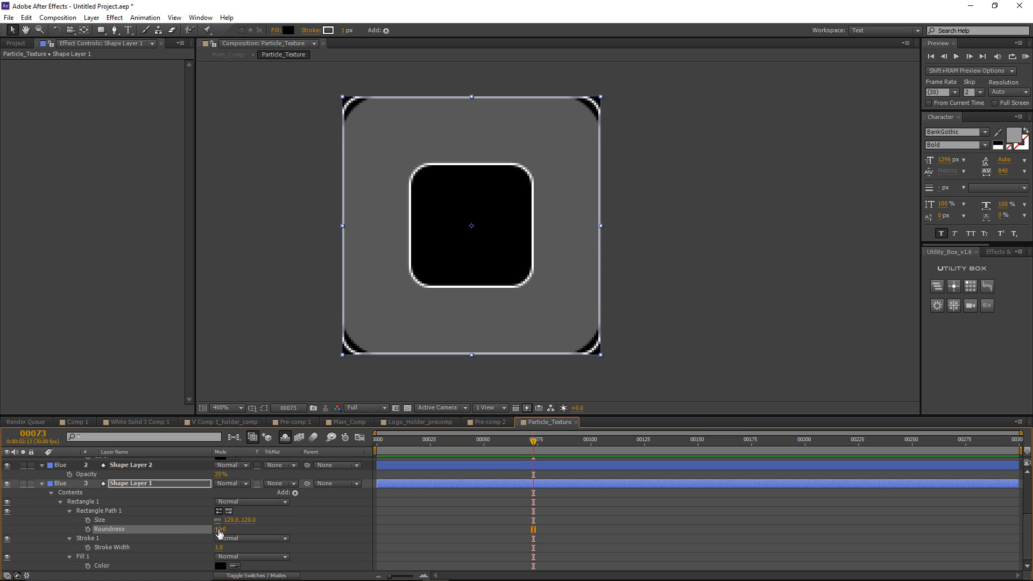
Step: Reveal Shape Layer 2's modified properties and set its rectangle roundness to 10
left_click(132, 466)
key("u")
key("u")
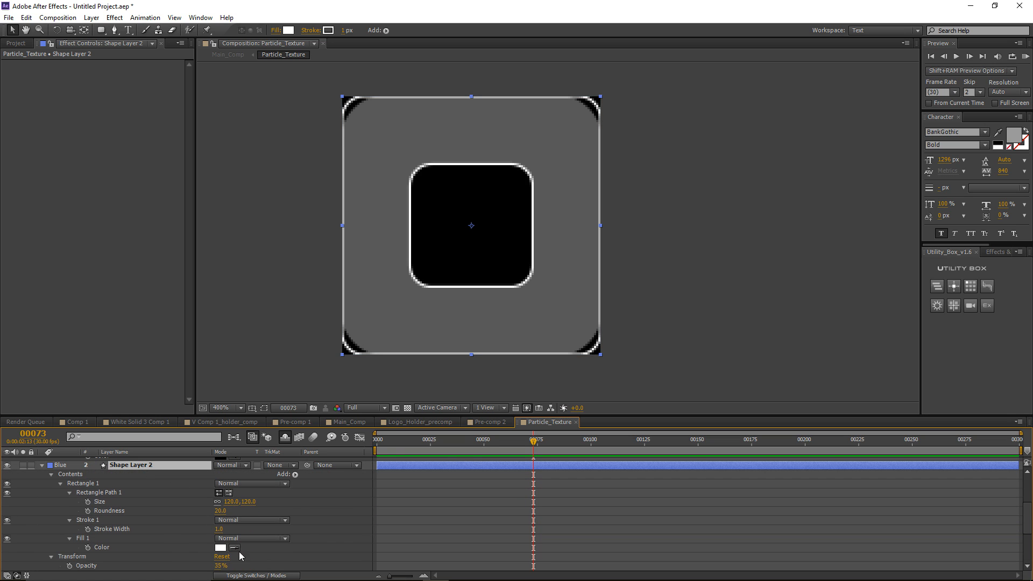
left_click(220, 513)
type("10")
key("Return")
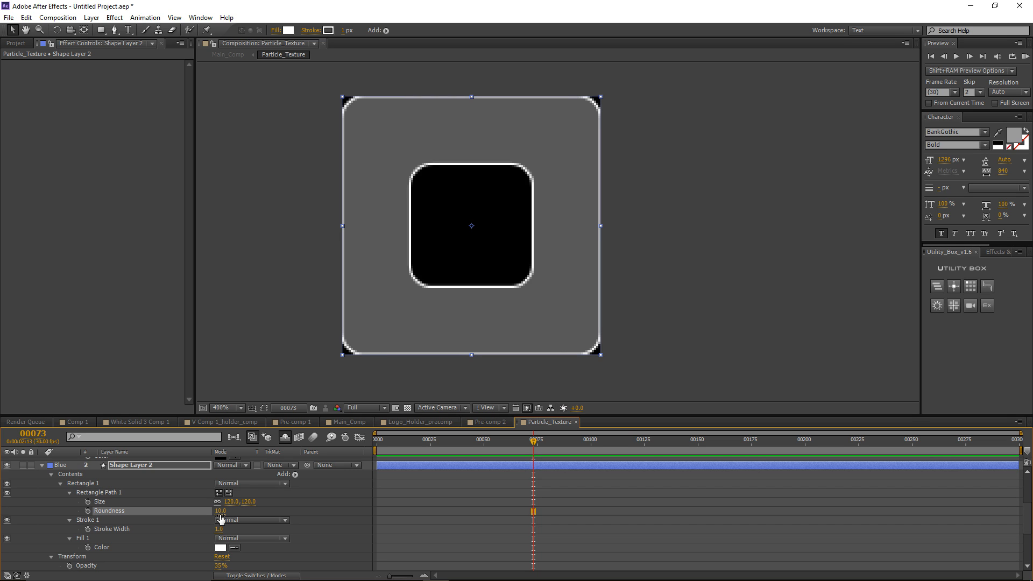
left_click(482, 515)
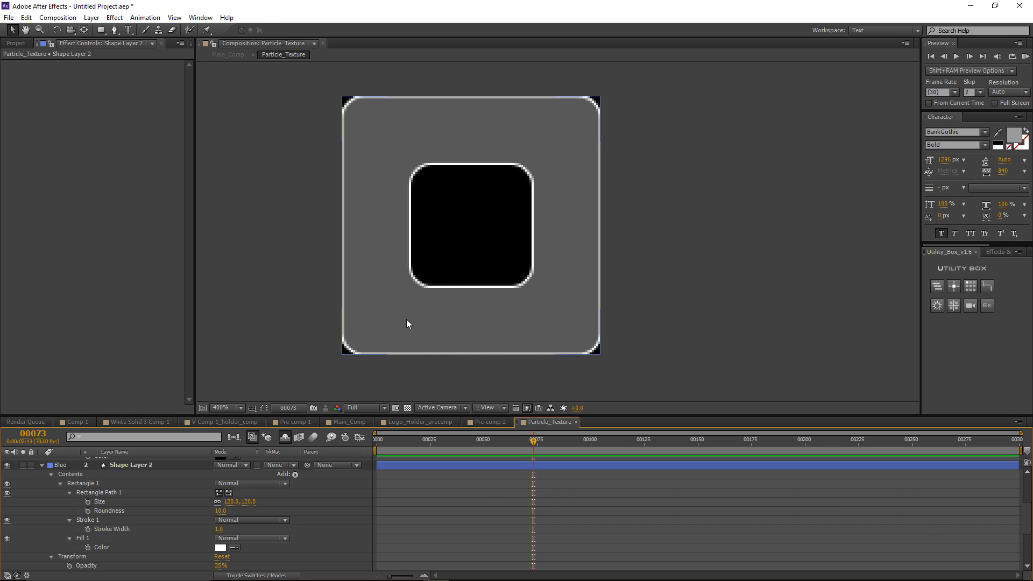
Step: Return to Main_Comp, take the Particle_Texture layer out of solo and hide it
left_click(349, 422)
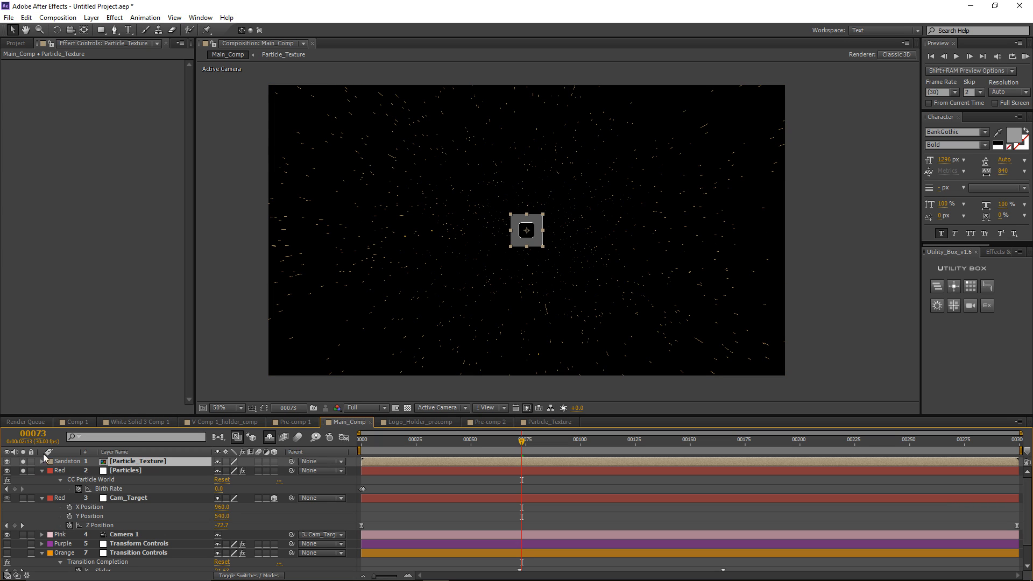
left_click(23, 461)
left_click(22, 462)
Step: Set the Particles layer's CC Particle World particle type to Textured Square and its texture layer to 1. Particle_Texture
left_click(116, 470)
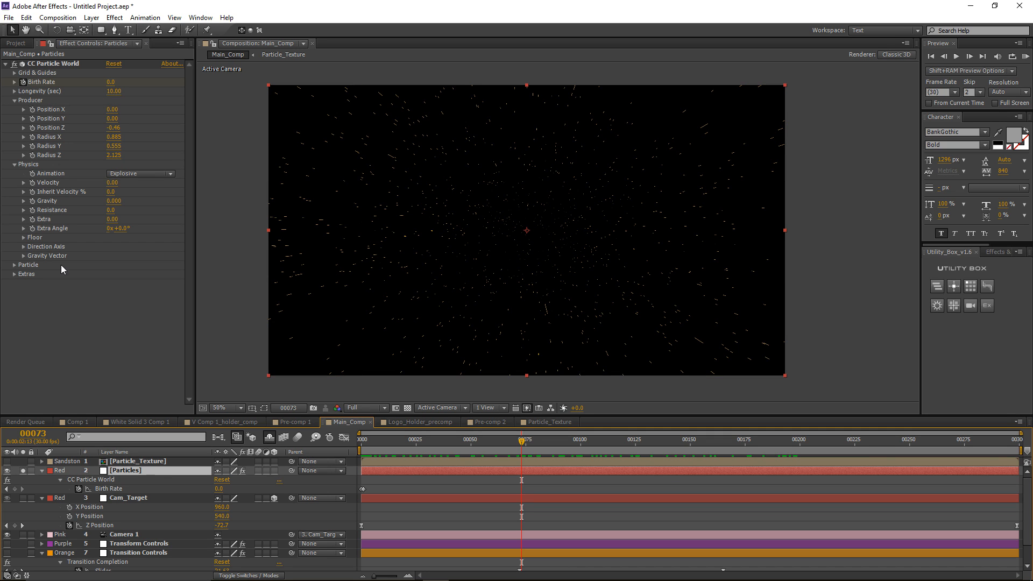
left_click(15, 265)
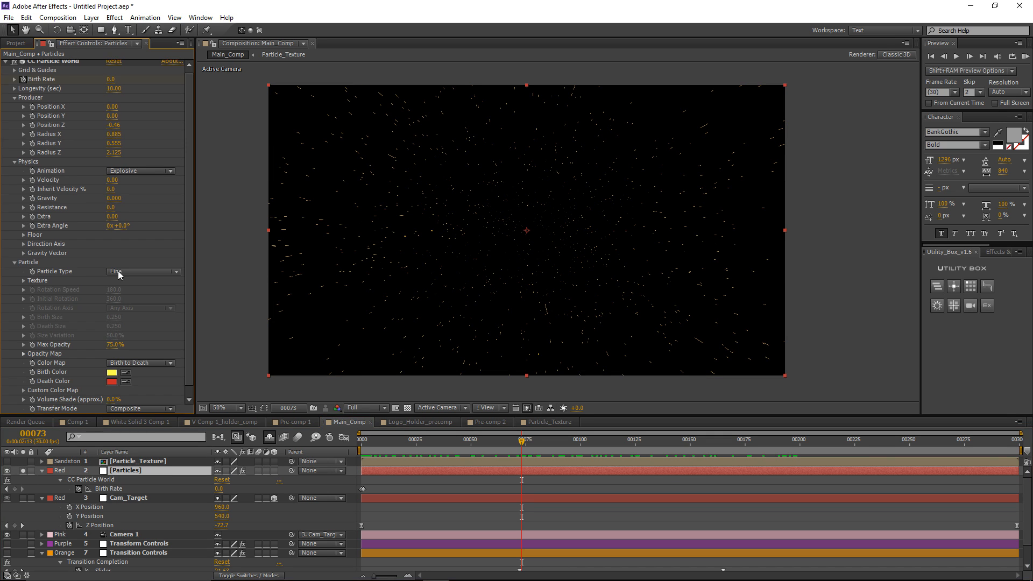
left_click(119, 273)
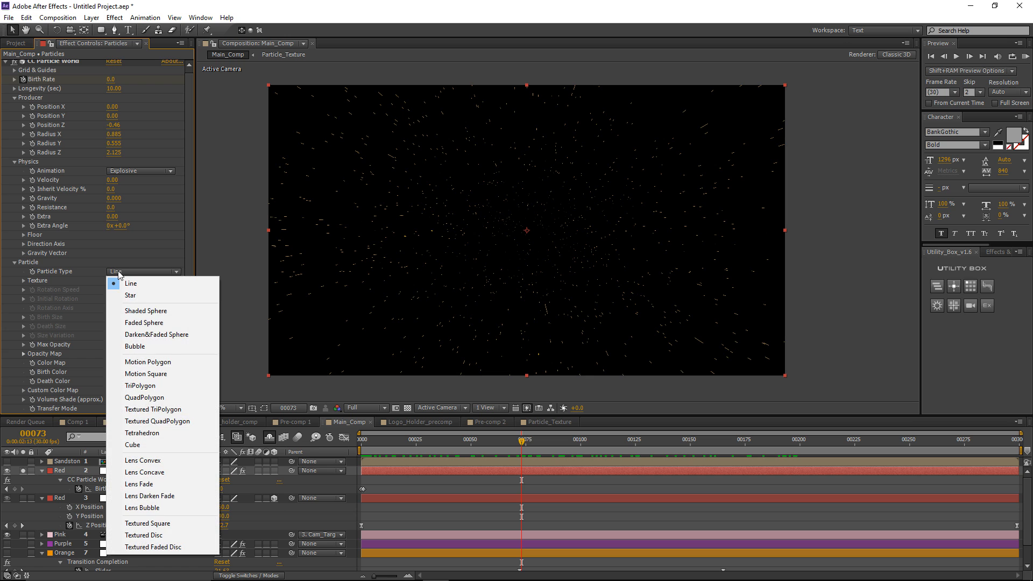
left_click(136, 524)
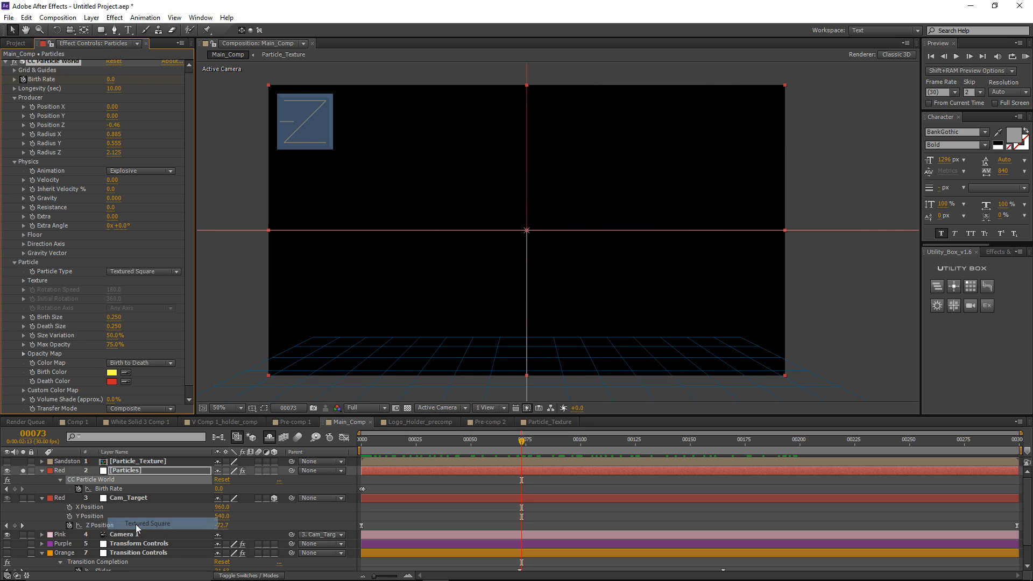
left_click(24, 280)
left_click(129, 289)
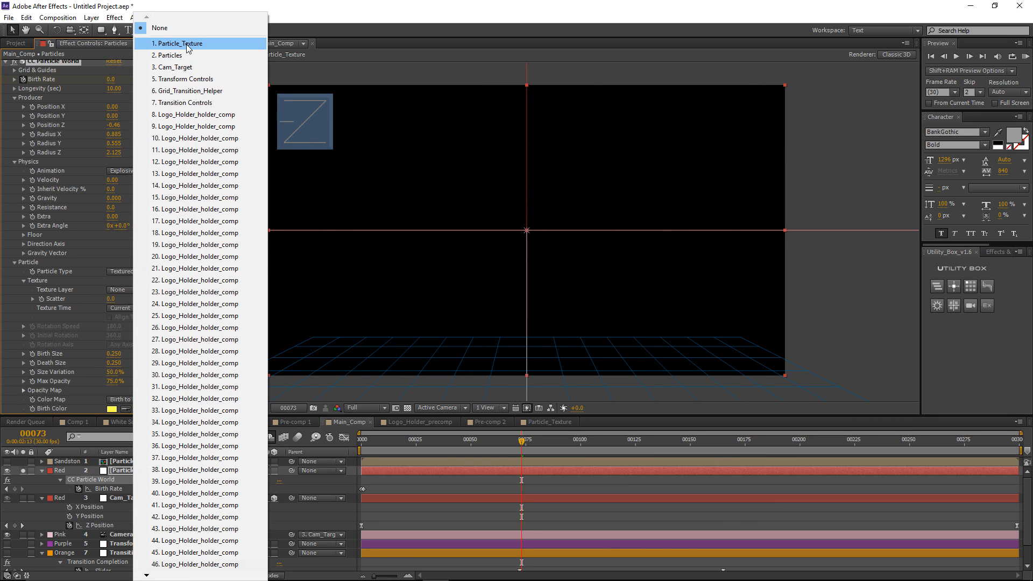
left_click(206, 46)
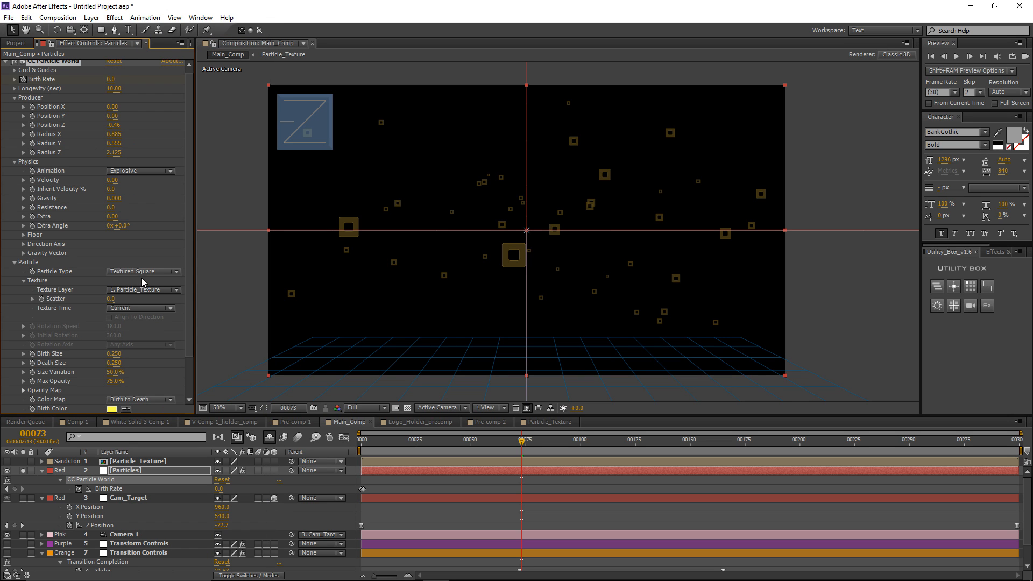
Step: Set the particle color map to Origin Constant and preview the textured particles along the timeline
scroll(156, 329, "down", 2)
left_click(135, 354)
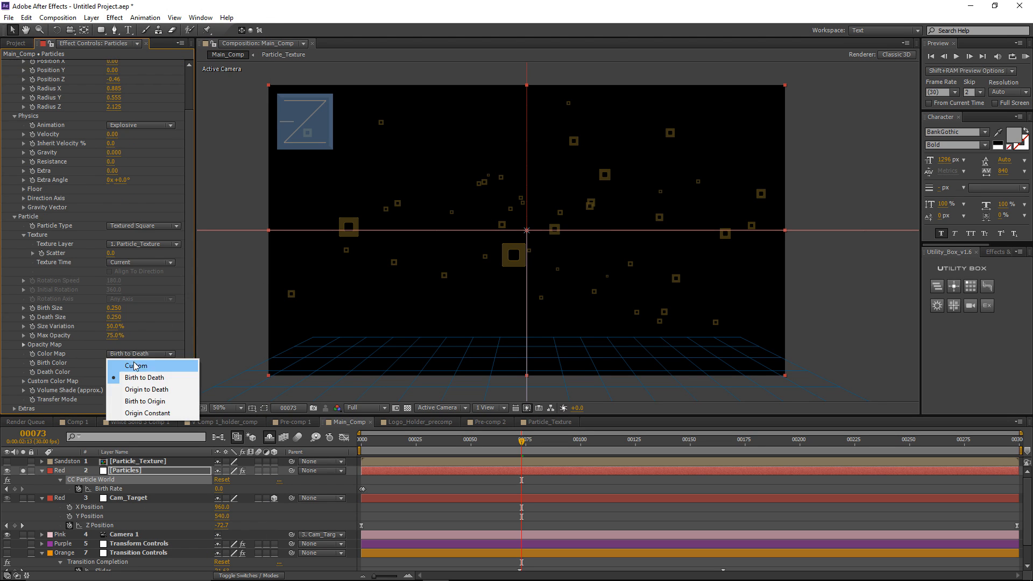
left_click(135, 350)
left_click(138, 354)
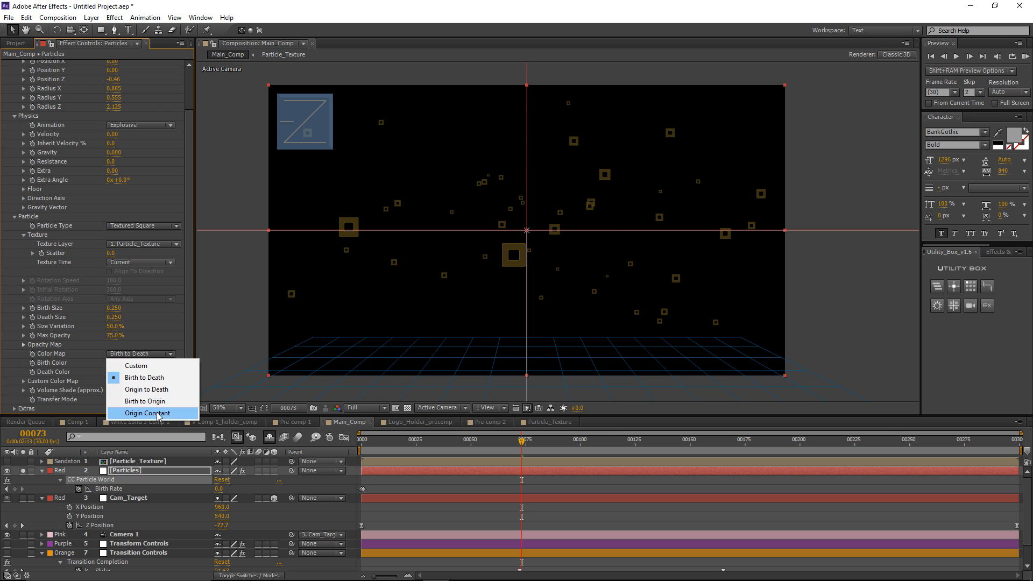
left_click(160, 413)
left_click_drag(521, 441, 797, 443)
left_click_drag(434, 446, 493, 445)
key("space")
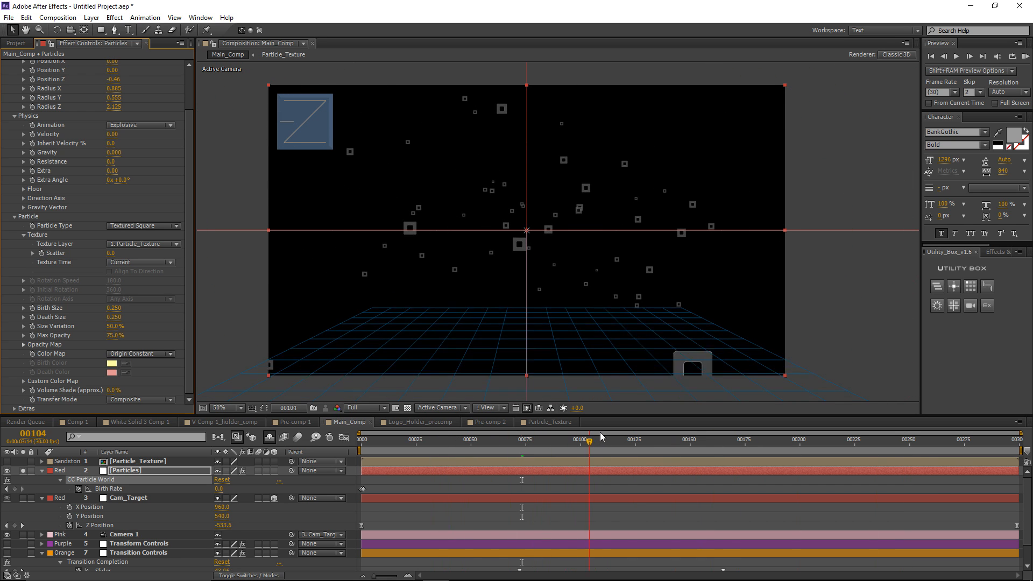
Step: Apply a Tint effect to the Particles layer and map white to a light blue
left_click(114, 17)
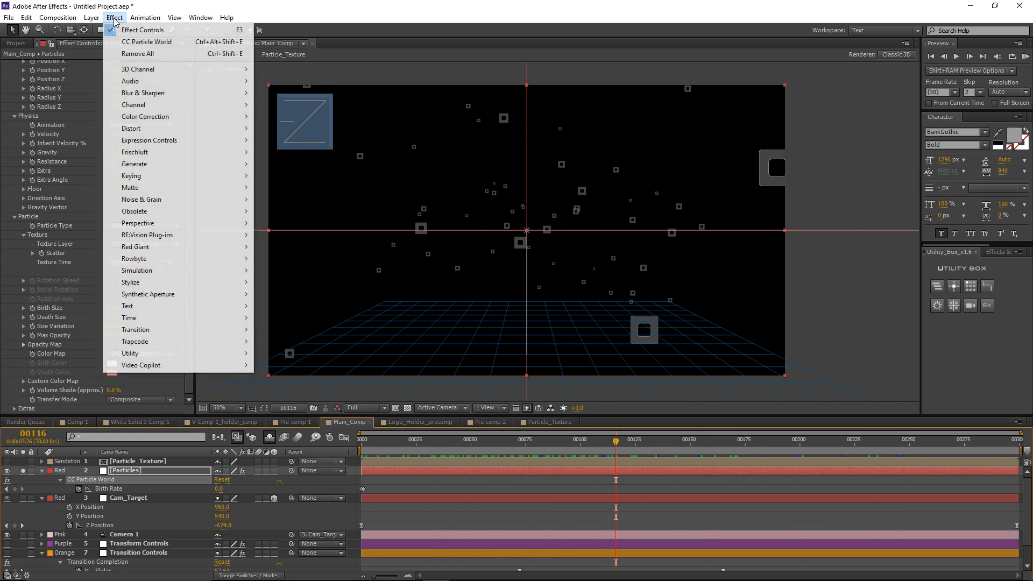
mouse_move(137, 115)
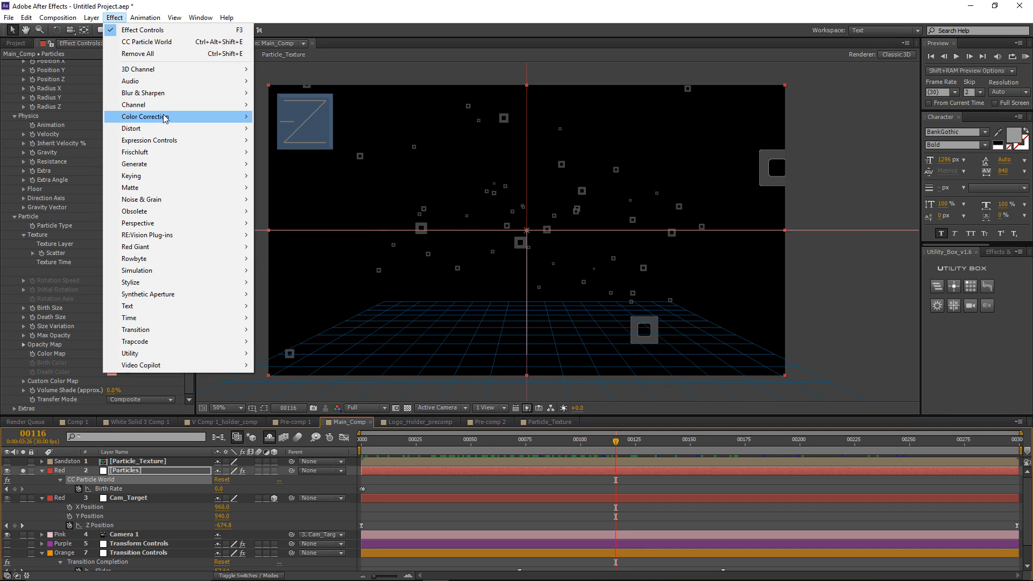
mouse_move(184, 114)
left_click(286, 466)
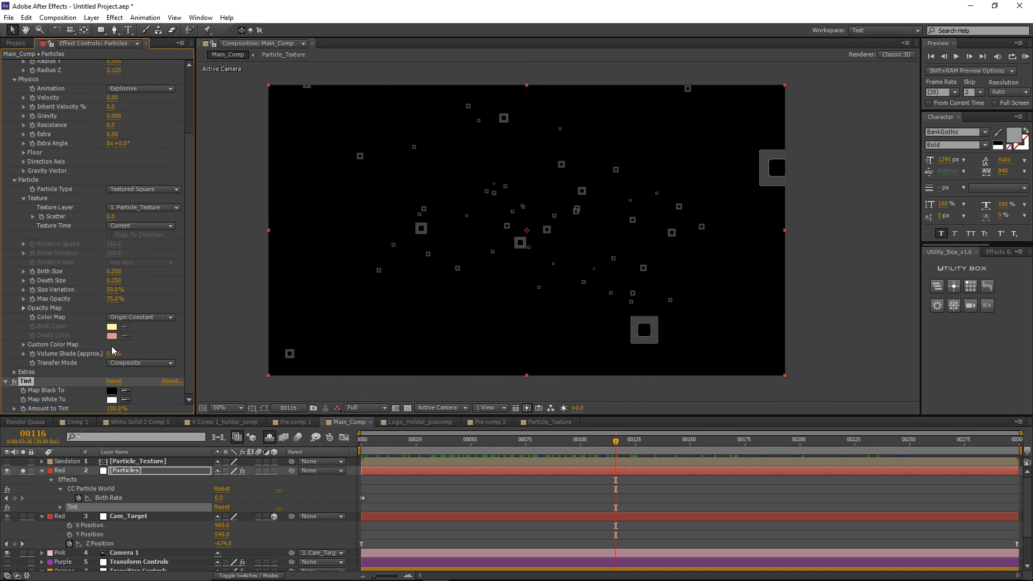
left_click(114, 403)
left_click_drag(177, 321, 131, 326)
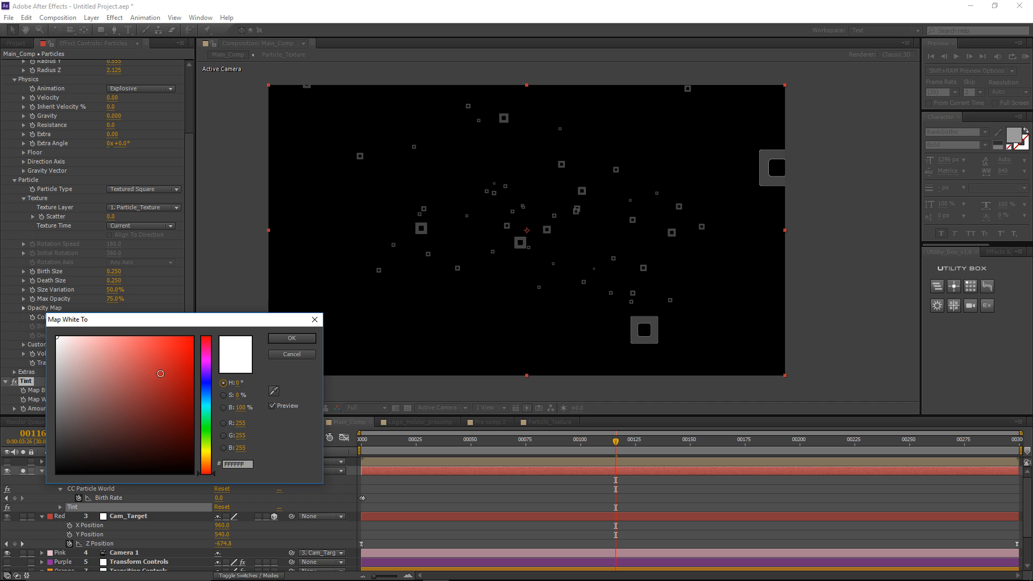
left_click(207, 402)
left_click(175, 347)
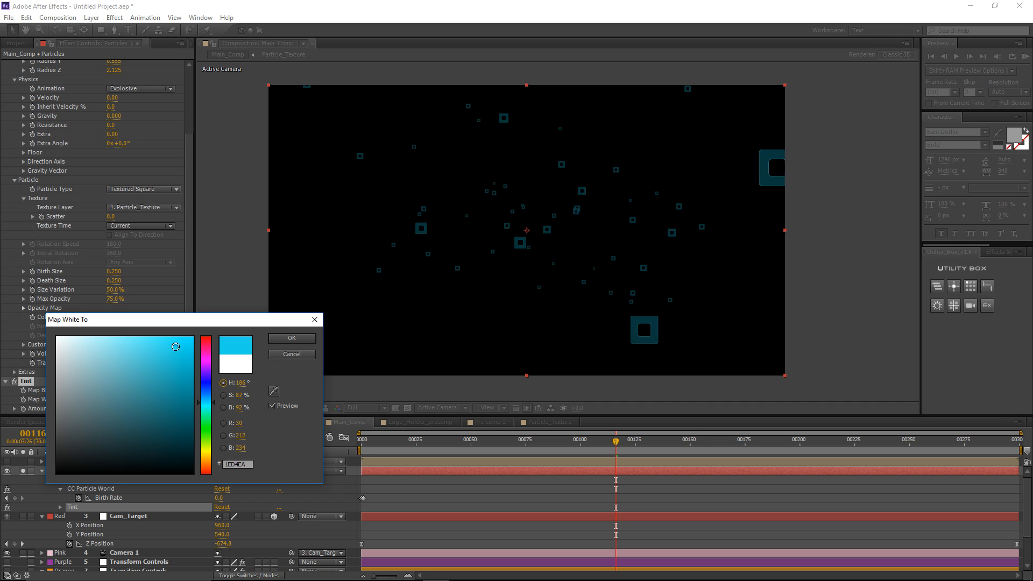
left_click_drag(135, 368, 133, 352)
left_click(276, 341)
Step: Take the Particles layer out of solo and set its blending mode to Add
left_click(143, 473)
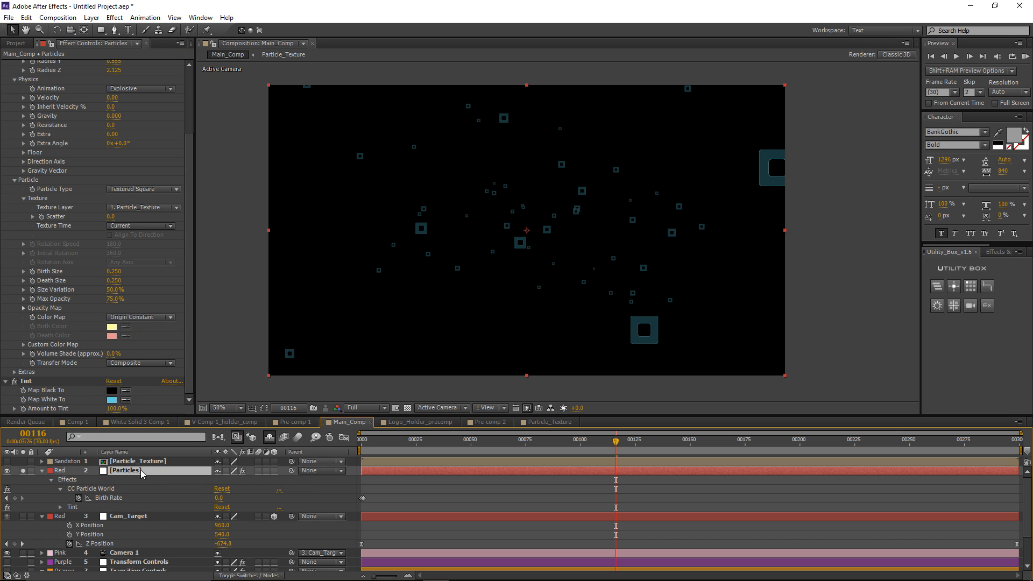
left_click(23, 470)
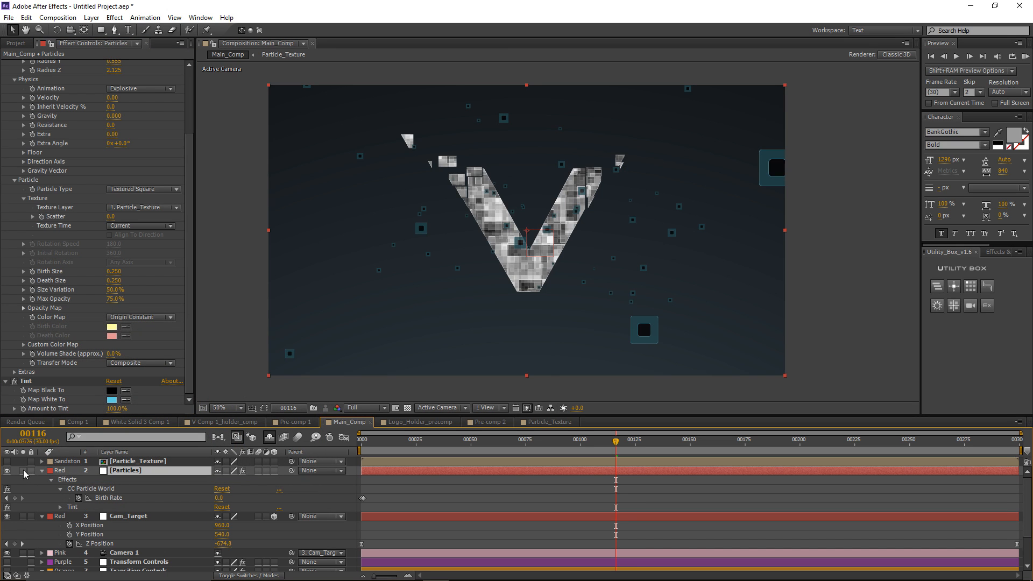
key("F4")
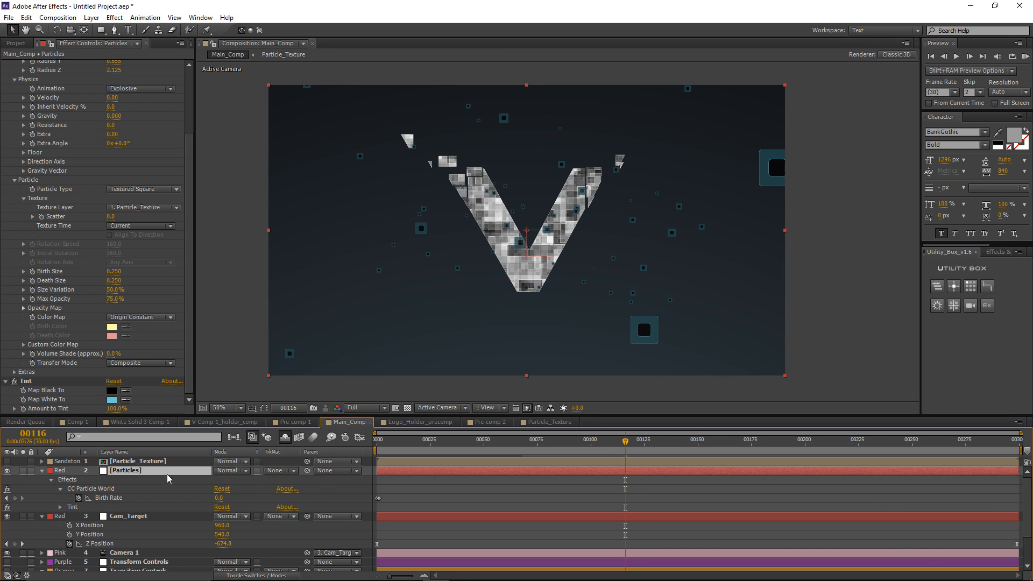
left_click(224, 471)
left_click(265, 225)
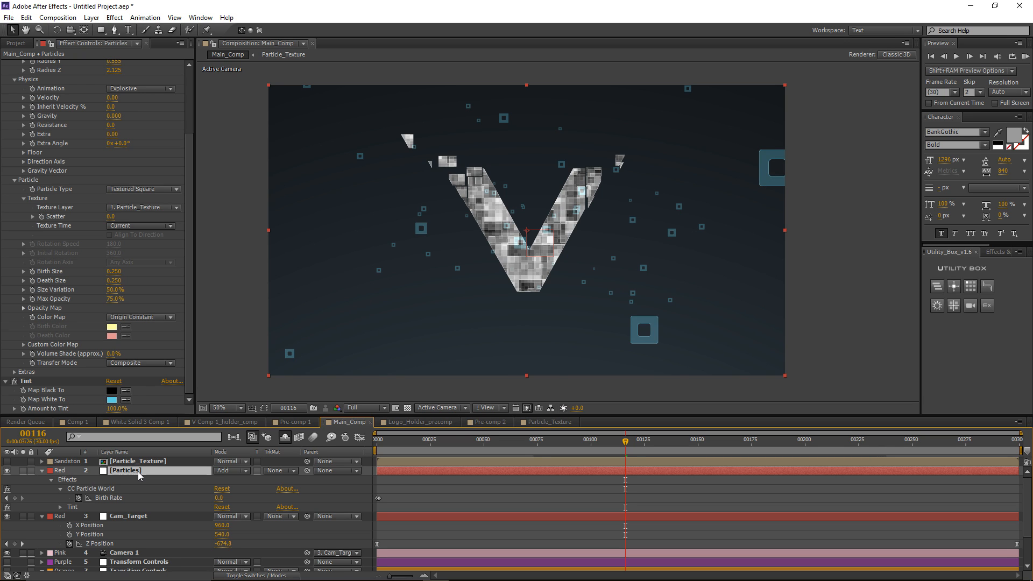
Step: Duplicate the Particles layer, solo the copy and apply Curves with an S-shaped RGB curve
key("ctrl+d")
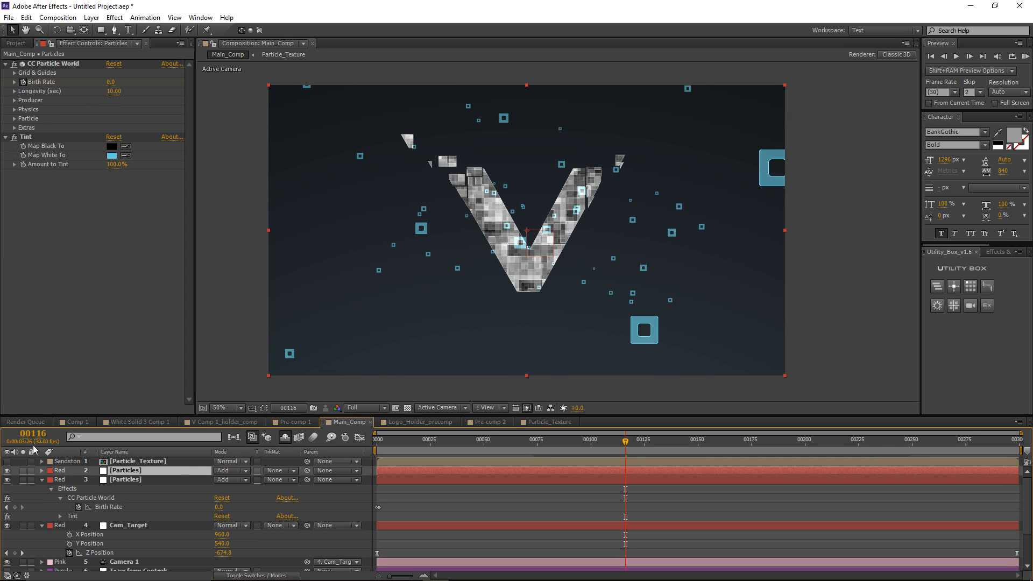
left_click(23, 471)
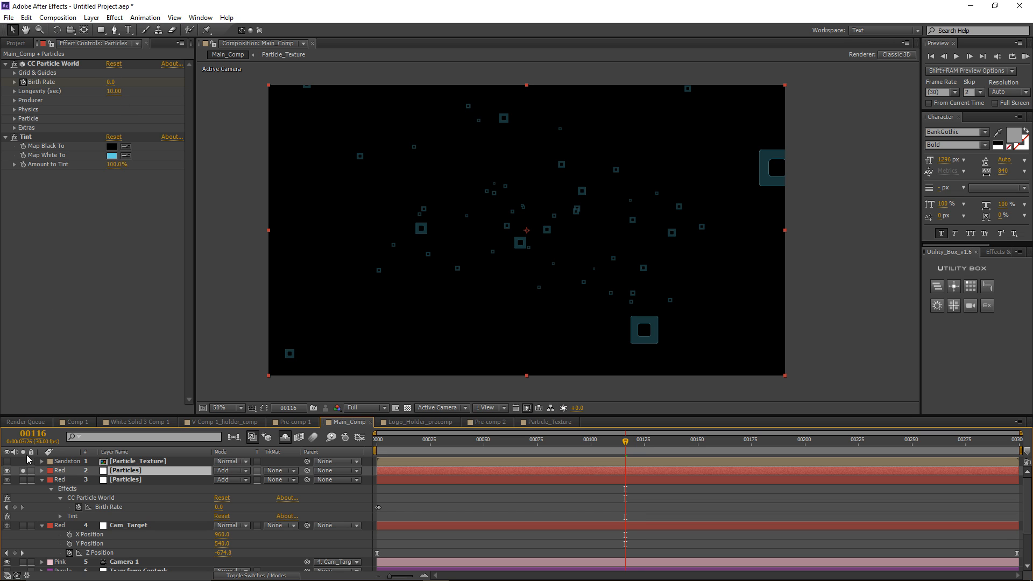
left_click(114, 17)
mouse_move(168, 117)
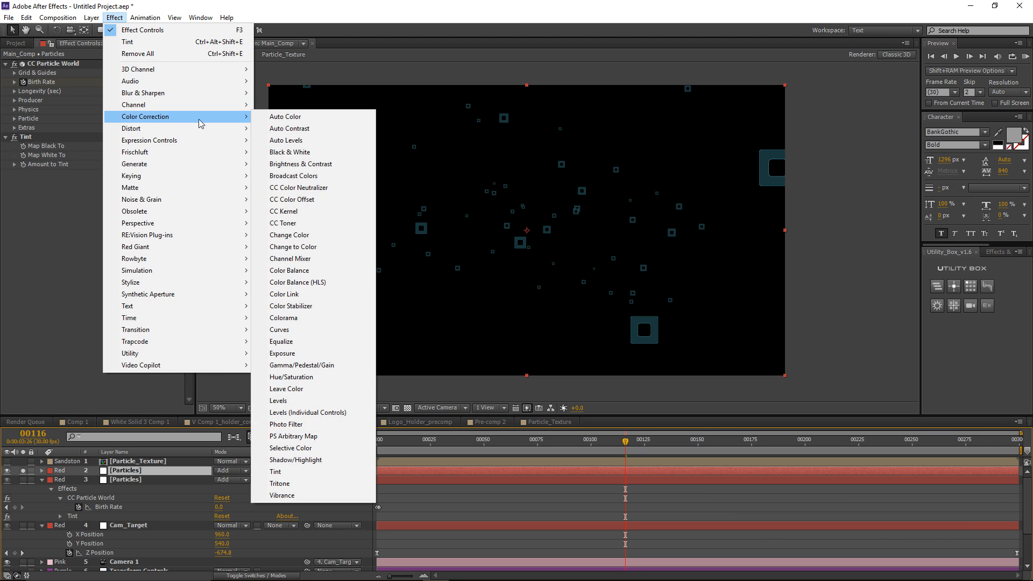
left_click(279, 329)
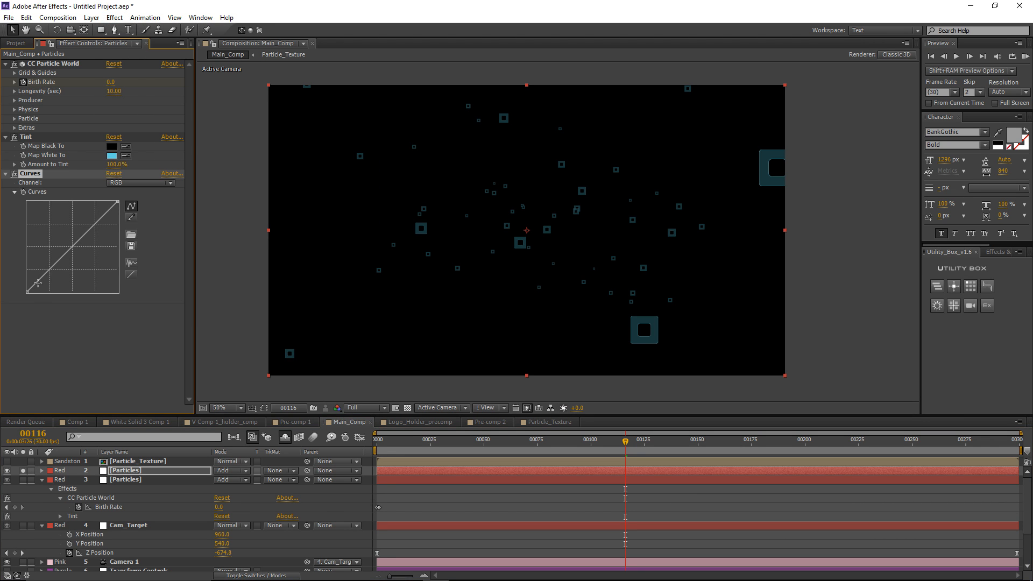
left_click_drag(38, 282, 43, 283)
left_click_drag(81, 243, 84, 221)
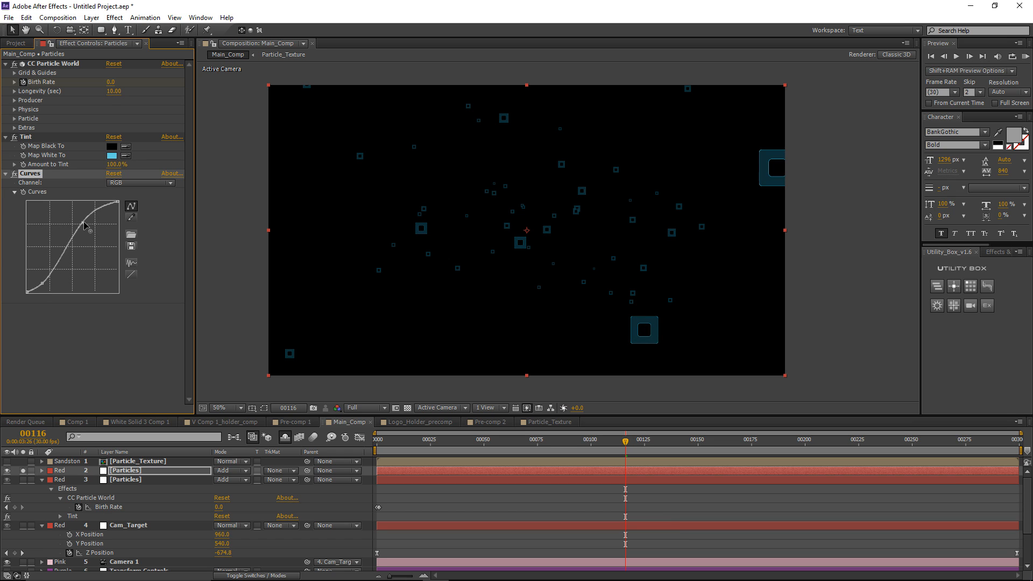
Step: Shape the Alpha channel of the Curves effect into an S-curve with a lowered dark end
left_click(133, 183)
left_click(142, 240)
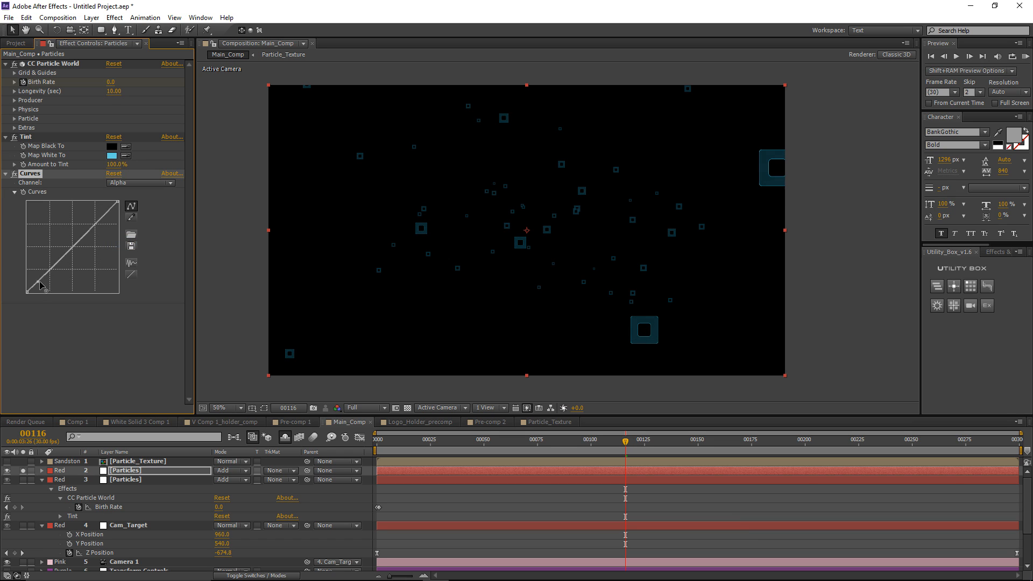
left_click_drag(41, 285, 60, 283)
left_click_drag(97, 228, 100, 225)
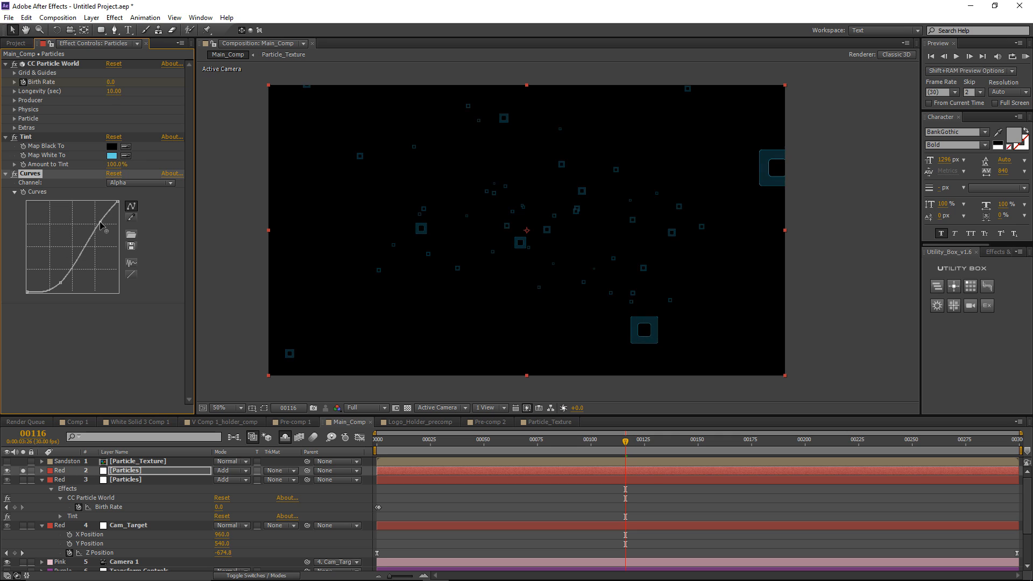
mouse_move(61, 283)
left_mouse_down()
mouse_move(81, 292)
mouse_move(52, 288)
left_mouse_up()
Step: Steepen the RGB S-curve in the Curves effect by raising its upper part, checking the particles up close
left_click(122, 184)
left_click(124, 192)
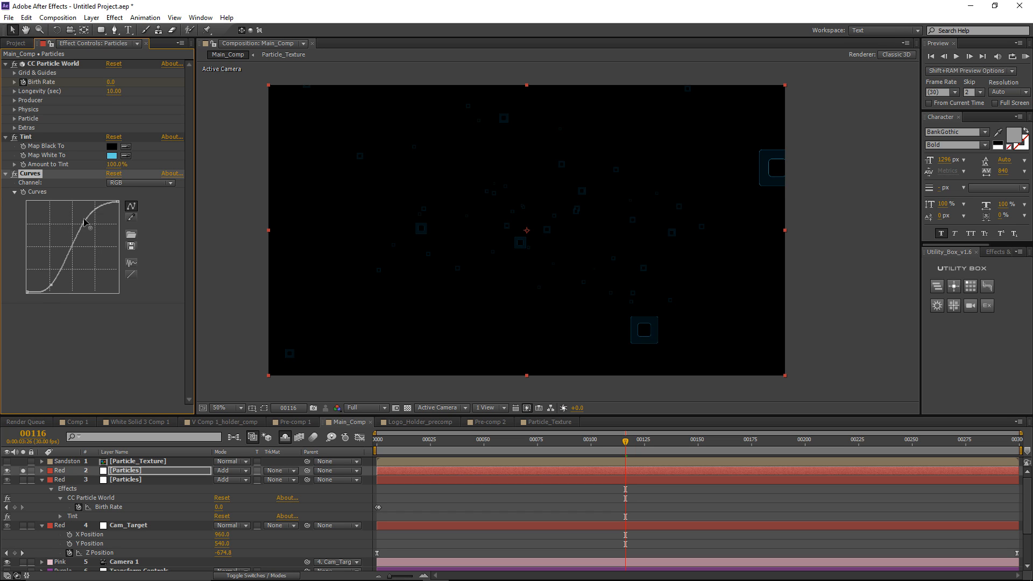
left_click_drag(84, 220, 85, 219)
scroll(610, 186, "up", 2)
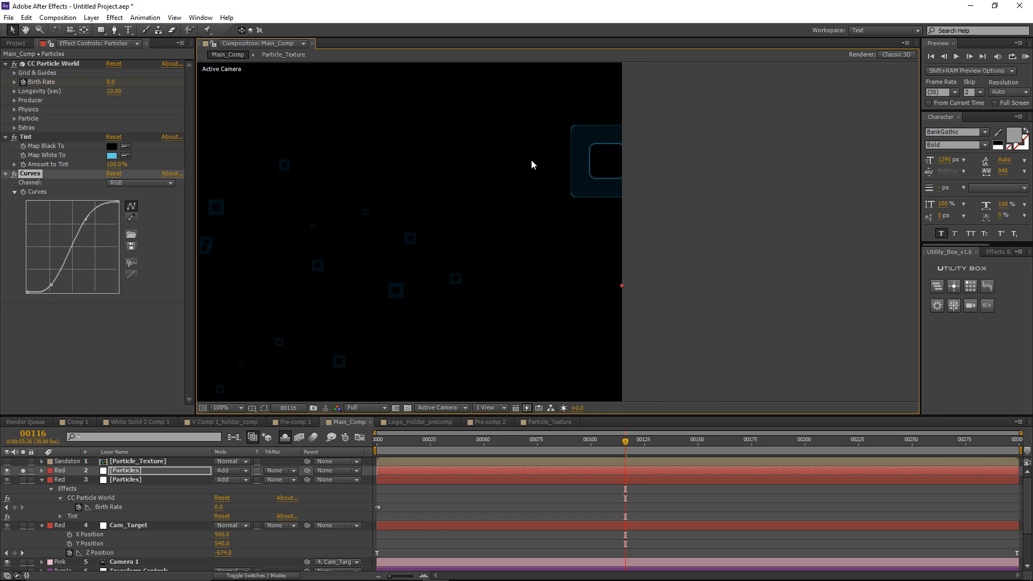
scroll(527, 161, "down", 2)
mouse_move(85, 219)
left_mouse_down()
mouse_move(90, 226)
mouse_move(76, 221)
left_mouse_up()
left_click_drag(52, 284, 52, 283)
left_click_drag(423, 253, 524, 245)
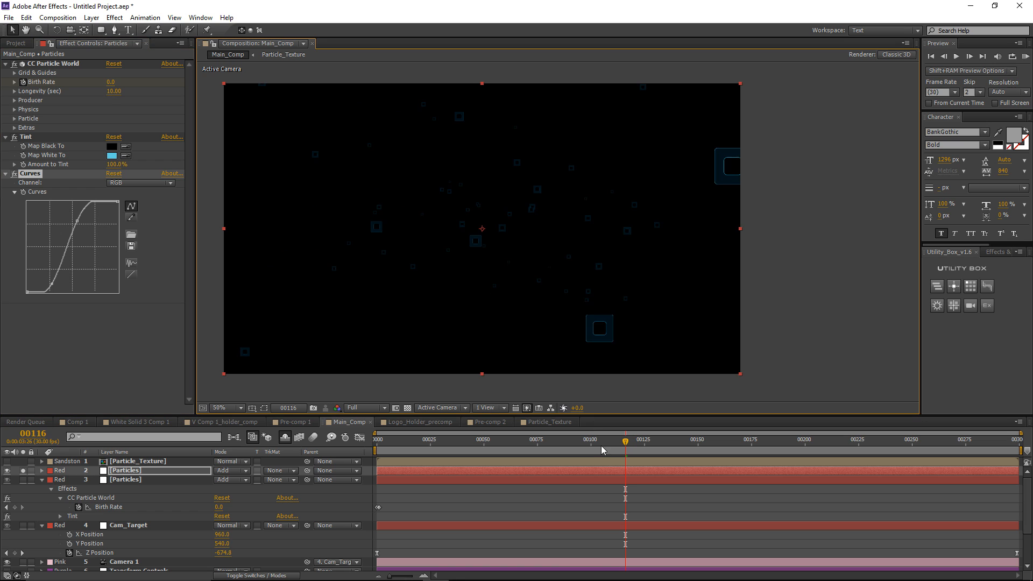
Step: Apply a Glow effect to the soloed Particles copy and add a second Glow with a Glow Radius of 91
left_click(464, 440)
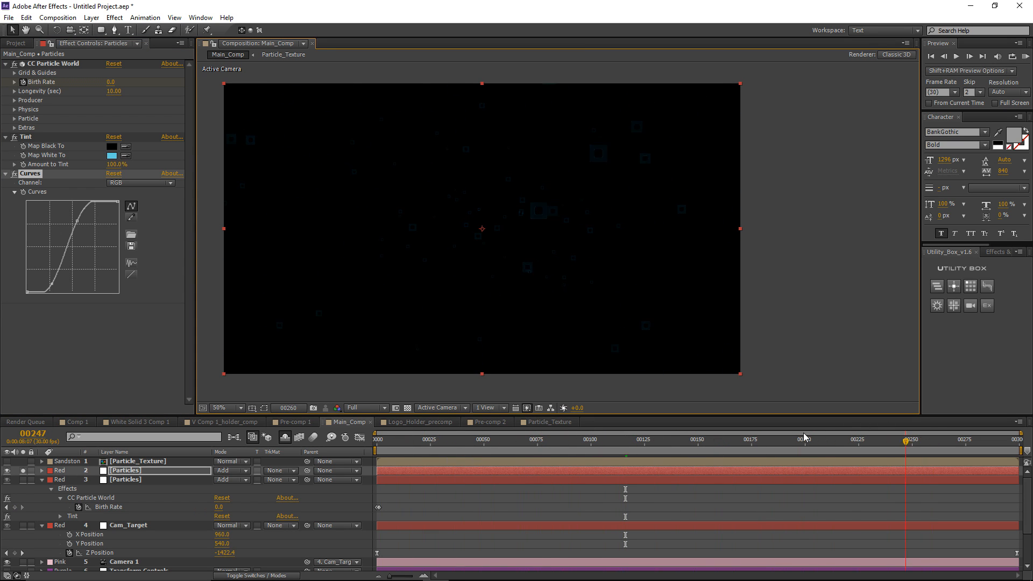
left_click(114, 17)
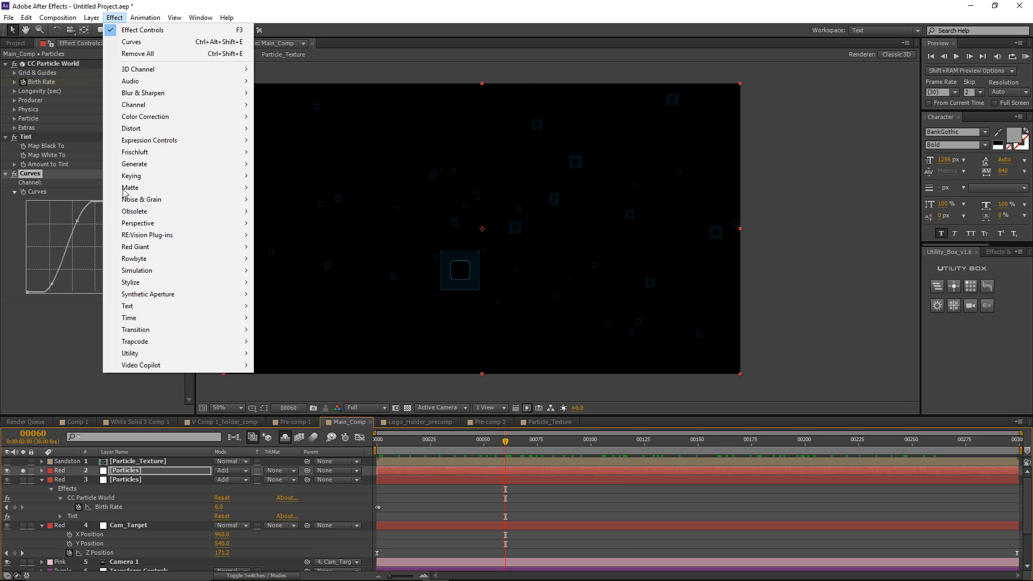
mouse_move(141, 283)
left_click(277, 447)
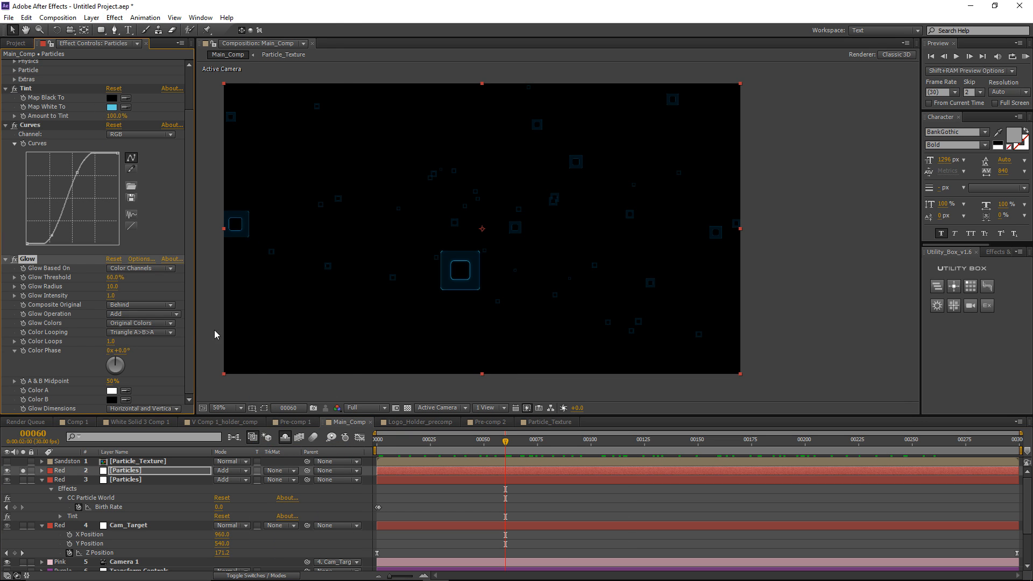
key("ctrl+d")
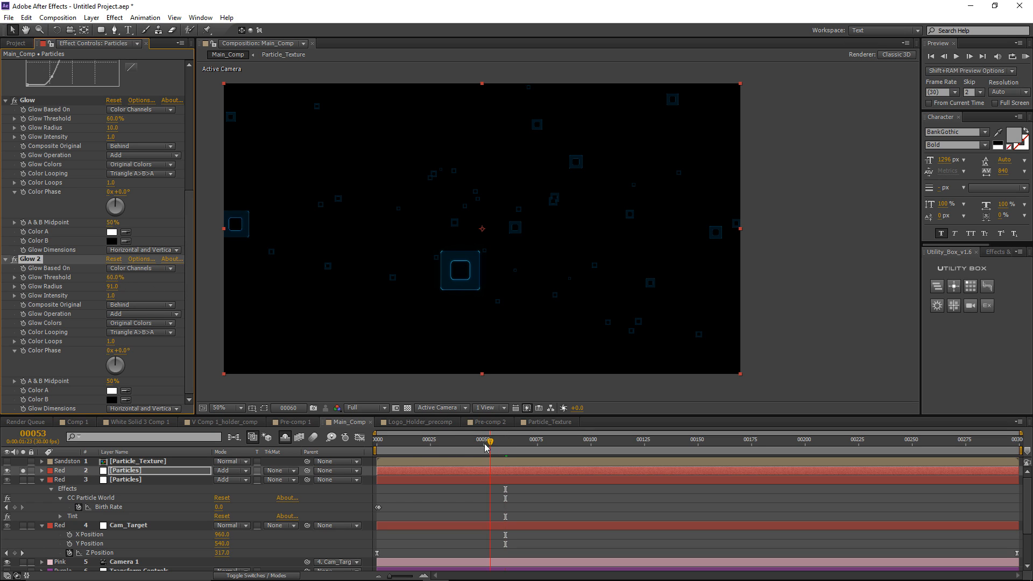
left_click_drag(484, 443, 516, 453)
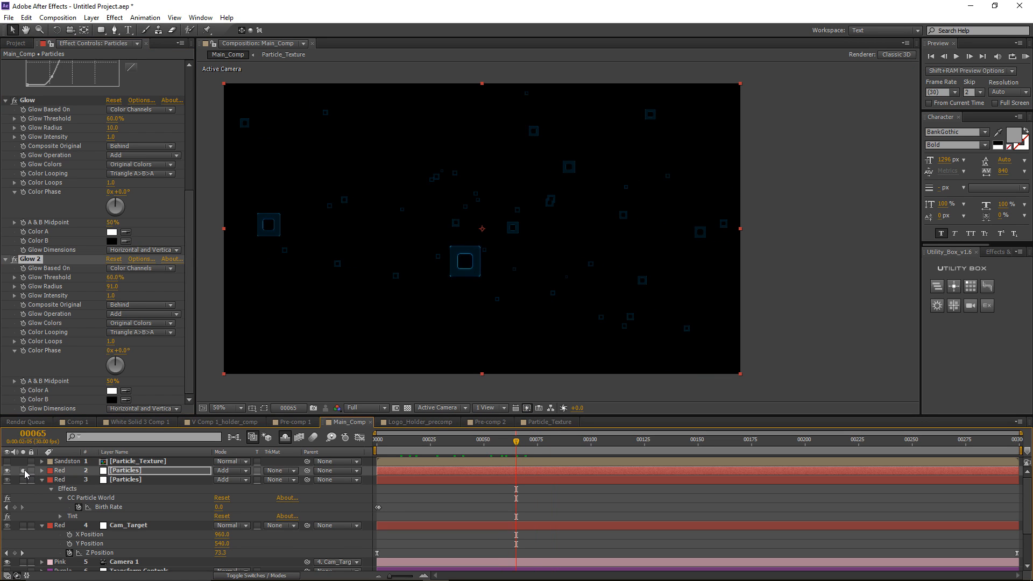
Step: Take the glowing copy out of solo, duplicate the original Particles layer and solo the new copy
left_click(24, 470)
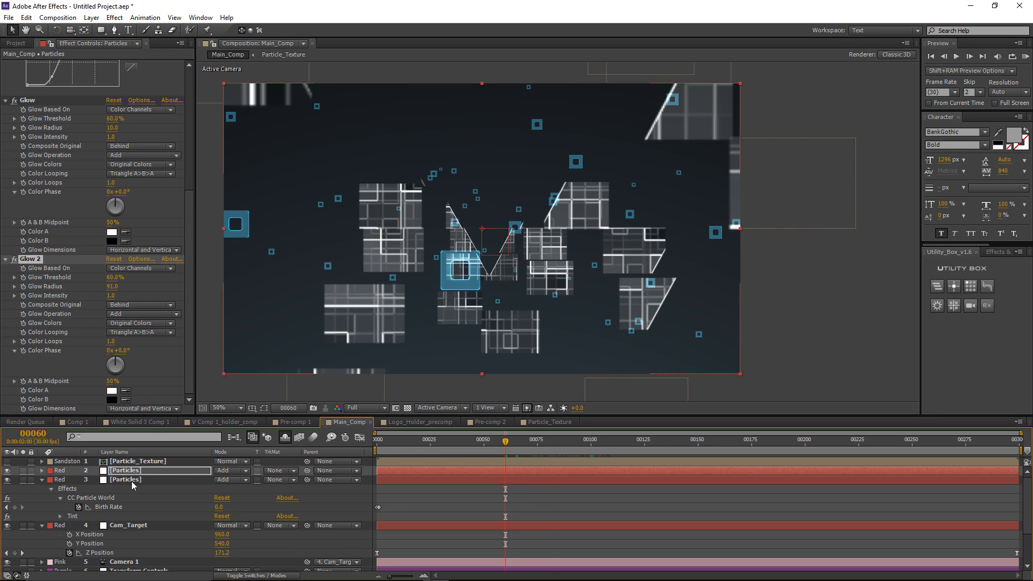
left_click(129, 480)
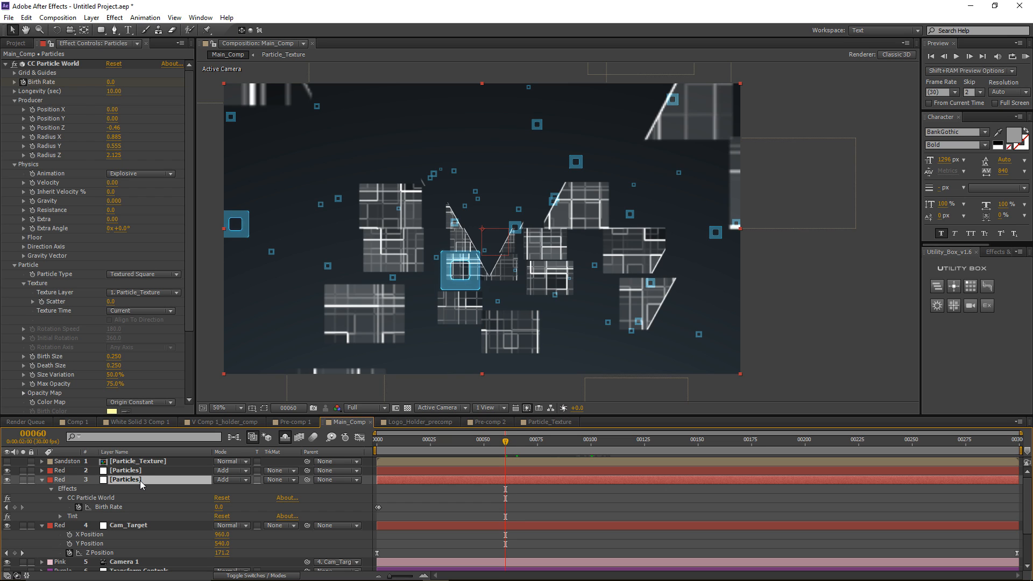
key("ctrl+d")
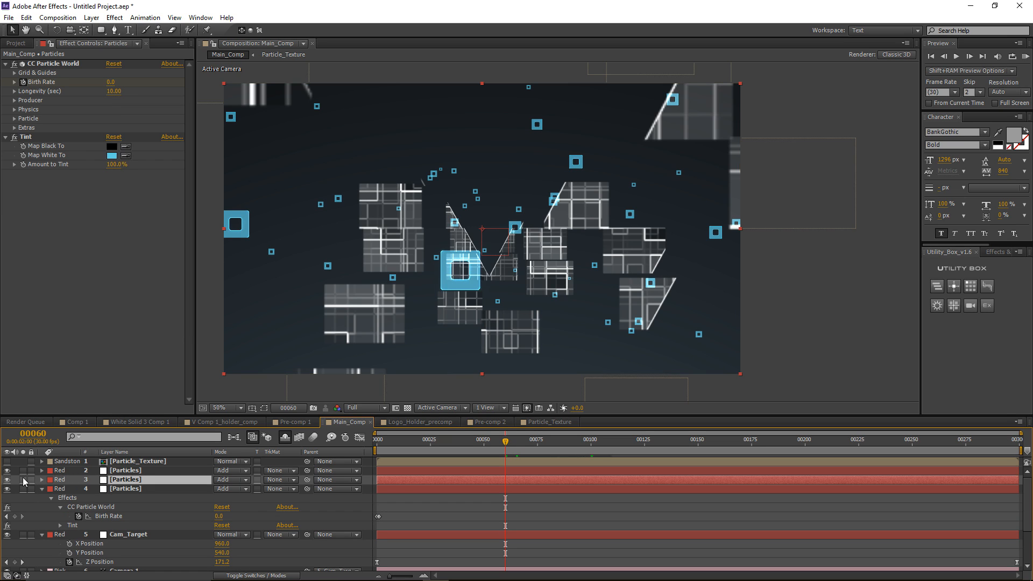
left_click(24, 480)
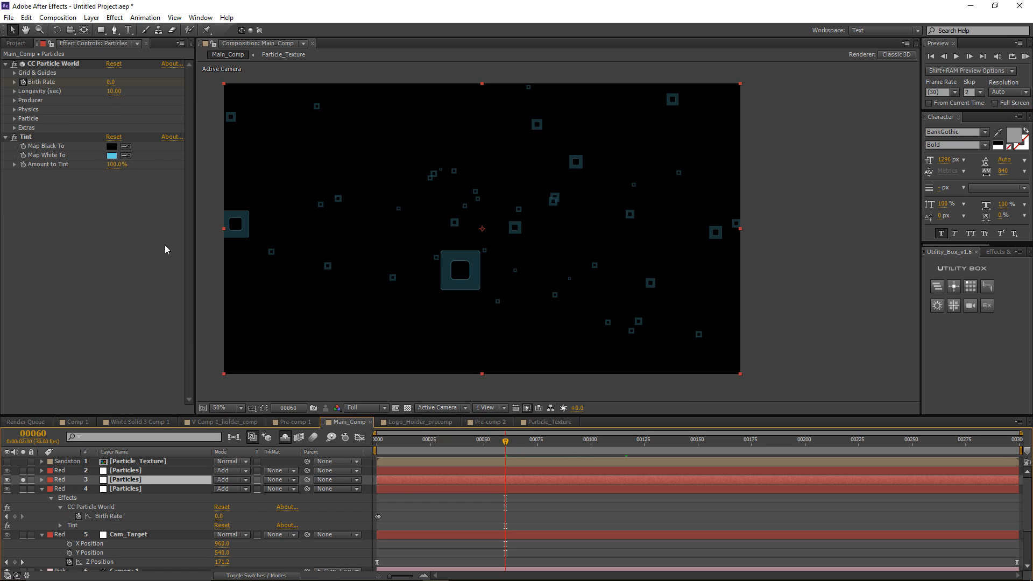
Step: Set the new copy's Random Seed to 160 and apply Camera Lens Blur with a Blur Radius of 15
left_click(14, 128)
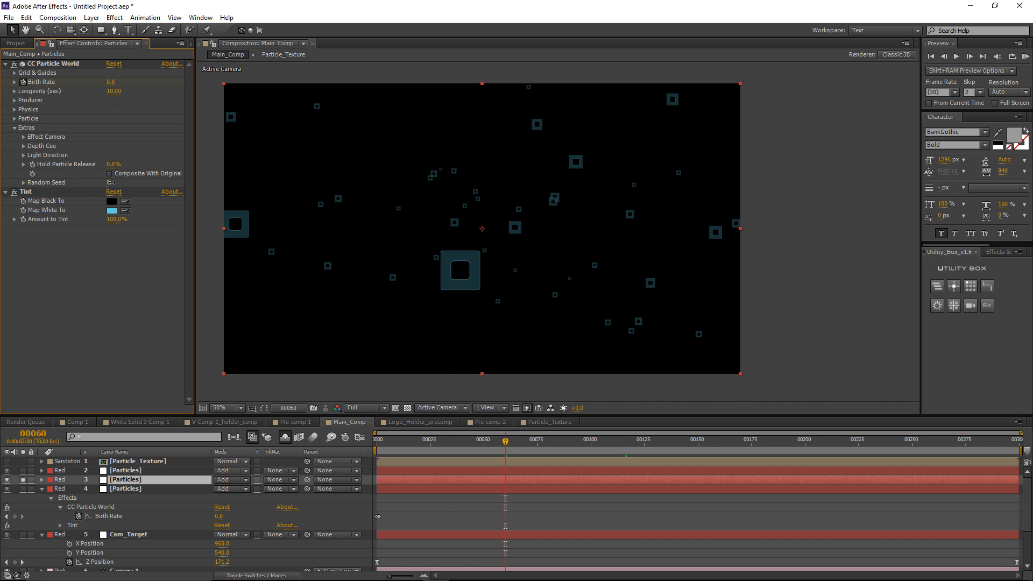
left_click_drag(111, 183, 119, 187)
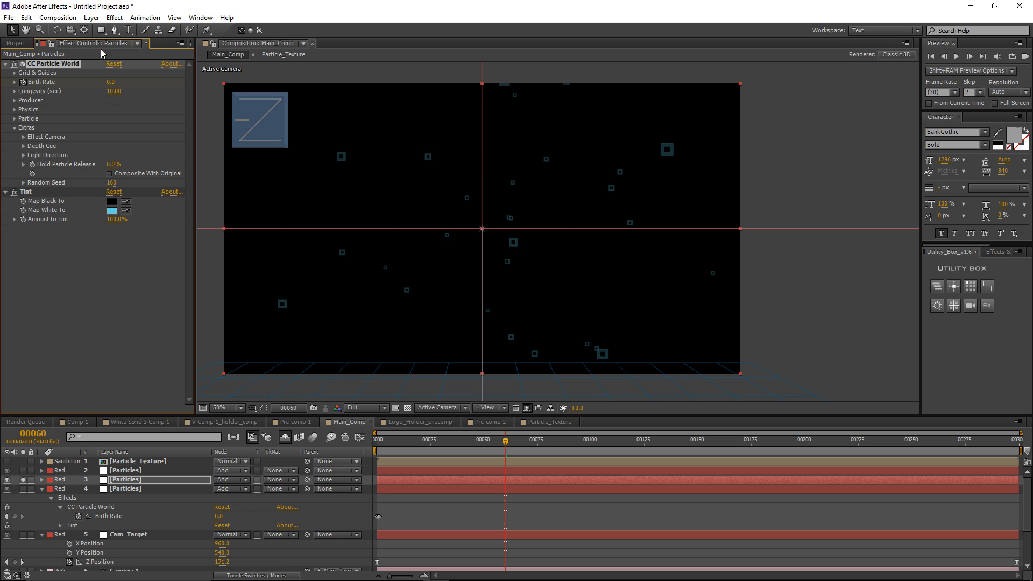
left_click(115, 17)
mouse_move(152, 93)
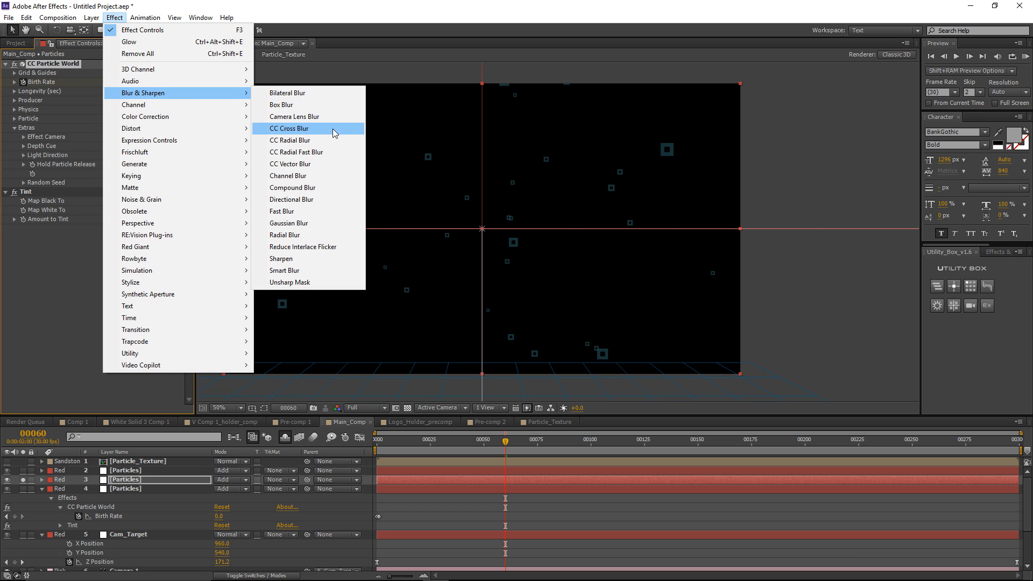
left_click(308, 116)
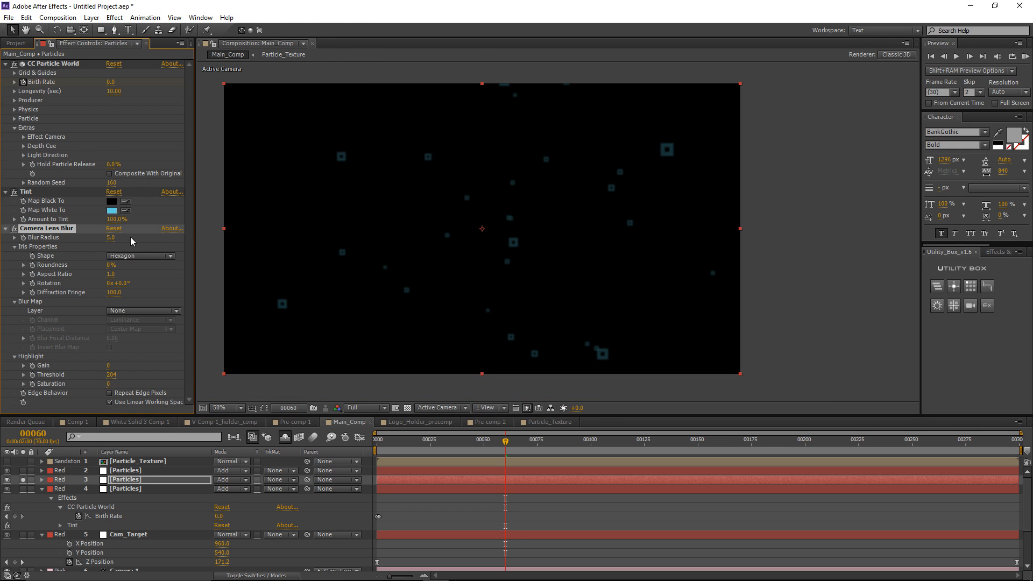
left_click(112, 238)
type("15")
key("Return")
mouse_move(500, 445)
left_mouse_down()
mouse_move(451, 458)
mouse_move(639, 456)
mouse_move(484, 455)
left_mouse_up()
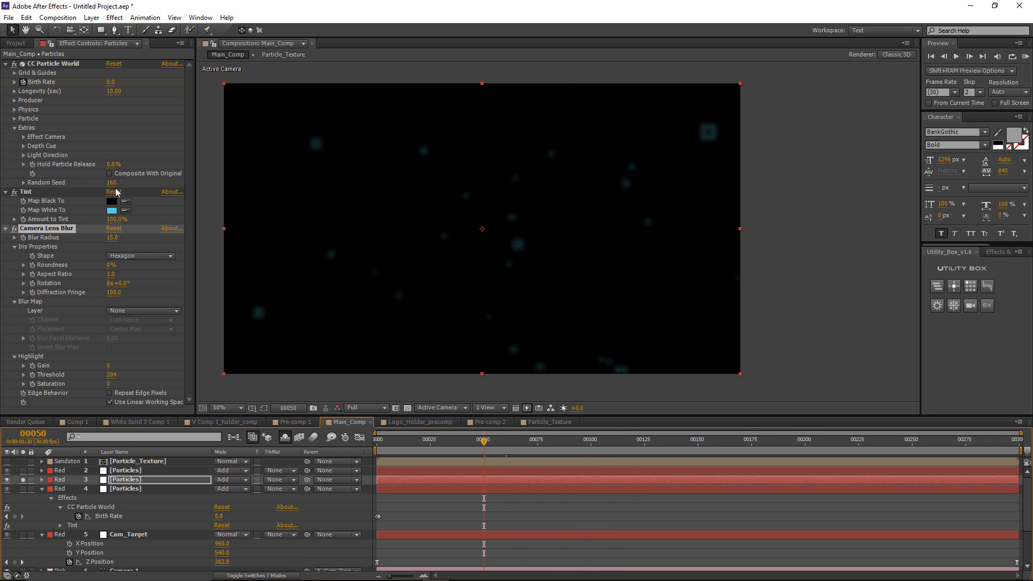
Step: Change the blurred copy's Random Seed to 300 and set the Camera Lens Blur radius to 10
left_click_drag(115, 185, 122, 182)
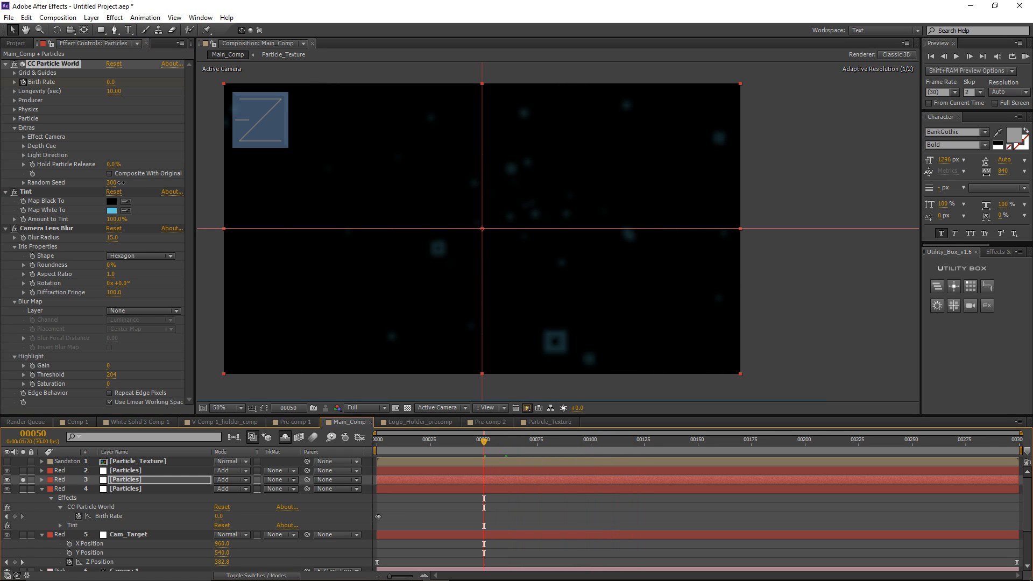
left_click(113, 237)
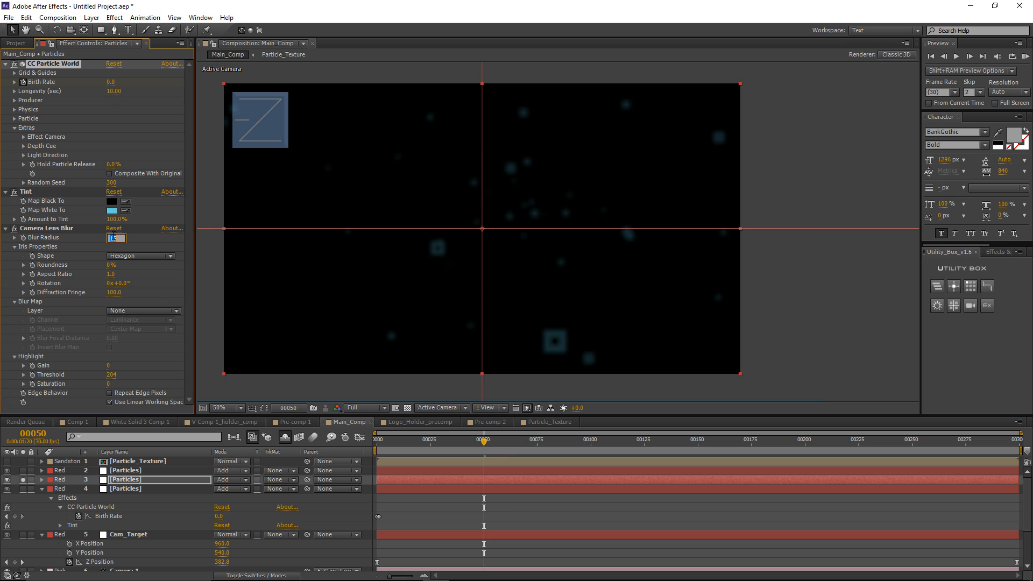
key("Return")
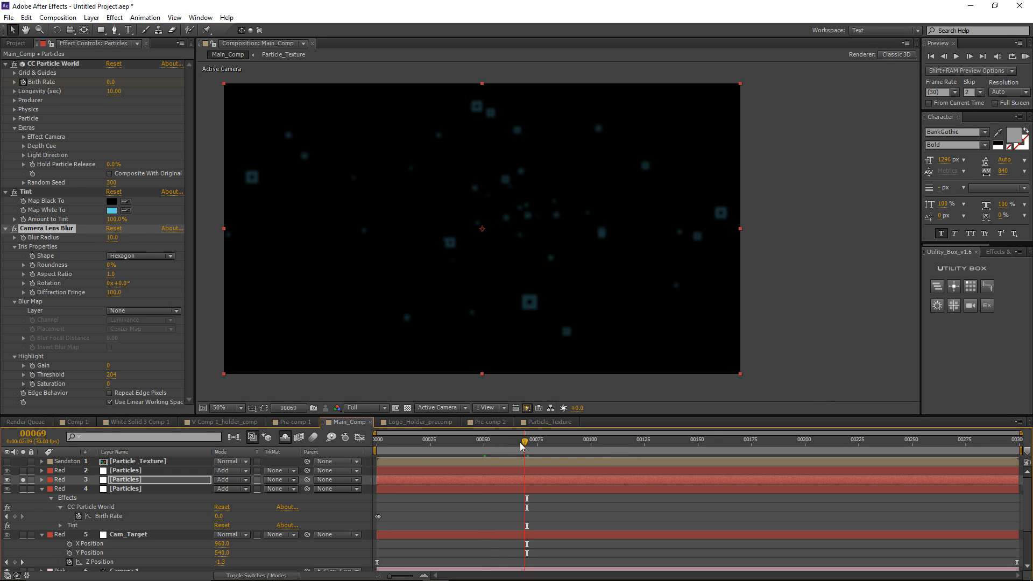
left_click_drag(524, 444, 596, 450)
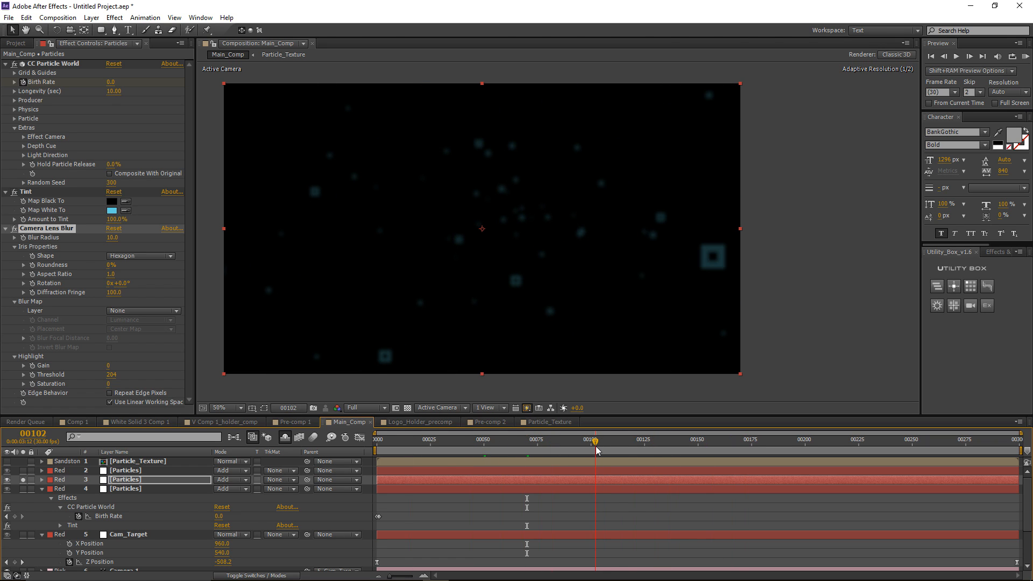
Step: Take the blurred Particles copy out of solo and set its opacity to 50%
left_click(22, 479)
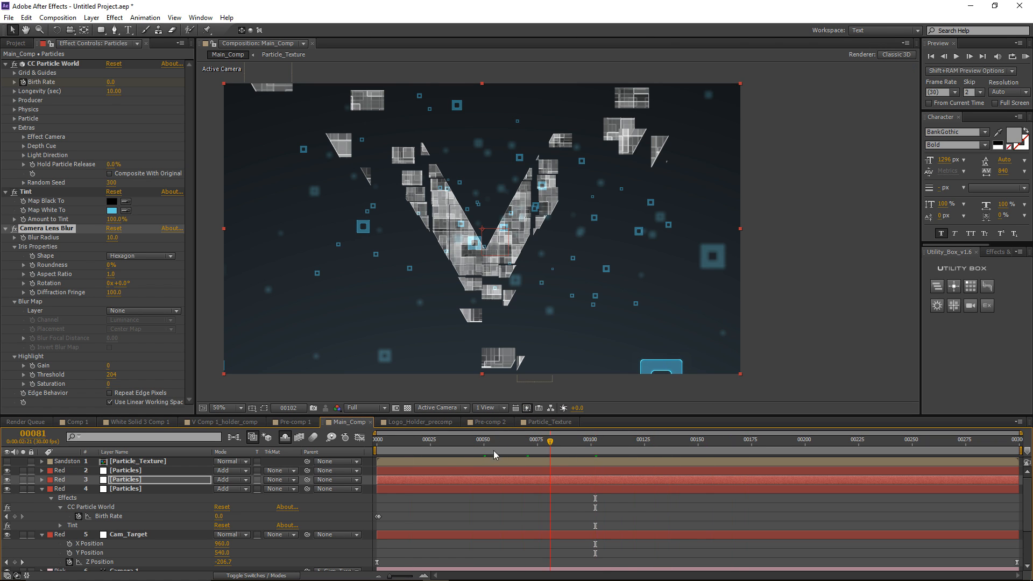
left_click_drag(493, 450, 471, 449)
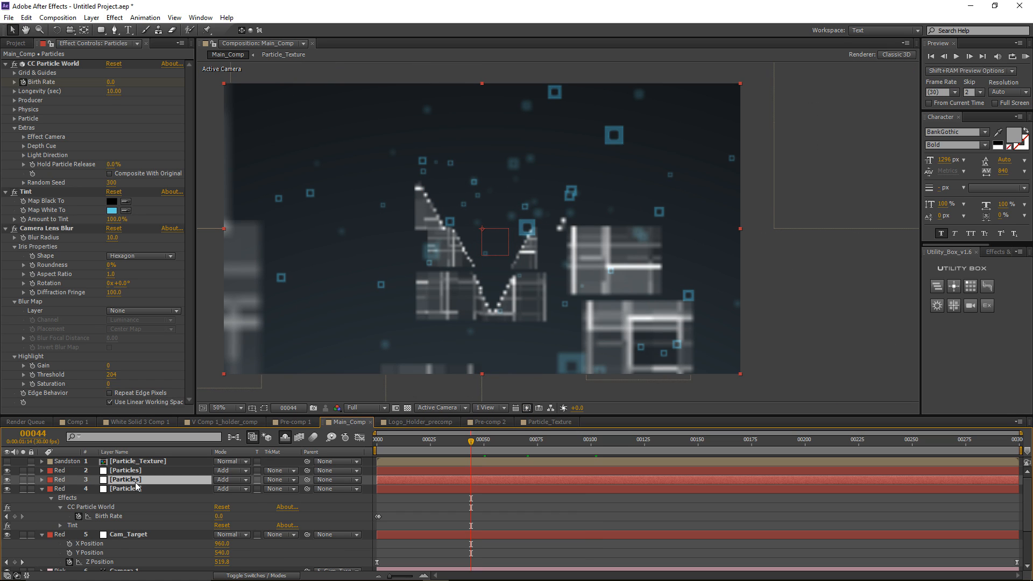
key("t")
left_click(221, 488)
type("50")
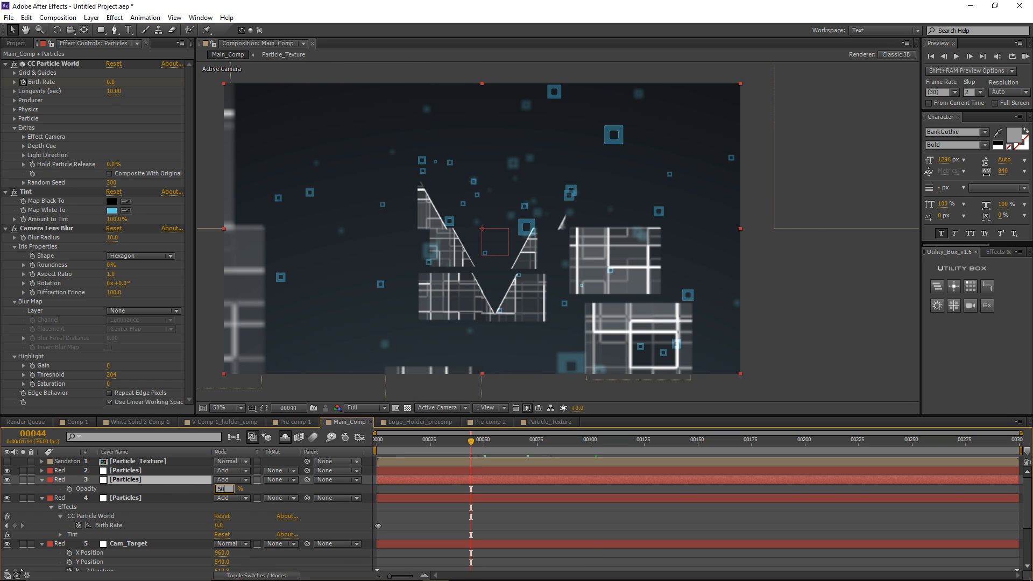
key("Return")
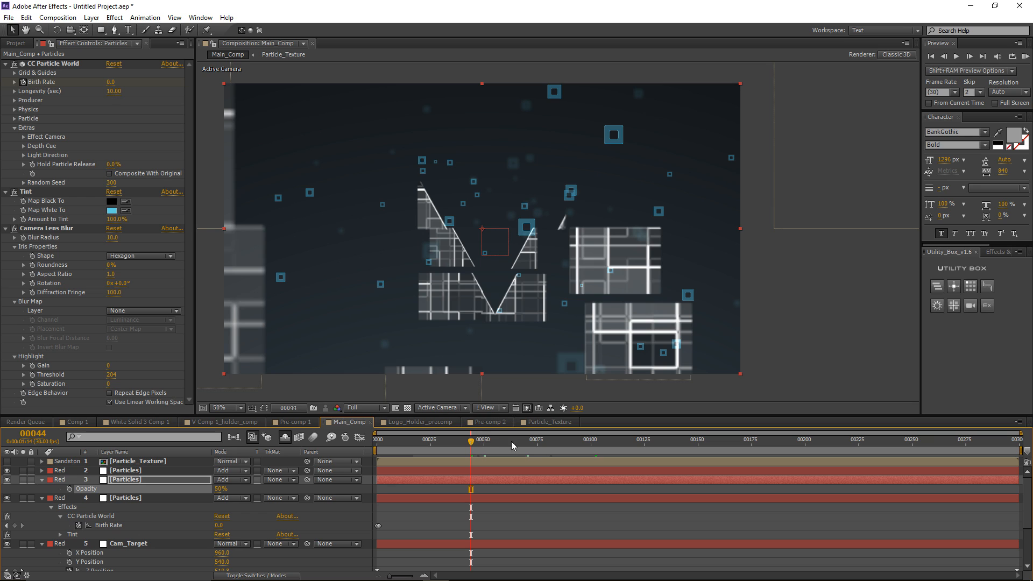
left_click(663, 448)
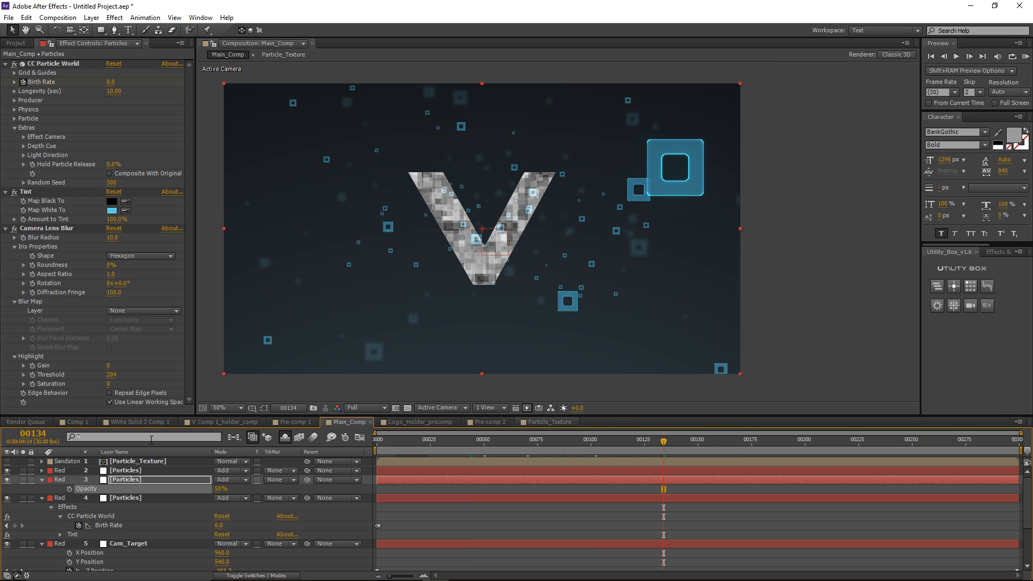
Step: Set opacity keyframes on all three Particles layers at frame 134
left_click(123, 470)
left_click(166, 498, "shift")
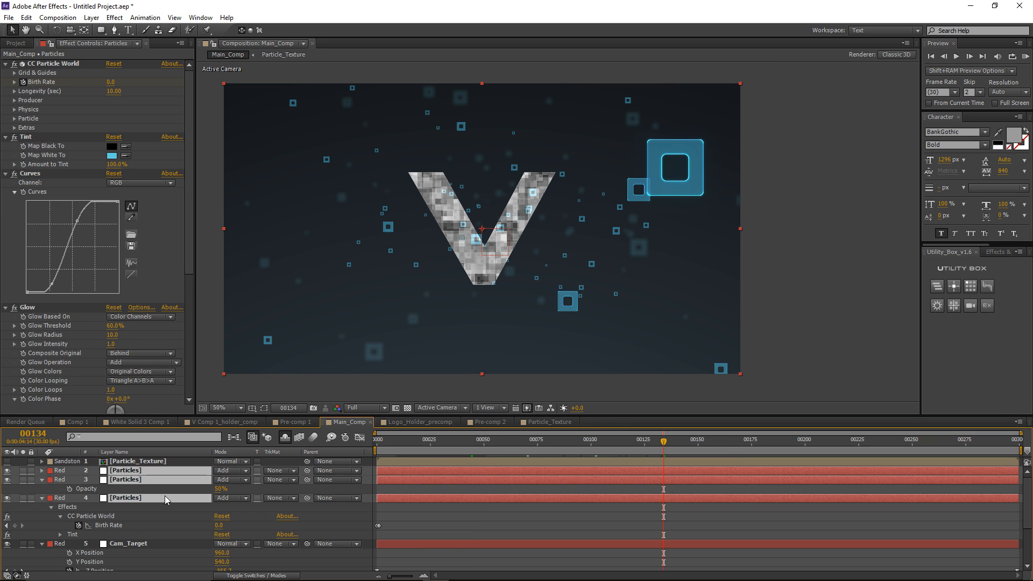
key("t")
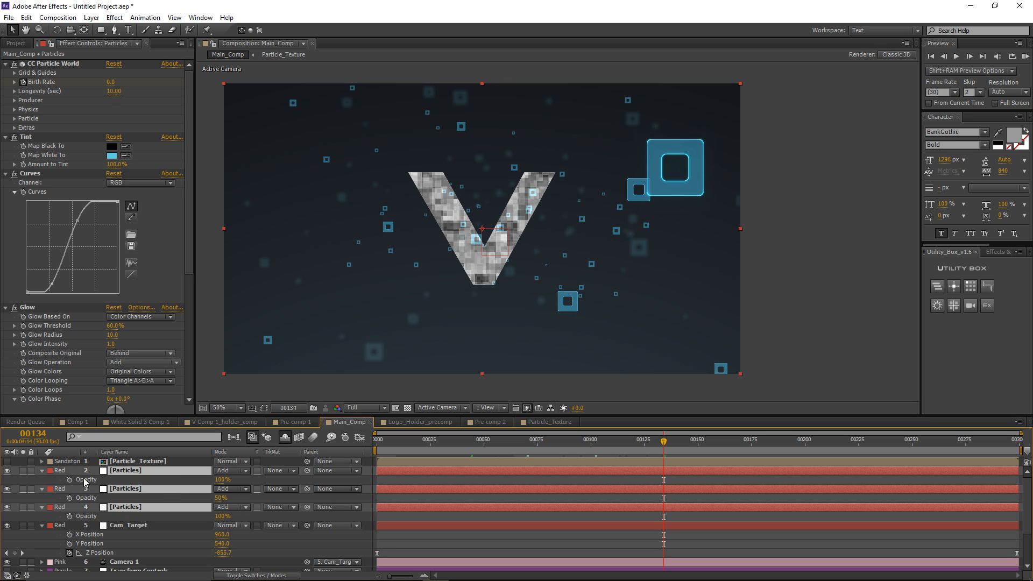
left_click(69, 480)
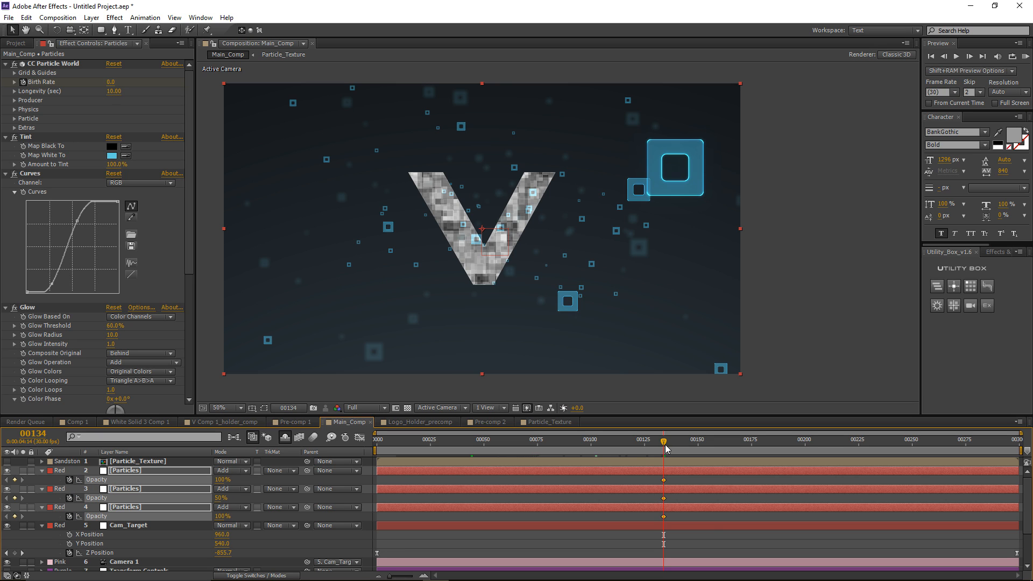
Step: Fade out all three Particles layers by setting their opacity to 0% at frame 200
left_click_drag(666, 449, 802, 448)
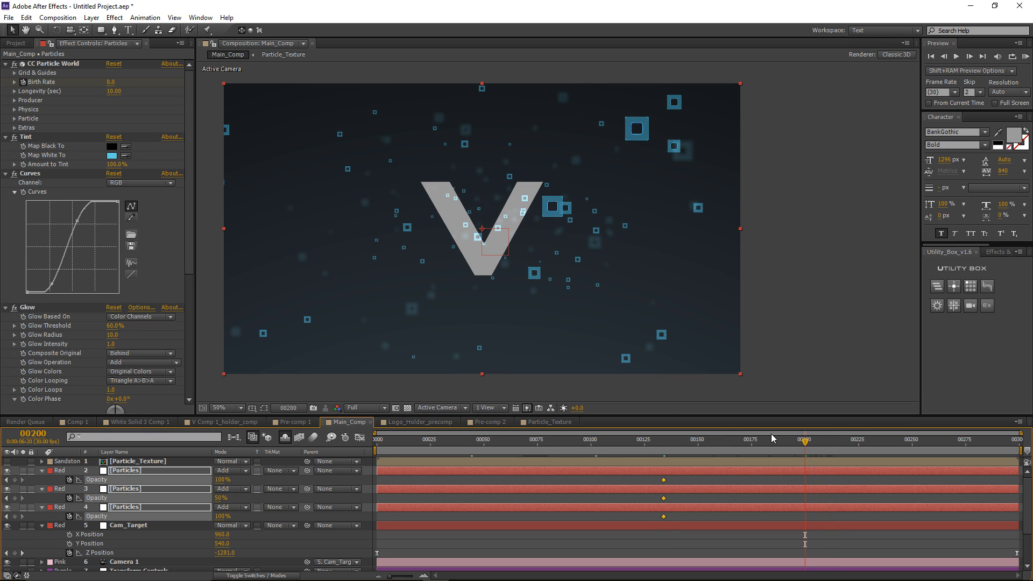
left_click(219, 480)
type("0")
key("Return")
Step: Move the first opacity keyframes of the three Particles layers earlier, to about frame 110, and check the fade
left_click_drag(763, 449, 610, 516)
left_click(635, 479)
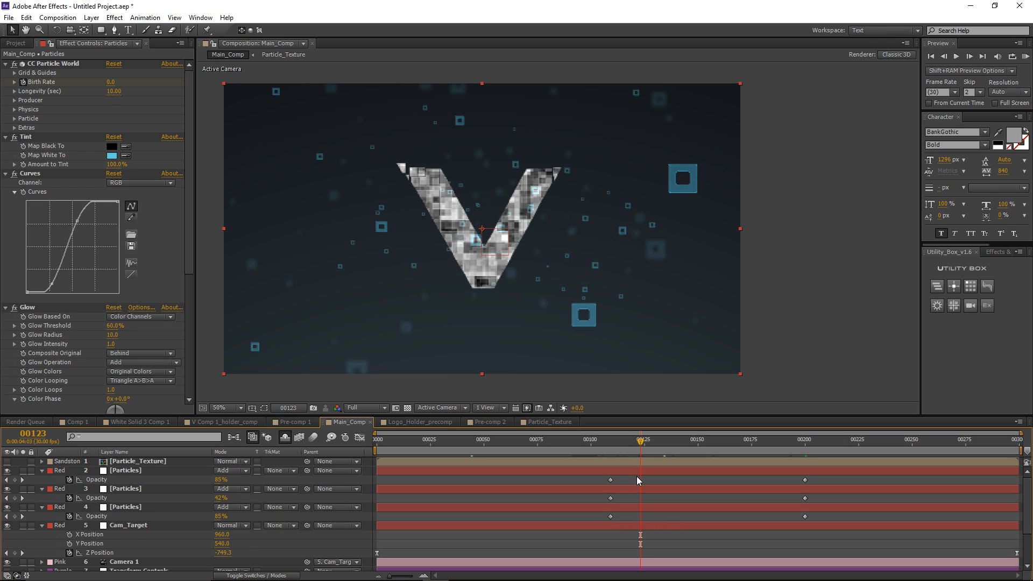
left_click_drag(650, 447, 764, 451)
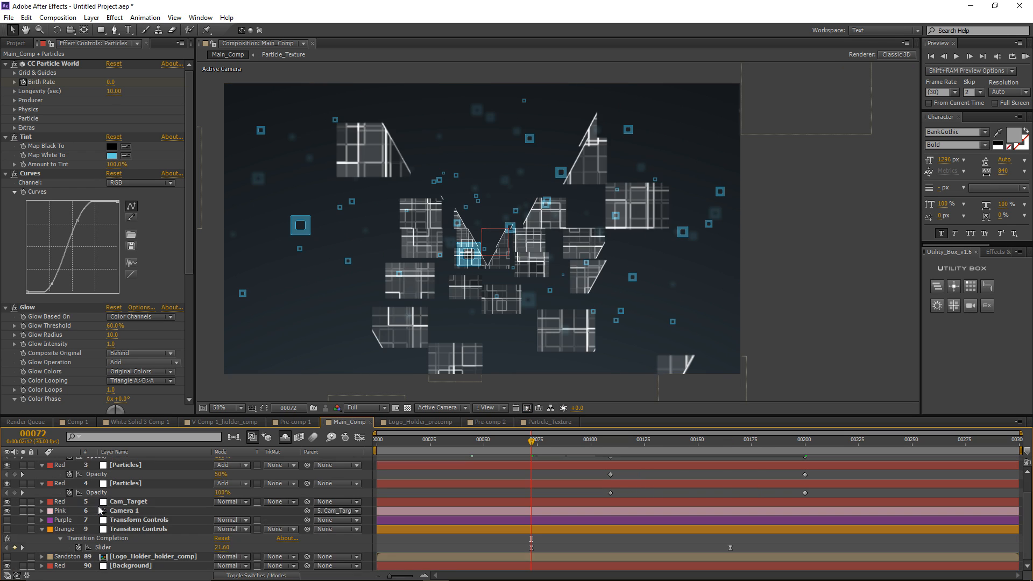
Step: Solo the Background layer, duplicate it and rename the upper copy Grid
left_click(133, 568)
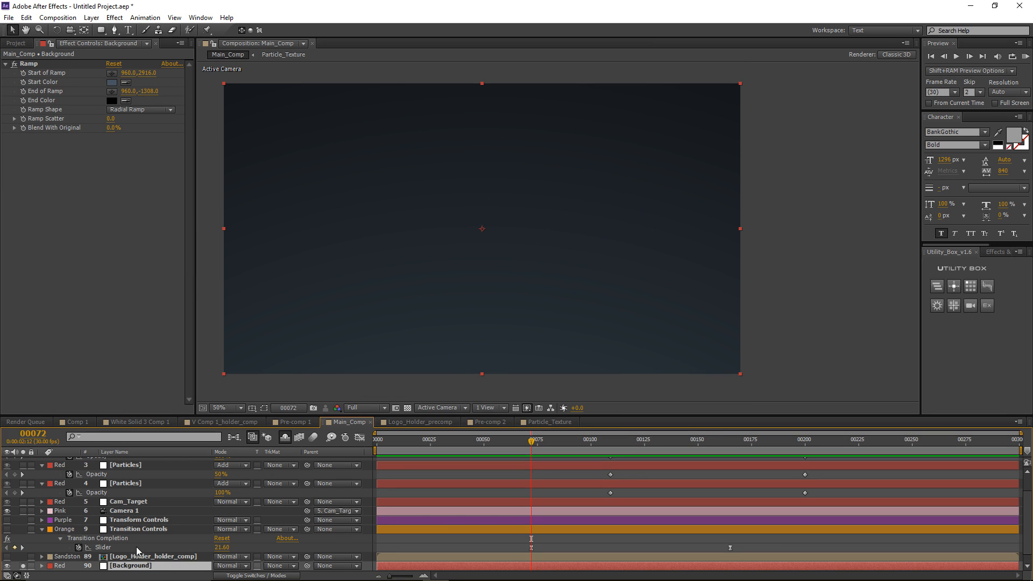
scroll(137, 546, "down", 1)
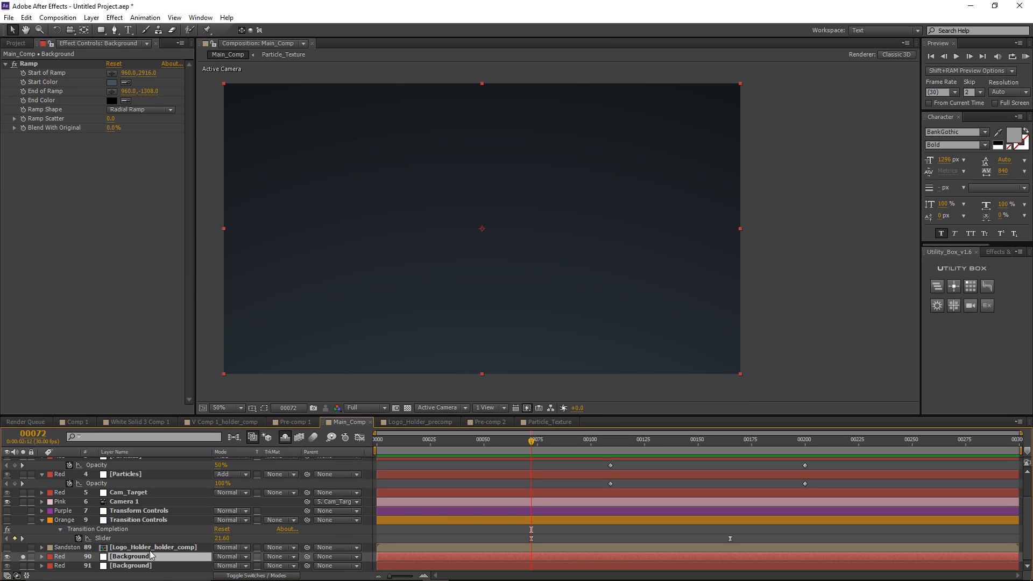
type("Grid")
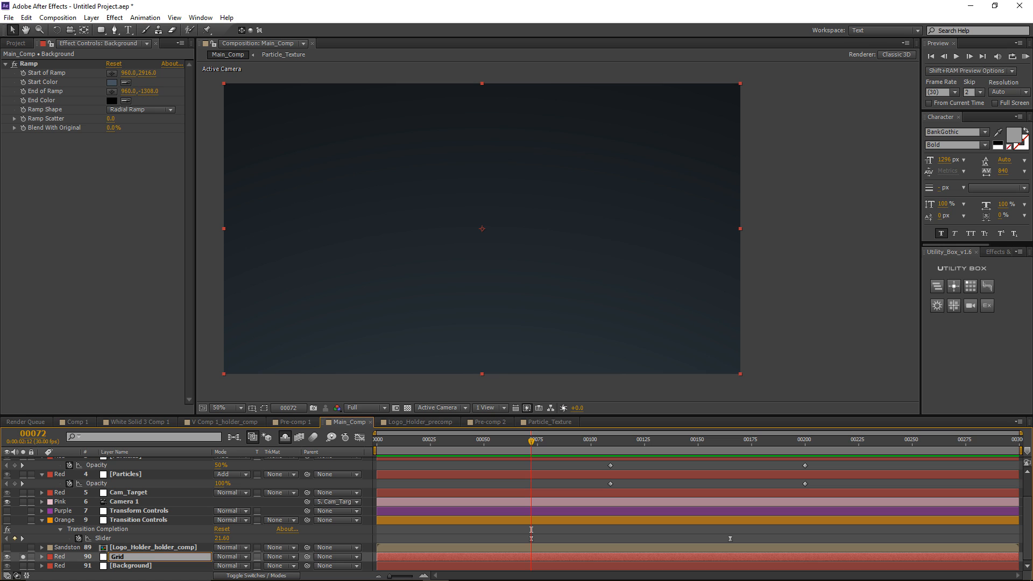
key("Return")
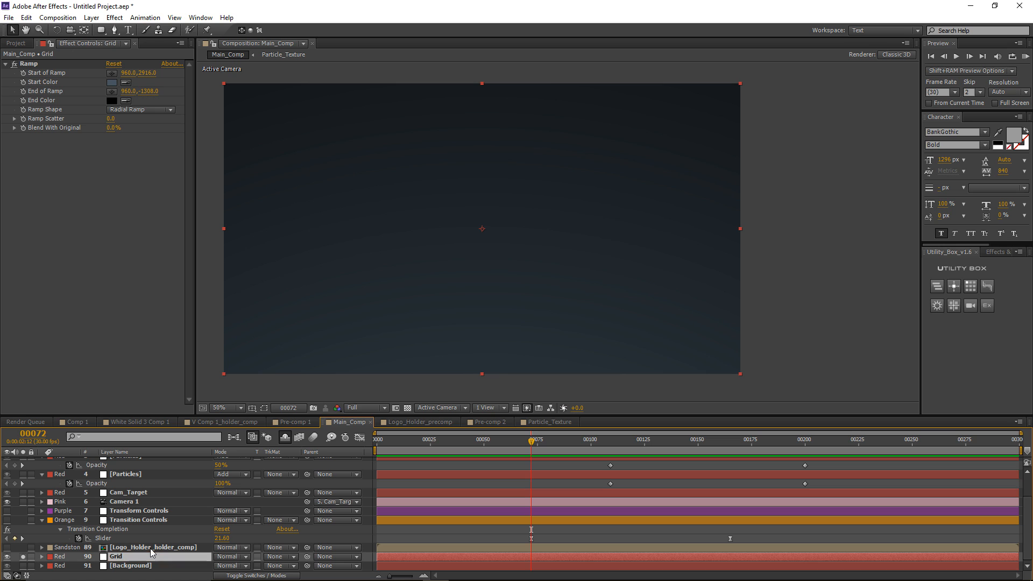
Step: Replace the Ramp effect on the Grid layer with the Grid effect
left_click(30, 66)
key("Delete")
left_click(114, 18)
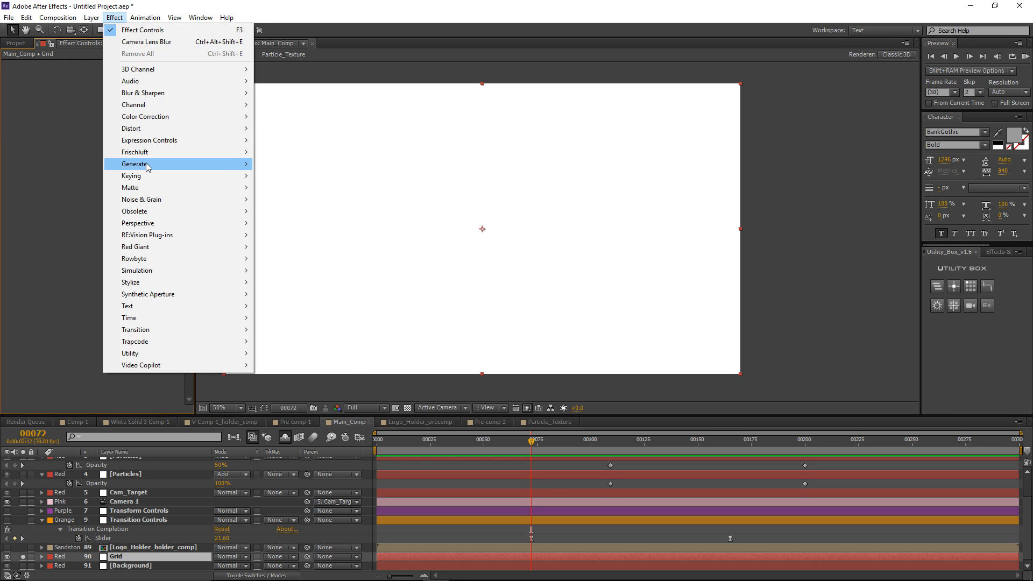
mouse_move(148, 167)
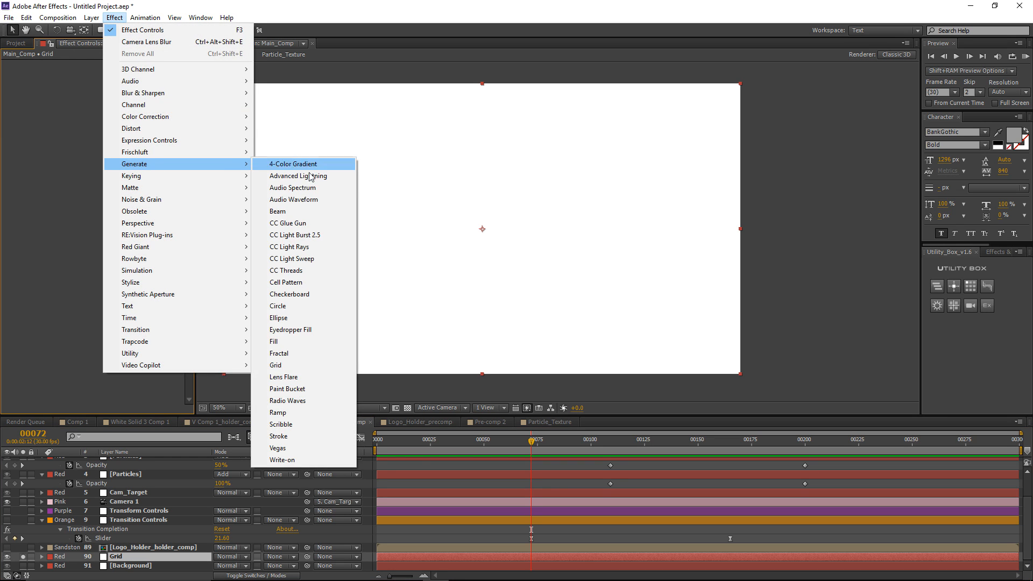
left_click(294, 365)
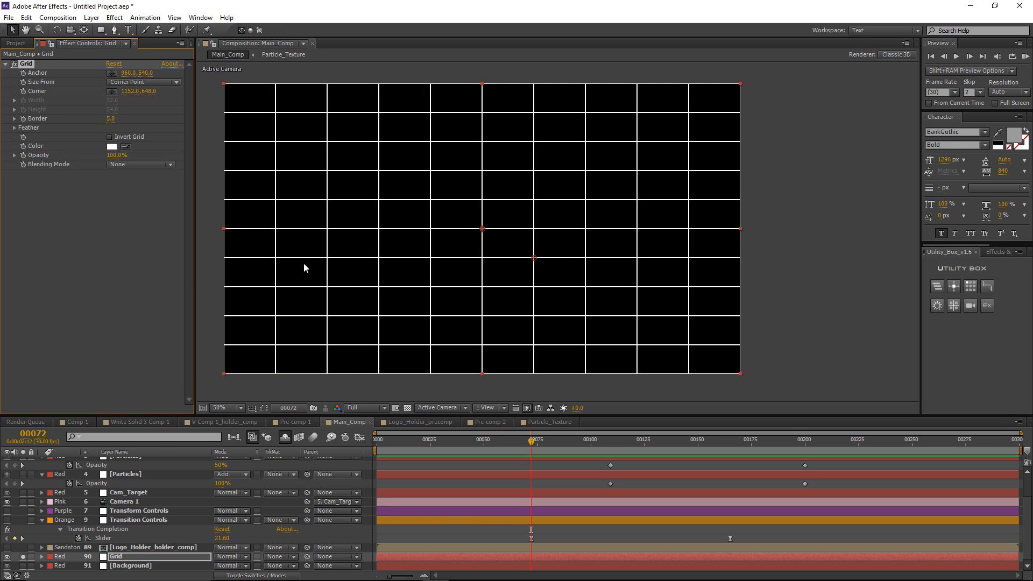
Step: Make the Grid layer 3D and, viewing frame 240, push it back to a Z position of 3040
left_click(163, 554)
key("F4")
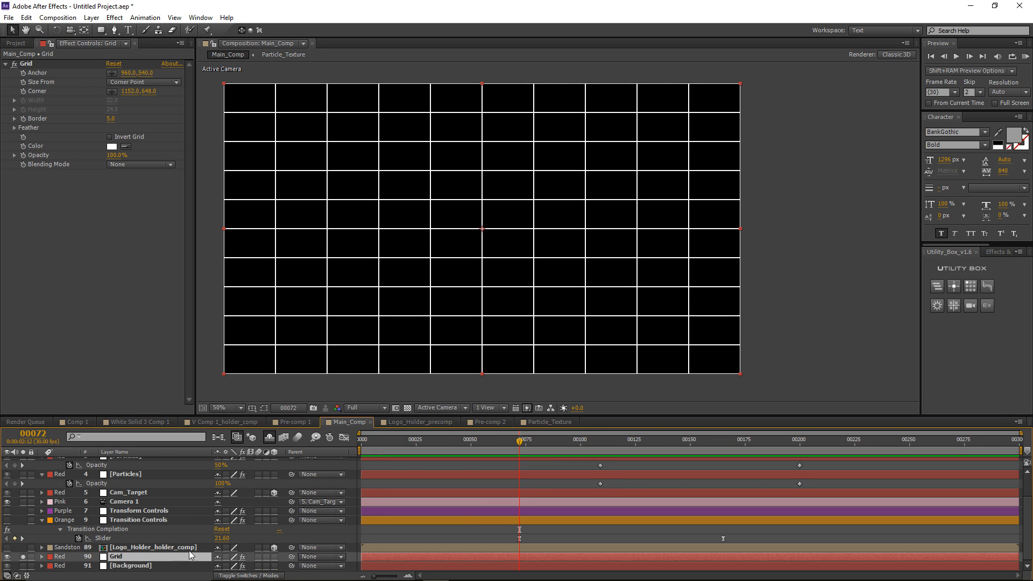
left_click(274, 556)
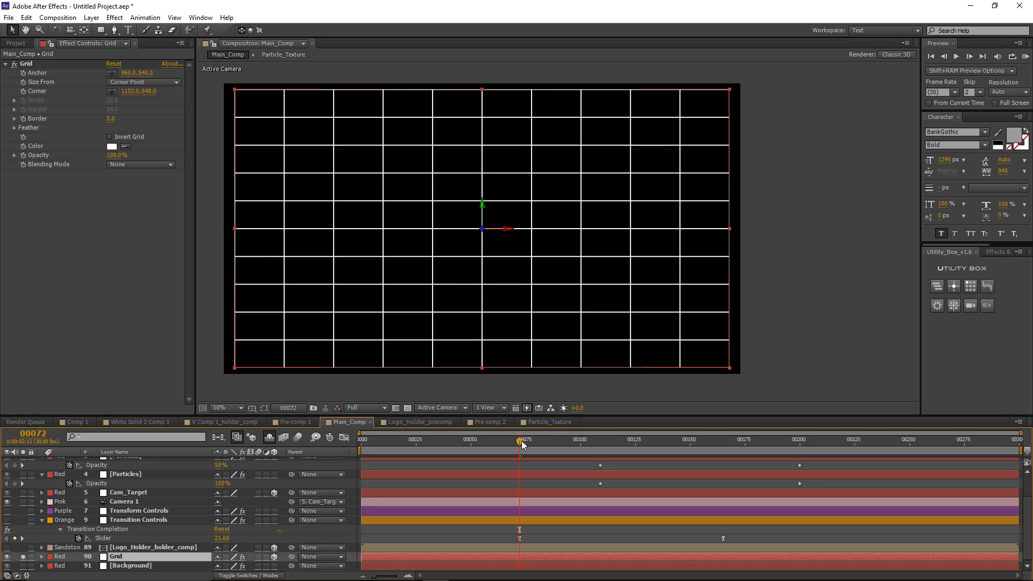
left_click_drag(521, 441, 889, 451)
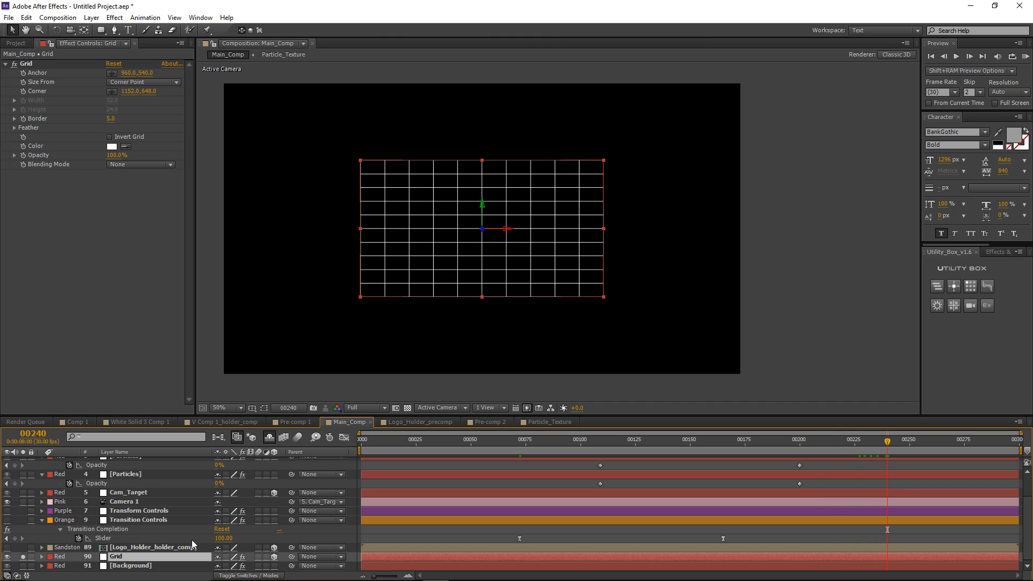
key("p")
left_click_drag(253, 557, 413, 553)
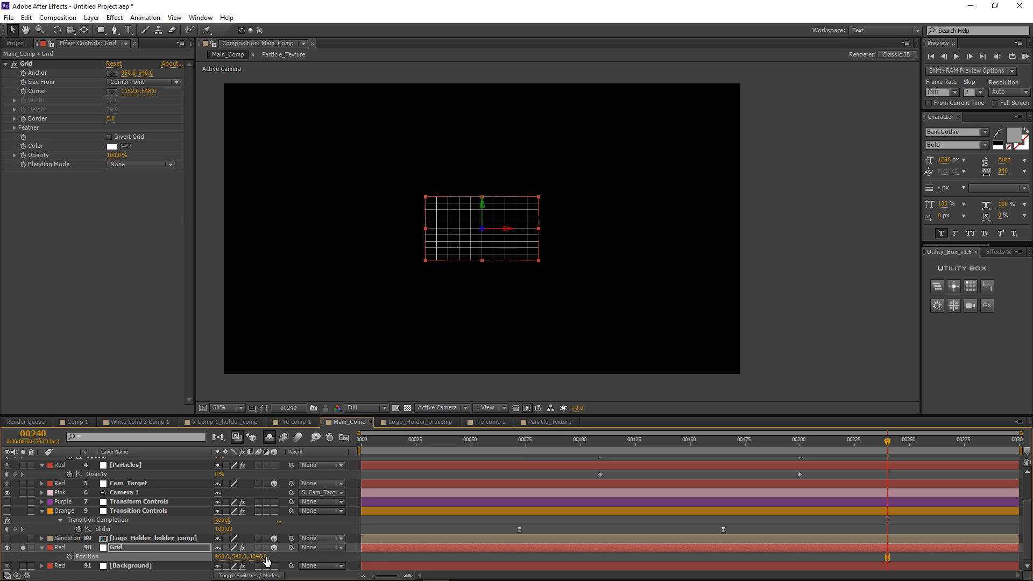
Step: Scale the Grid layer up proportionally until it extends slightly beyond the composition frame
key("comma")
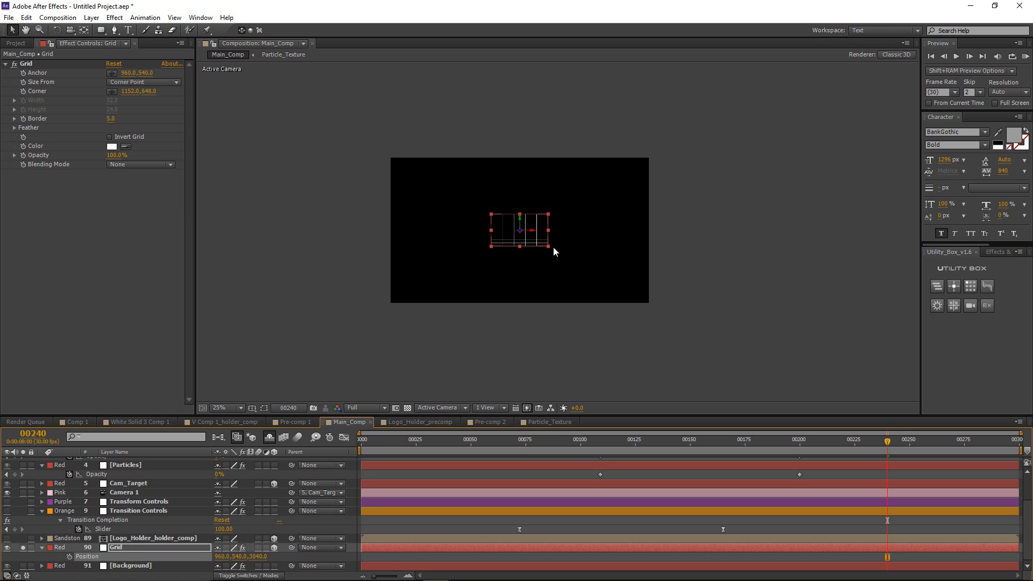
left_click_drag(547, 246, 653, 315)
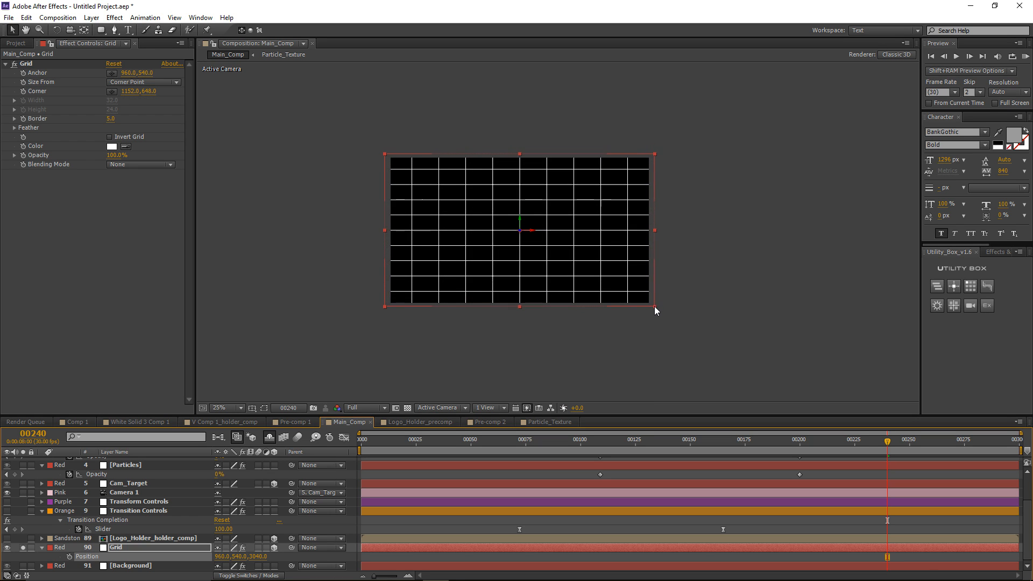
key("period")
key("period")
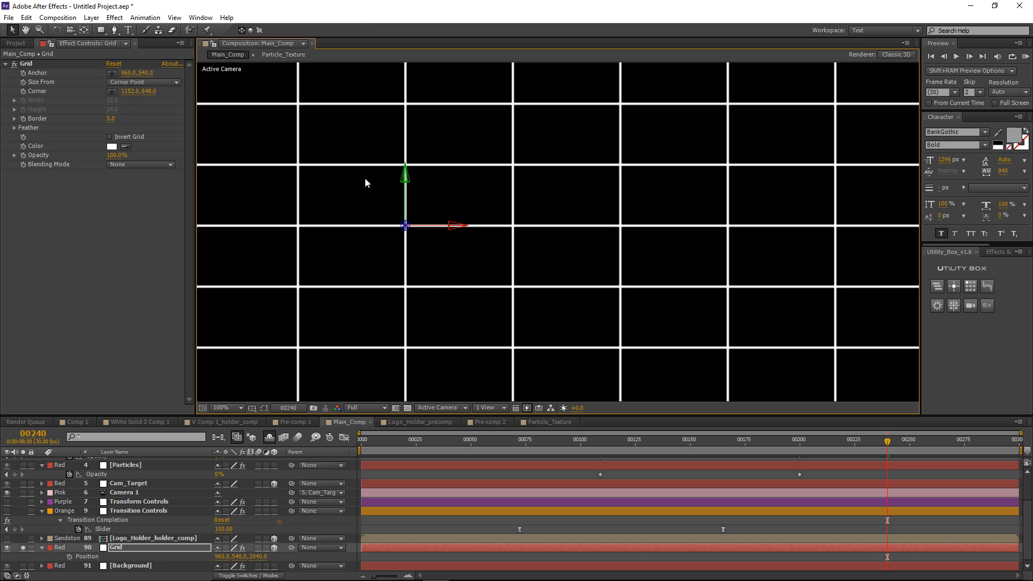
Step: Set the Grid effect's border to 1 and its corner to 1008, 578 for finer, denser lines
left_click(123, 119)
key("Return")
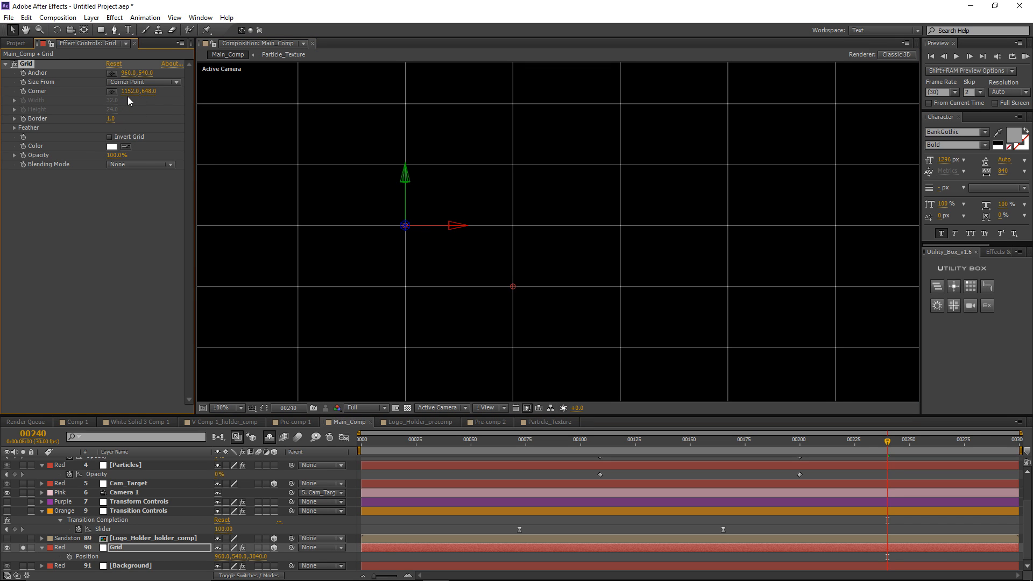
left_click_drag(144, 92, 70, 93)
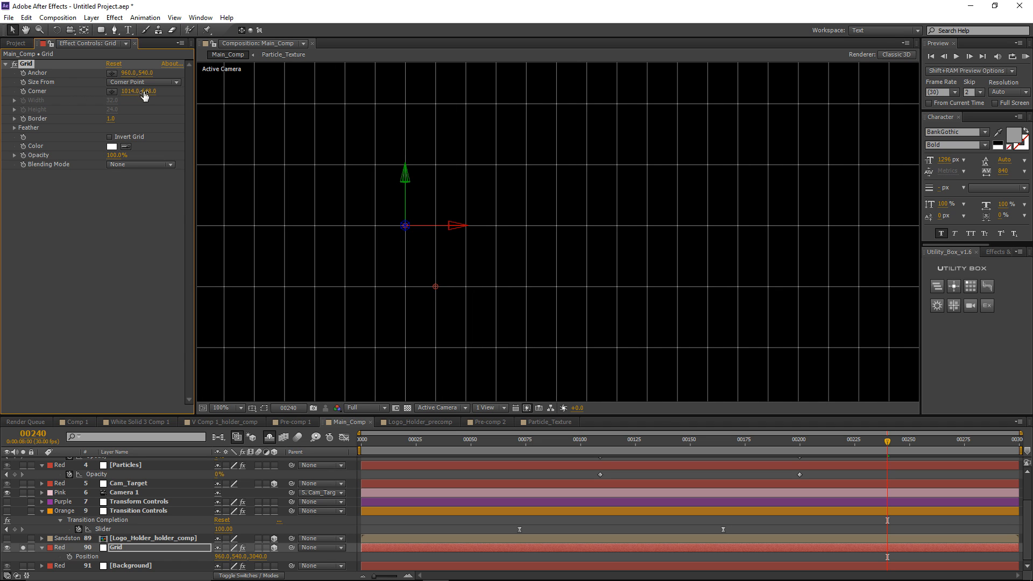
mouse_move(152, 99)
left_mouse_down()
mouse_move(103, 105)
mouse_move(115, 92)
mouse_move(157, 91)
left_mouse_up()
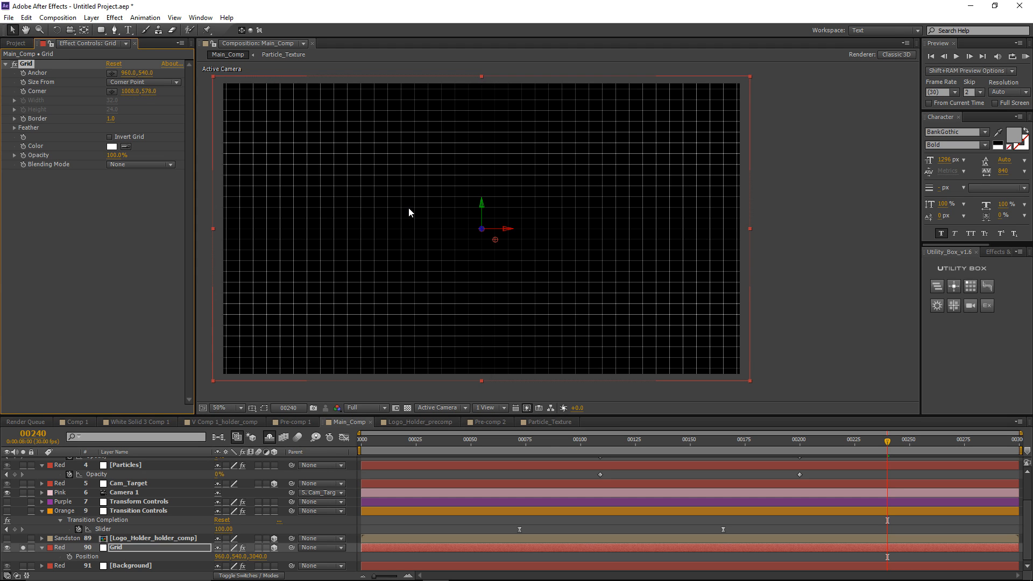
key("grave")
key("grave")
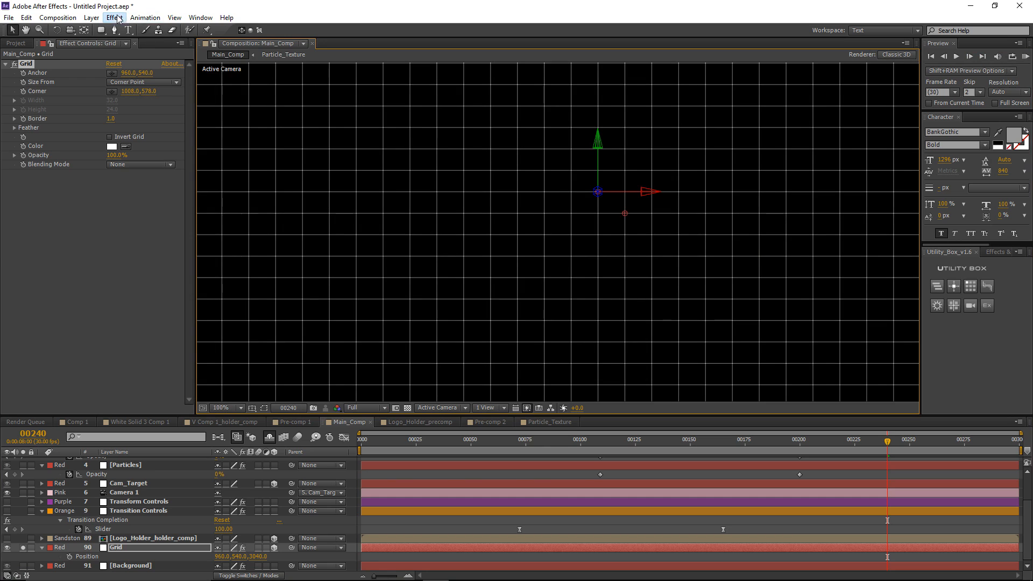
Step: Add Fractal Noise to the Grid layer and set its noise type to Block
left_click(114, 17)
mouse_move(154, 200)
left_click(290, 223)
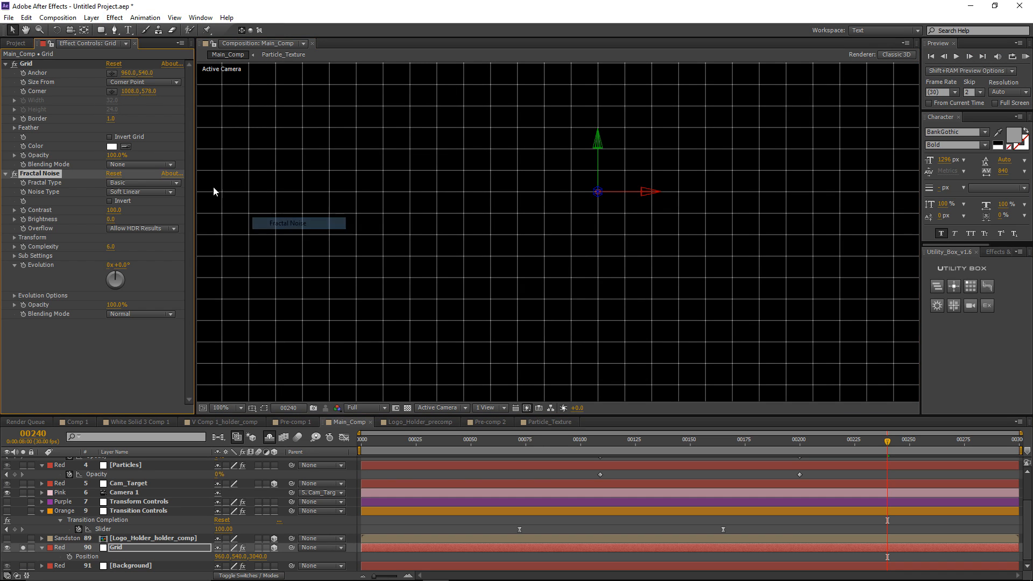
left_click(134, 192)
left_click(133, 203)
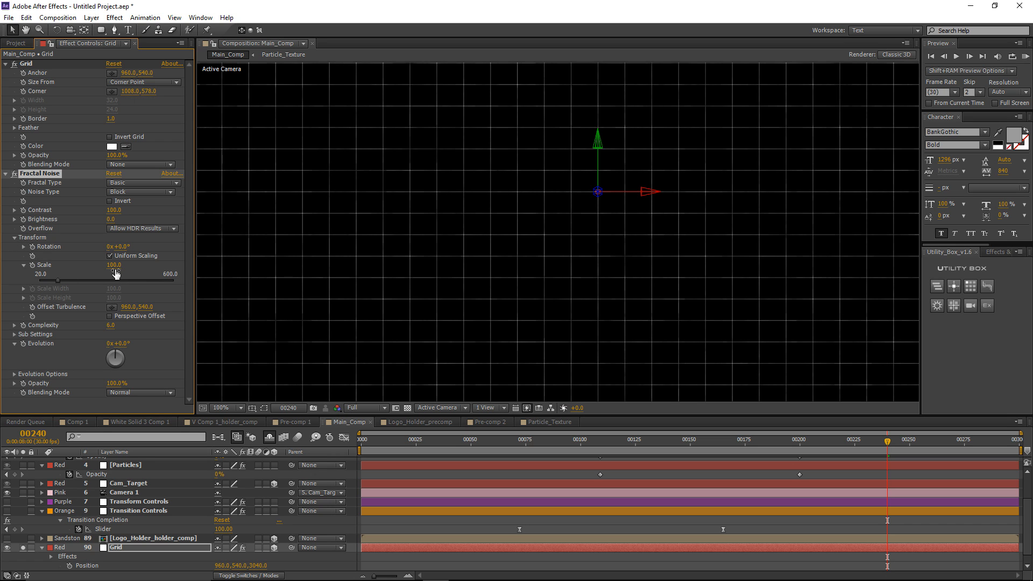
Step: Set the Fractal Noise scale to 25 and complexity to 2, and inspect the grid lines enlarged
left_click(114, 266)
type("25")
left_click(86, 402)
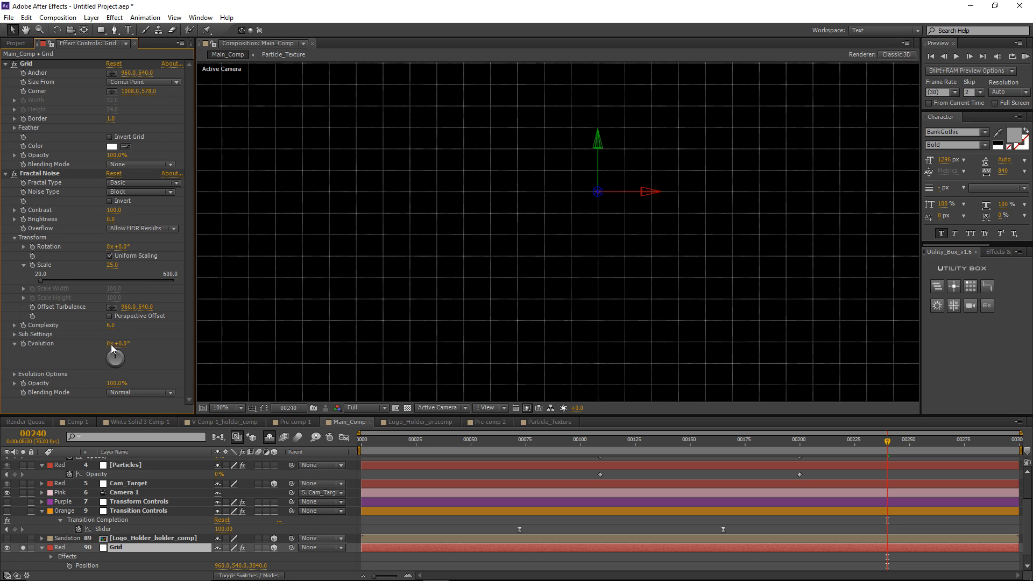
type("2")
key("Return")
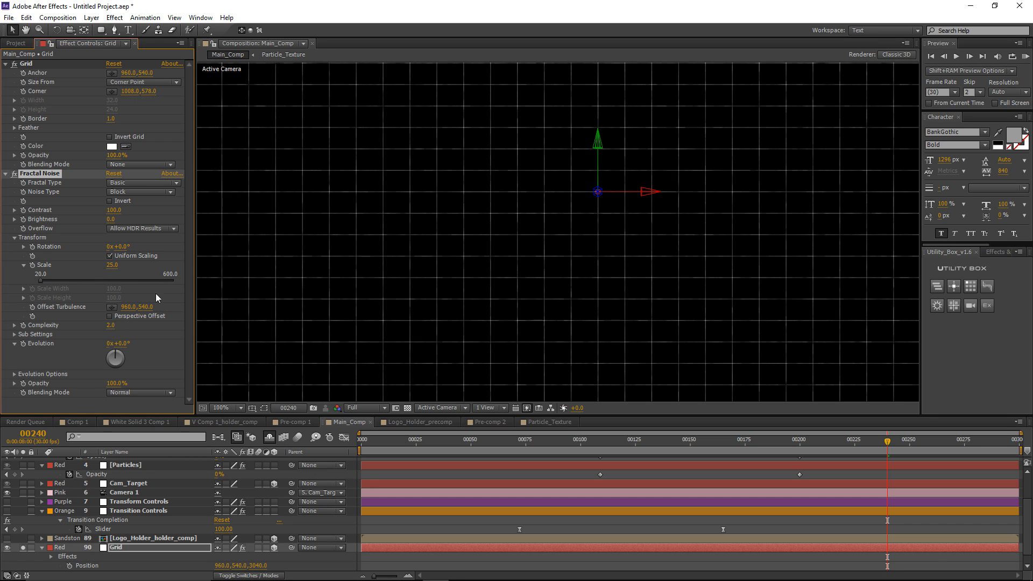
key("grave")
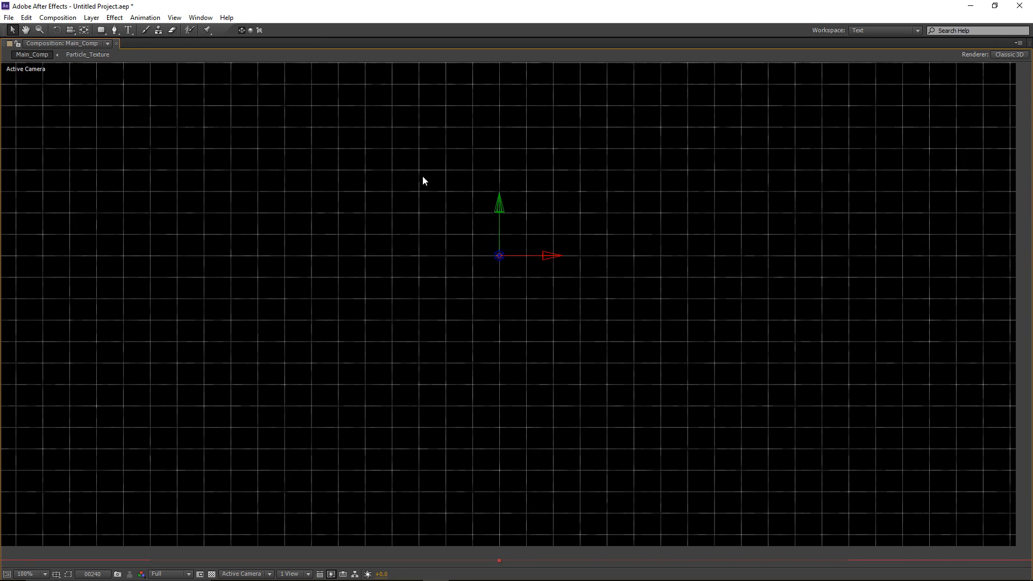
key("grave")
key("grave")
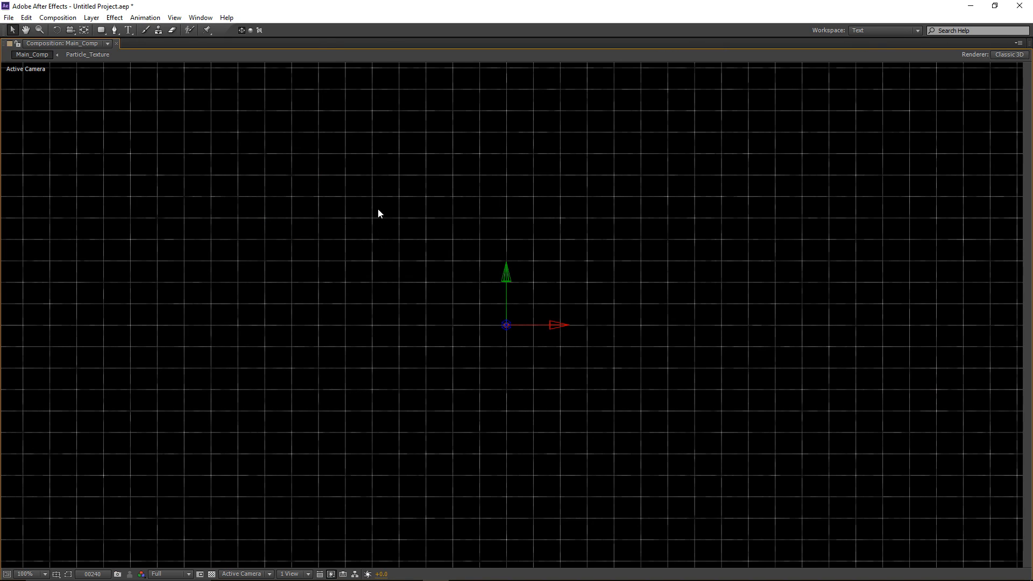
key("grave")
Step: Add a Tint effect to the Grid layer and map white to a bright sky blue
left_click(115, 17)
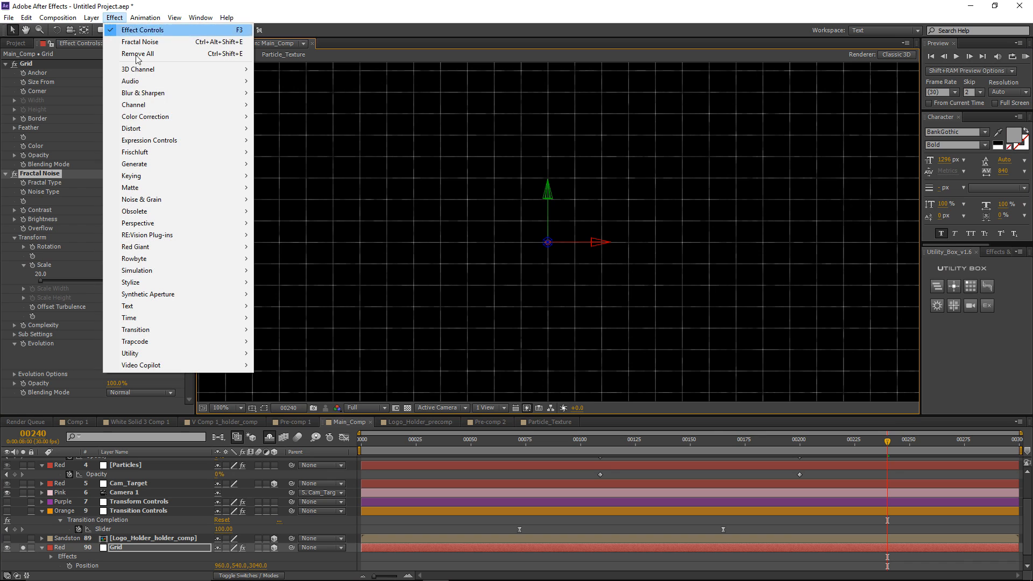
mouse_move(155, 116)
left_click(277, 471)
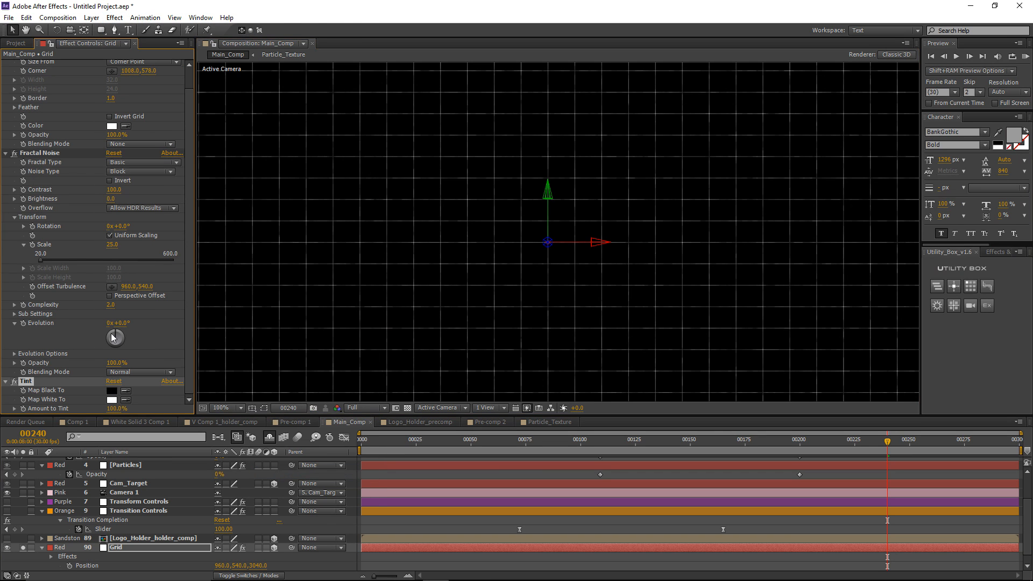
left_click(111, 400)
left_click_drag(205, 428, 242, 282)
left_click_drag(205, 407, 201, 401)
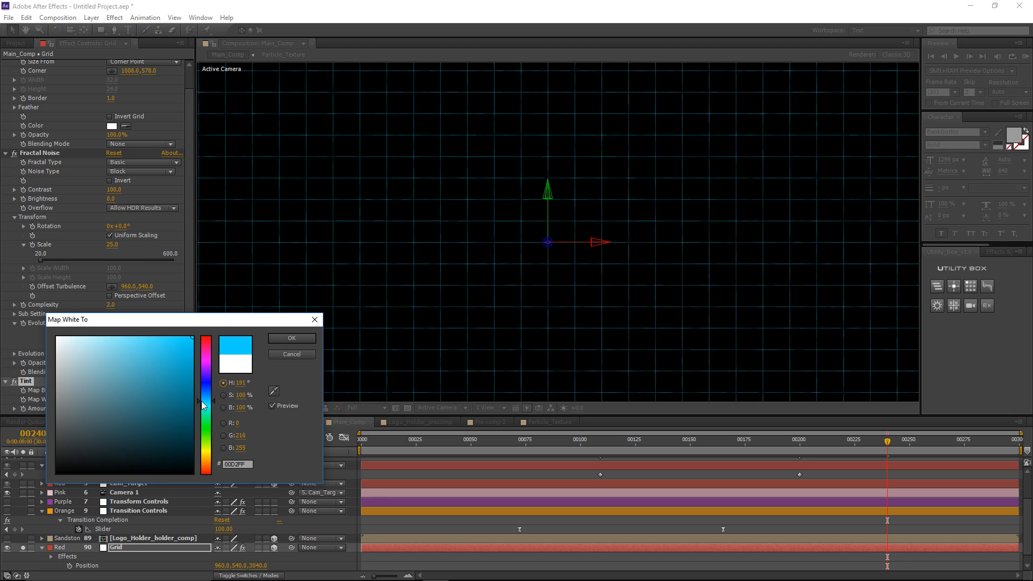
left_click(275, 338)
Step: Turn off solo on the Grid layer to show it together with the logo and background
left_click(127, 550)
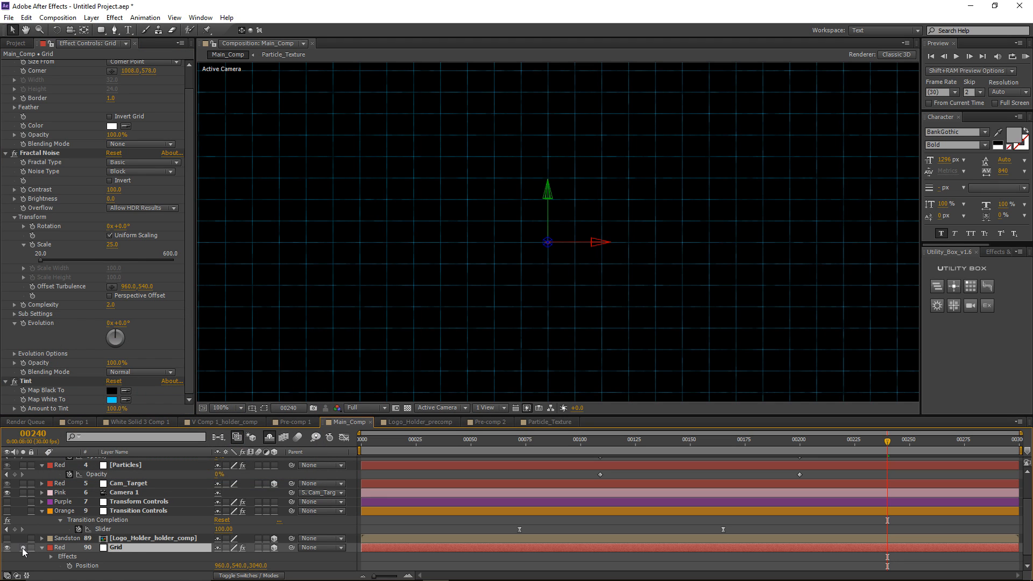
left_click(23, 548)
scroll(450, 276, "down", 1)
left_click_drag(502, 275, 477, 255)
scroll(477, 254, "up", 1)
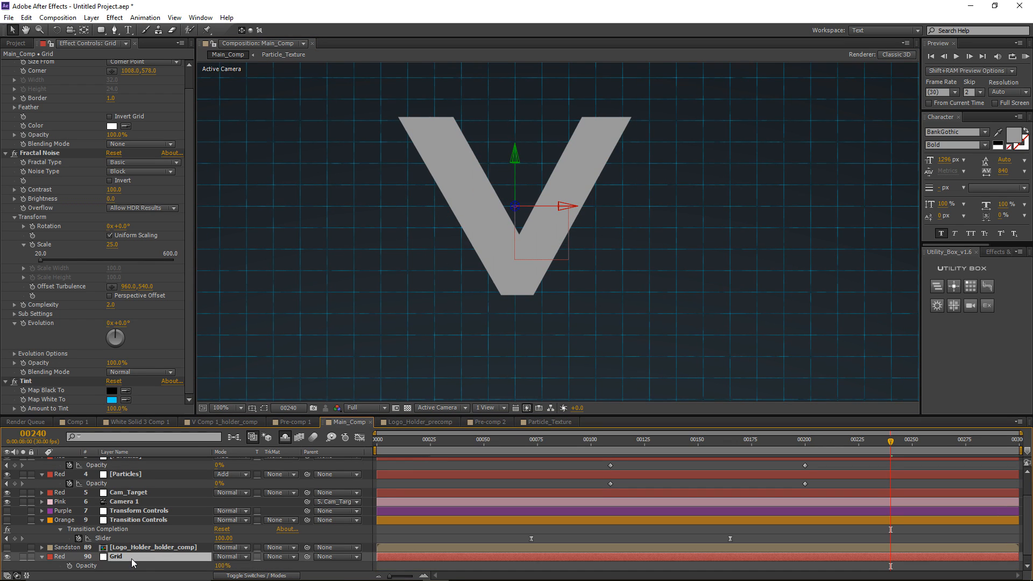
Step: Lower the Grid layer's opacity to 35% and check the composition enlarged
key("t")
left_click(221, 556)
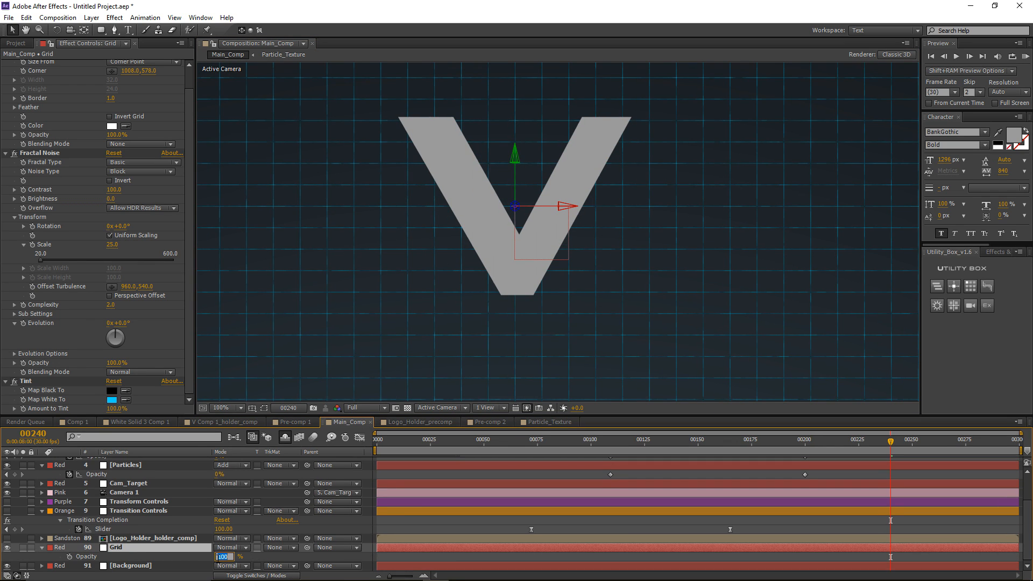
type("30")
key("Return")
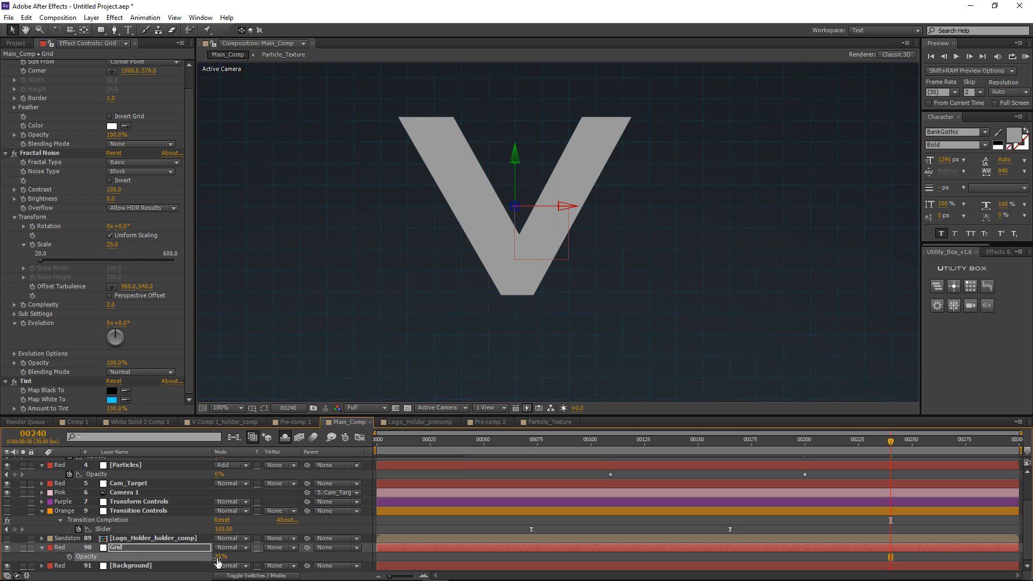
key("grave")
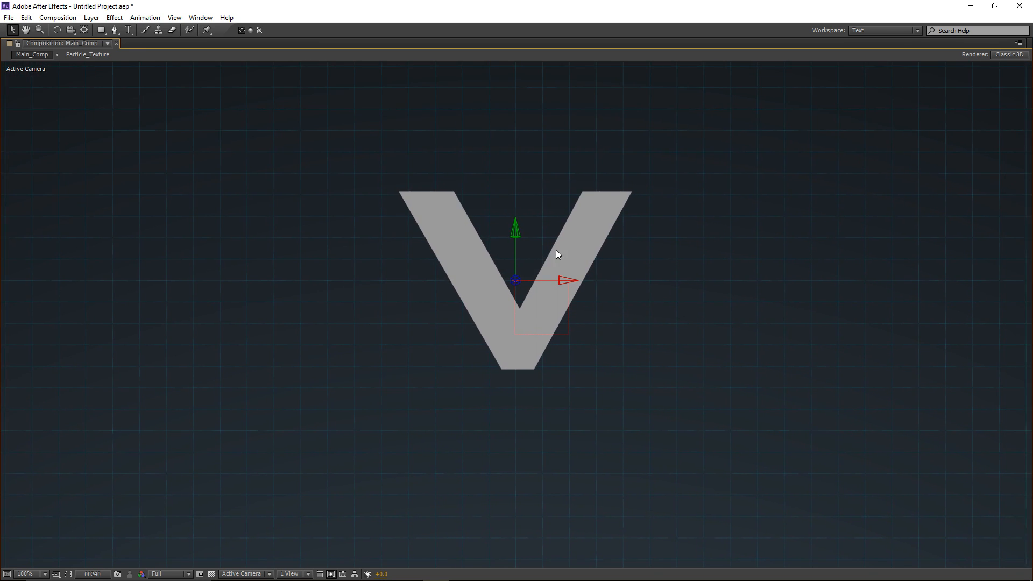
key("grave")
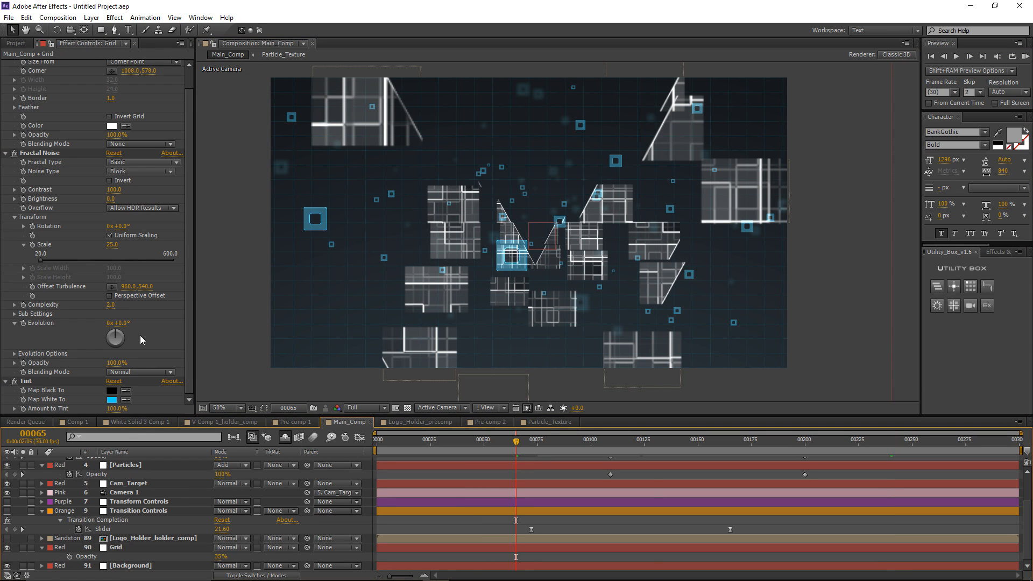
Step: Create an adjustment layer and place it directly below Camera 1 in the layer stack
left_click(92, 17)
mouse_move(135, 27)
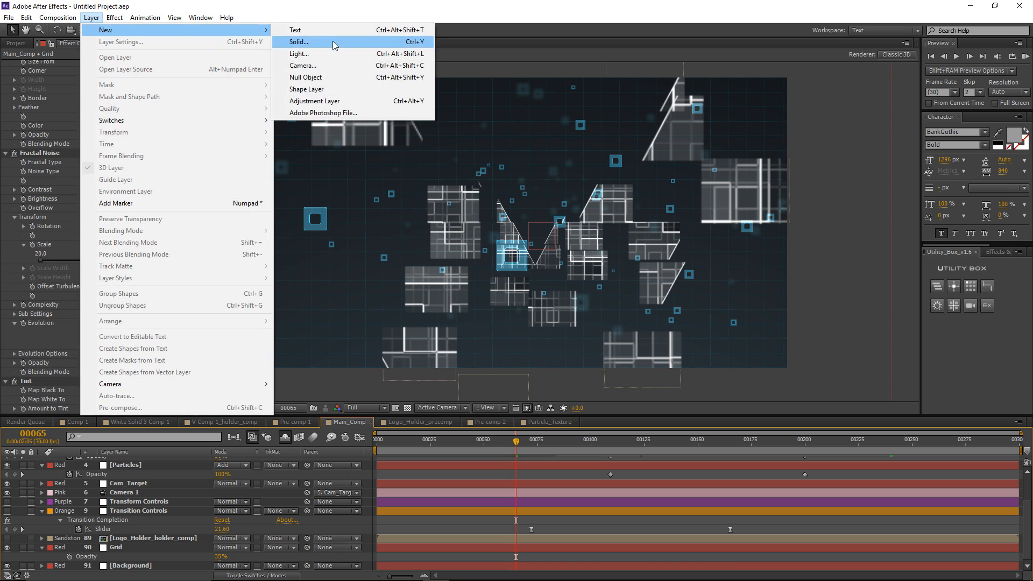
left_click(344, 97)
left_click_drag(126, 462, 134, 509)
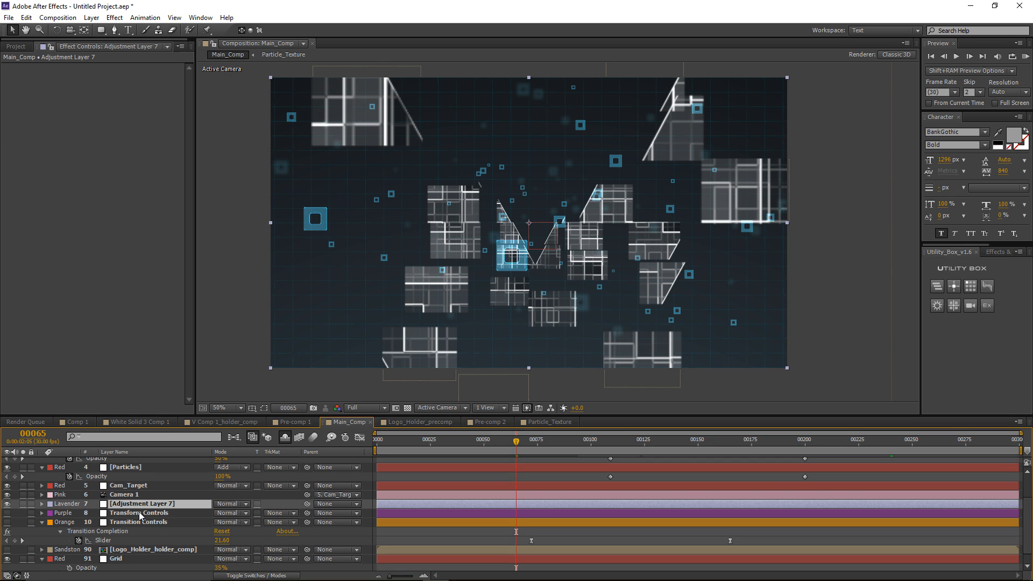
Step: Apply CC Force Motion Blur to the adjustment layer and inspect the blur on the logo pieces up close
left_click(114, 17)
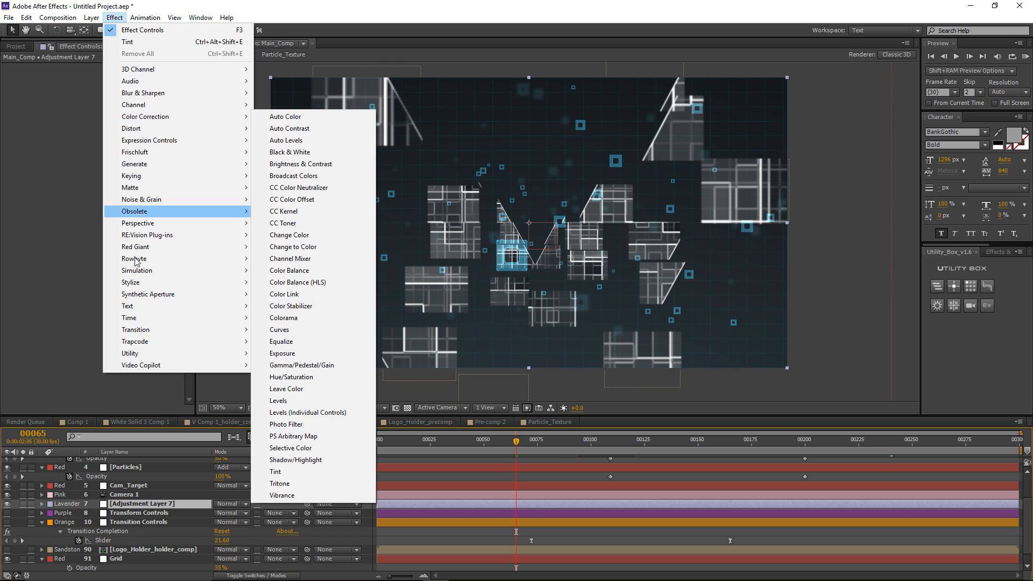
mouse_move(139, 321)
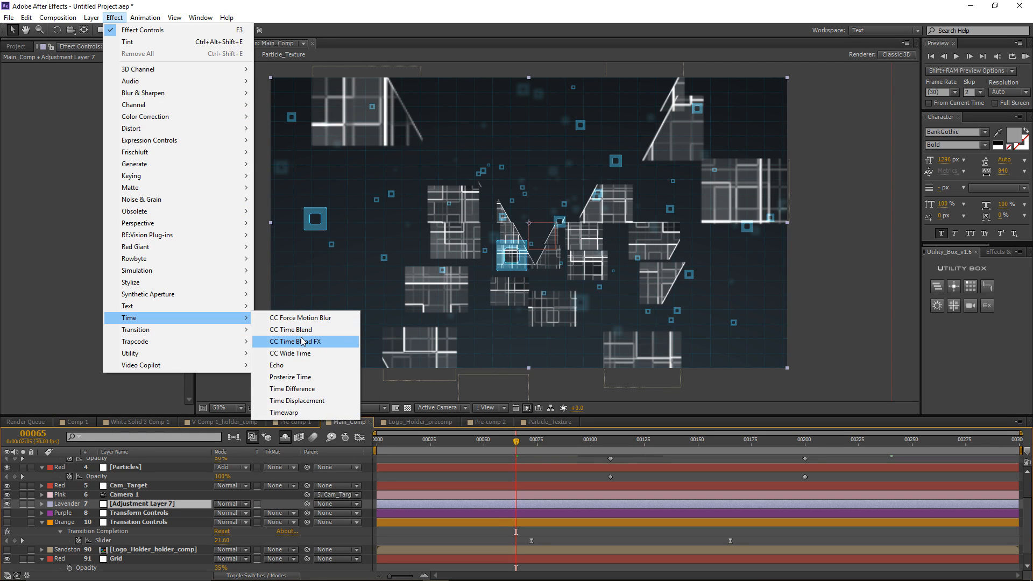
left_click(329, 321)
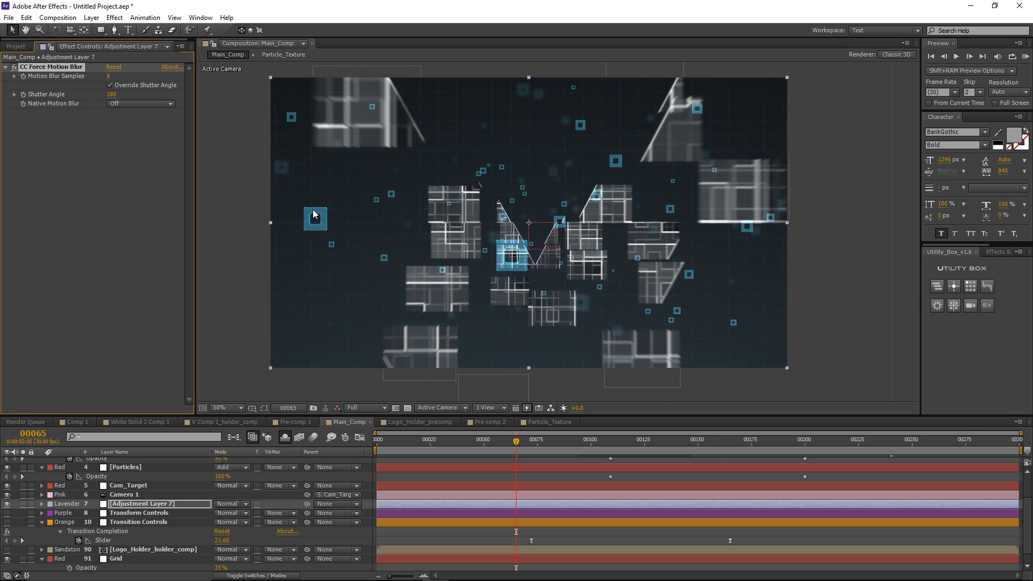
scroll(313, 214, "up", 2)
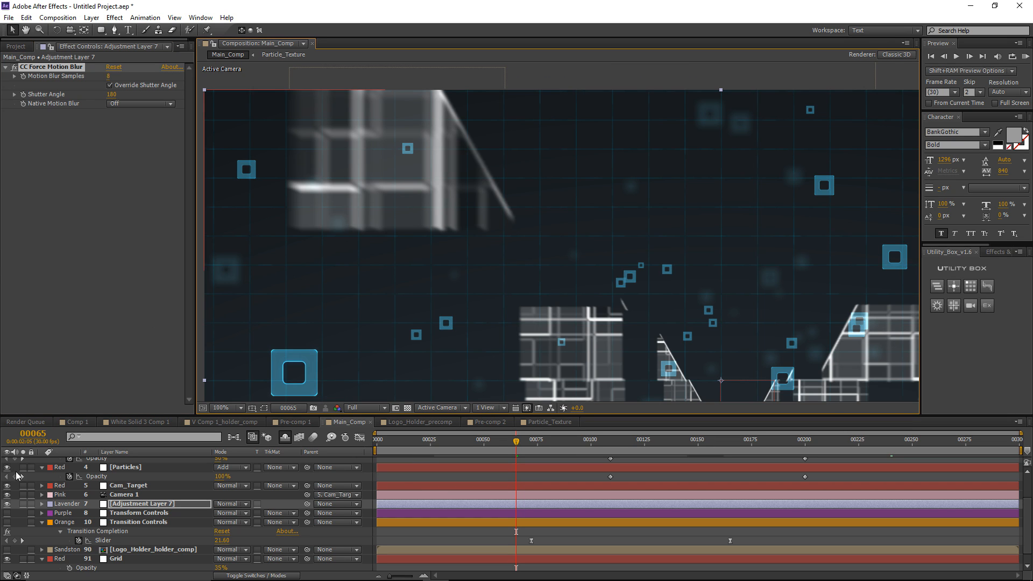
Step: Toggle the motion blur adjustment layer off and on to compare the logo pieces with and without blur
left_click(7, 504)
left_click(7, 505)
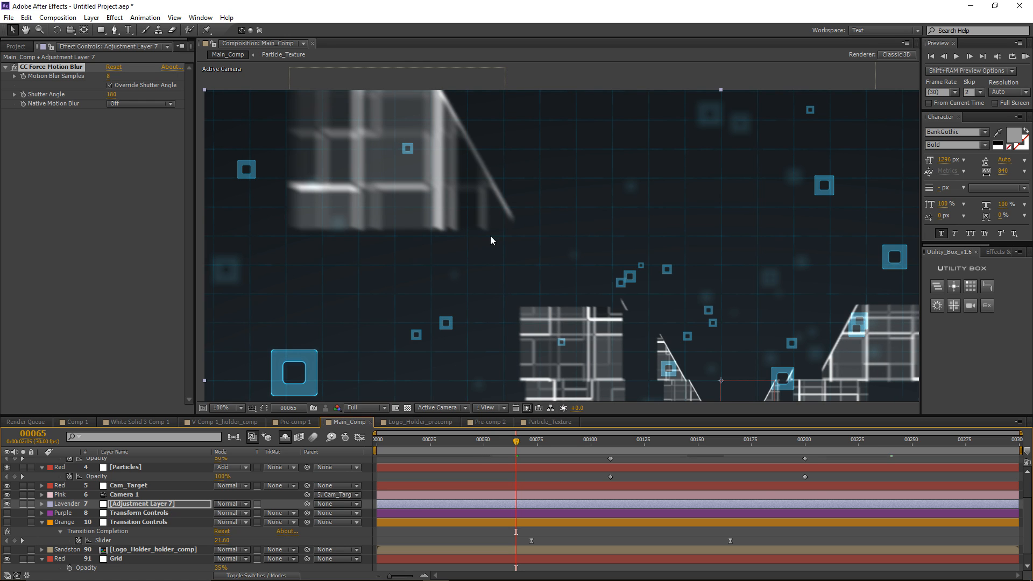
scroll(491, 239, "down", 2)
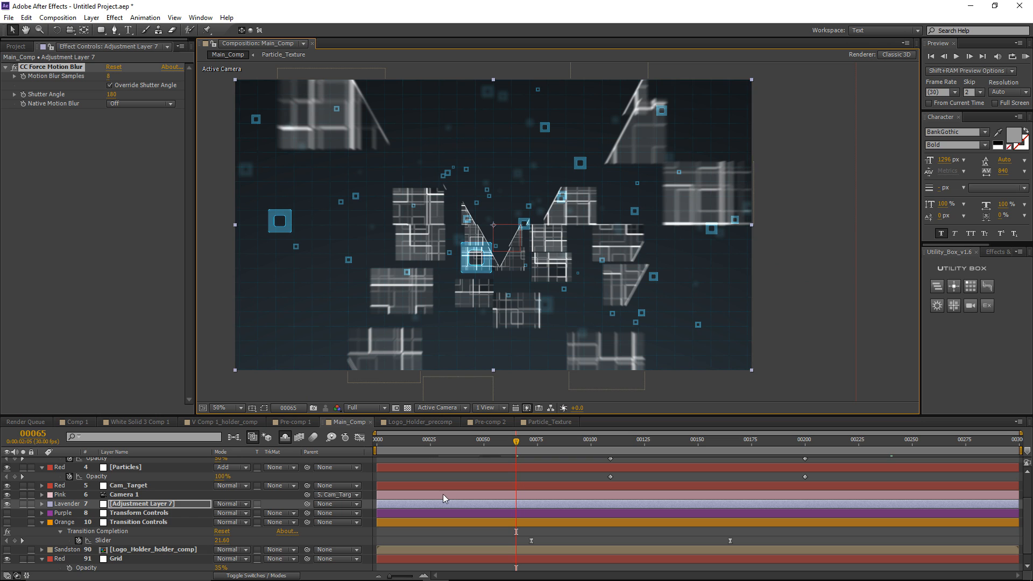
Step: Create a new adjustment layer at the top of the layer stack, above Particle_Texture
scroll(443, 495, "up", 2)
left_click(427, 465)
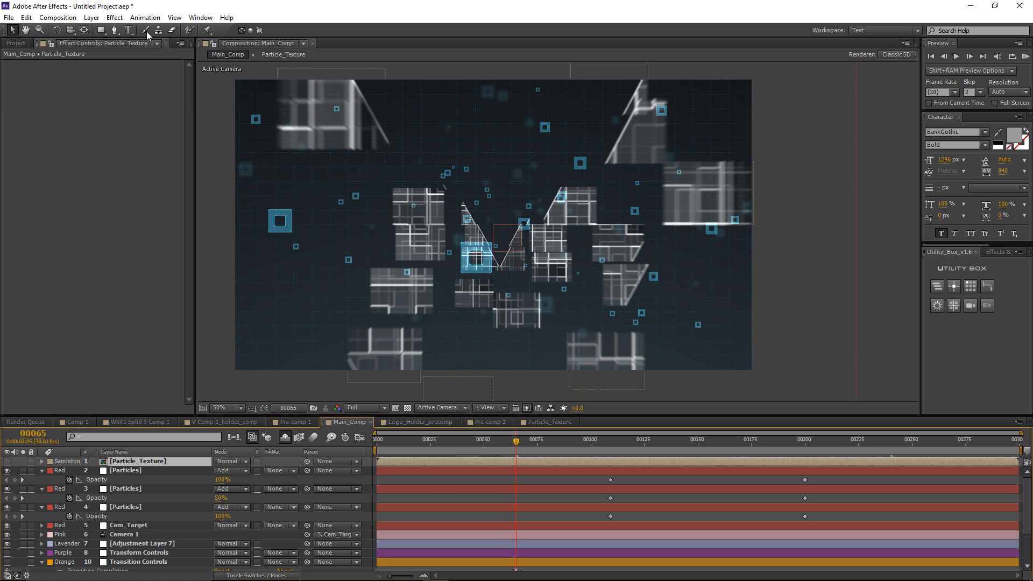
left_click(91, 17)
mouse_move(135, 29)
left_click(326, 101)
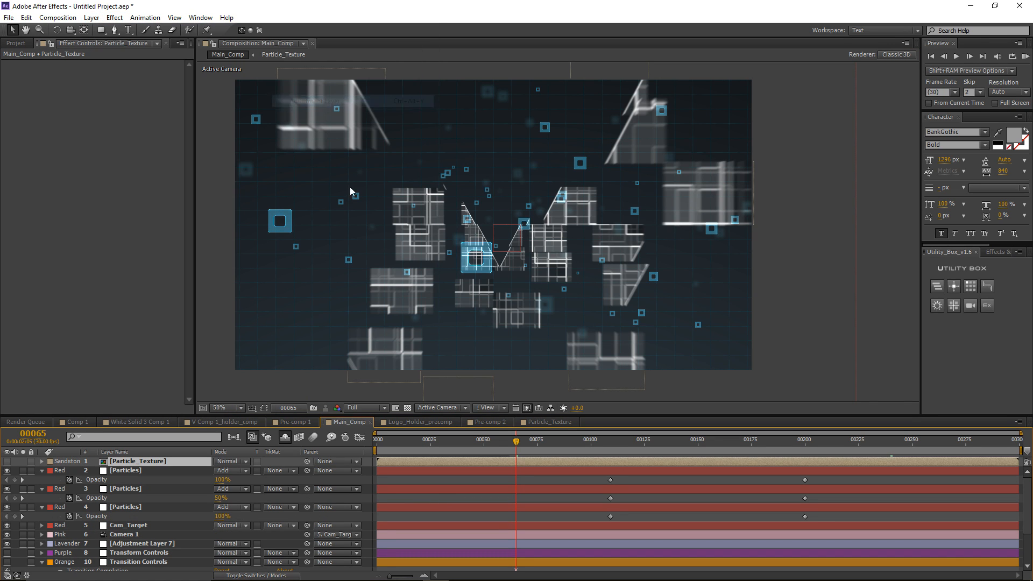
Step: Apply the Tint effect to the new adjustment layer and set Amount to Tint to 35%
left_click(114, 18)
mouse_move(149, 117)
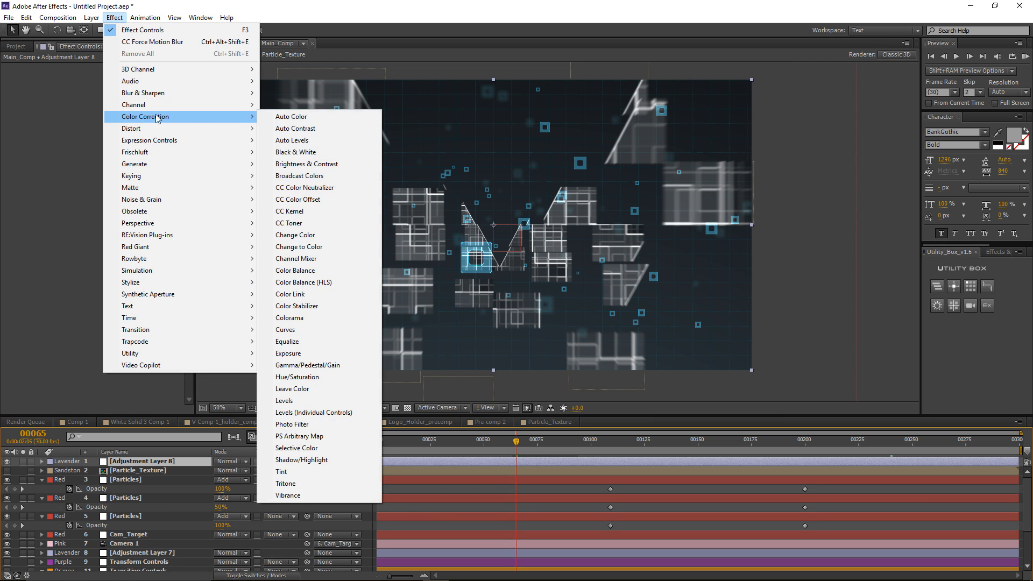
left_click(308, 472)
left_click(116, 95)
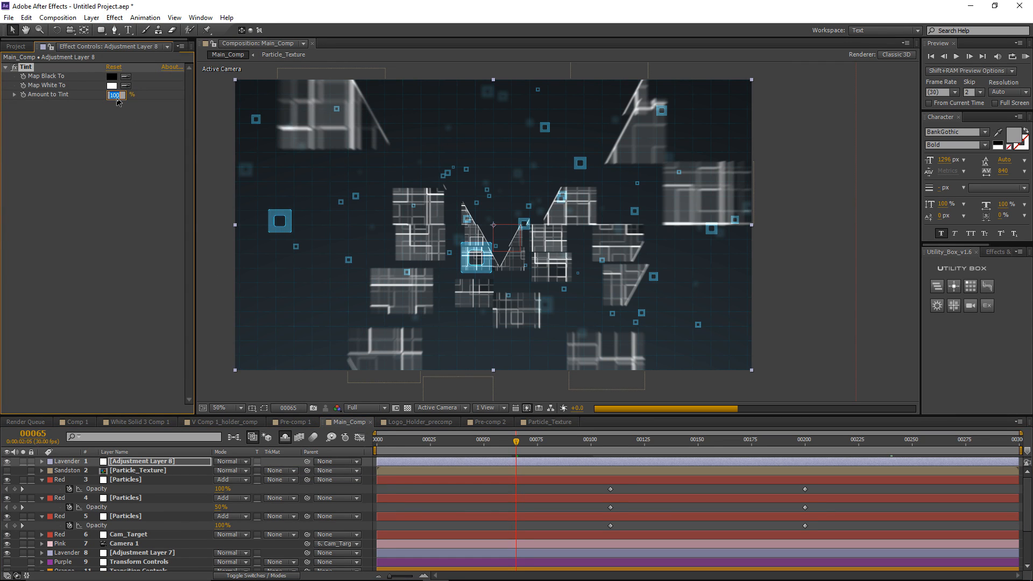
type("35")
key("Return")
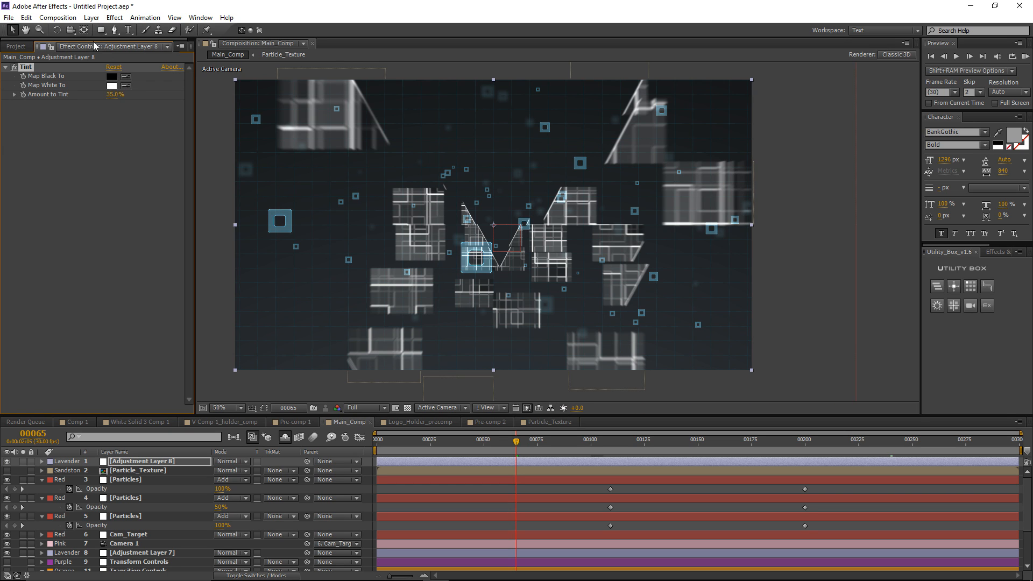
Step: Add a Curves effect to the adjustment layer and shape the RGB curve into an S for more contrast
left_click(114, 17)
mouse_move(162, 116)
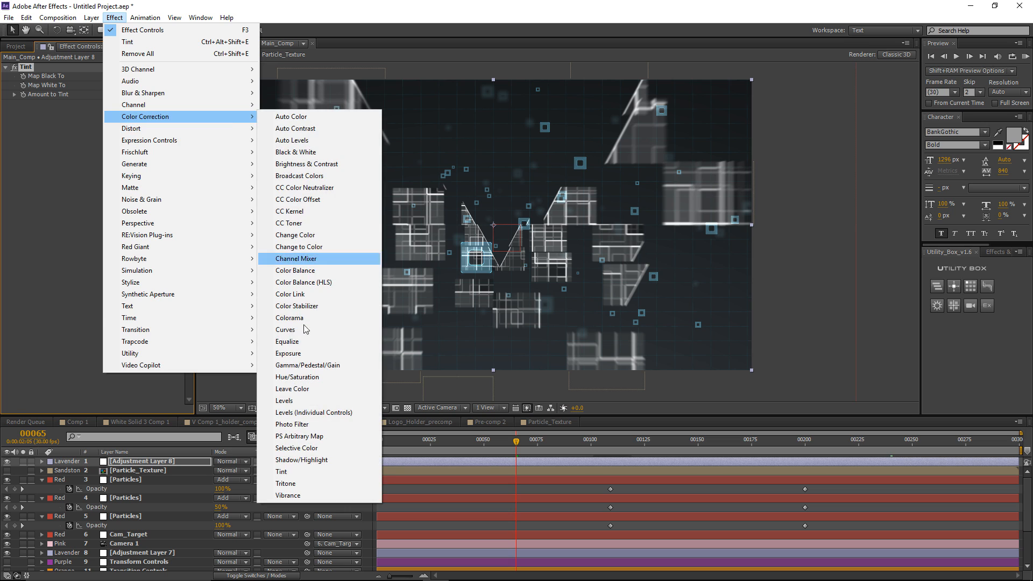
left_click(296, 330)
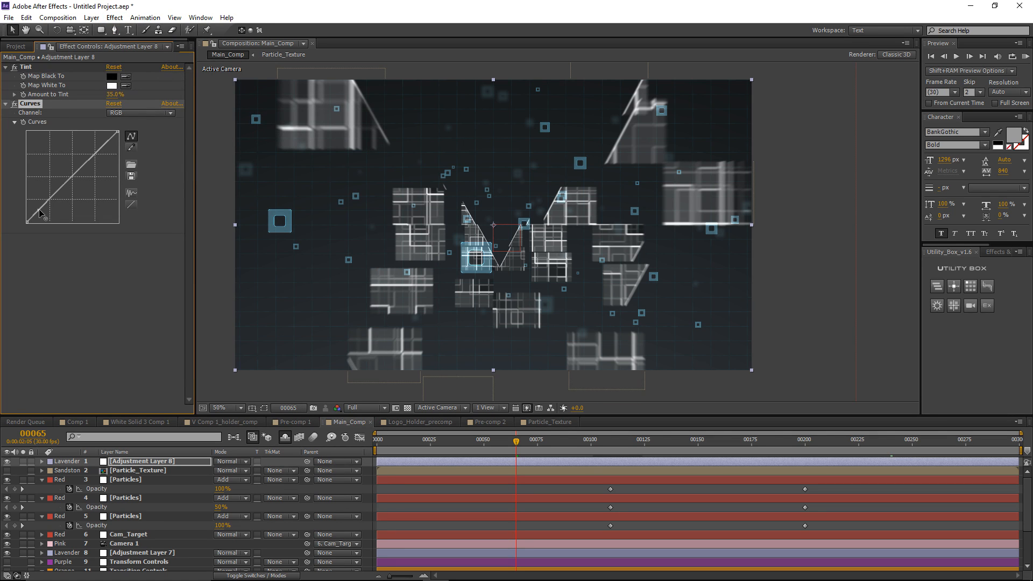
left_click_drag(38, 210, 43, 210)
mouse_move(86, 165)
left_mouse_down()
mouse_move(79, 149)
mouse_move(89, 153)
left_mouse_up()
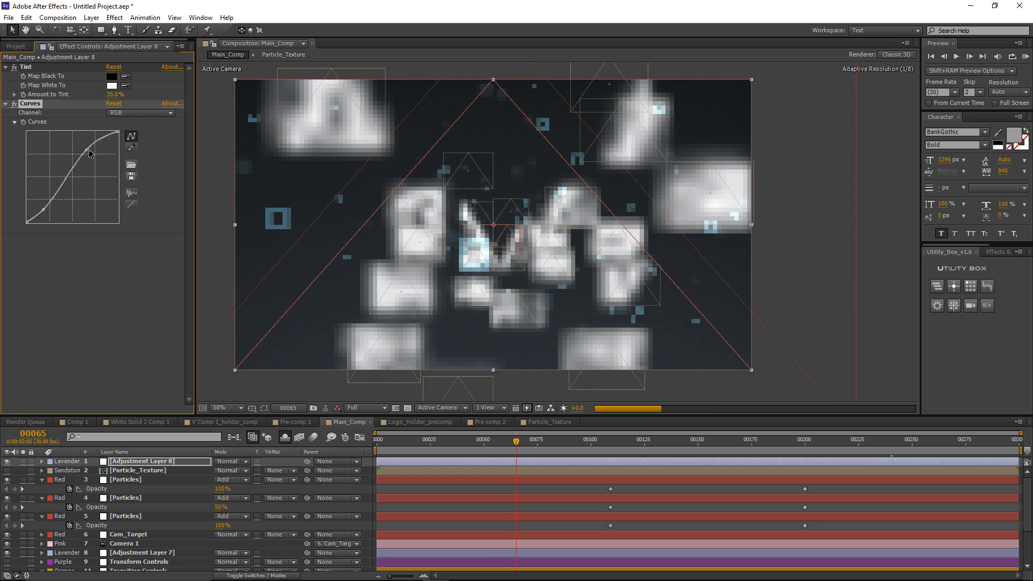
Step: Lower the highlight end of the Red curve to about two thirds and slightly raise the shadow end of the Blue curve
left_click(124, 114)
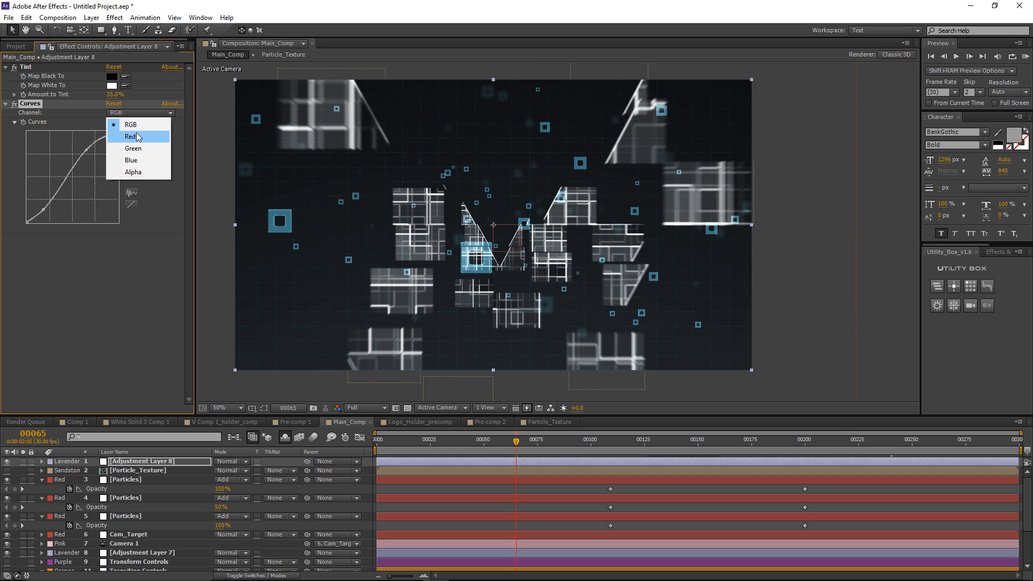
left_click(138, 137)
left_click_drag(119, 133, 128, 169)
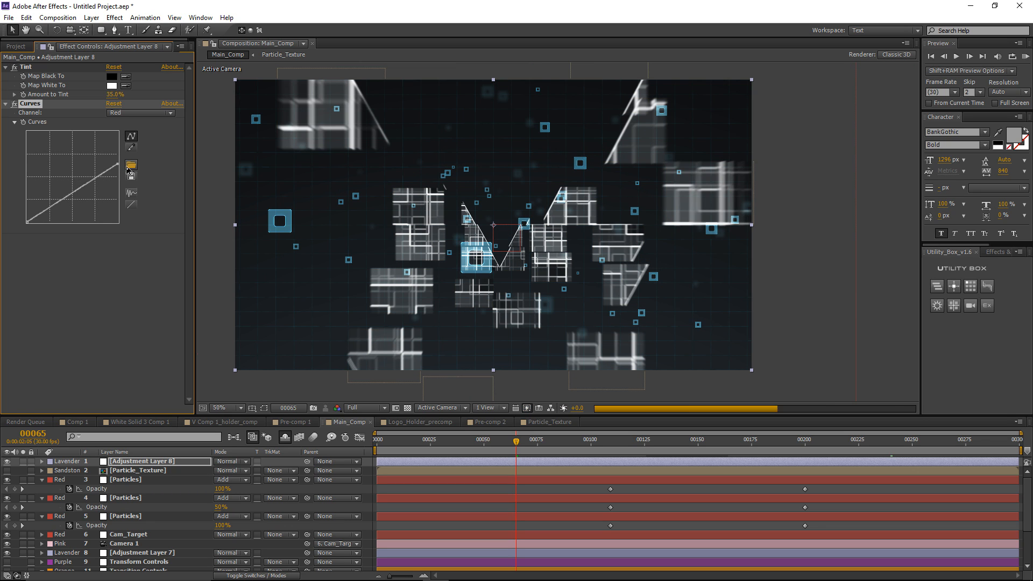
left_click(139, 113)
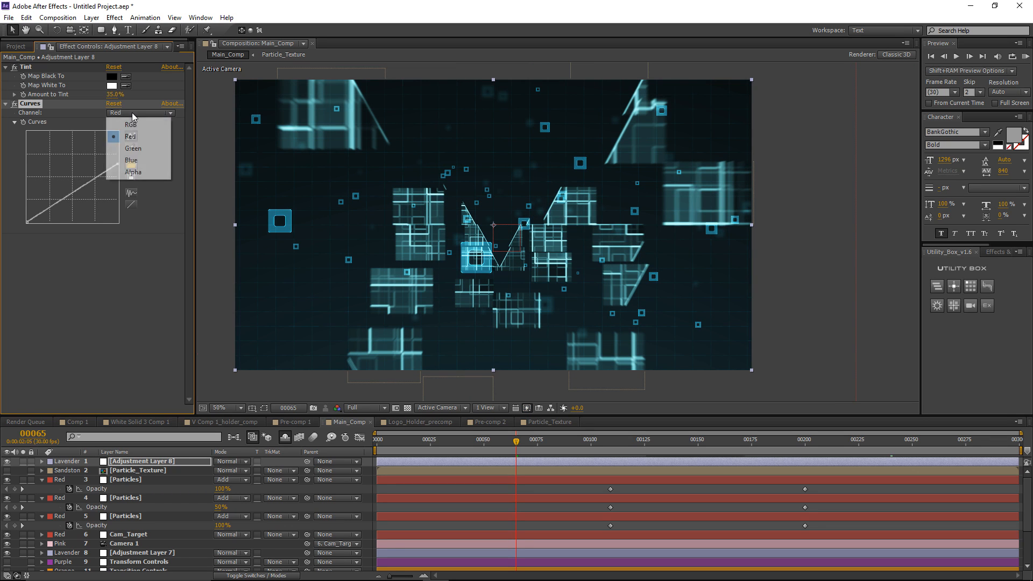
left_click(132, 160)
left_click_drag(28, 220, 19, 220)
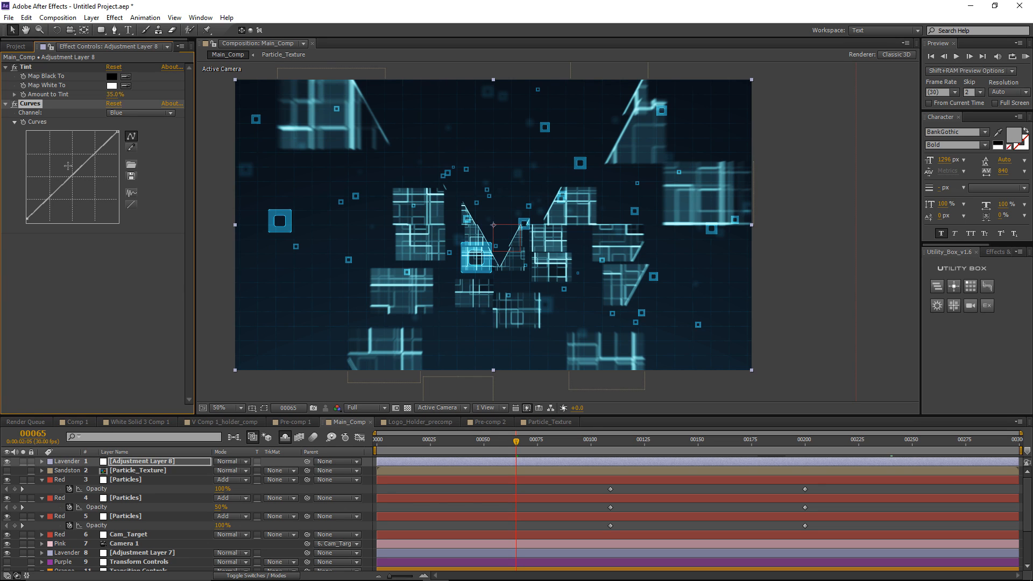
Step: Change the start color of the Background layer's Ramp to a lighter, slightly more cyan grey-blue
scroll(127, 503, "down", 3)
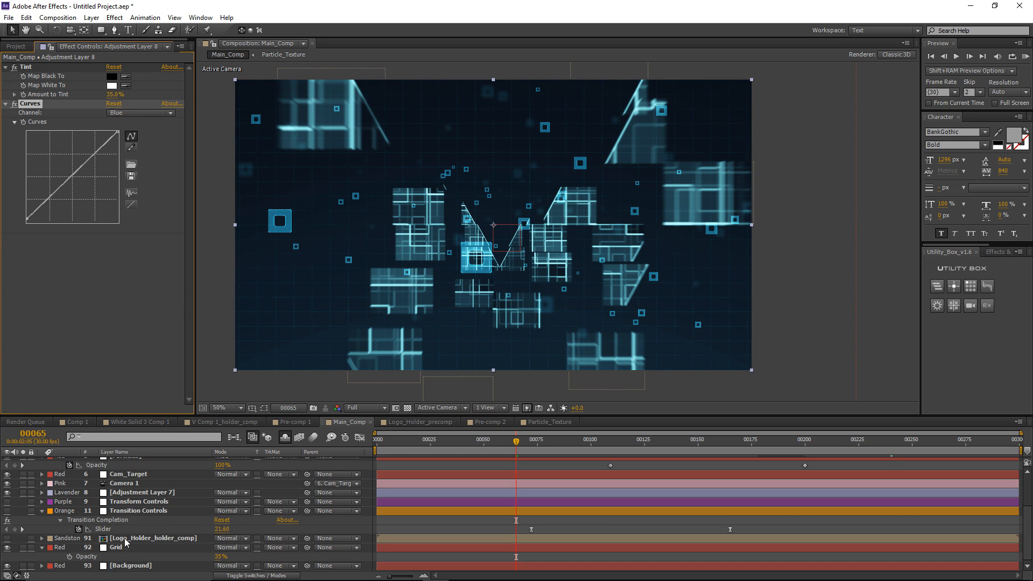
left_click(137, 566)
left_click(111, 82)
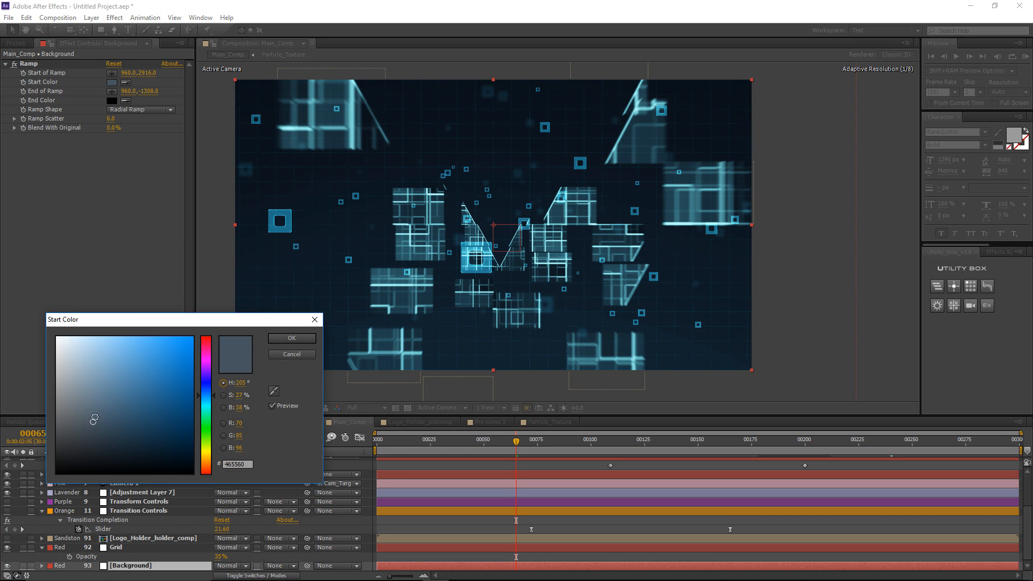
left_click_drag(97, 410, 93, 405)
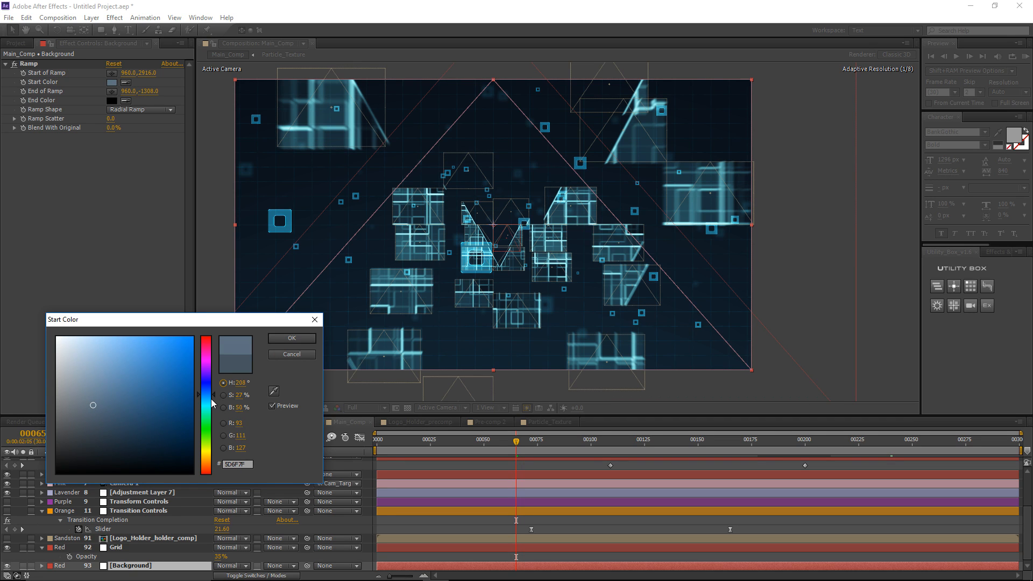
left_click(212, 402)
left_click(285, 338)
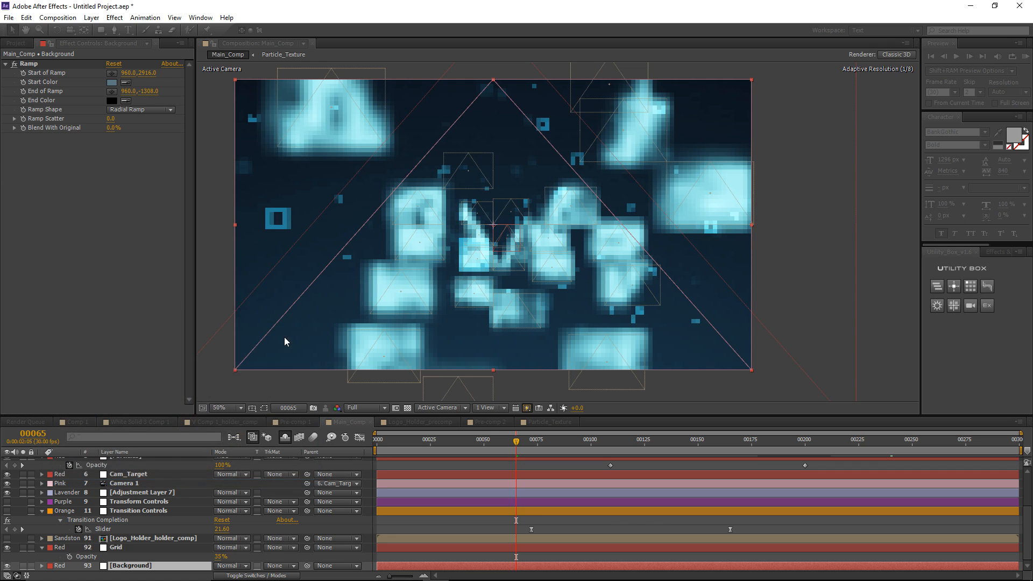
Step: Apply the Glow effect to the topmost adjustment layer, after Tint and Curves
scroll(144, 464, "up", 3)
left_click(144, 461)
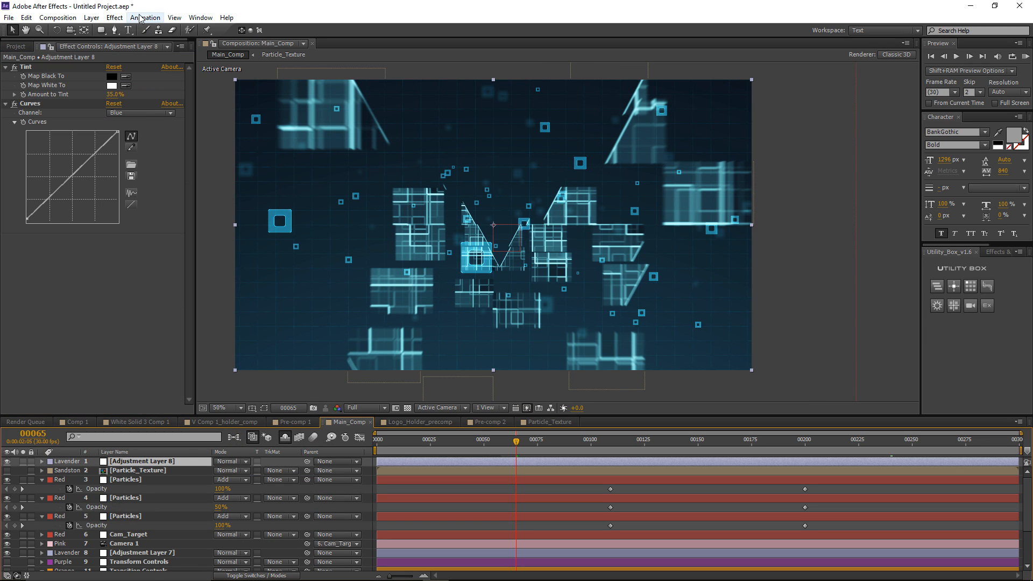
left_click(114, 17)
mouse_move(145, 283)
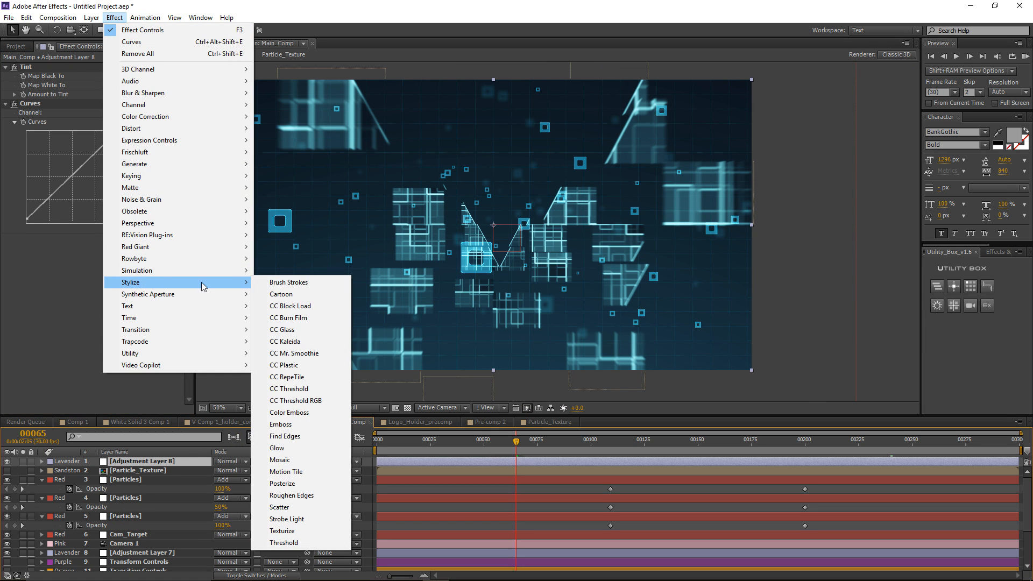
left_click(275, 448)
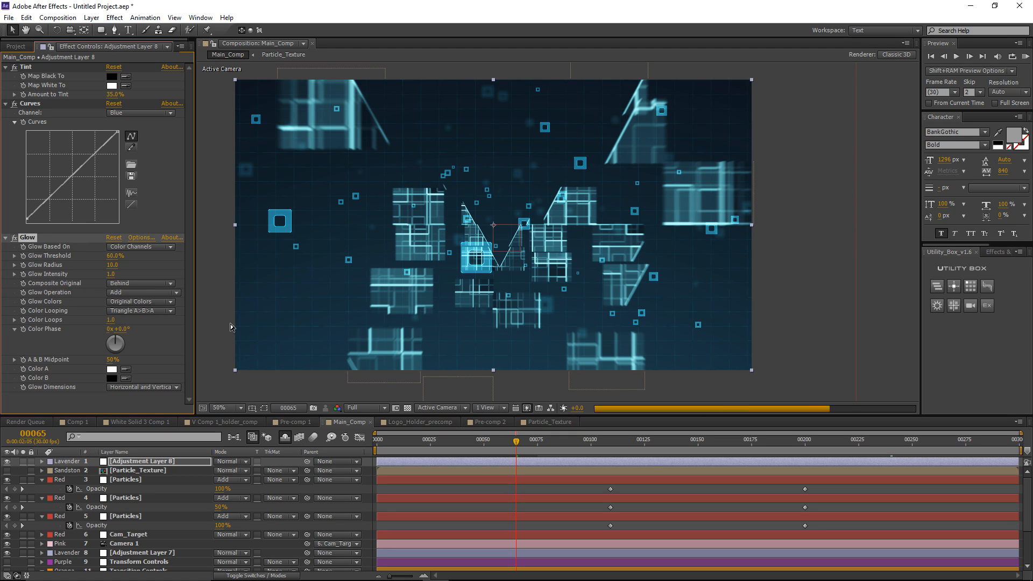
Step: Set the glow's radius to 50 and its threshold to 80%
left_click(112, 265)
type("50")
key("Return")
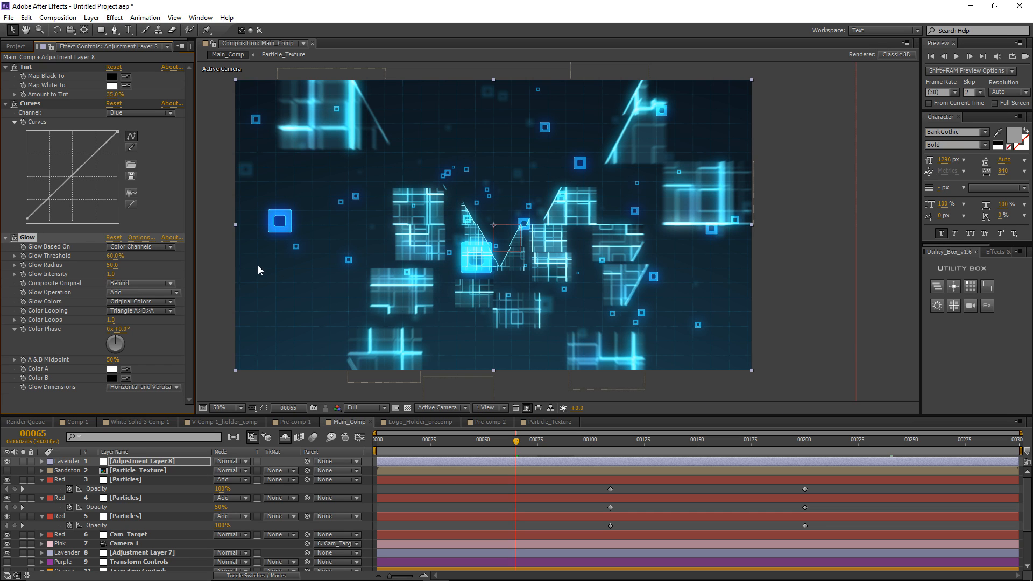
left_click(114, 255)
type("80")
key("Return")
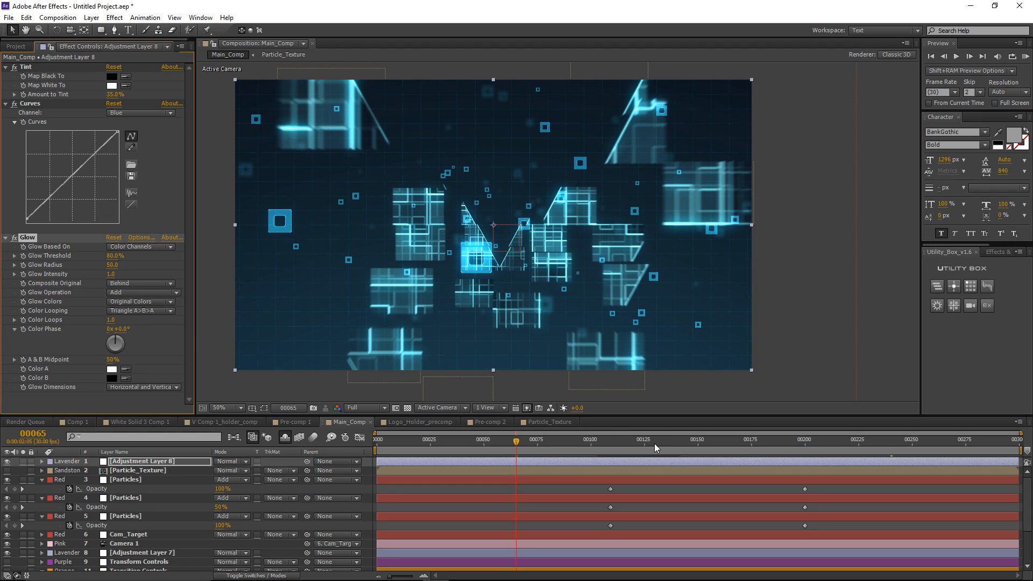
Step: Find the frame where the V is fully assembled and add a first Glow Intensity keyframe at frame 156
left_click(653, 443)
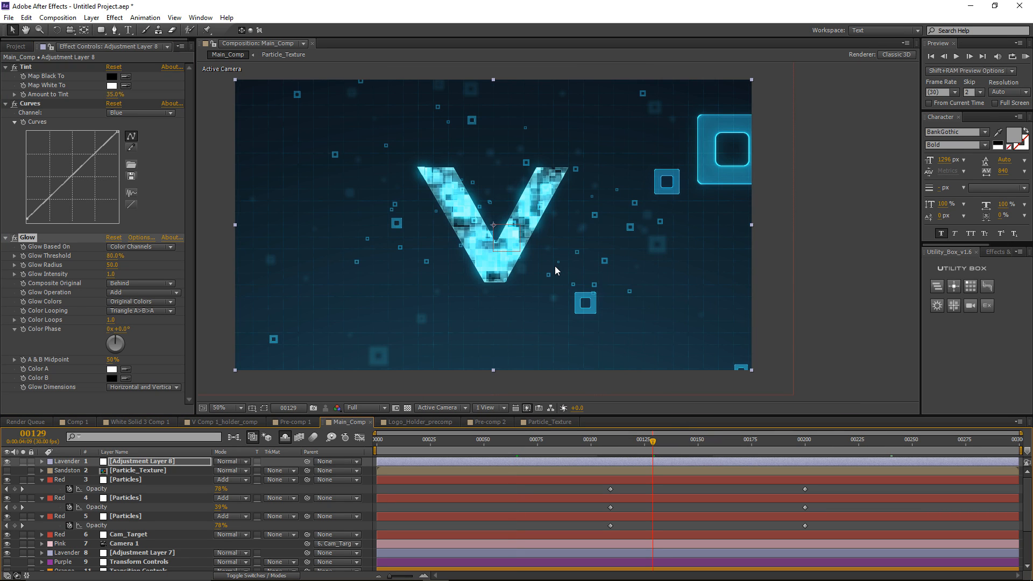
left_click(692, 441)
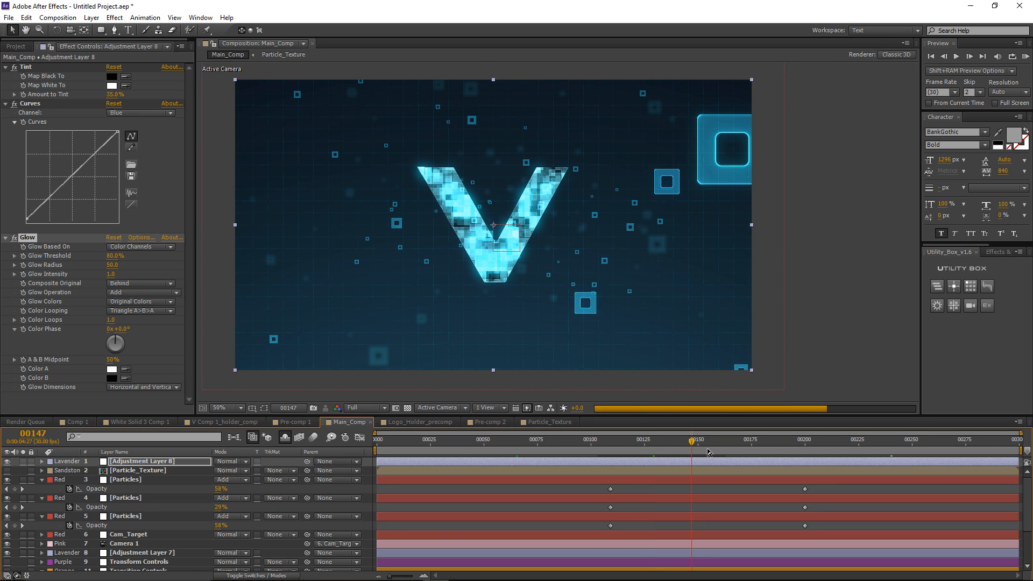
left_click(711, 441)
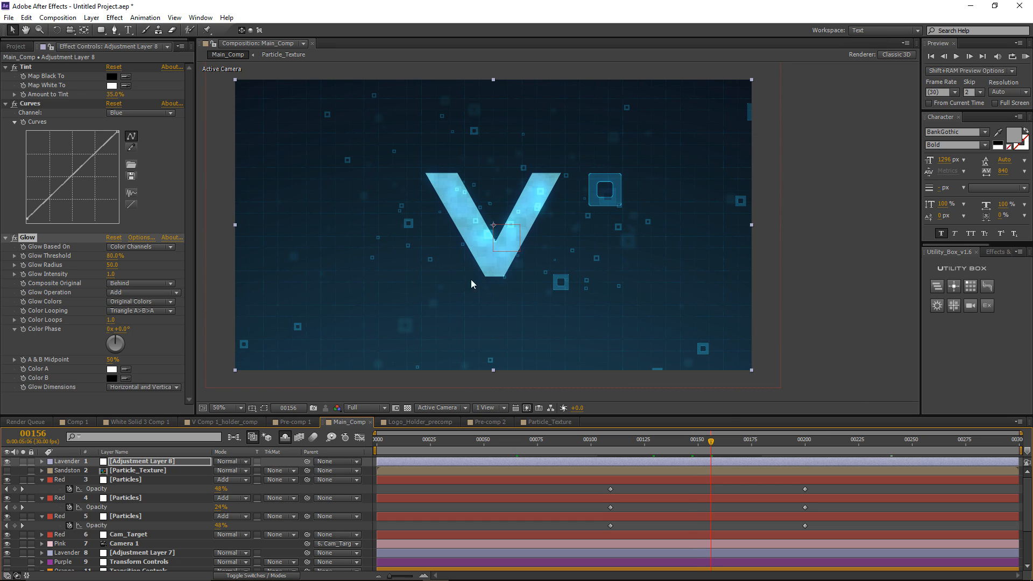
left_click(22, 273)
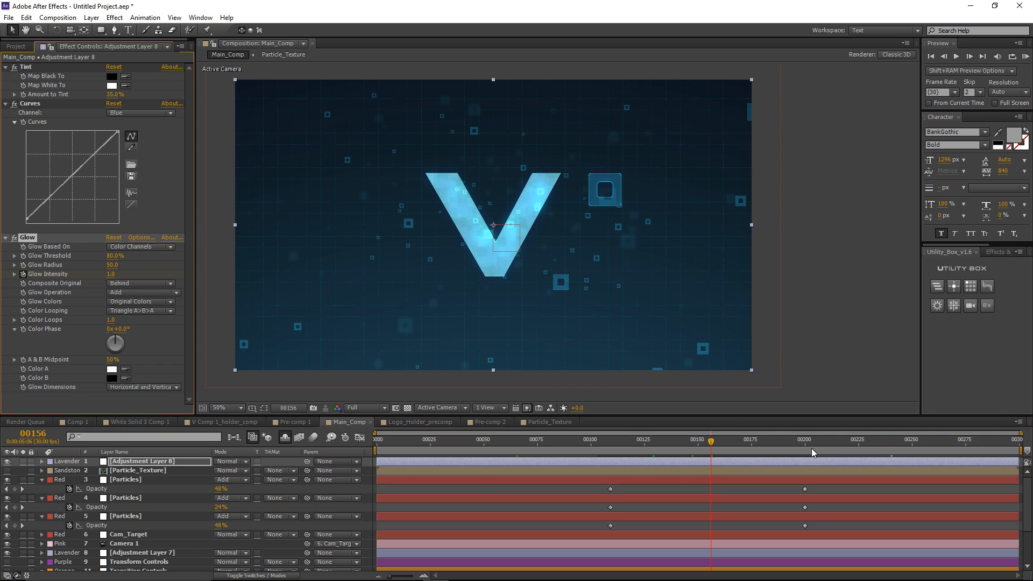
Step: Fade the glow out by setting Glow Intensity to 0 at frame 211
left_click(828, 441)
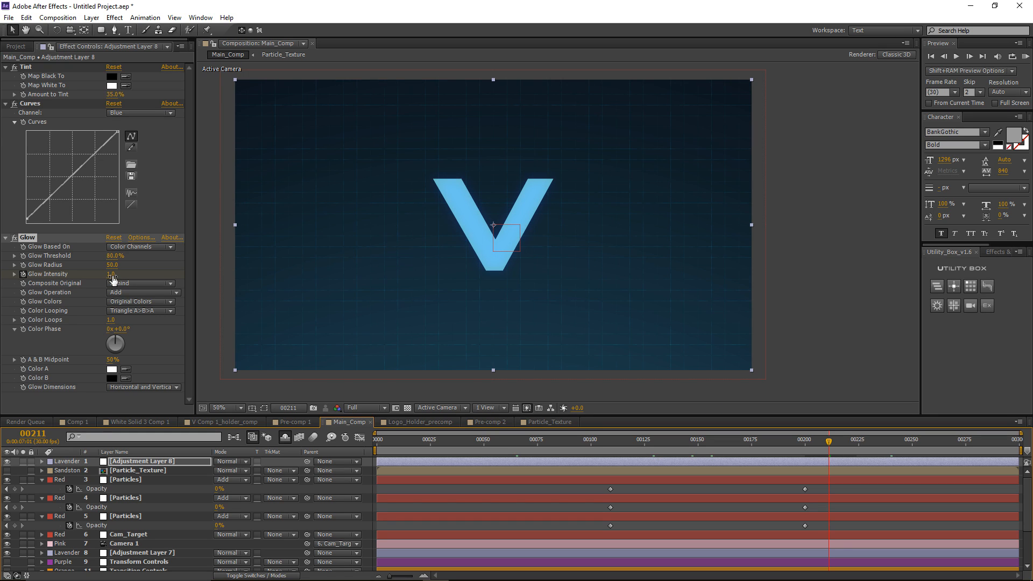
left_click(112, 275)
type("0")
key("Return")
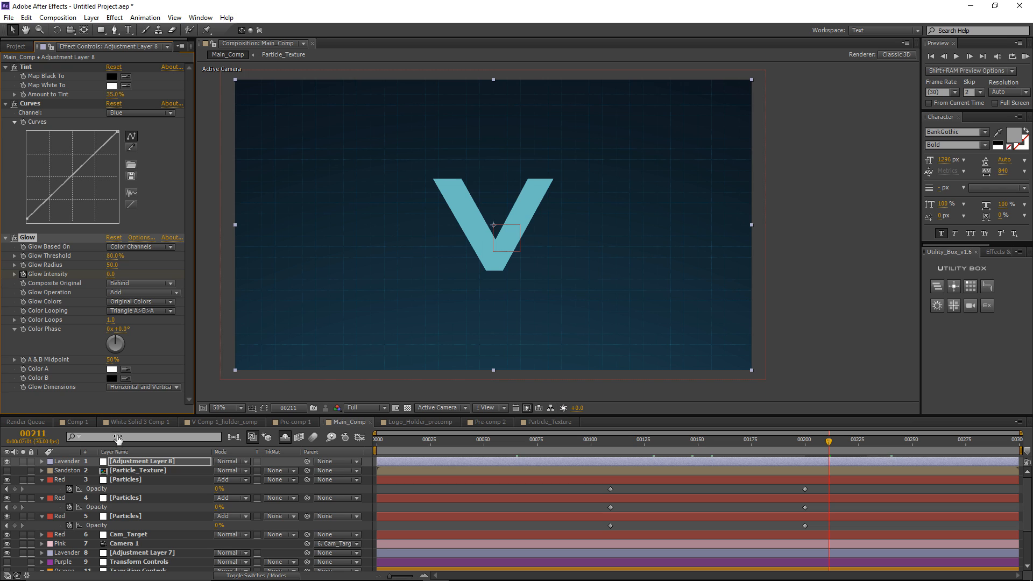
Step: Preview the graded and glowing logo animation starting around frame 31
left_click_drag(712, 441, 443, 440)
left_click_drag(544, 279, 566, 283)
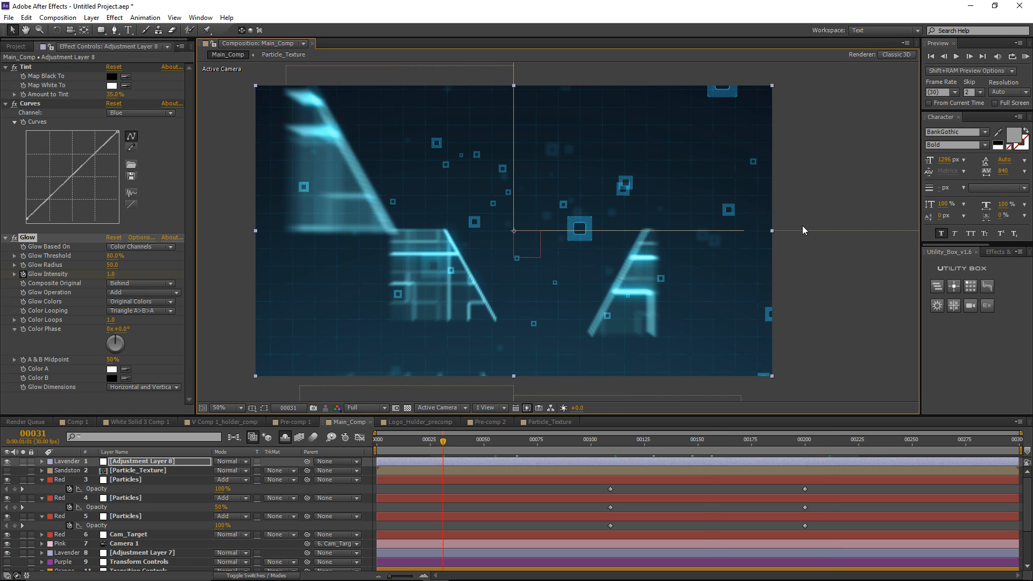
key("space")
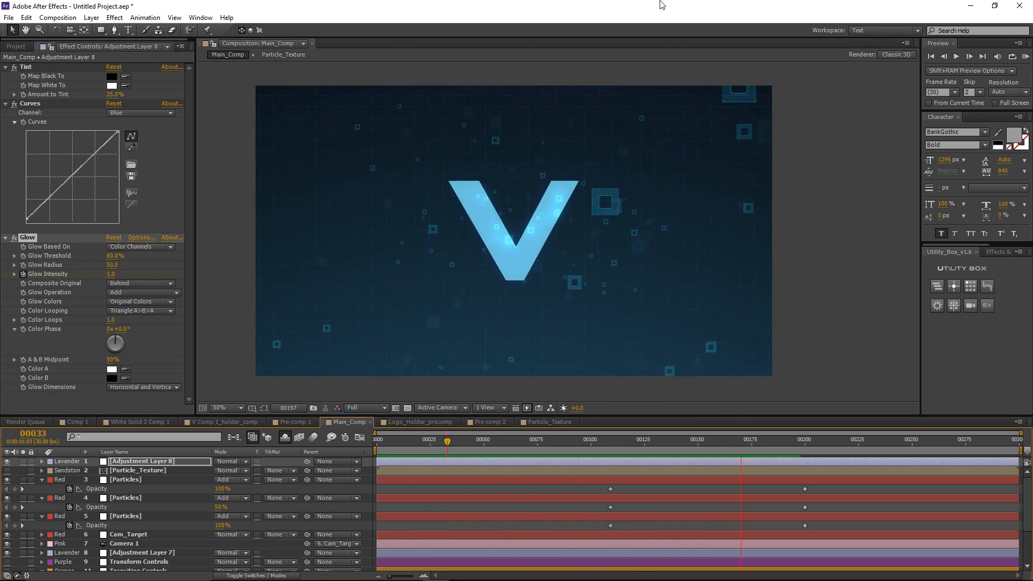
key("space")
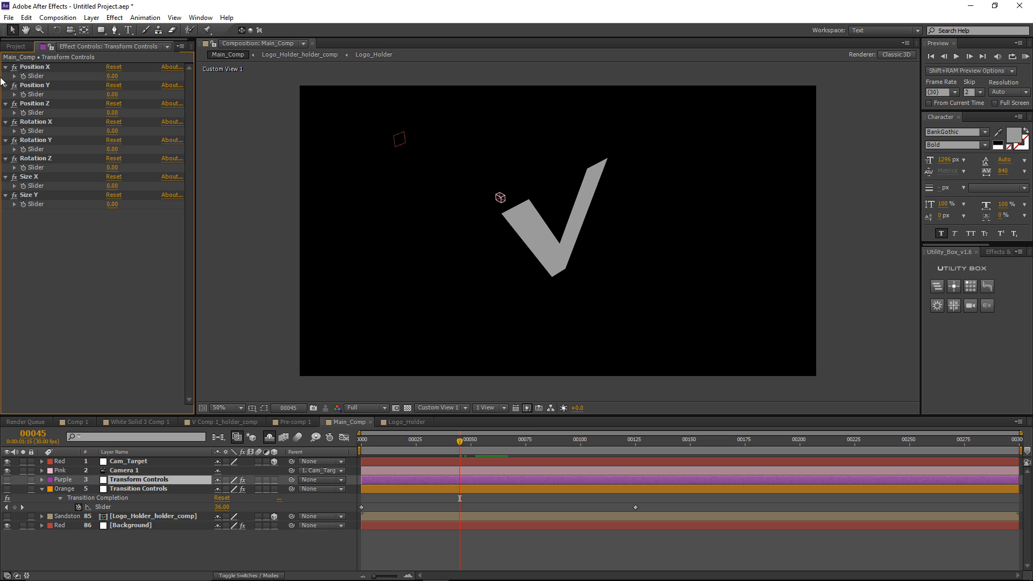
Step: Select the Position Z control on the Transform Controls layer
left_click(37, 104)
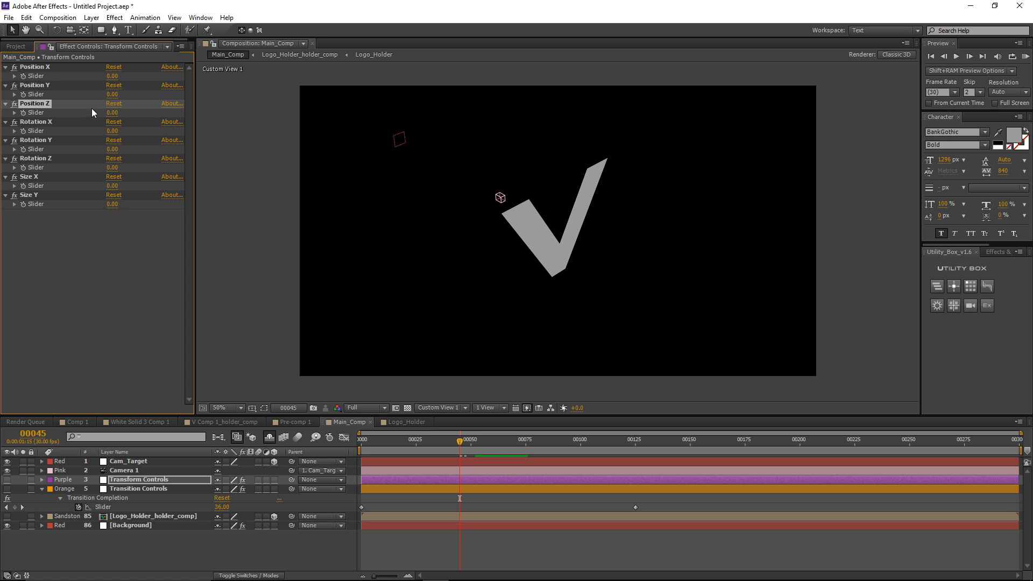